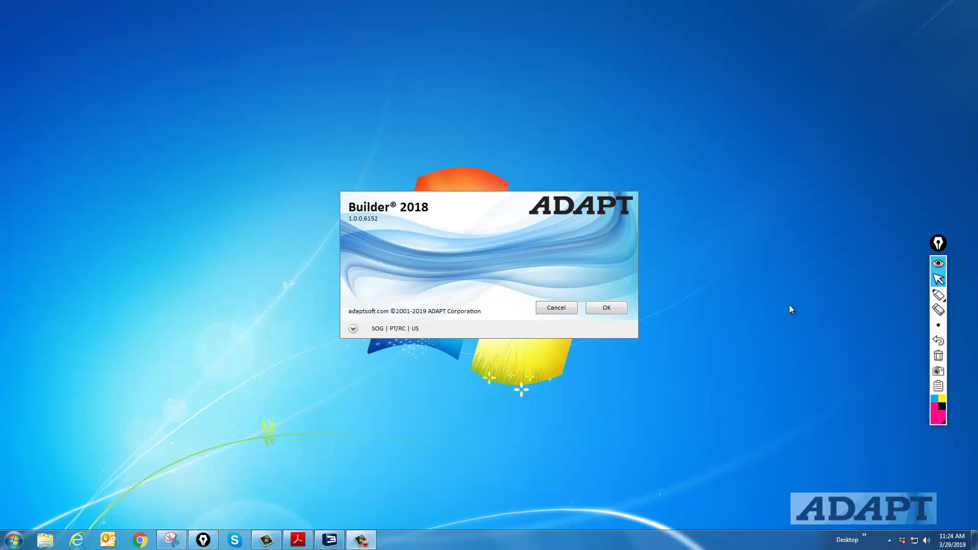
Step: Start Builder with the SOG program in PT/RC mode and US units, and make the bottom plane the active level
left_click(353, 330)
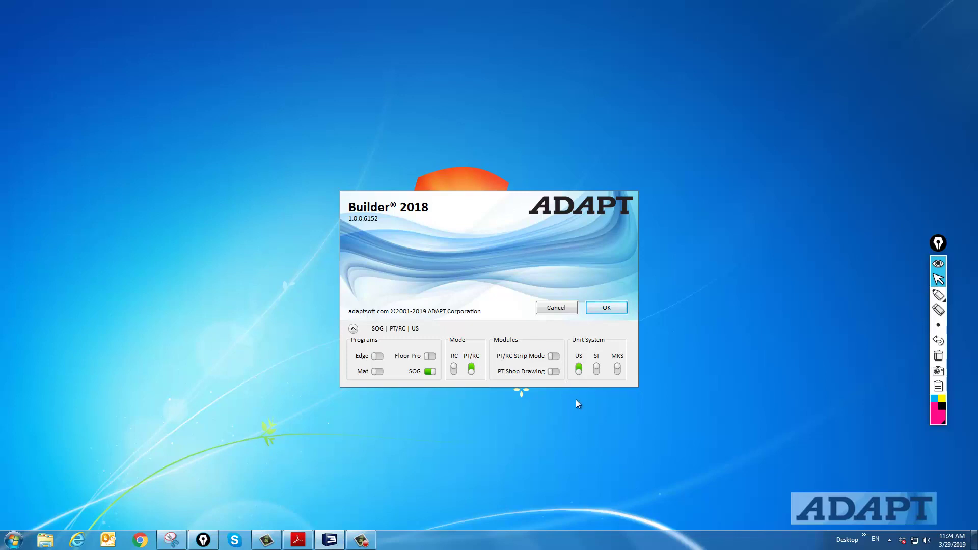
left_click(617, 307)
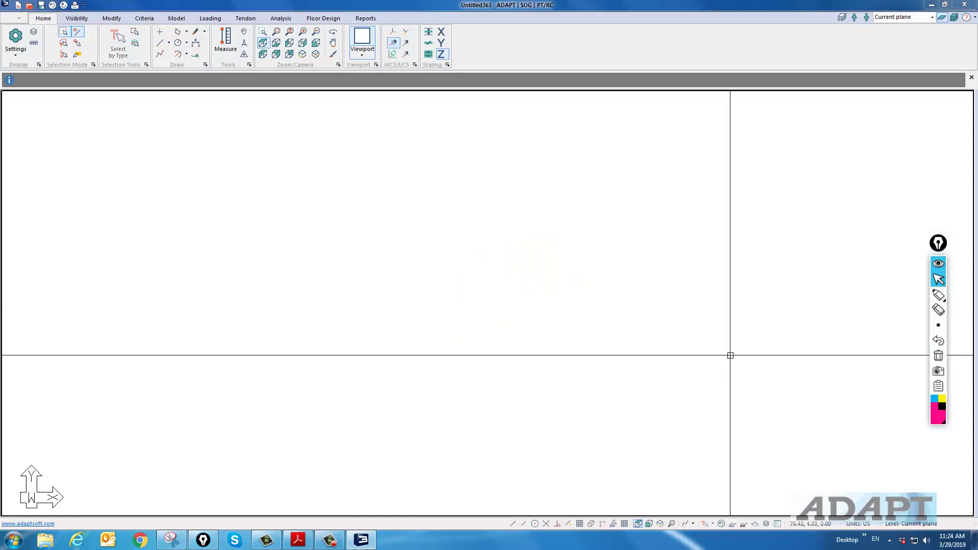
left_click(866, 20)
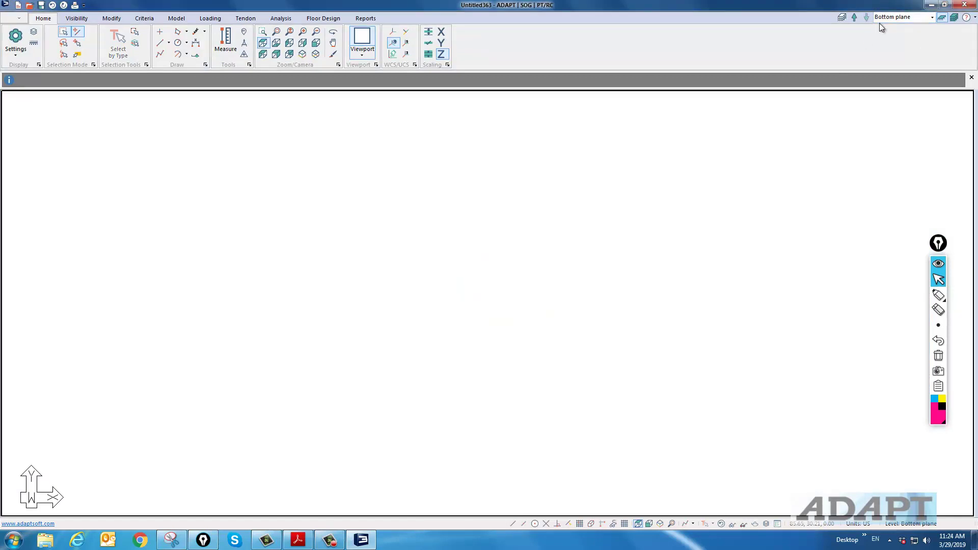
Step: Turn on grid snapping and set the grid spacing to 10 ft in both X and Y
left_click(580, 524)
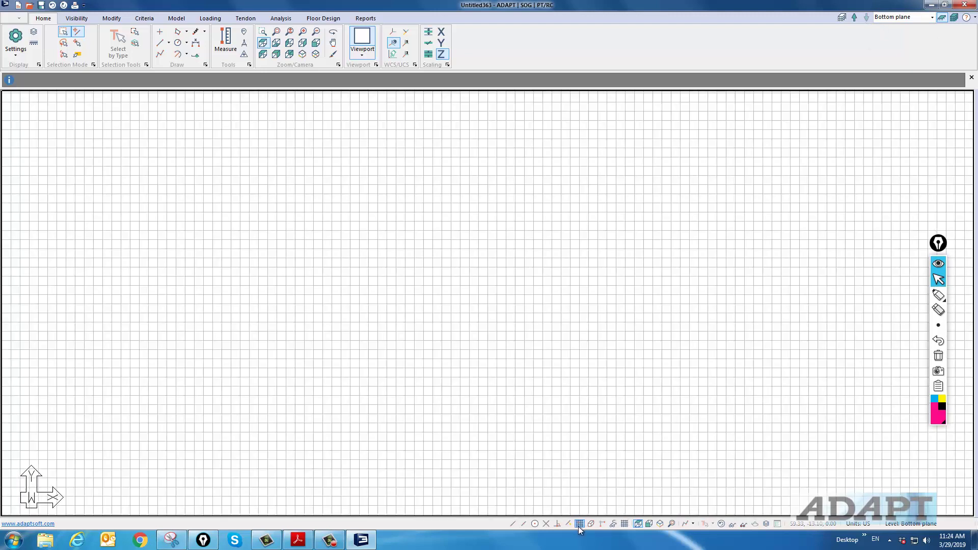
left_click(625, 524)
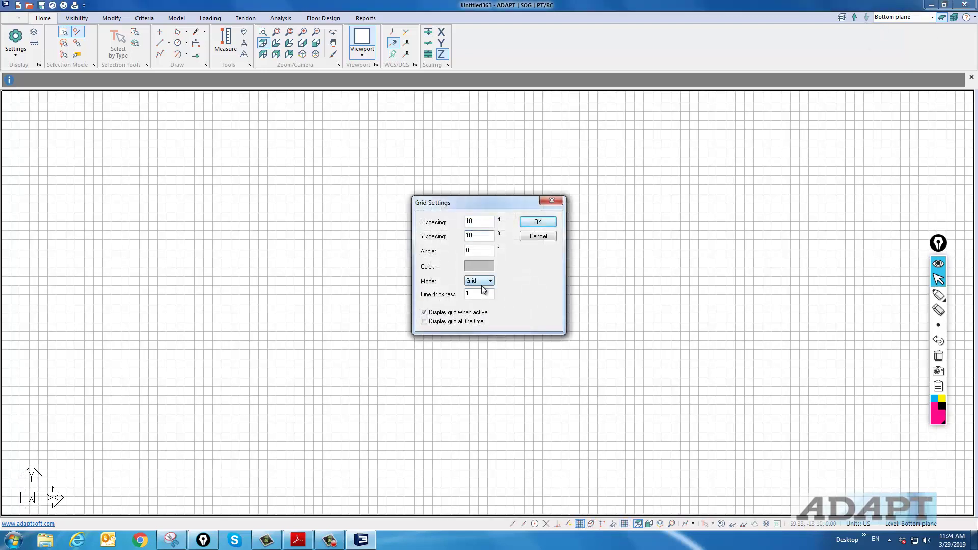
key("Return")
scroll(411, 364, "down", 4)
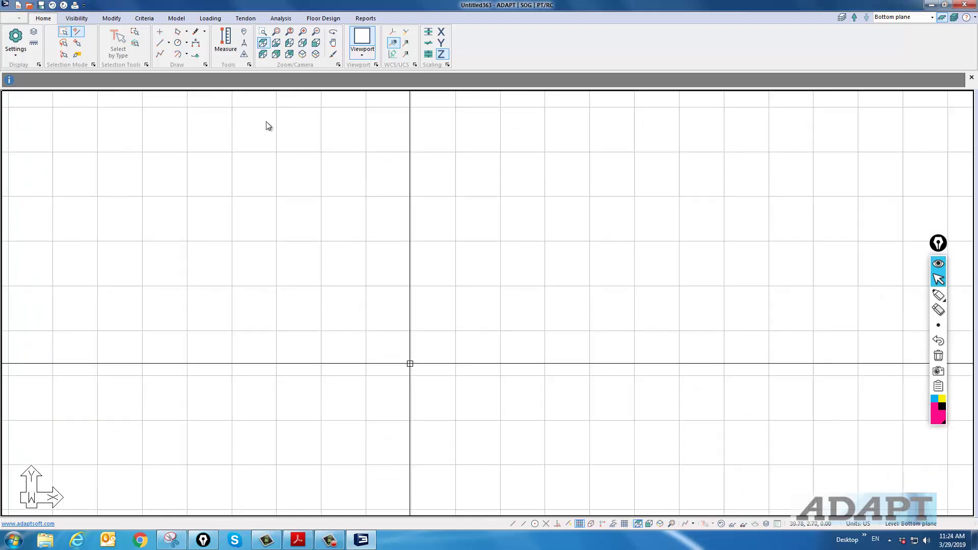
Step: Draw a slab 130 ft by 60 ft overall on the grid, with a 60 ft left edge, 100 ft bottom edge and stepped lower-right corner
left_click(178, 19)
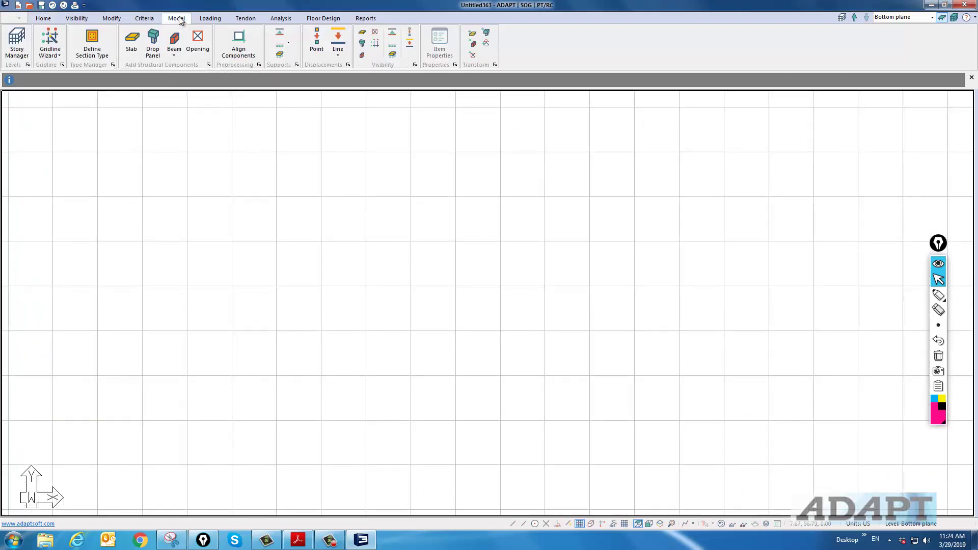
left_click(131, 43)
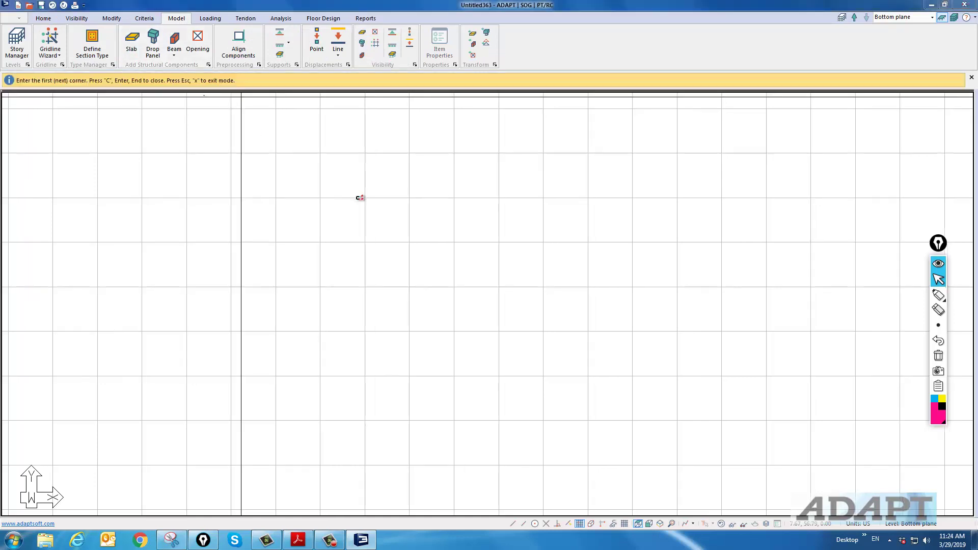
left_click(320, 153)
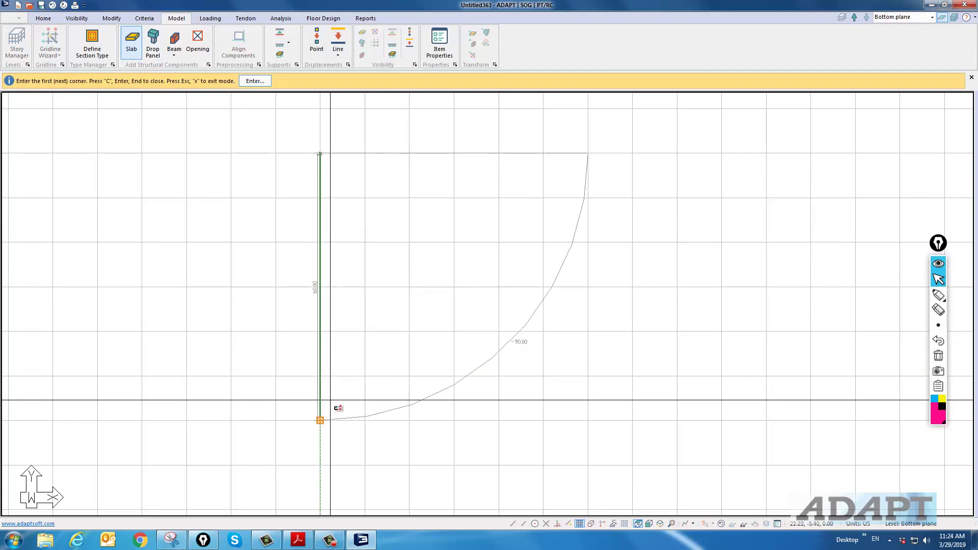
left_click(320, 420)
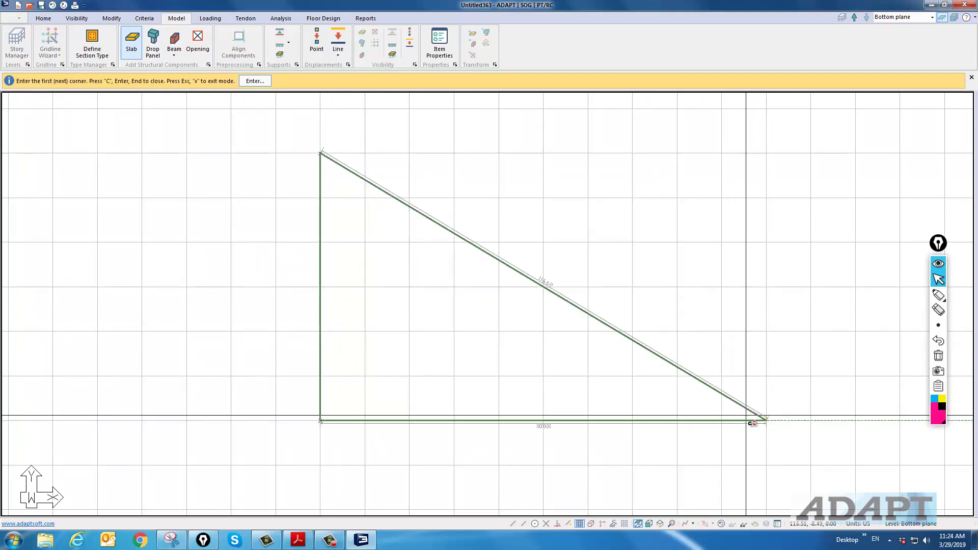
left_click(765, 420)
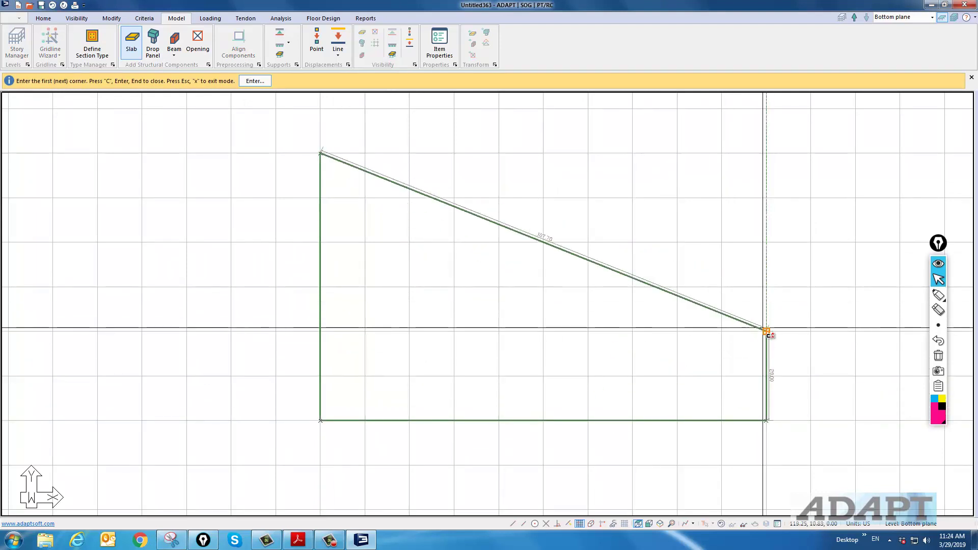
left_click(766, 332)
left_click(855, 331)
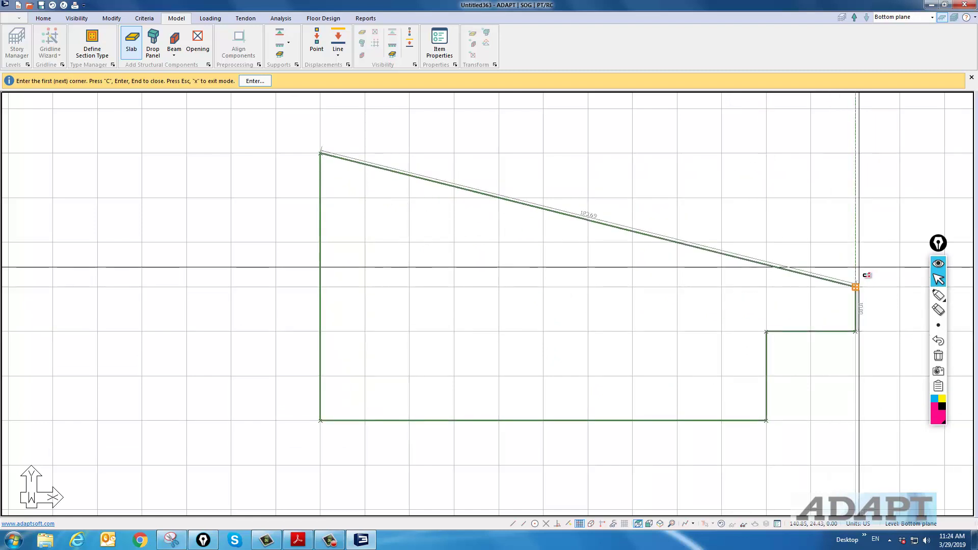
left_click(856, 286)
left_click(901, 287)
left_click(901, 153)
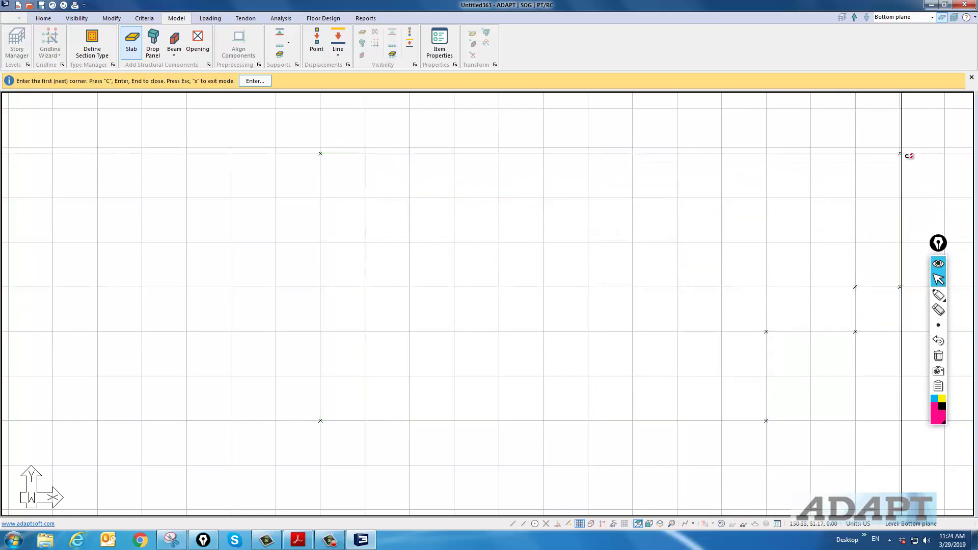
scroll(694, 235, "down", 1)
right_click(481, 132)
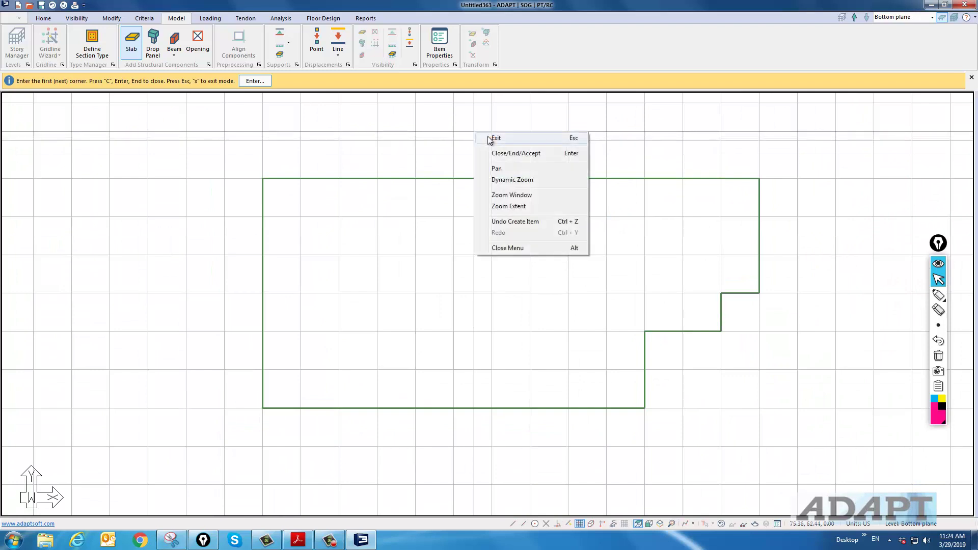
left_click(494, 138)
Step: Insert two extra vertices along the slab's upper edge near its upper-left corner
left_click(306, 177)
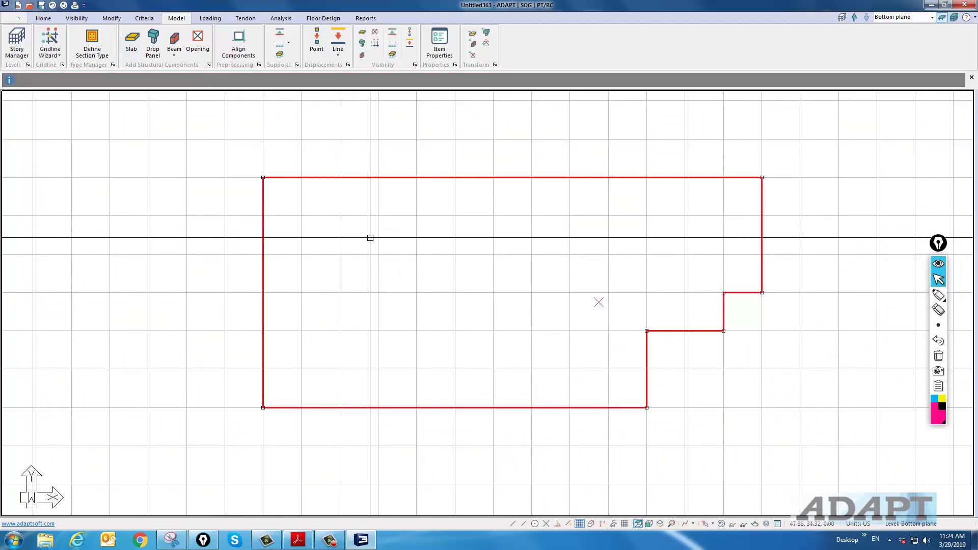
right_click(355, 178)
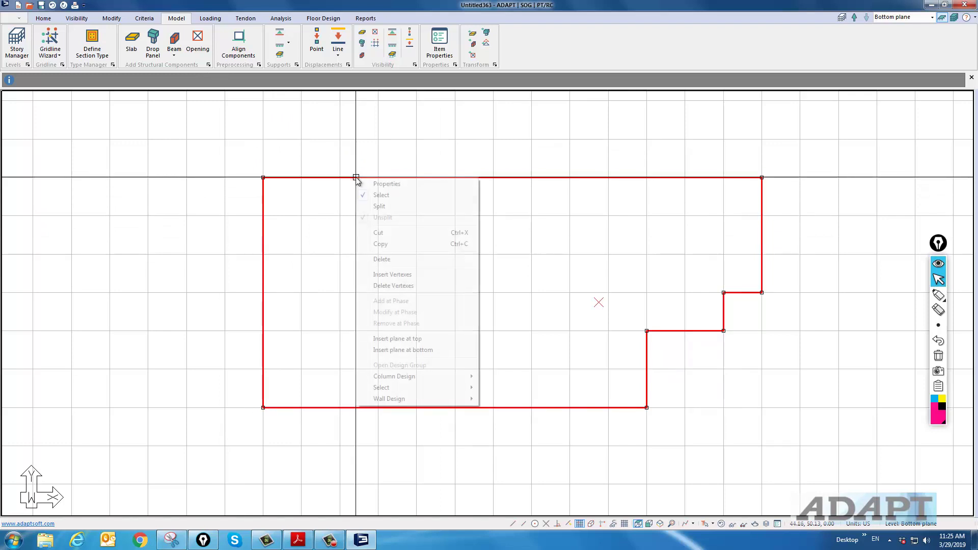
left_click(392, 274)
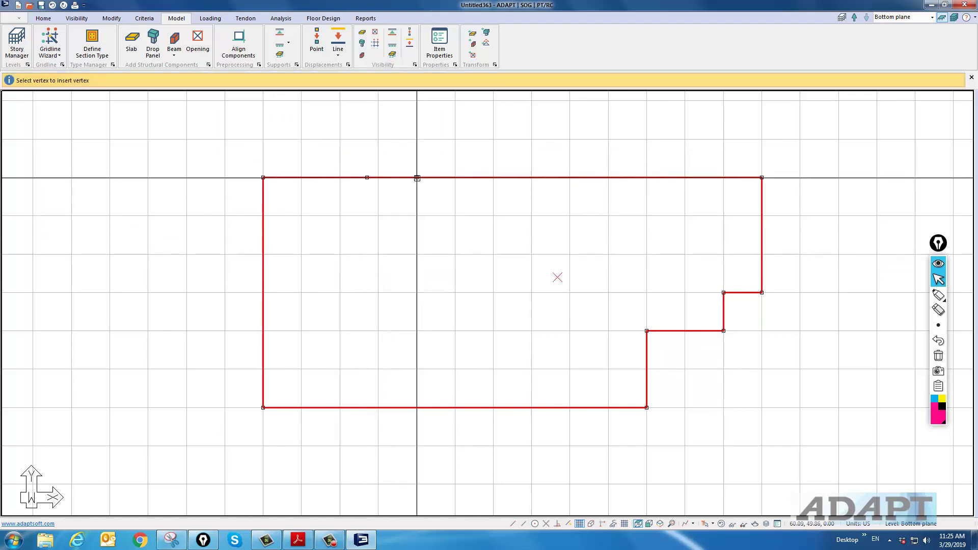
left_click(417, 177)
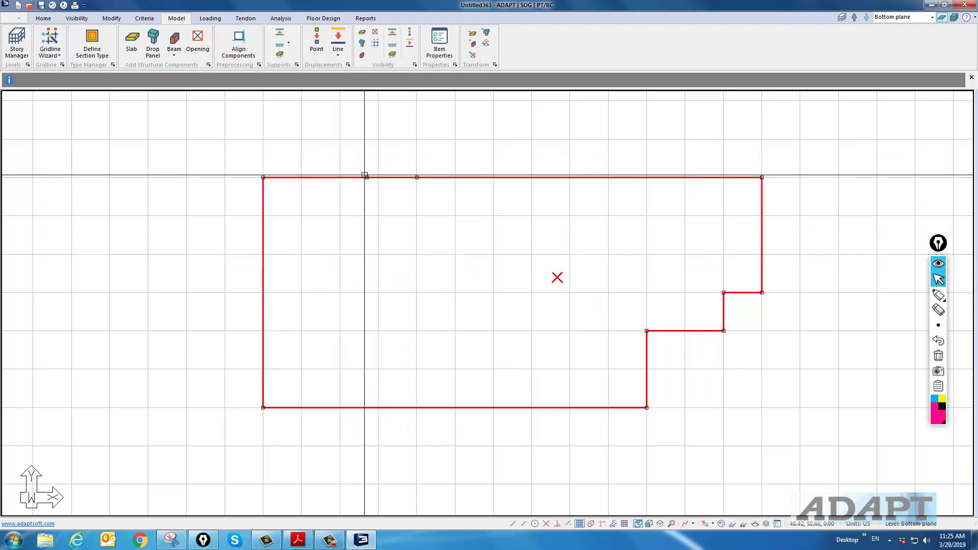
Step: Move the slab's upper-left vertices to grid points so they form a 20 ft by 20 ft corner notch
left_click(340, 177)
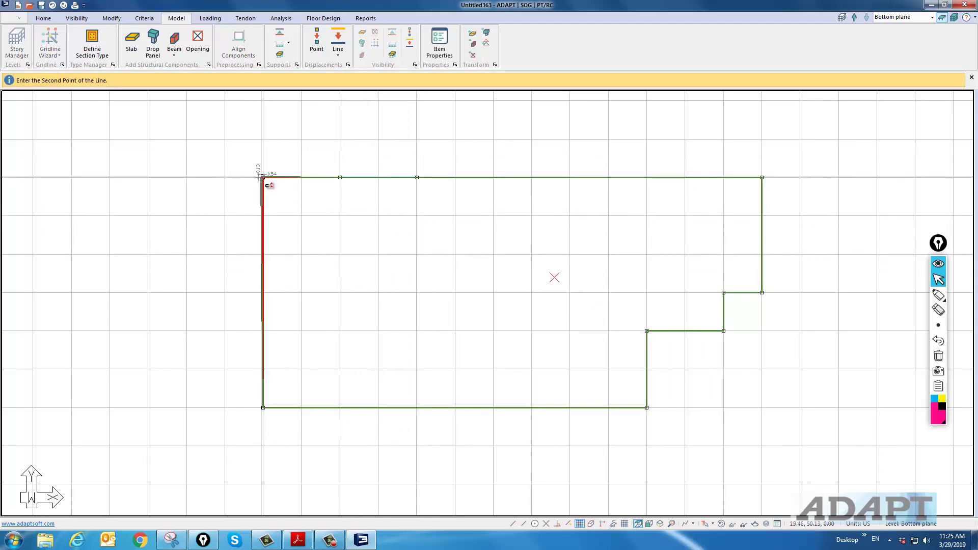
left_click_drag(262, 178, 340, 254)
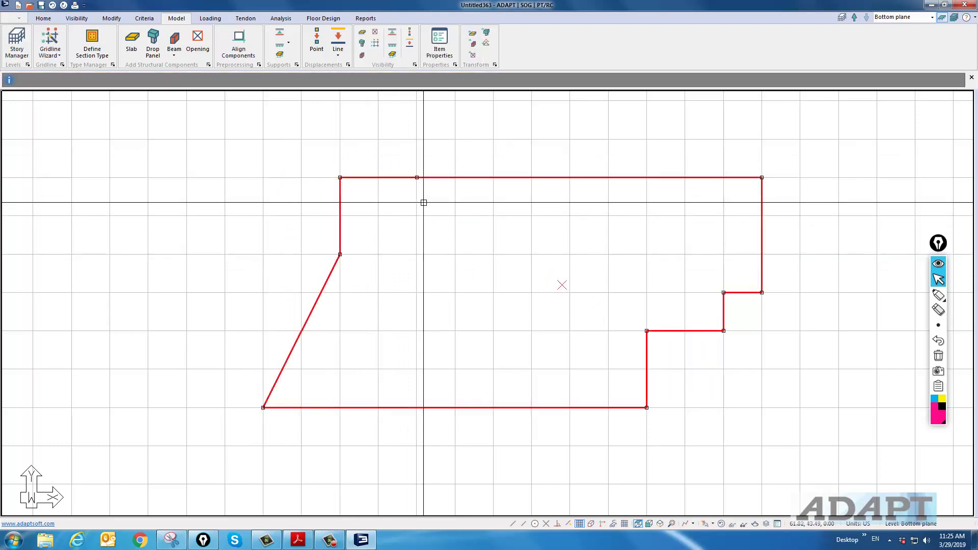
left_click(341, 254)
left_click(263, 254)
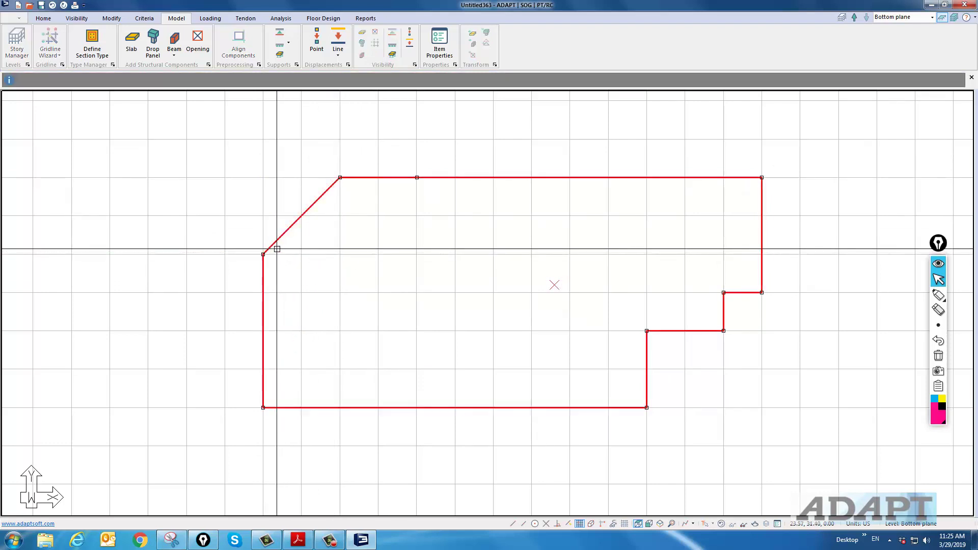
left_click(340, 178)
left_click(340, 254)
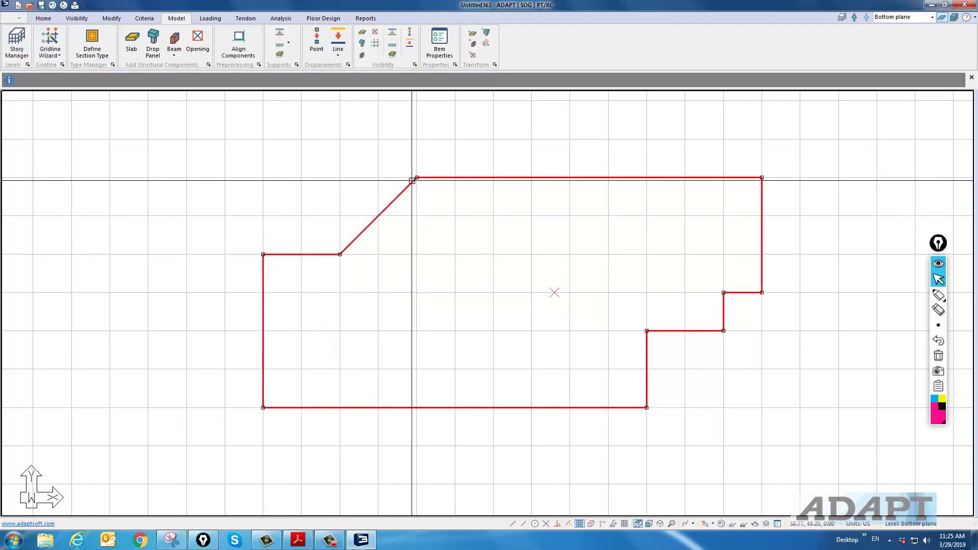
left_click(417, 177)
left_click(340, 177)
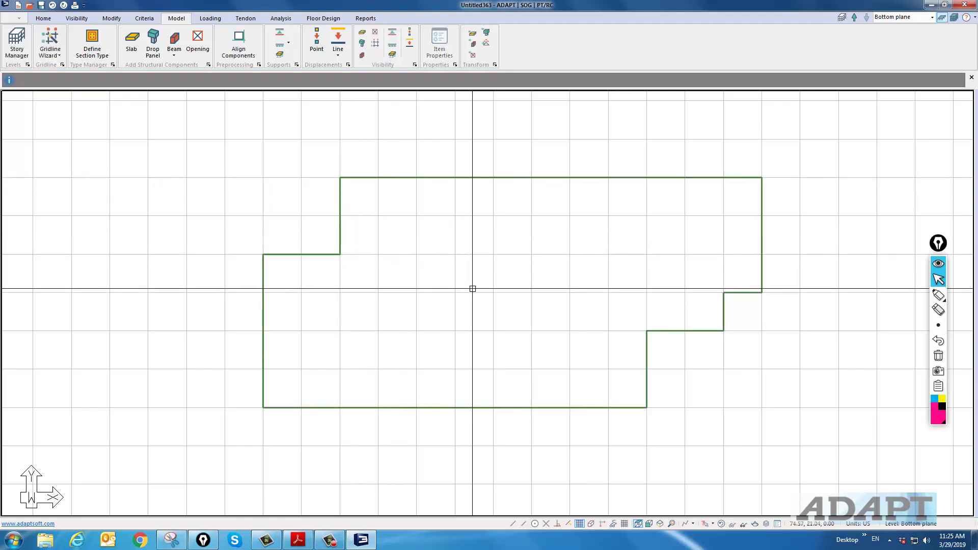
Step: Turn off grid snapping and draw a four-cornered area support region enclosing the whole slab
scroll(341, 264, "down", 2)
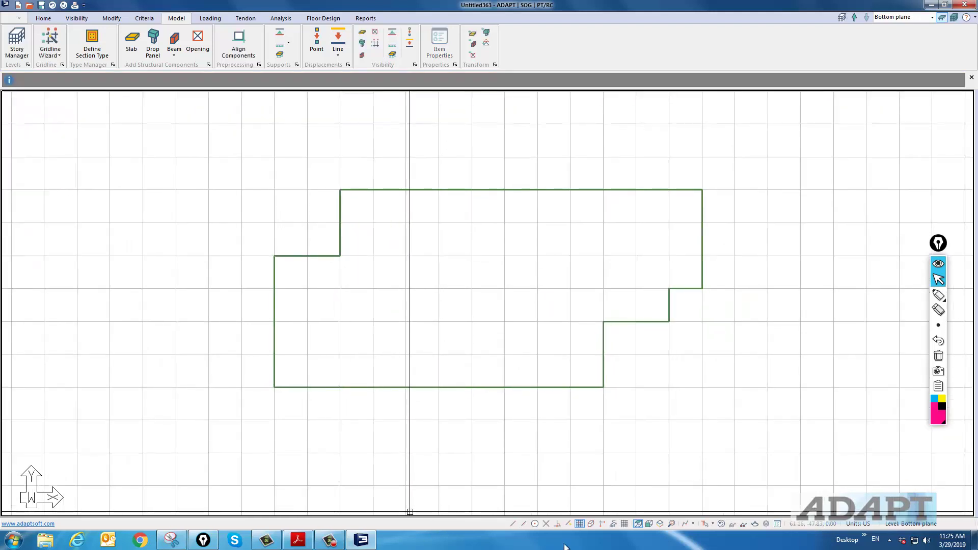
left_click(579, 524)
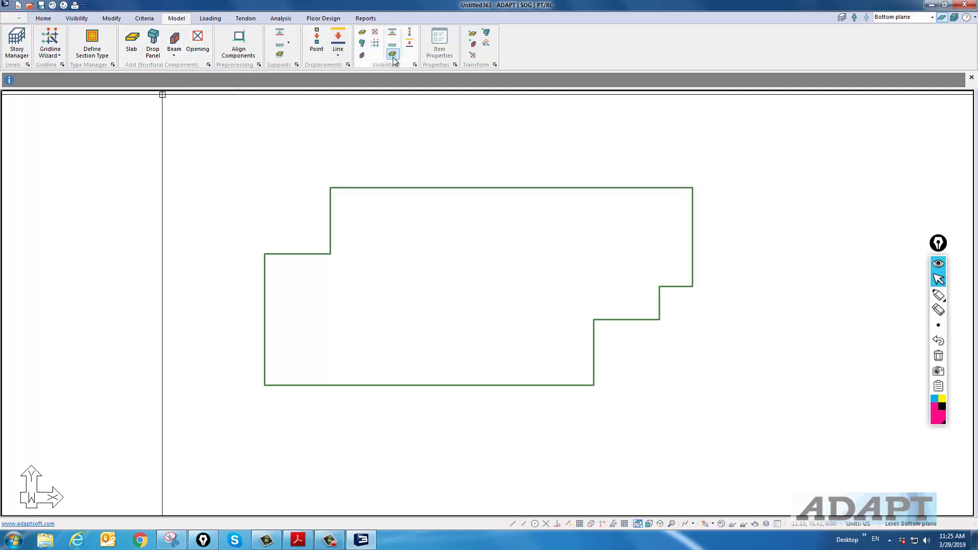
left_click(280, 55)
left_click(247, 157)
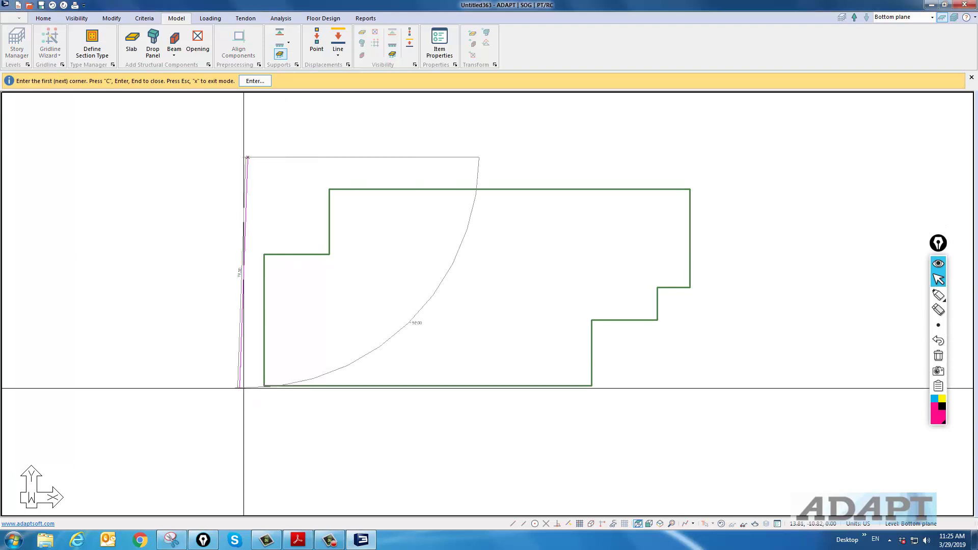
left_click(248, 419)
left_click(741, 408)
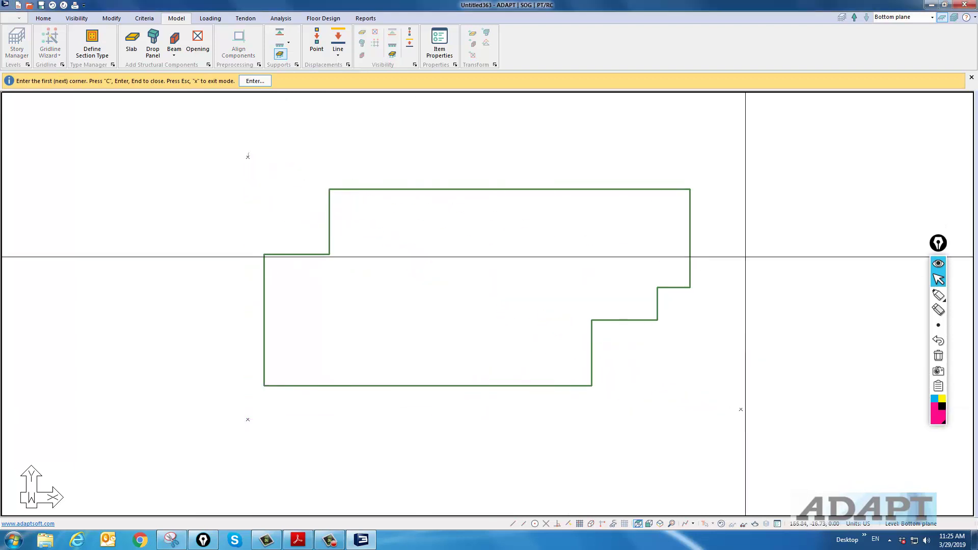
left_click(741, 166)
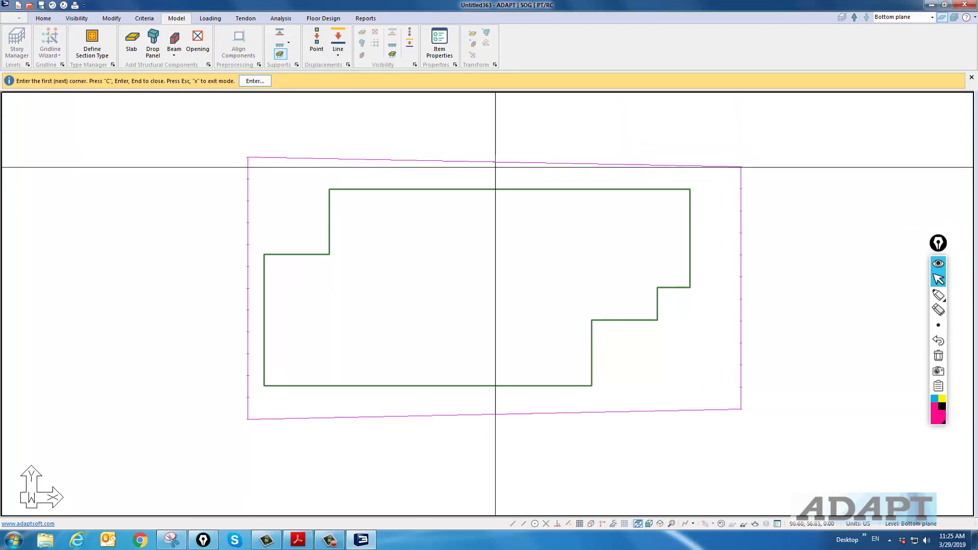
right_click(448, 134)
left_click(461, 136)
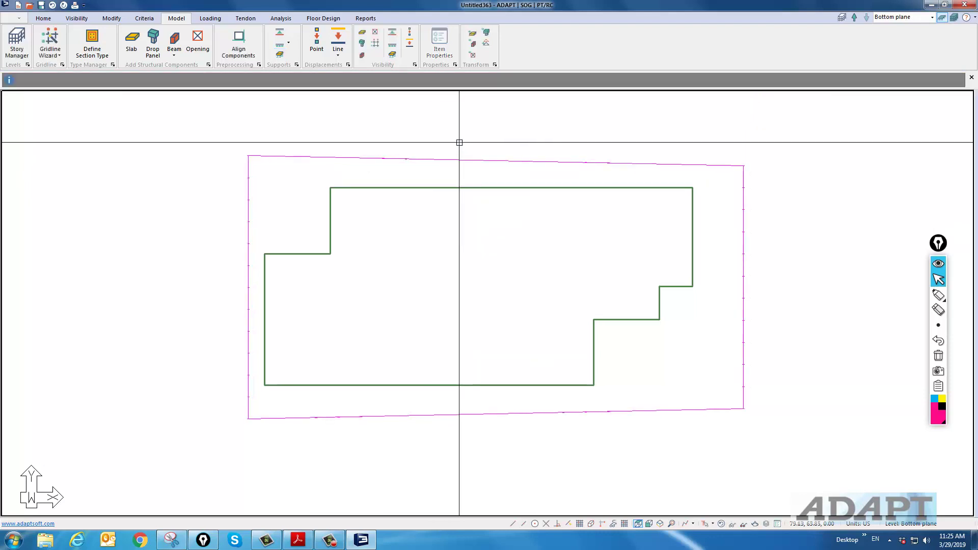
Step: Check the slab region's general properties, including its material and thickness, and deselect the slab
scroll(452, 153, "up", 1)
scroll(445, 188, "down", 2)
scroll(452, 190, "up", 2)
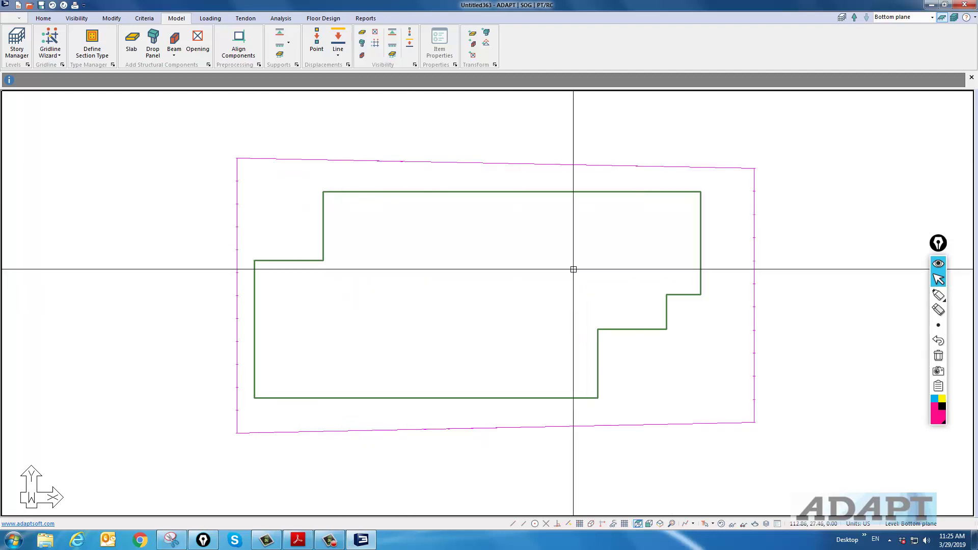
scroll(474, 299, "down", 1)
scroll(450, 335, "up", 1)
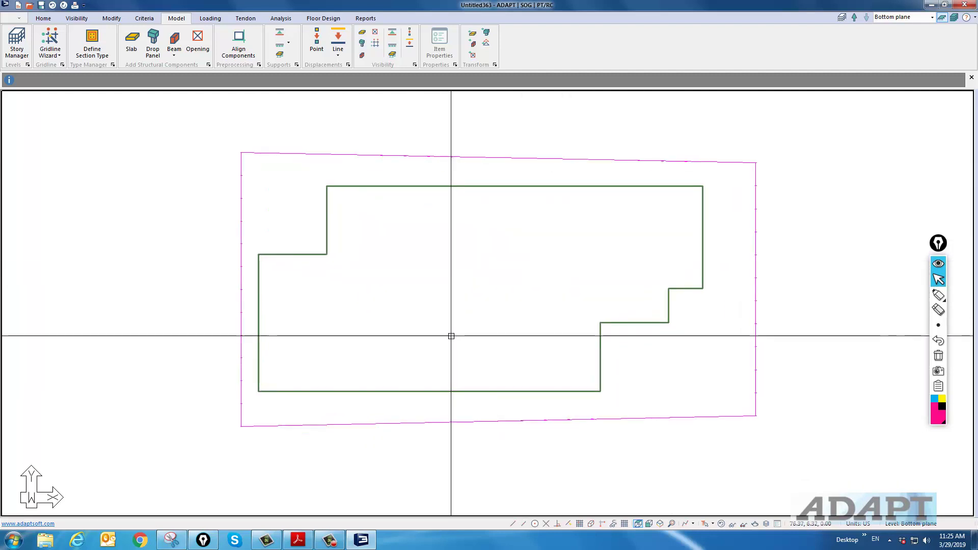
middle_click_drag(449, 335, 450, 318)
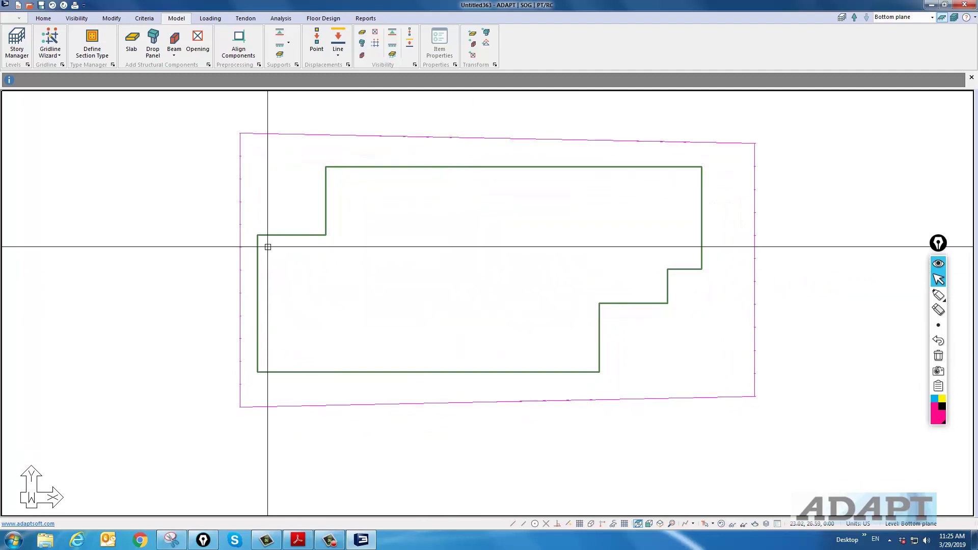
double_click(290, 235)
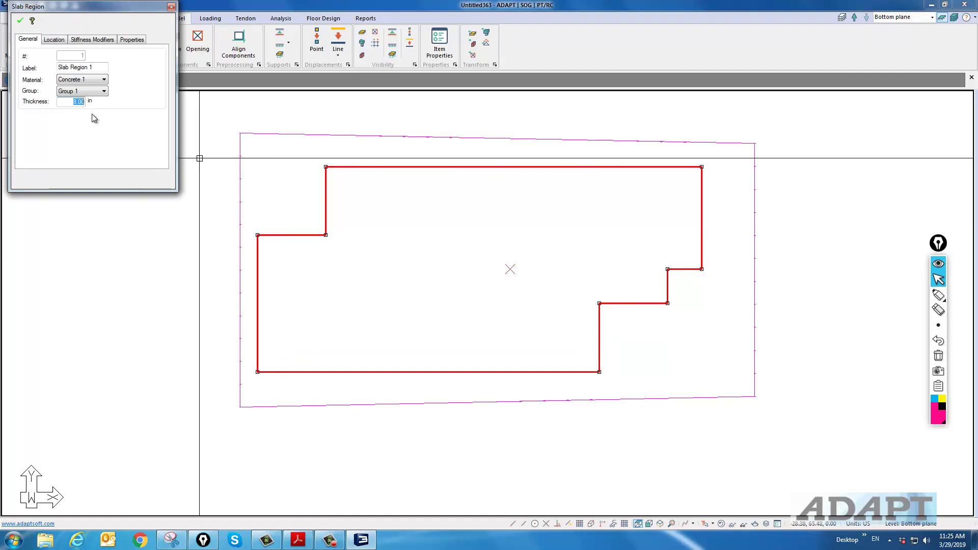
left_click(20, 22)
key("Escape")
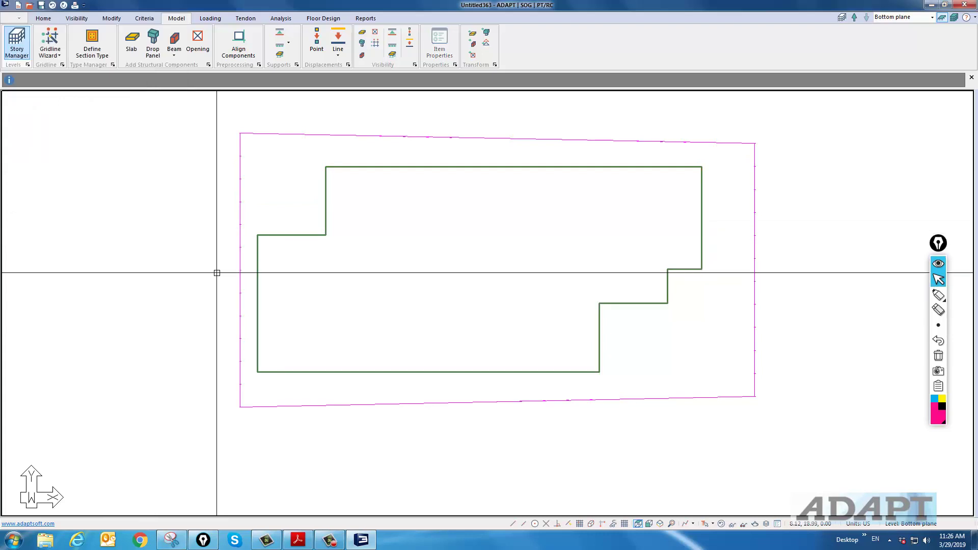
Step: Check the strength and modulus properties of the concrete and prestressing materials
left_click(145, 19)
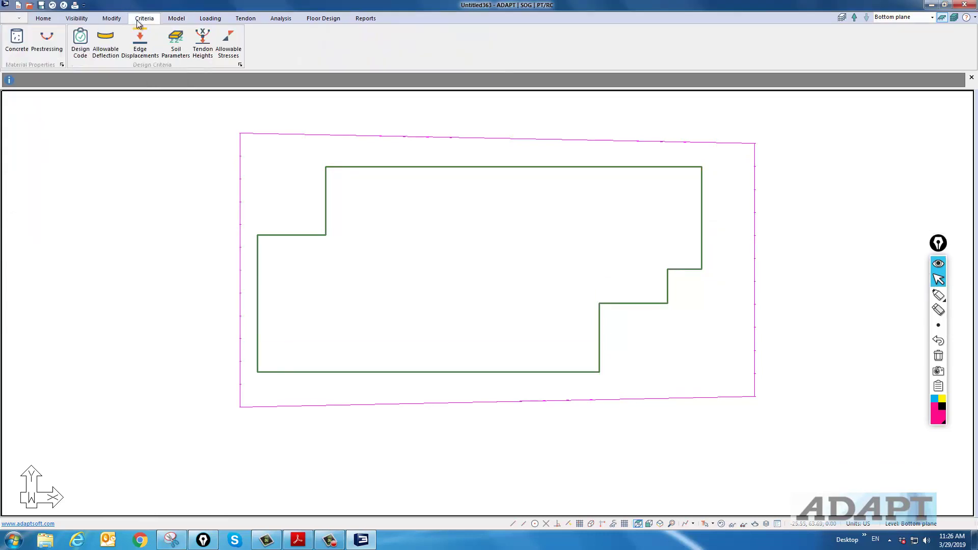
left_click(17, 41)
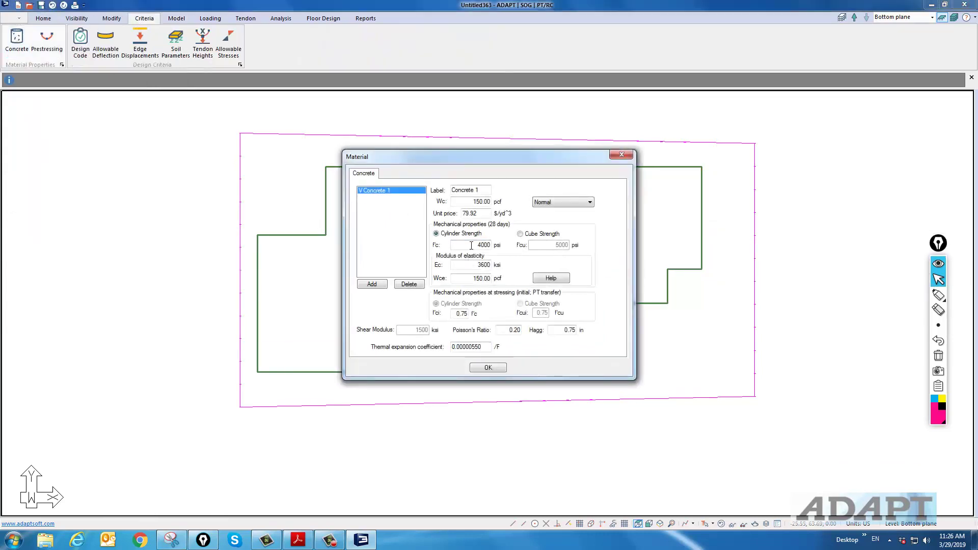
left_click(488, 367)
left_click(47, 42)
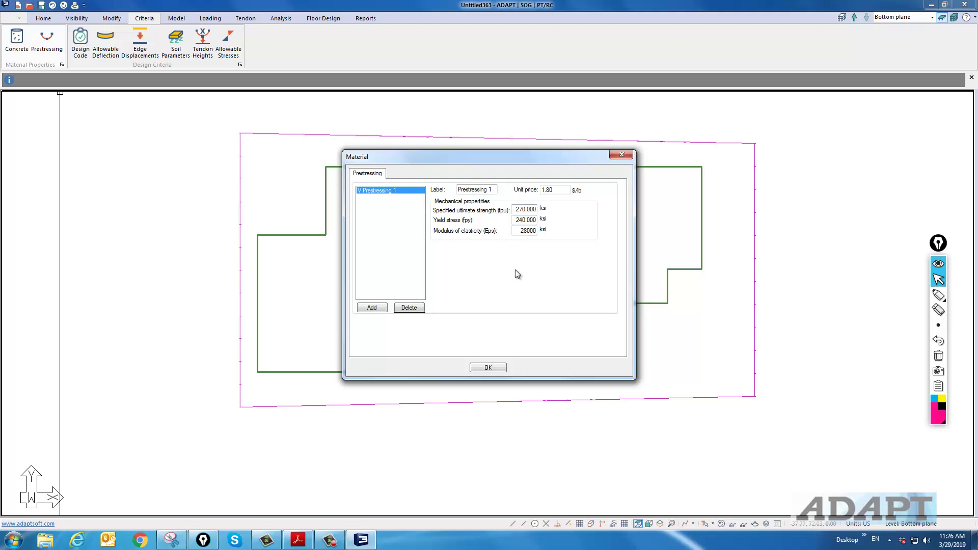
left_click(488, 367)
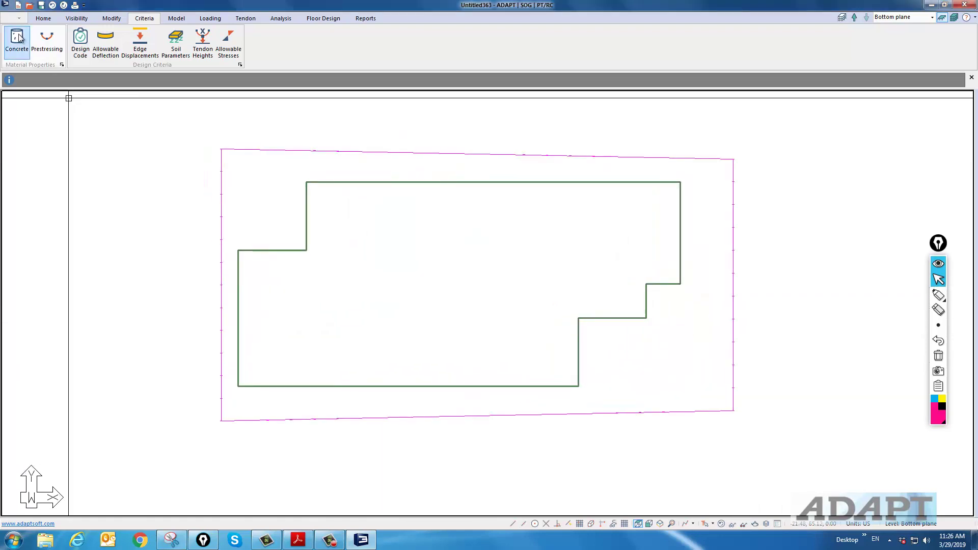
Step: Start a new tendon at the slab's lower-left corner with endpoint snapping turned on
left_click(250, 21)
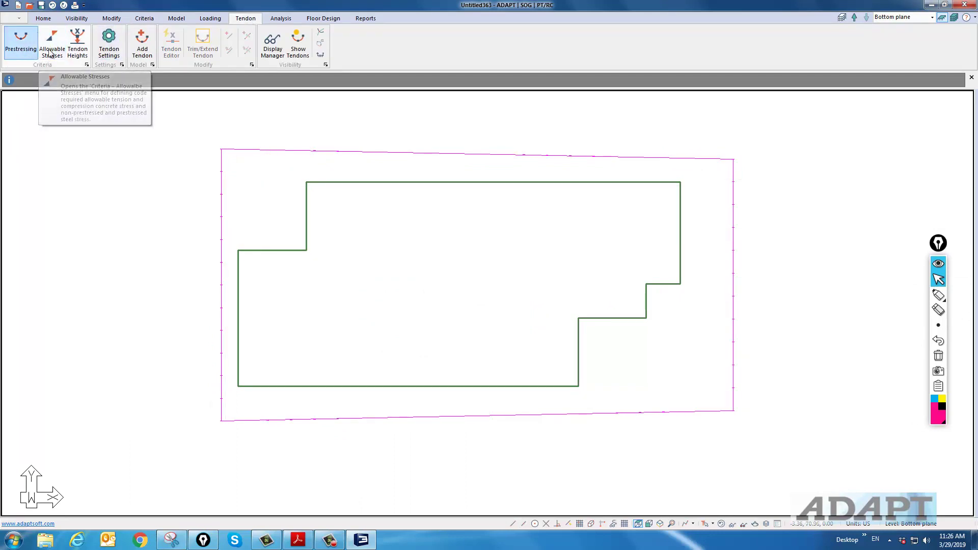
left_click(142, 43)
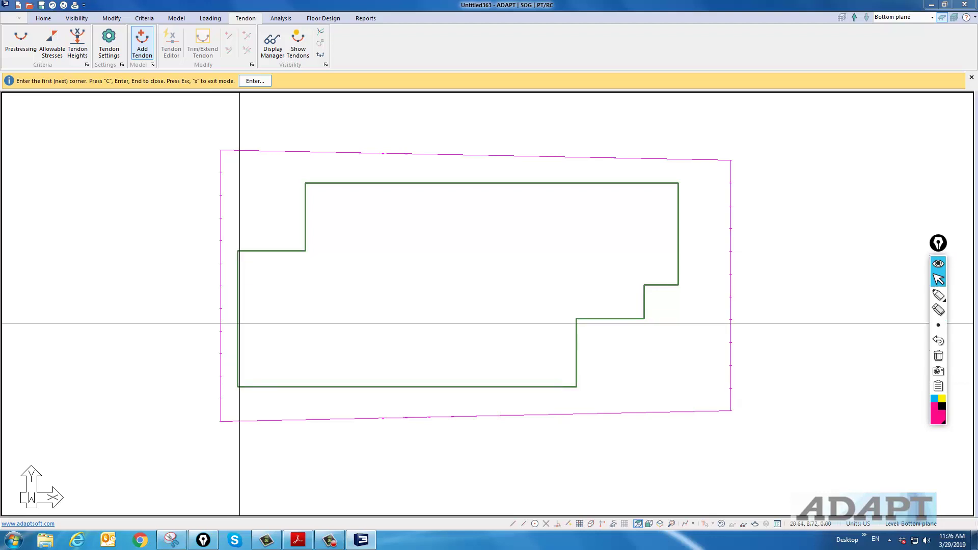
left_click(513, 525)
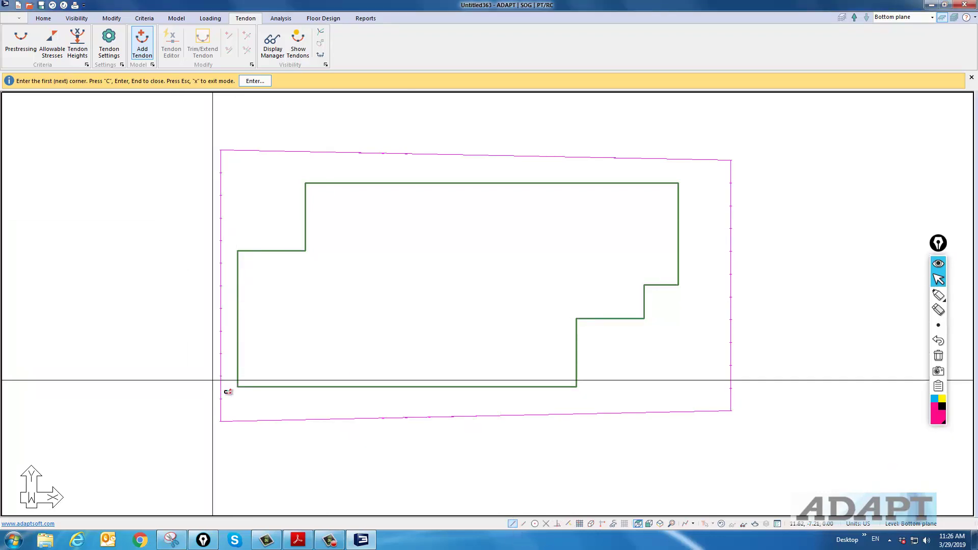
left_click(237, 387)
left_click(238, 250)
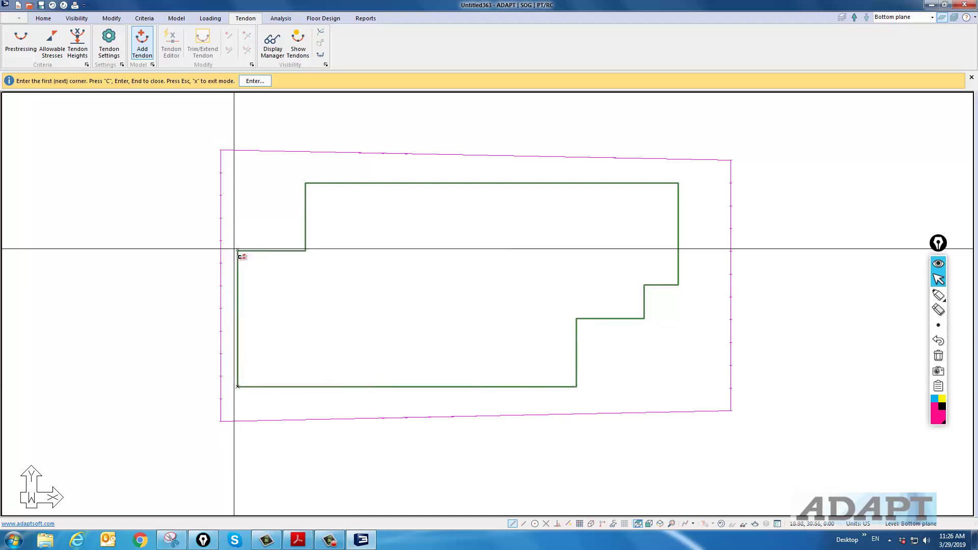
scroll(253, 269, "up", 5)
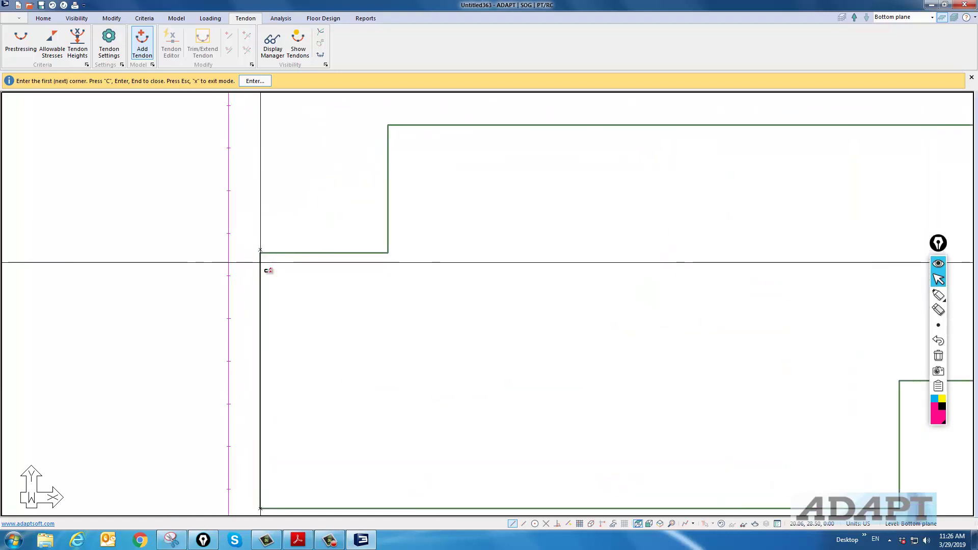
scroll(256, 253, "down", 2)
key("ctrl+z")
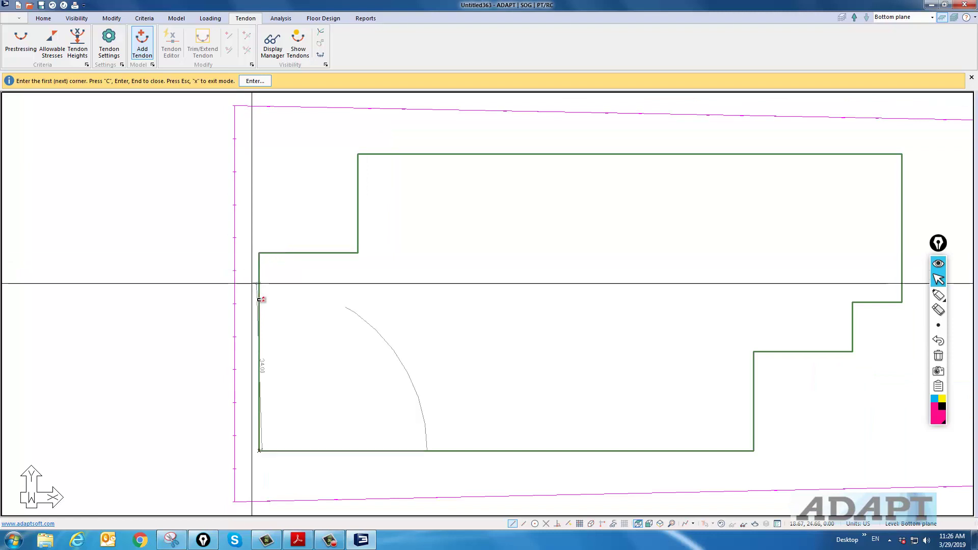
Step: End the tendon at the upper endpoint of the slab's left edge and finish the tendon command
left_click(259, 253)
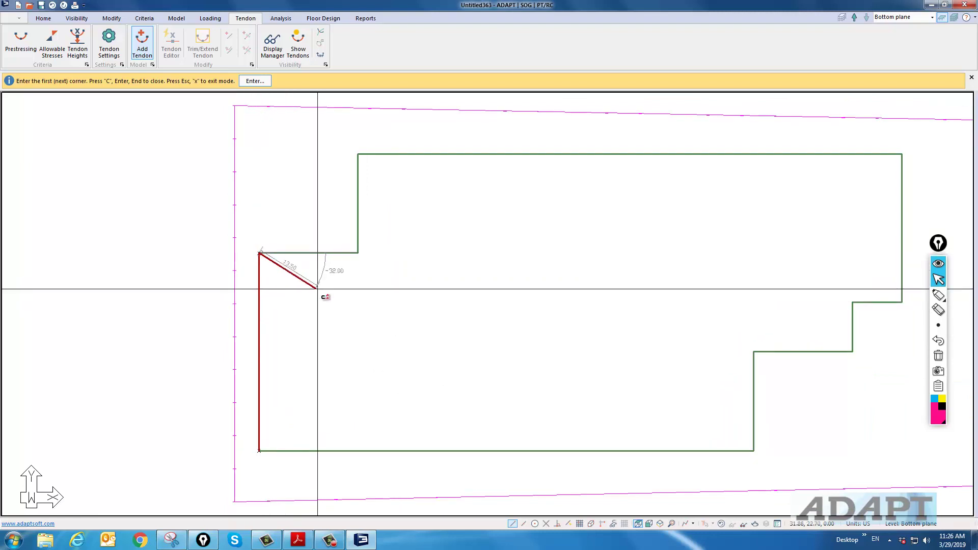
right_click(264, 194)
left_click(267, 199)
Step: Open the left-edge tendon's properties and examine its strand data and stressing force settings
scroll(259, 259, "up", 4)
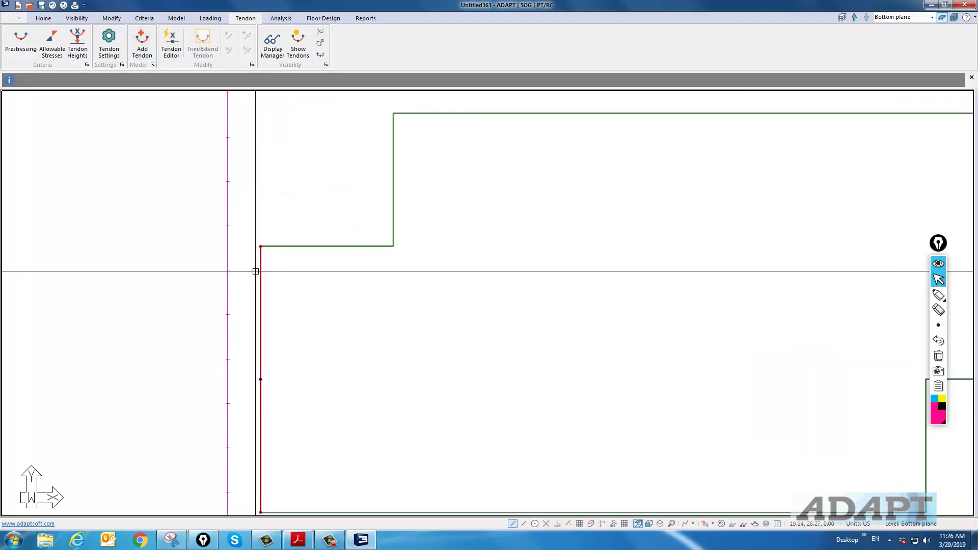
double_click(266, 241)
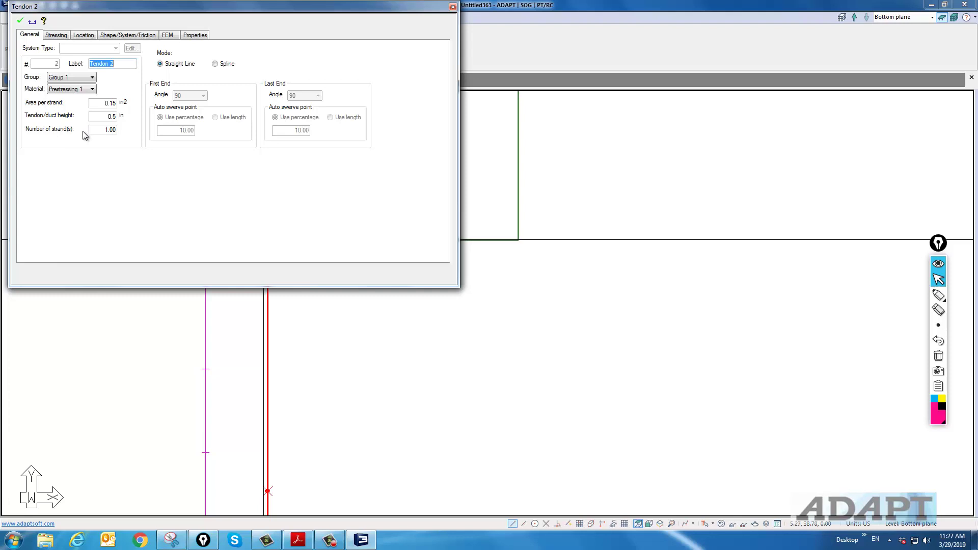
left_click(56, 35)
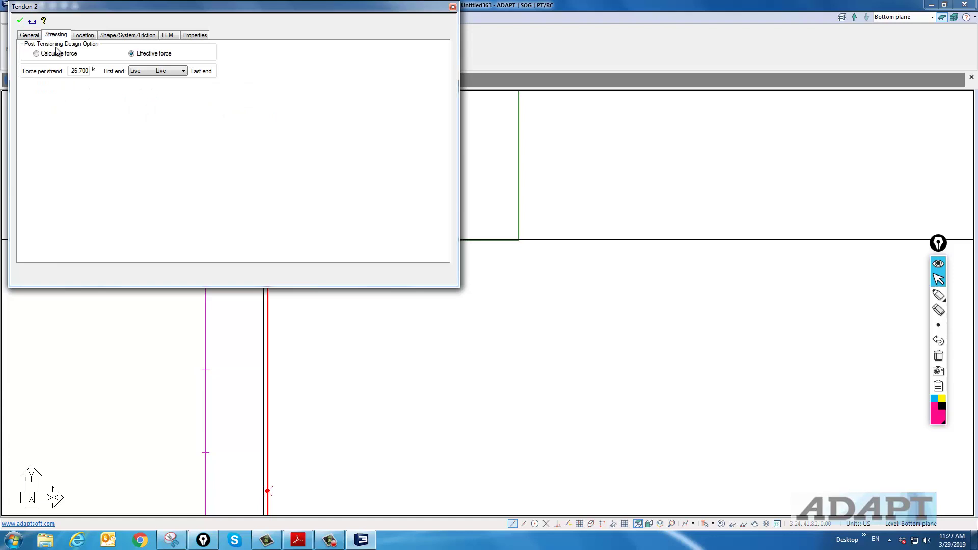
double_click(79, 71)
Step: Explore the Calculate force option with its first-end stressing methods, including Force given, and return the tendon to Effective force
left_click(37, 53)
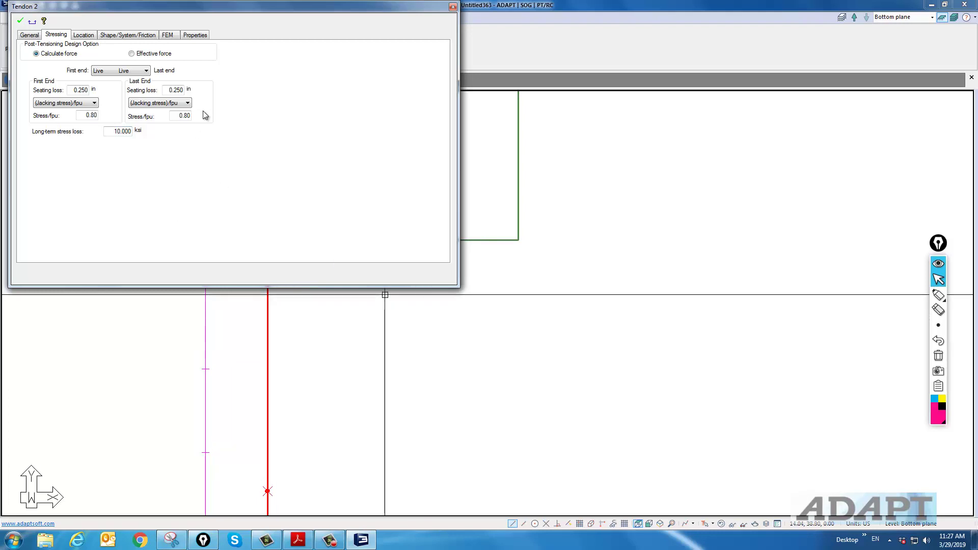
left_click(94, 104)
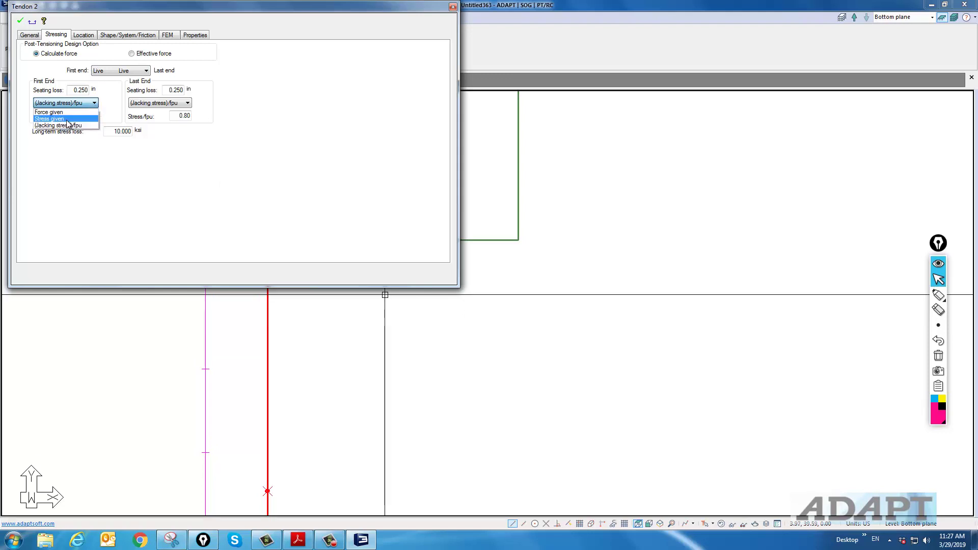
left_click(96, 108)
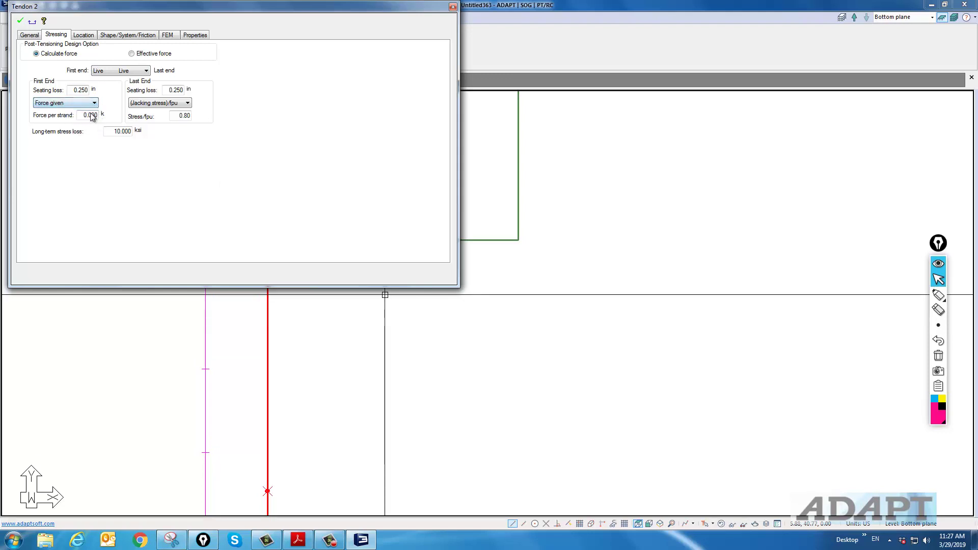
left_click(94, 104)
left_click(57, 119)
left_click(132, 54)
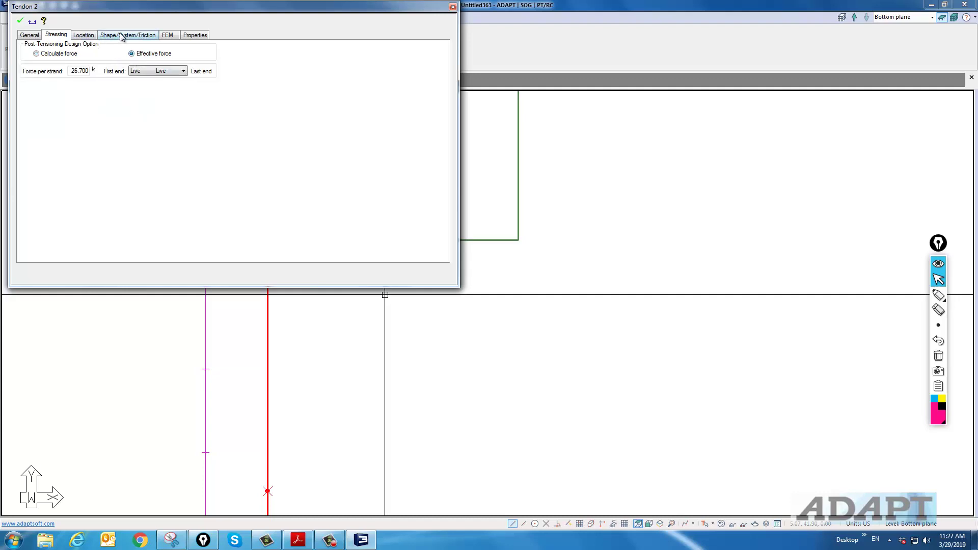
Step: Change the tendon's Span 1 shape to Straight and accept the tendon properties
left_click(122, 36)
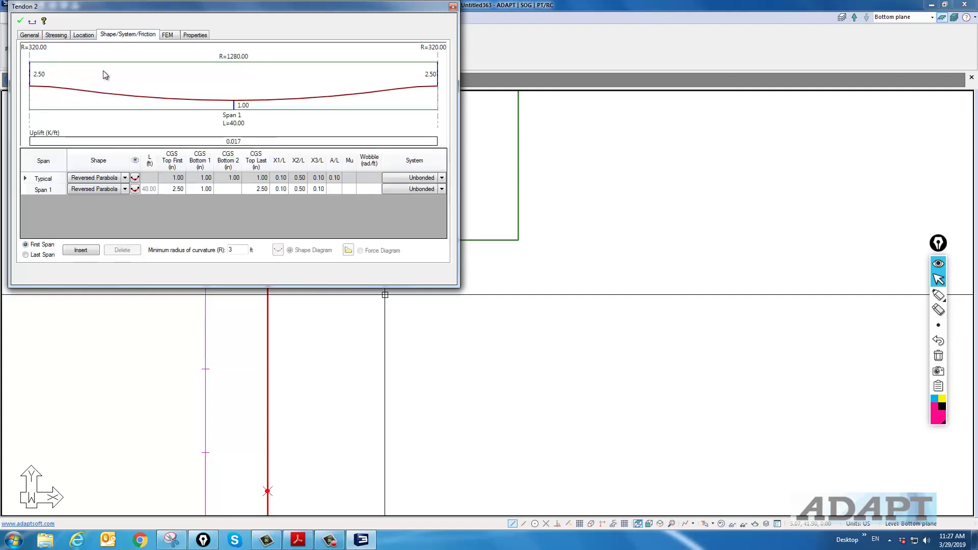
left_click(124, 190)
left_click(123, 190)
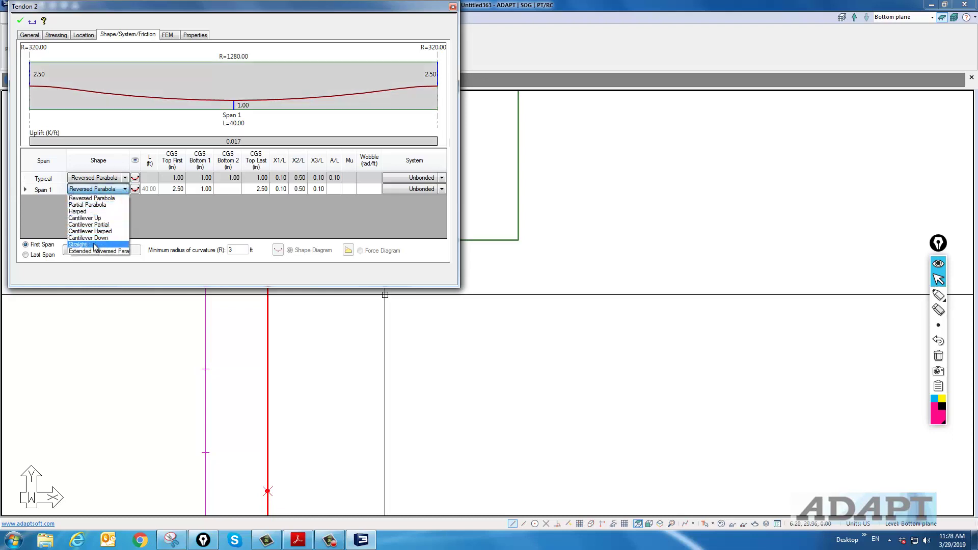
left_click(89, 245)
left_click(173, 189)
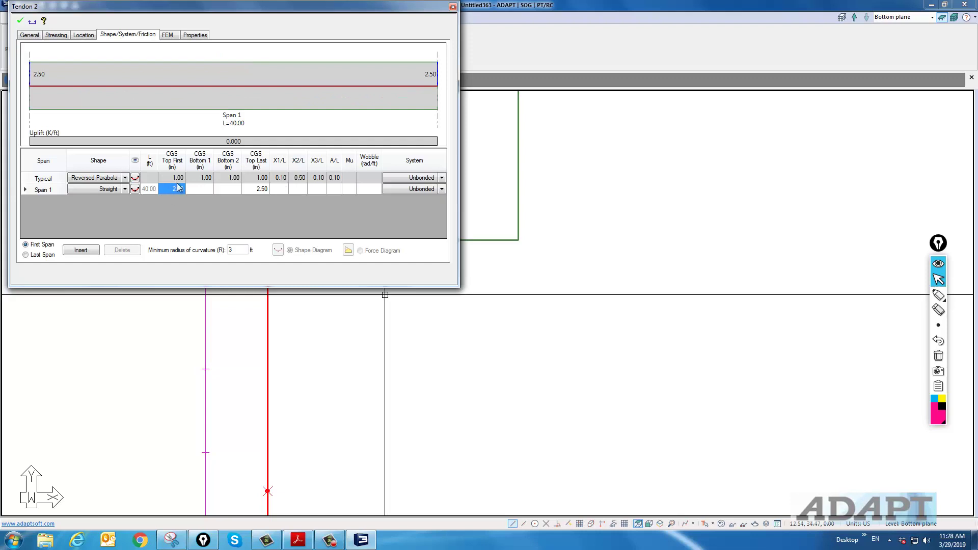
left_click(21, 23)
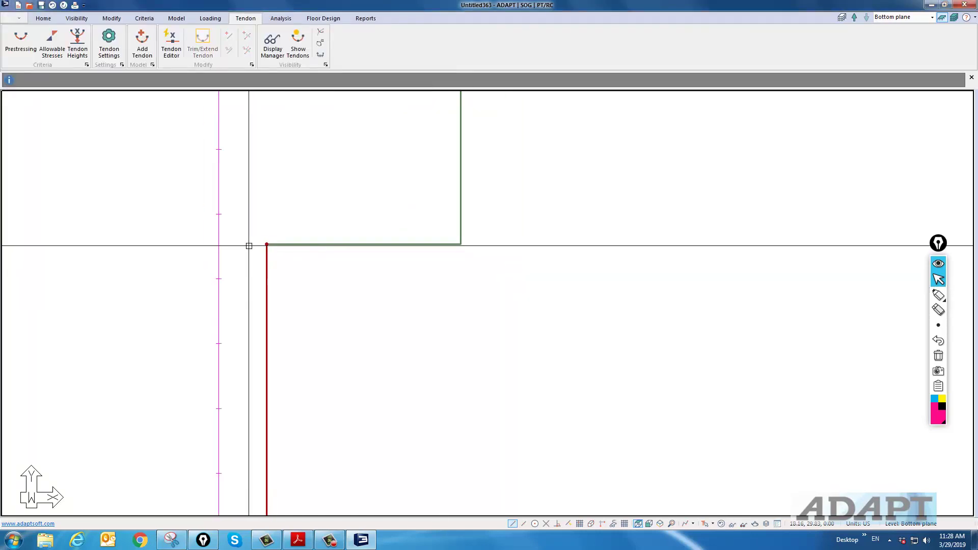
Step: Copy the left-edge tendon by coordinates with an X offset of 3 ft, making 35 copies across the slab
scroll(258, 245, "up", 1)
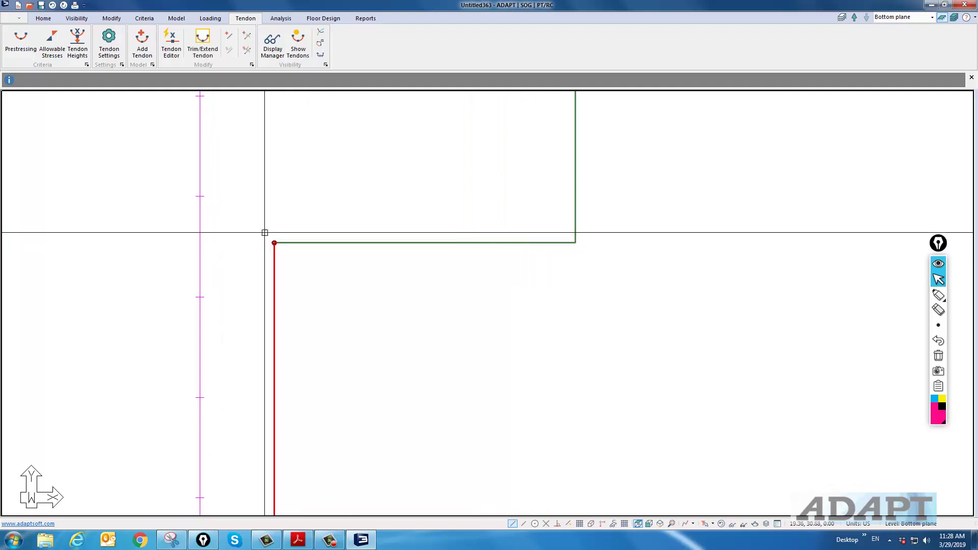
scroll(254, 219, "down", 3)
scroll(297, 271, "down", 1)
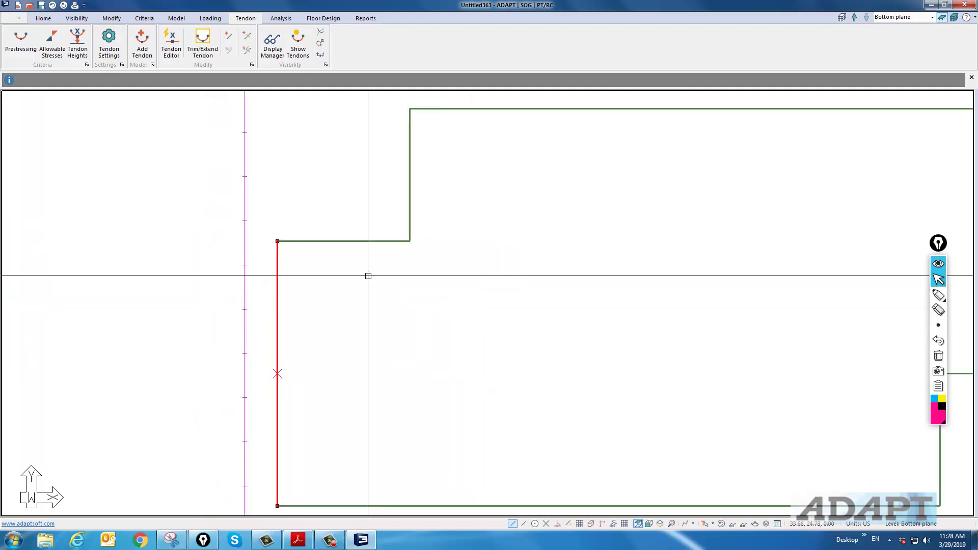
scroll(366, 276, "down", 1)
left_click(112, 17)
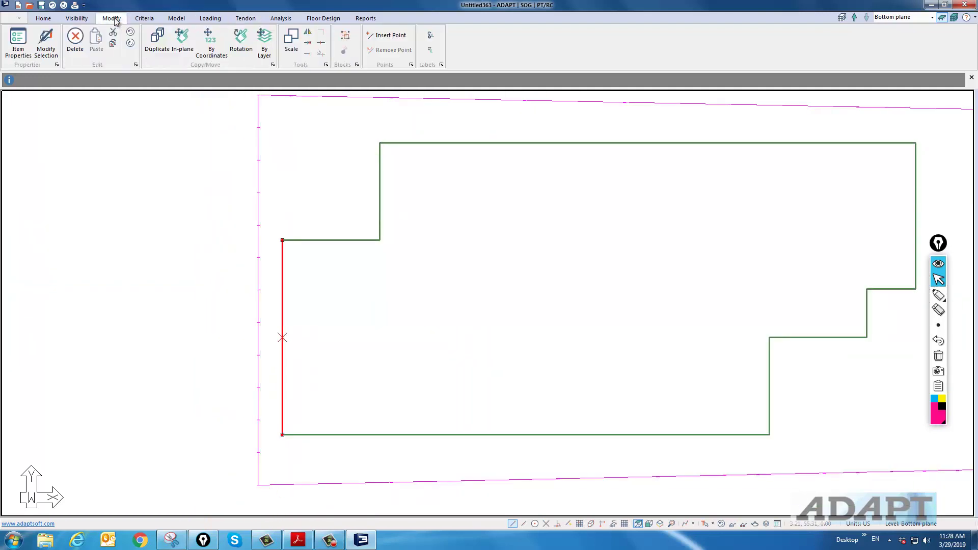
left_click(213, 50)
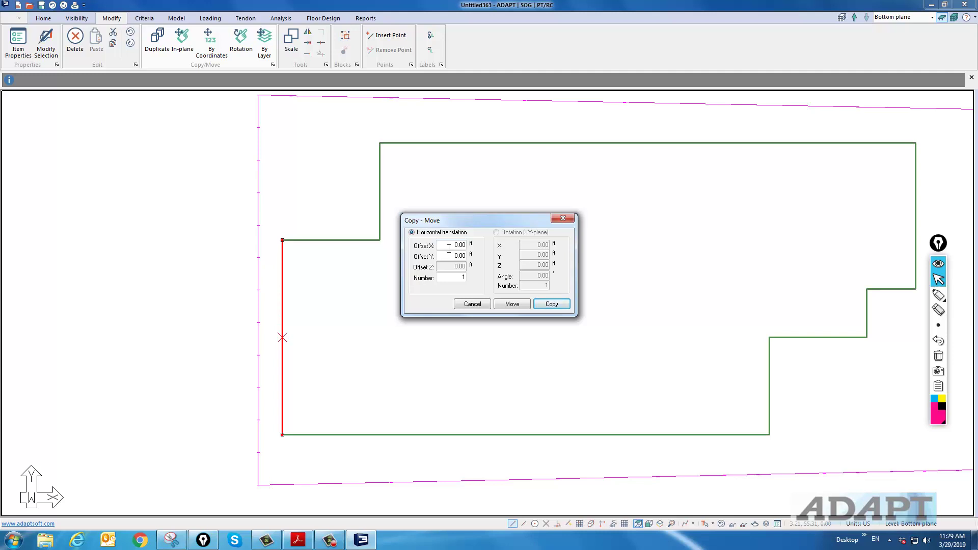
double_click(463, 278)
double_click(448, 246)
type("3")
double_click(463, 277)
type("35")
left_click(551, 304)
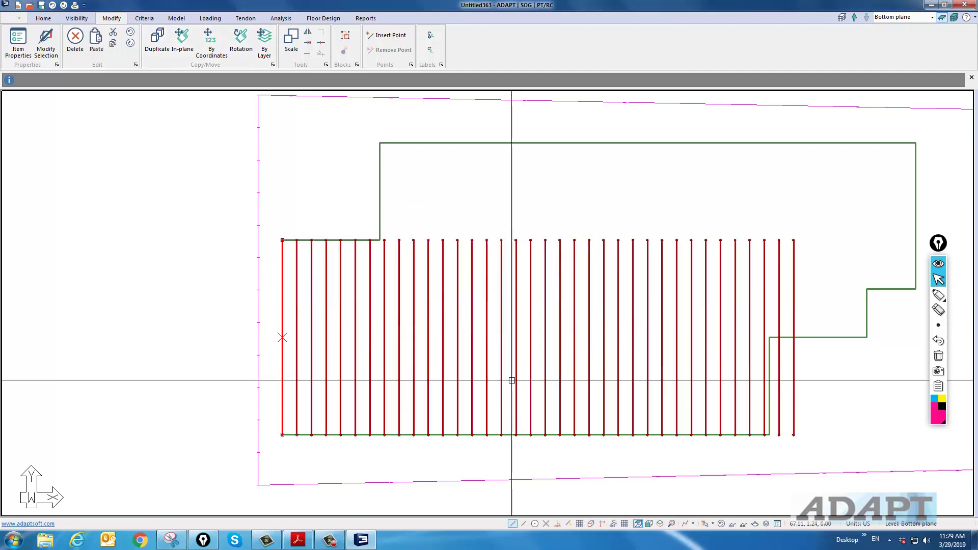
Step: Select all tendons to the right of the slab's upper-left notch and try to trim or extend them to the slab edges
scroll(683, 360, "down", 2)
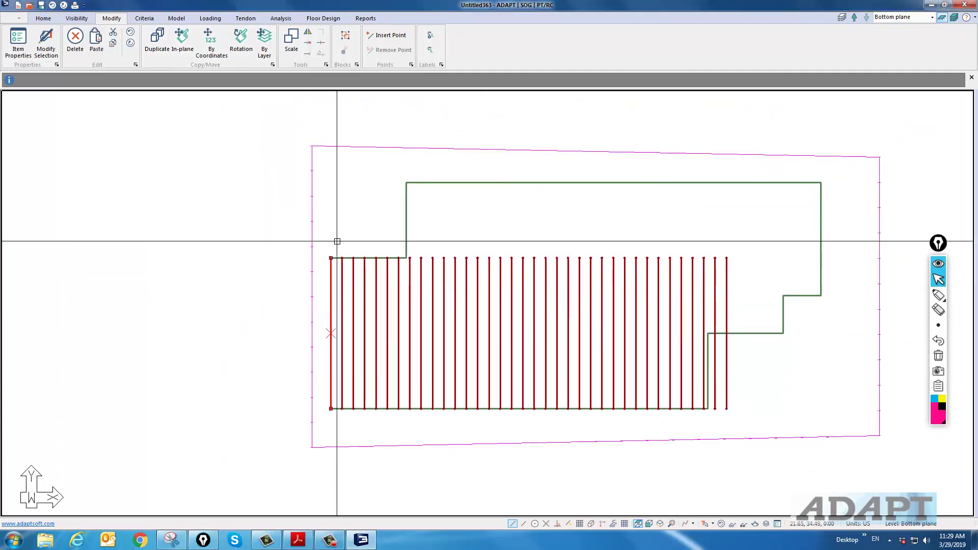
key("Escape")
left_click_drag(740, 274, 406, 245)
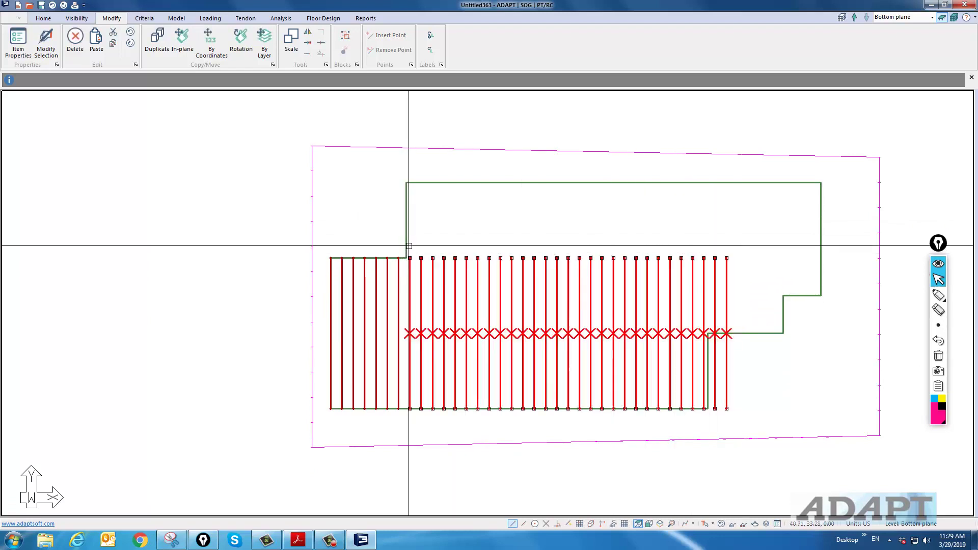
left_click(242, 18)
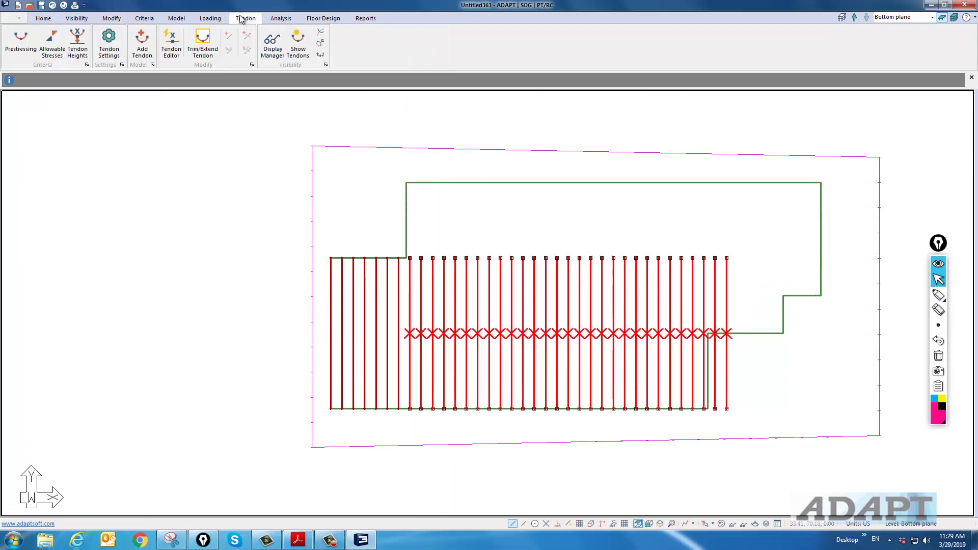
left_click(203, 41)
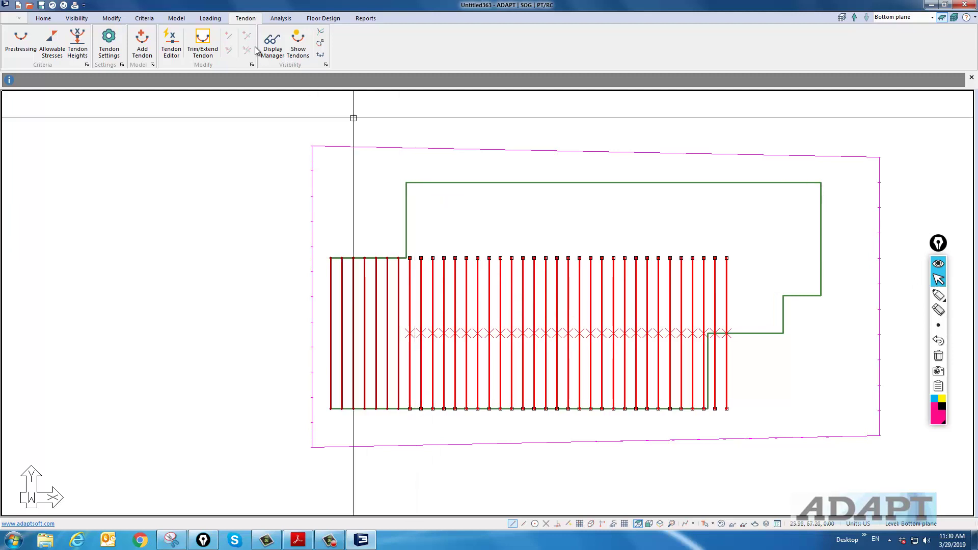
Step: Set the tendon trim tolerance to 30 ft and trim or extend the selected tendons to the slab edges
left_click(110, 46)
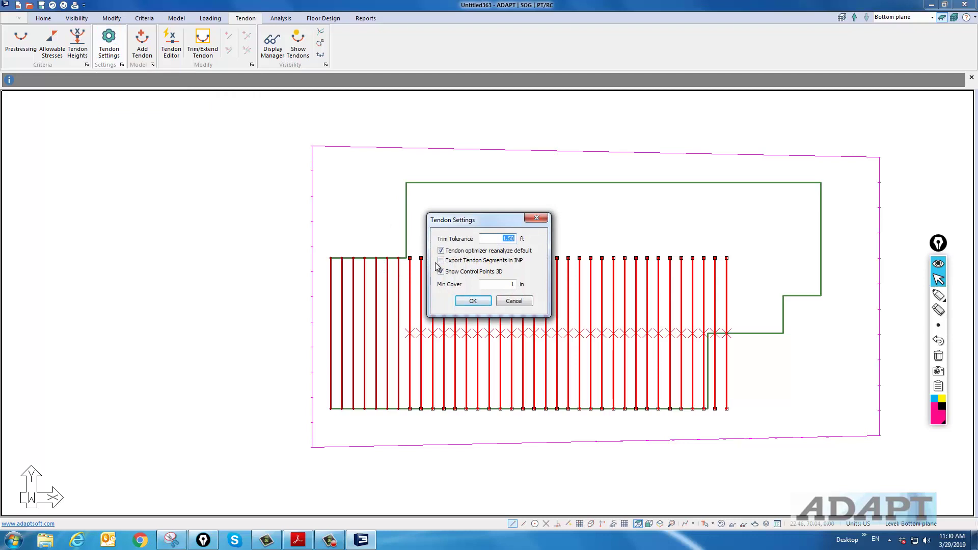
type("30")
left_click(473, 301)
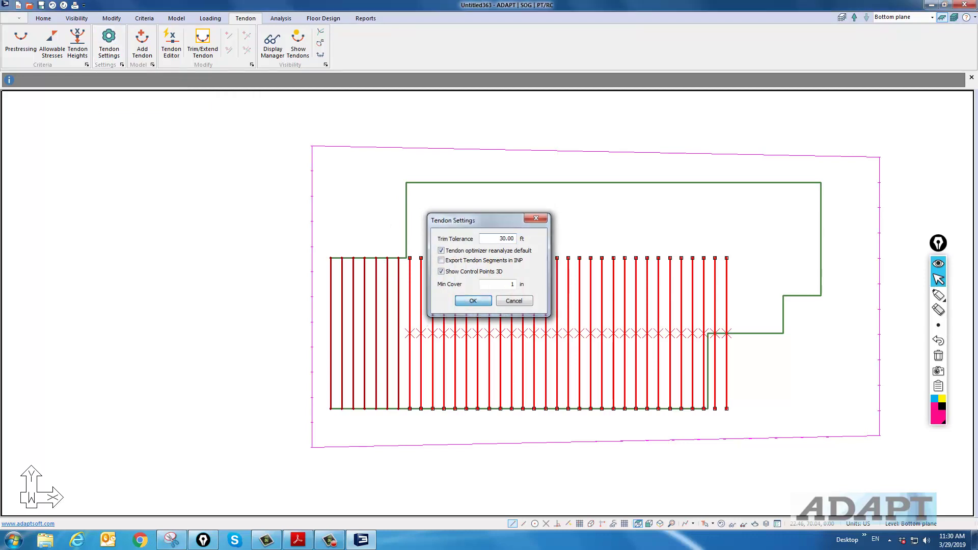
left_click(203, 40)
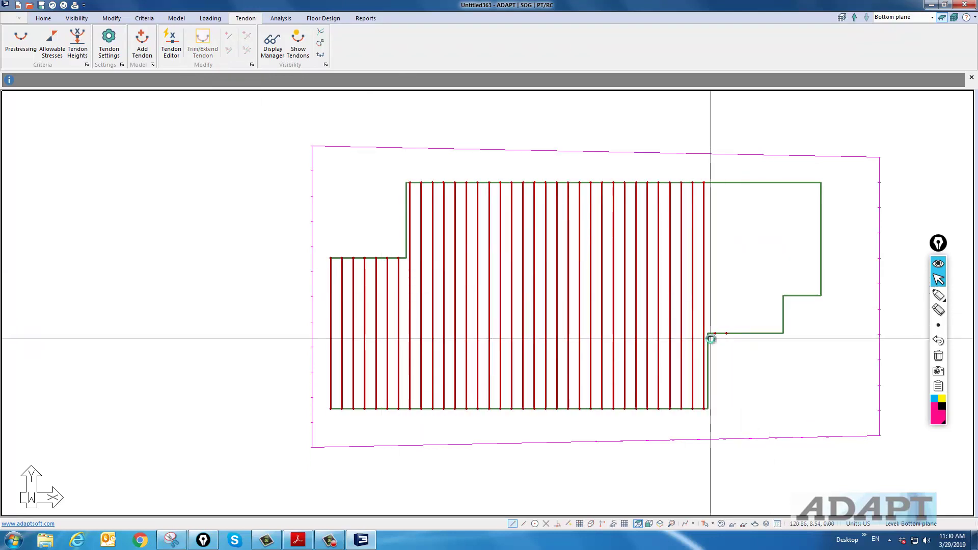
scroll(728, 334, "up", 3)
scroll(731, 334, "up", 3)
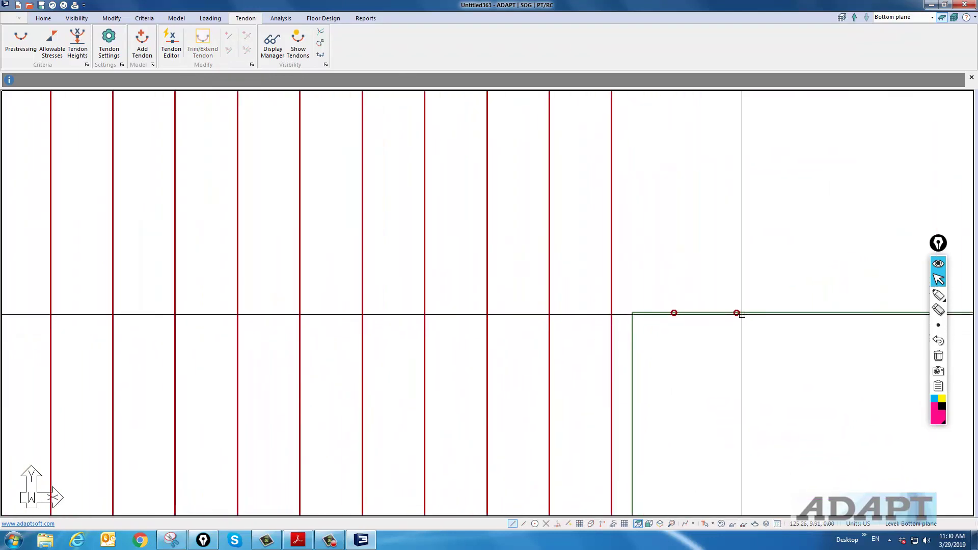
Step: Delete the two stray collapsed tendons lying on the slab edge just right of the lower-right notch corner
scroll(643, 316, "down", 1)
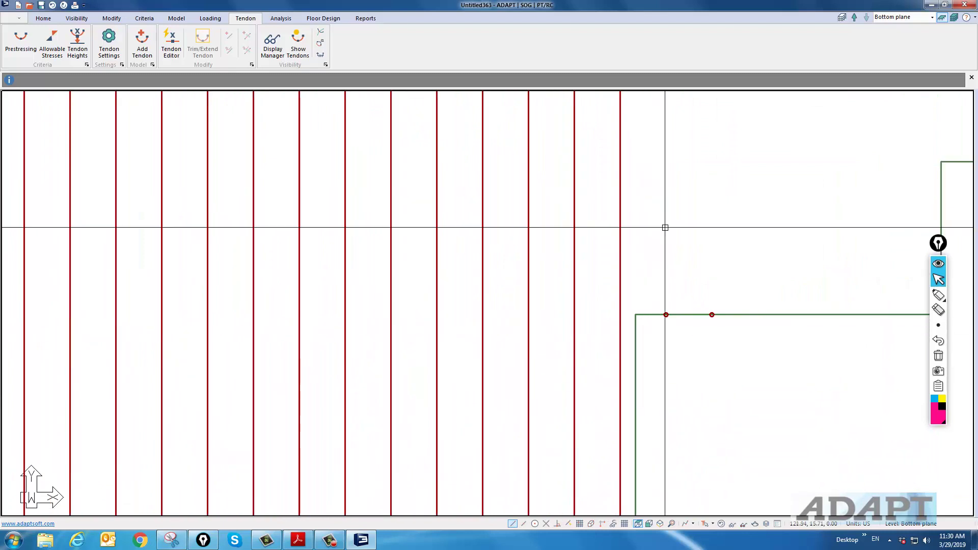
scroll(707, 332, "up", 2)
scroll(707, 332, "up", 1)
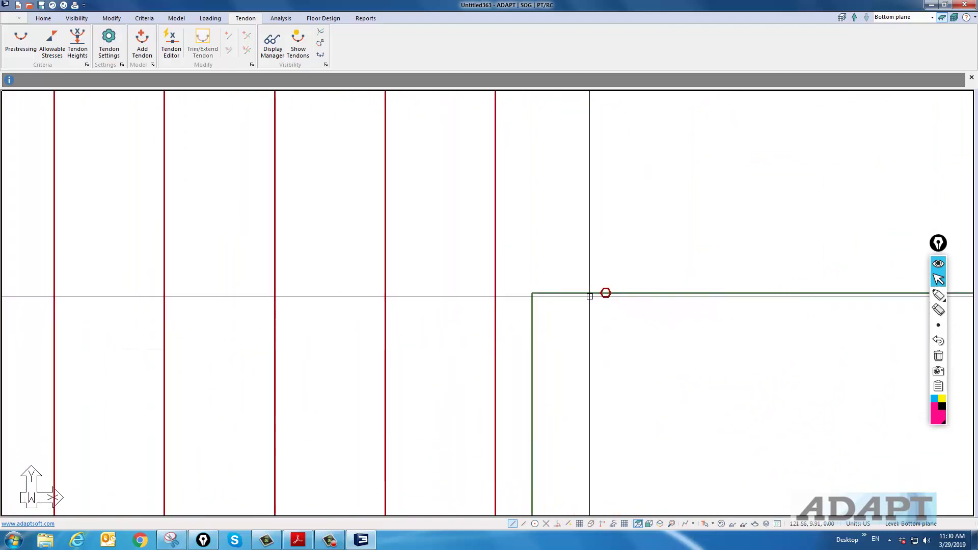
scroll(576, 337, "down", 1)
scroll(569, 343, "down", 3)
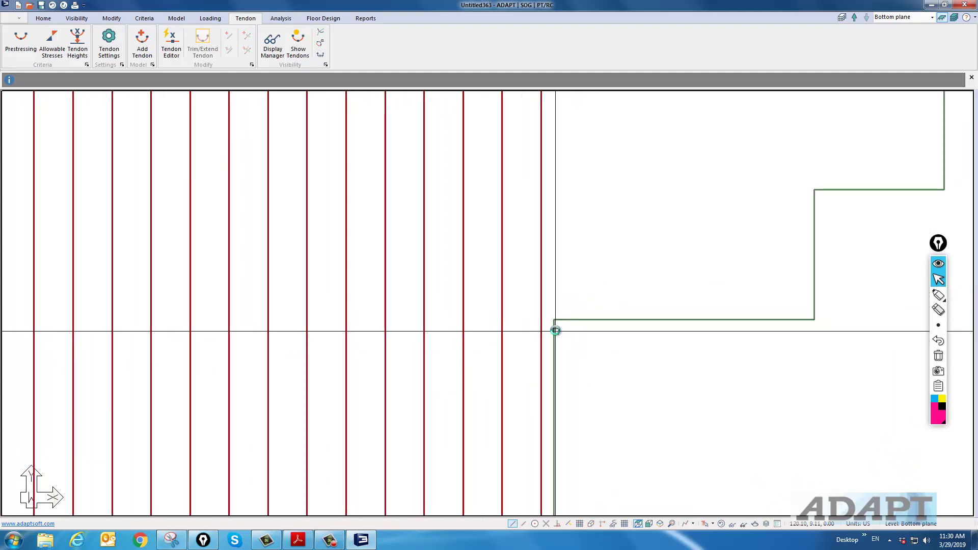
Step: Copy the rightmost full-height tendon by coordinates with an X offset of 3 ft, making 12 copies
scroll(551, 265, "down", 1)
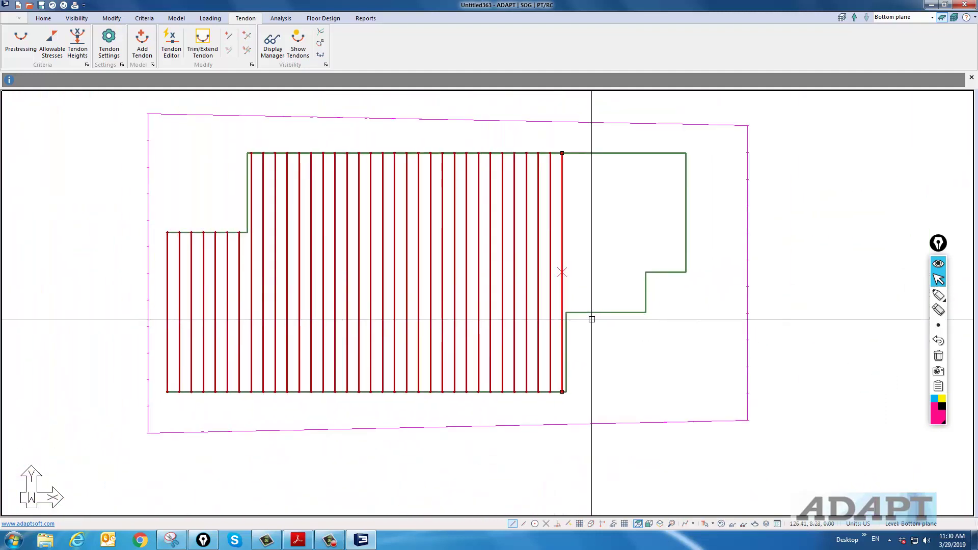
left_click(112, 18)
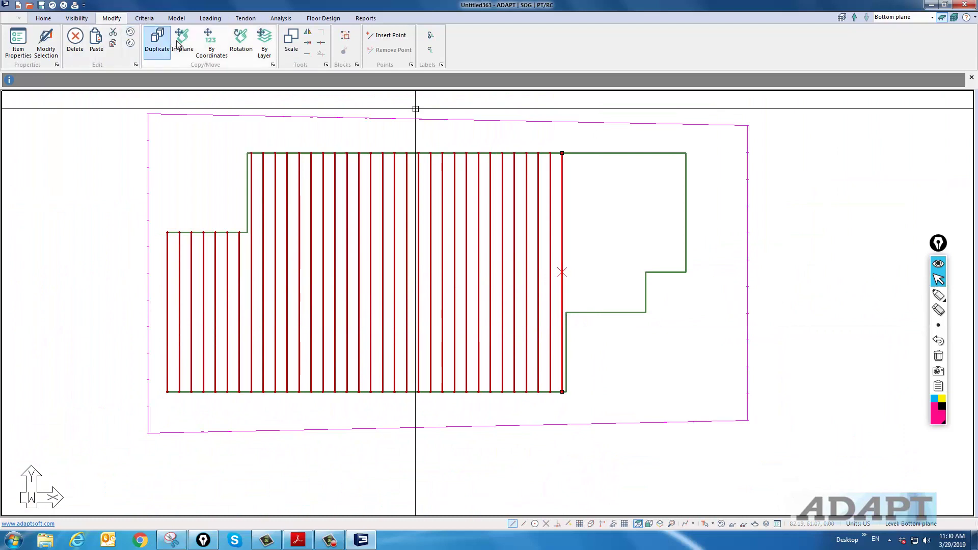
left_click(208, 40)
double_click(443, 247)
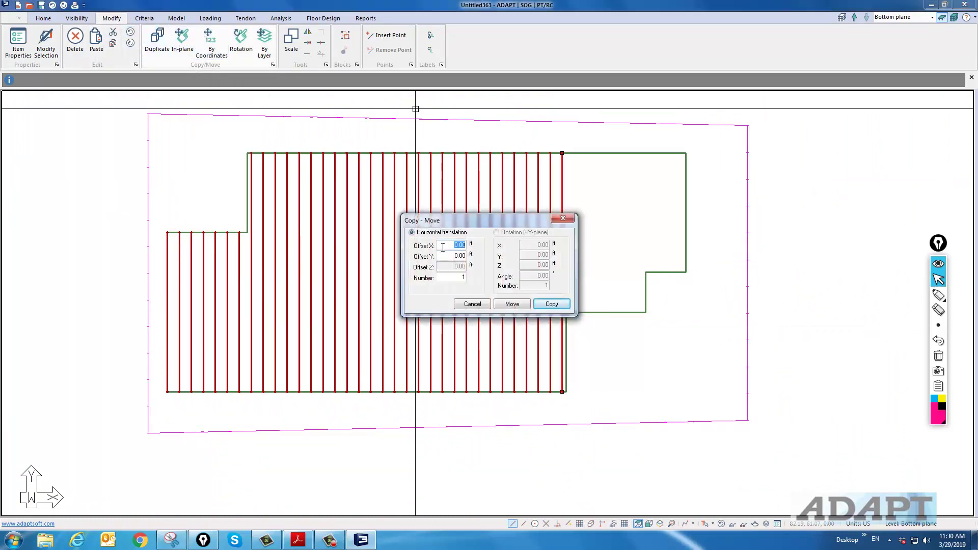
type("3")
double_click(455, 276)
type("12")
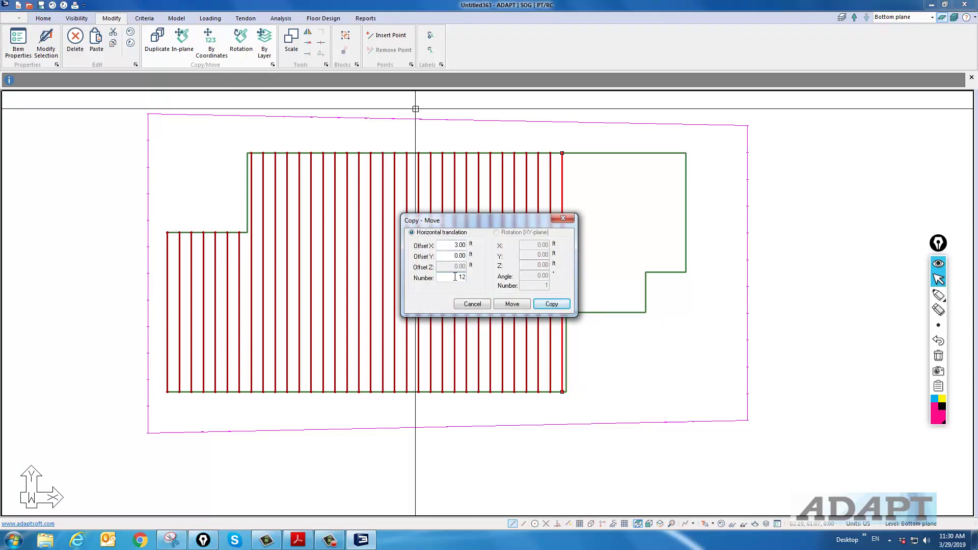
left_click(554, 305)
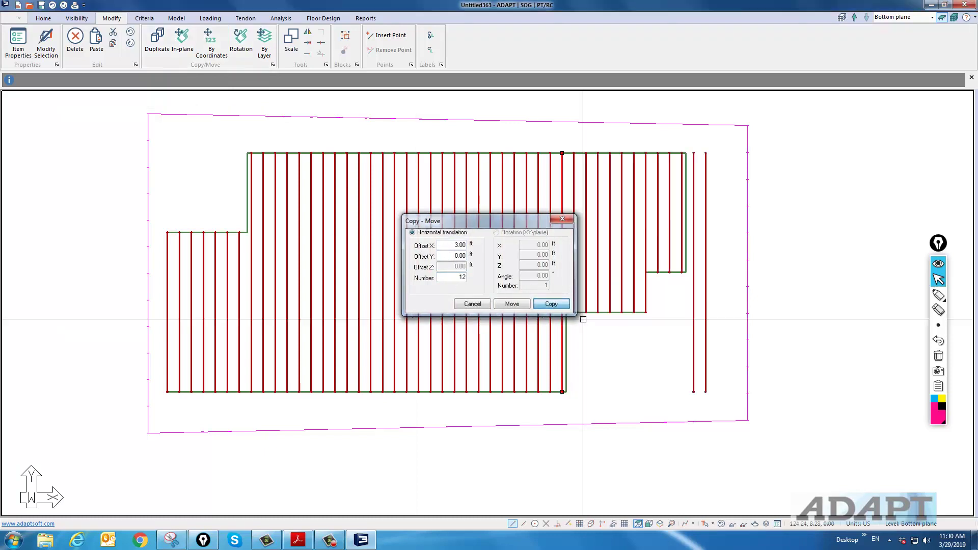
Step: Delete the two tendons lying outside the slab's right edge
left_click_drag(729, 344, 687, 342)
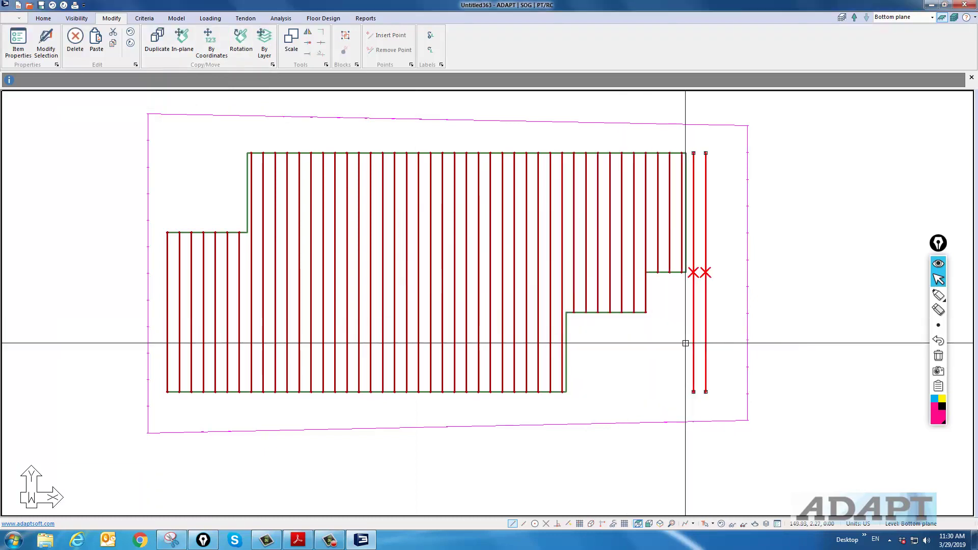
key("Delete")
scroll(608, 280, "up", 2)
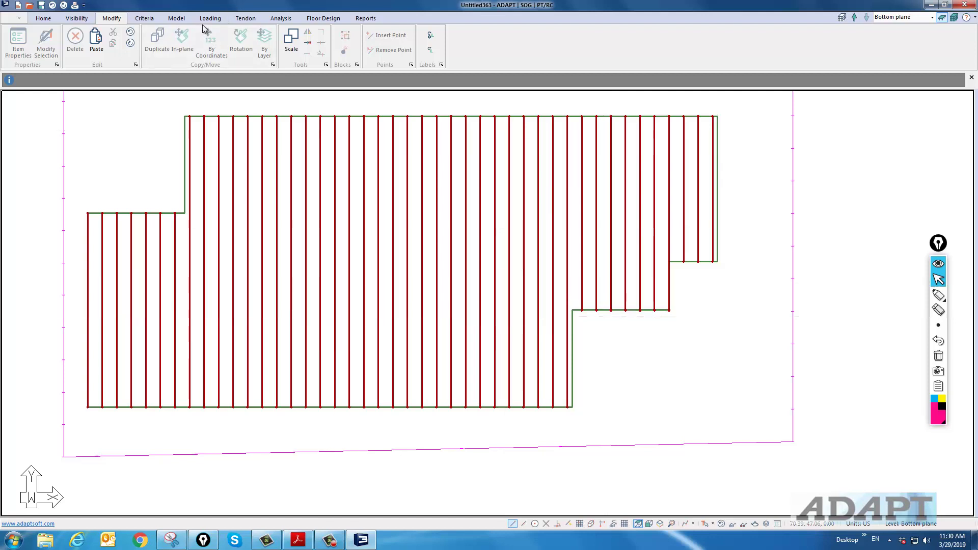
Step: Set the tendon trim tolerance to 4 ft
left_click(246, 18)
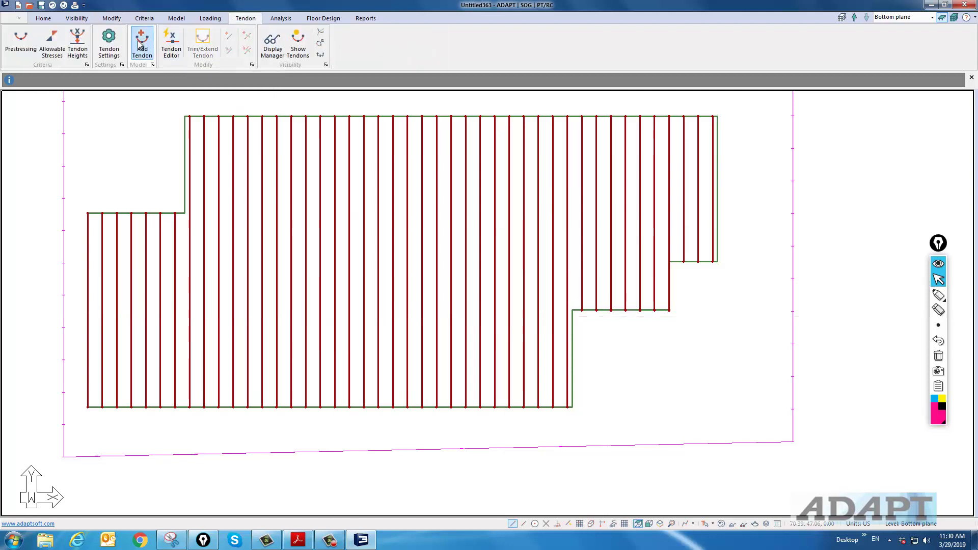
left_click(109, 41)
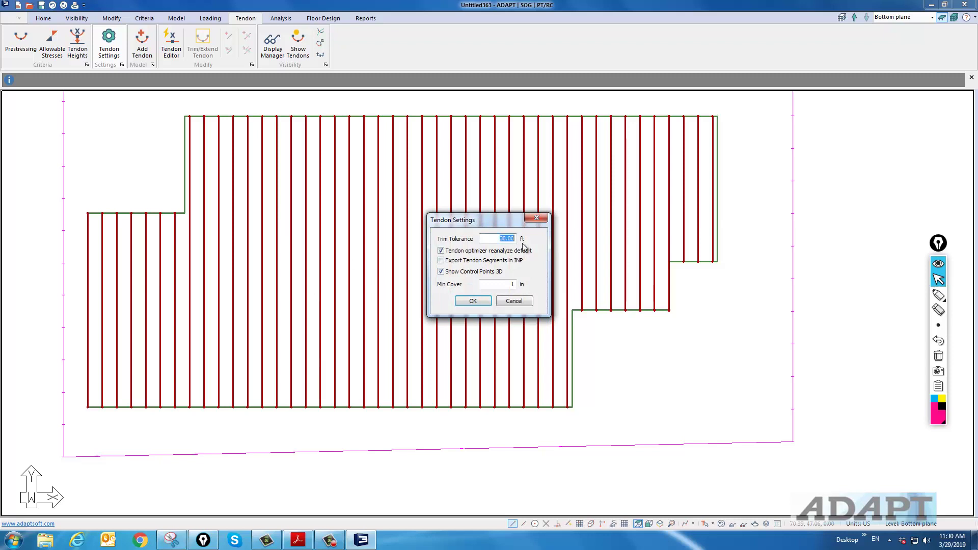
left_click(474, 301)
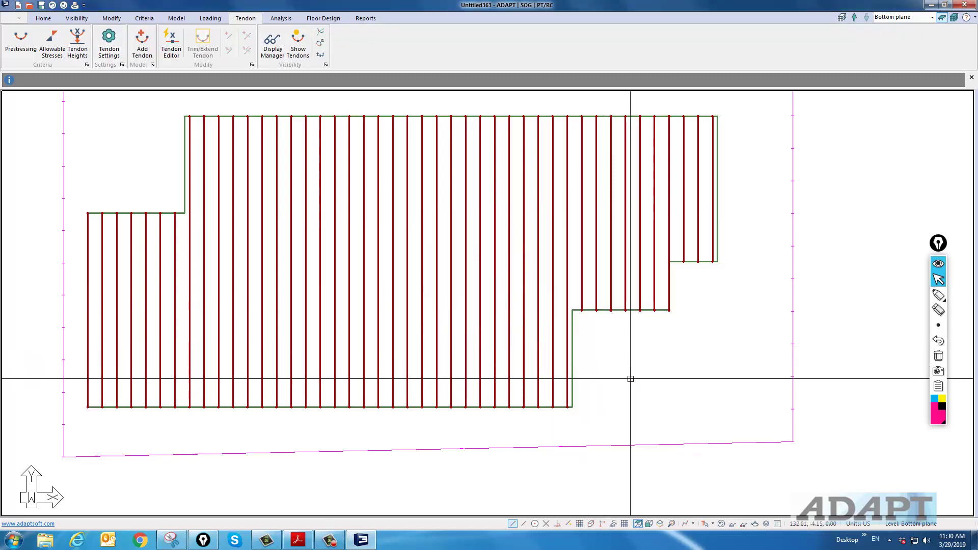
Step: Save a copy of the model as SOG_flat in the Video Models folder
middle_click_drag(675, 377, 694, 382)
scroll(693, 382, "down", 1)
scroll(441, 329, "down", 2)
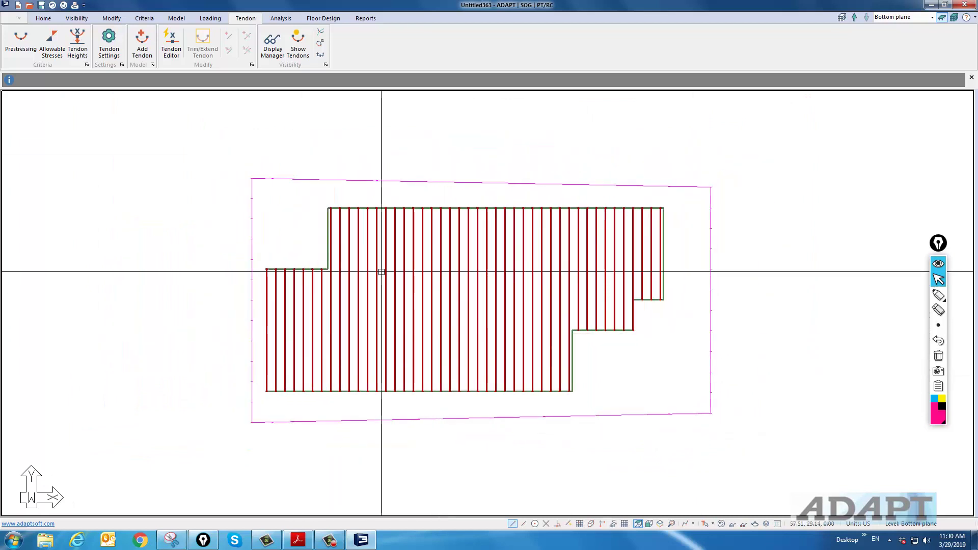
left_click(6, 18)
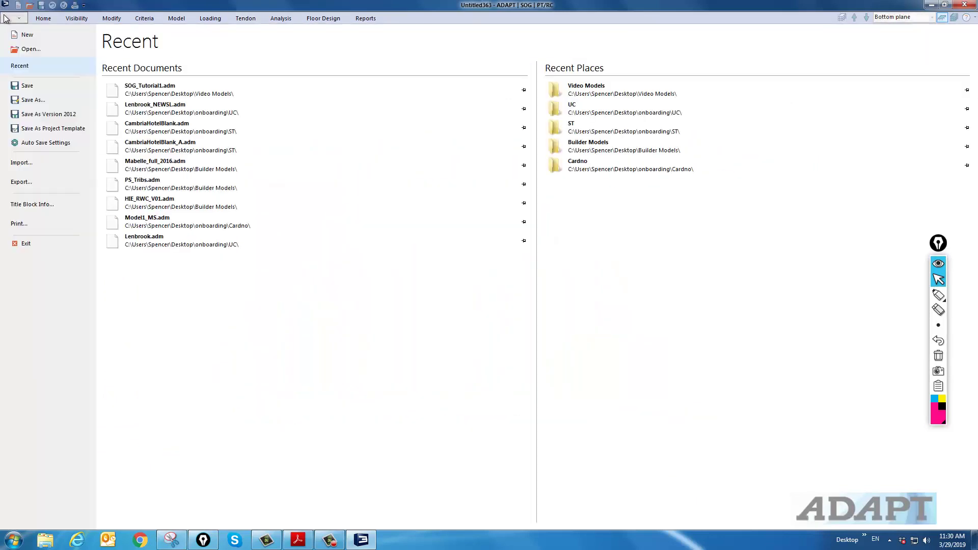
left_click(31, 99)
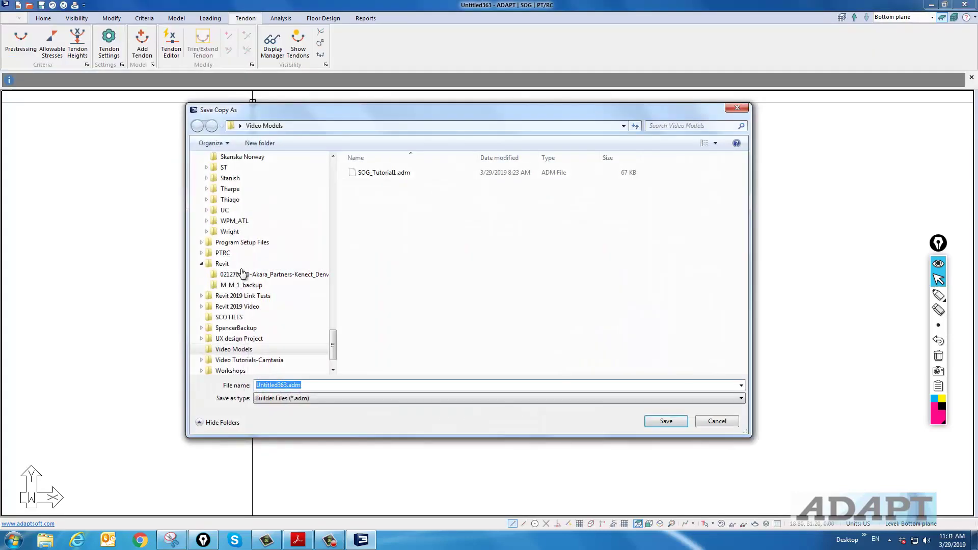
type("SOG_")
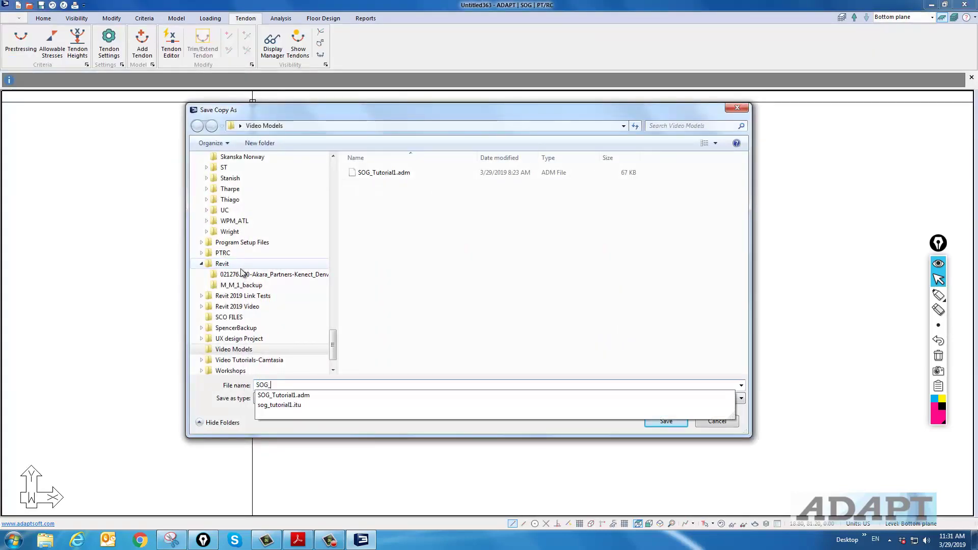
type("flat")
key("Return")
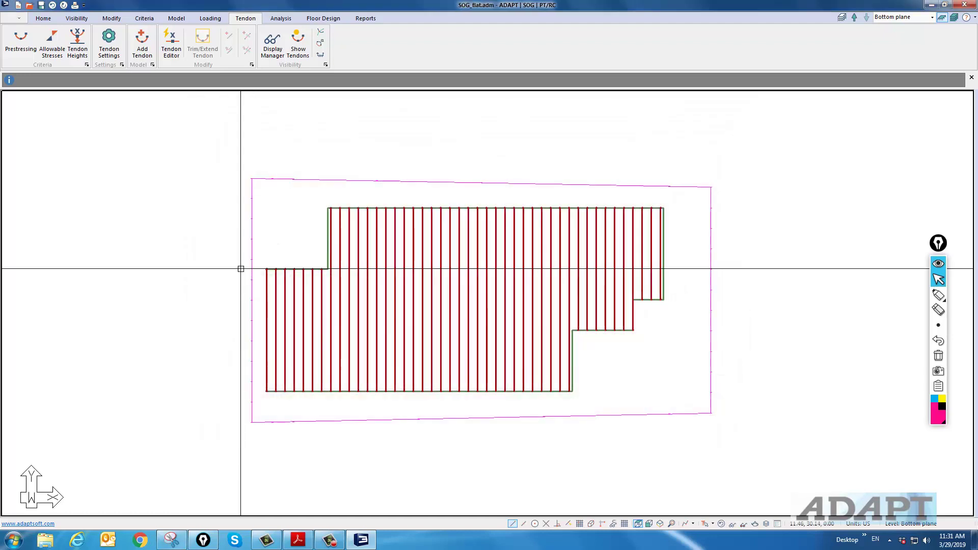
Step: Add a horizontal tendon along the slab's bottom edge from the lower-left corner to the bottom edge's right corner
middle_click_drag(419, 334, 435, 324)
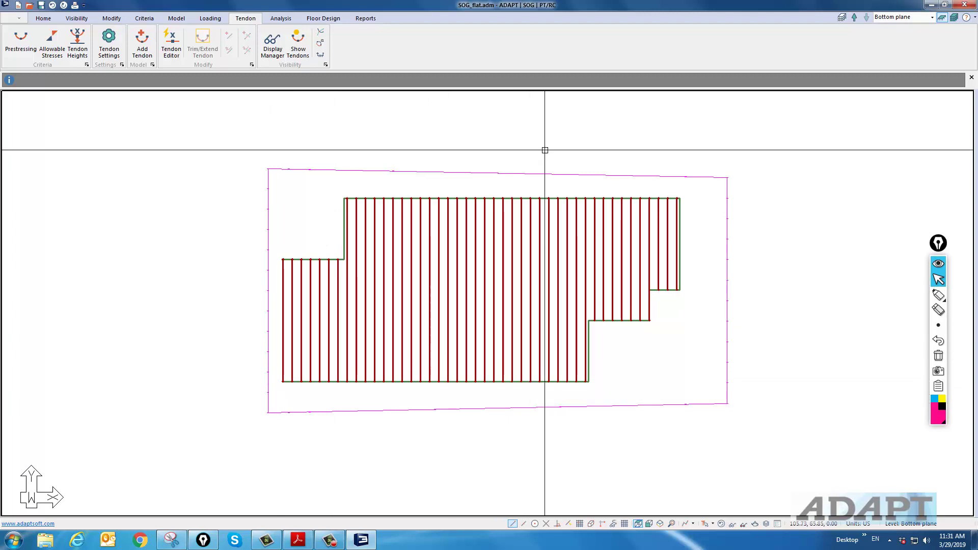
left_click(142, 48)
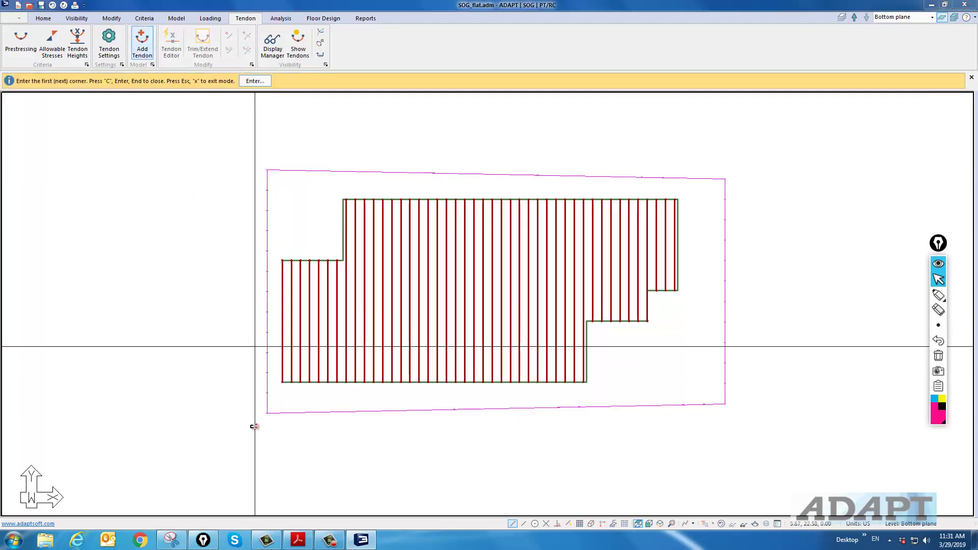
left_click(283, 382)
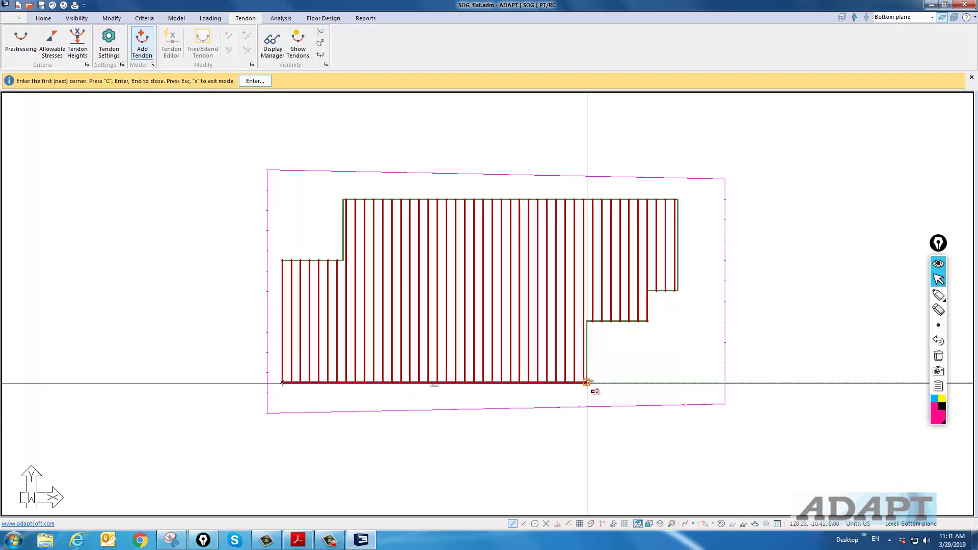
right_click(334, 400)
left_click(366, 401)
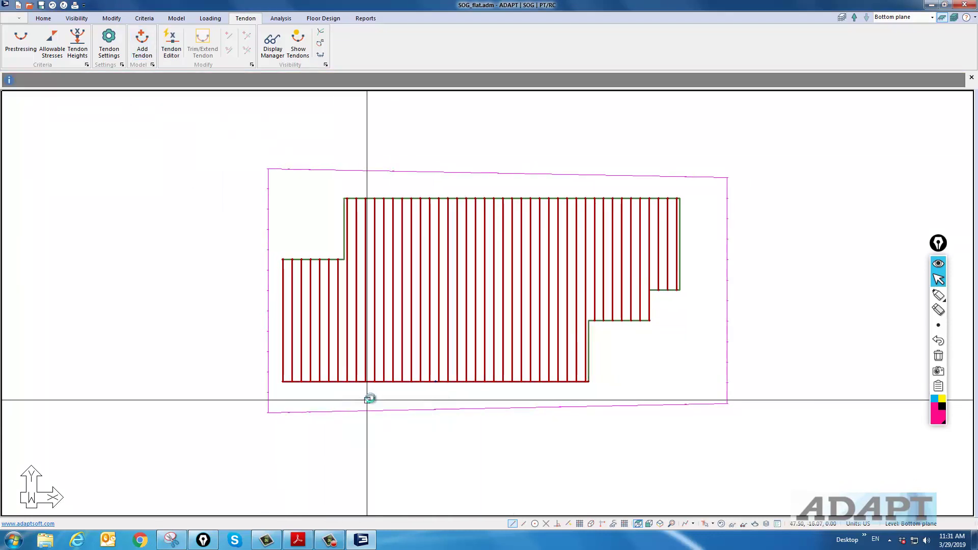
Step: Change the bottom-edge tendon's Span 1 shape to Straight, accept the change and close its properties
scroll(372, 400, "up", 2)
scroll(439, 374, "up", 5)
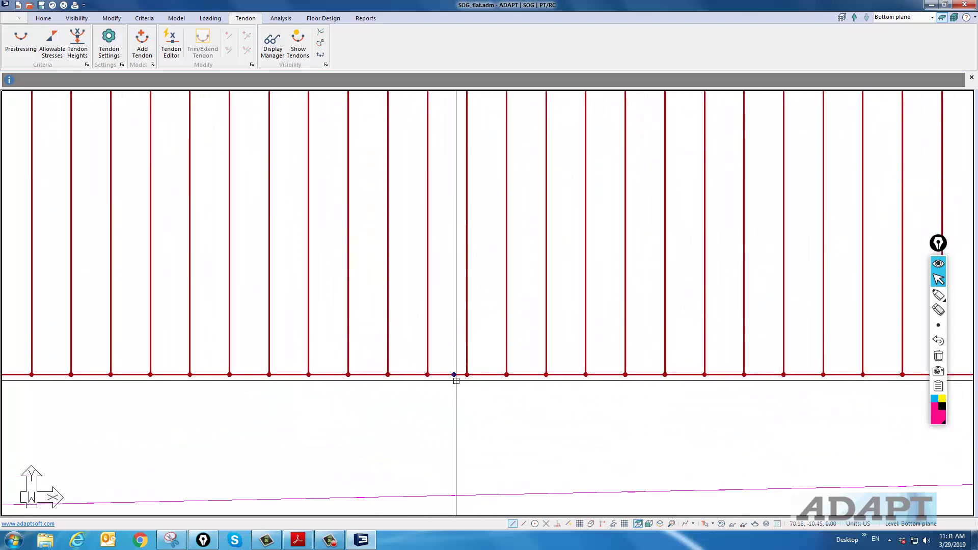
scroll(455, 381, "up", 3)
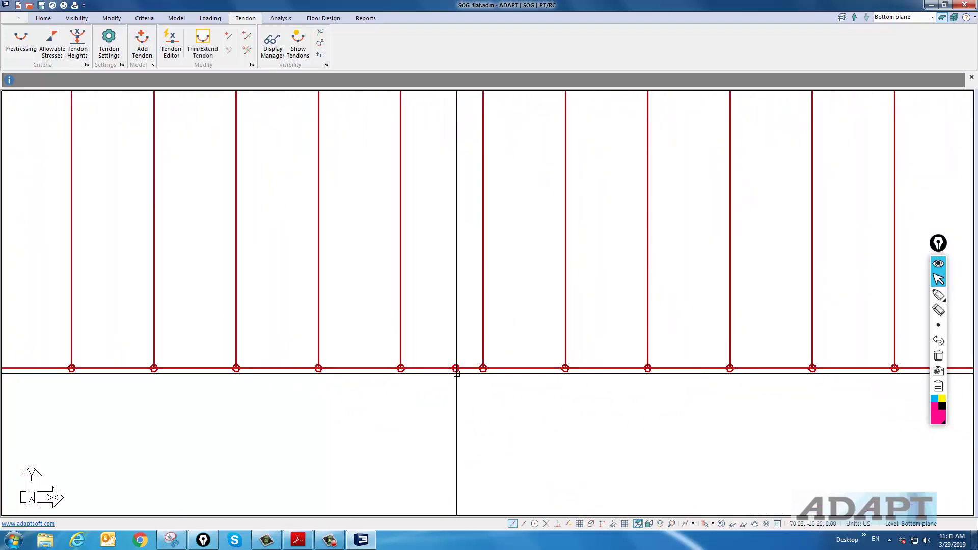
double_click(455, 373)
left_click(106, 36)
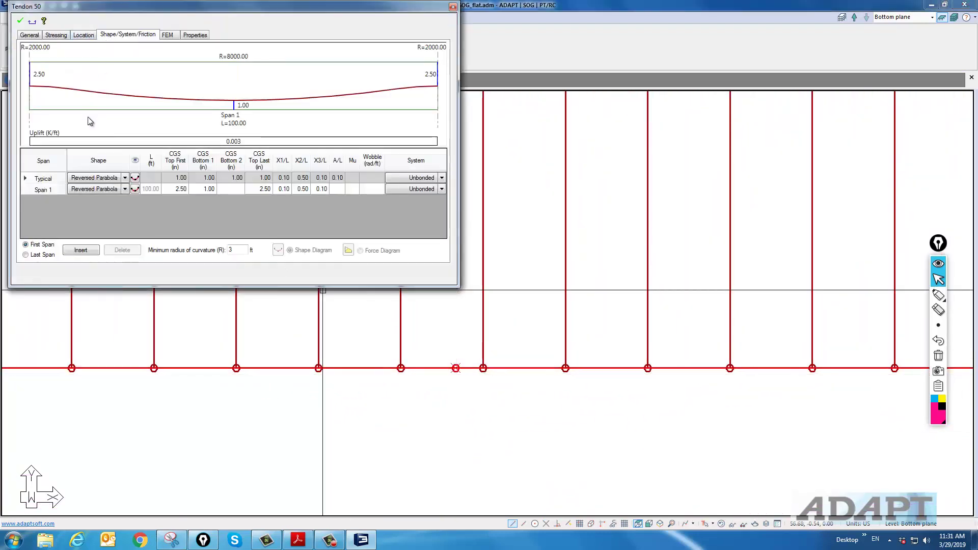
left_click(123, 192)
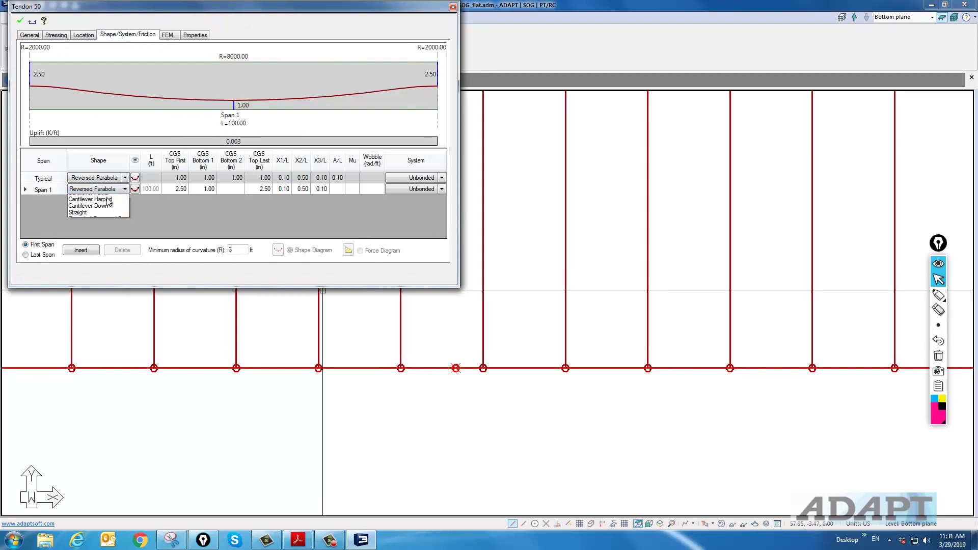
left_click(81, 245)
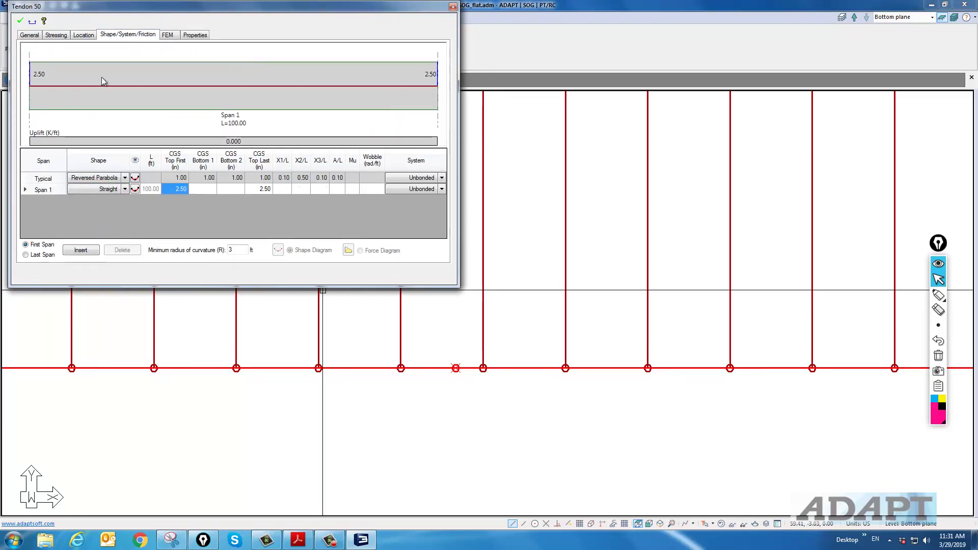
left_click(20, 23)
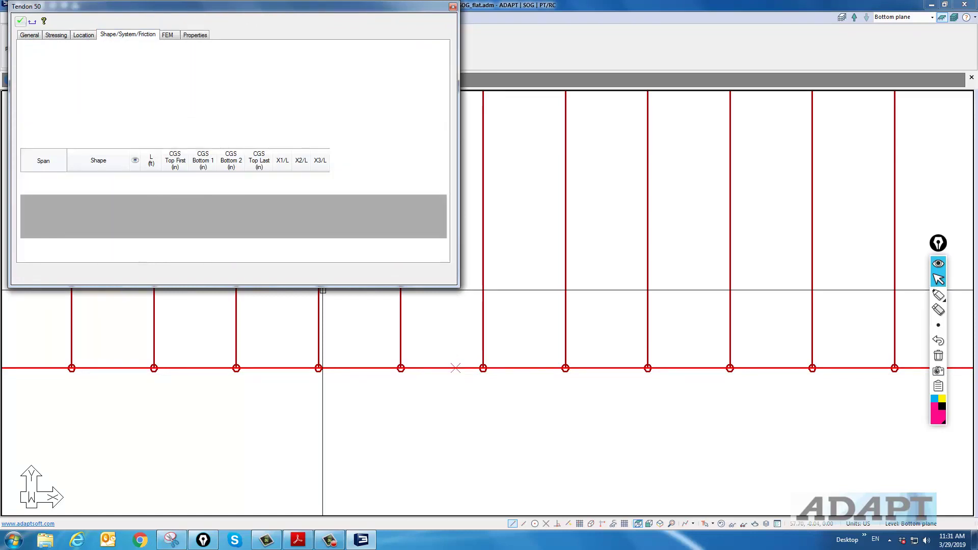
left_click(453, 7)
Step: Set the tendon trim tolerance to 25 ft and raise it to 40 ft
scroll(448, 398, "down", 5)
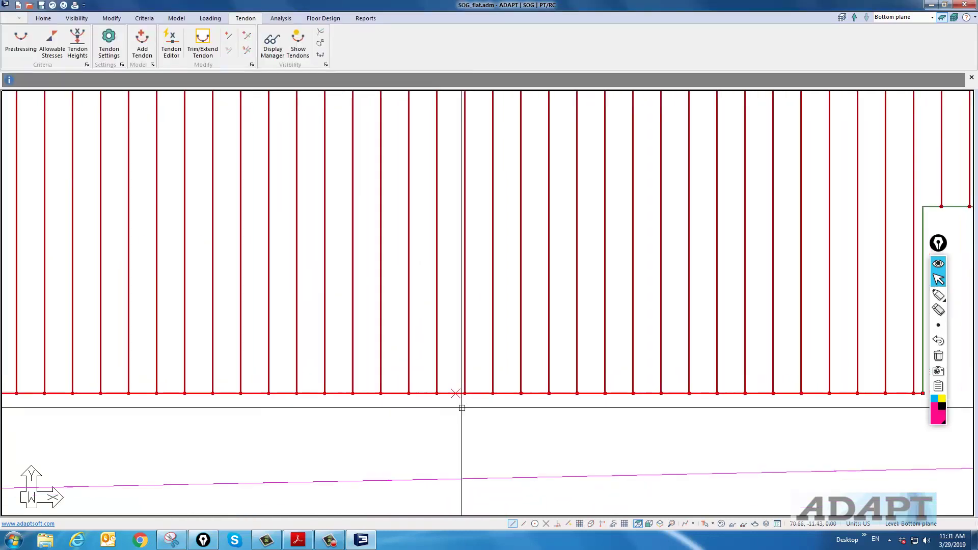
scroll(461, 426, "down", 1)
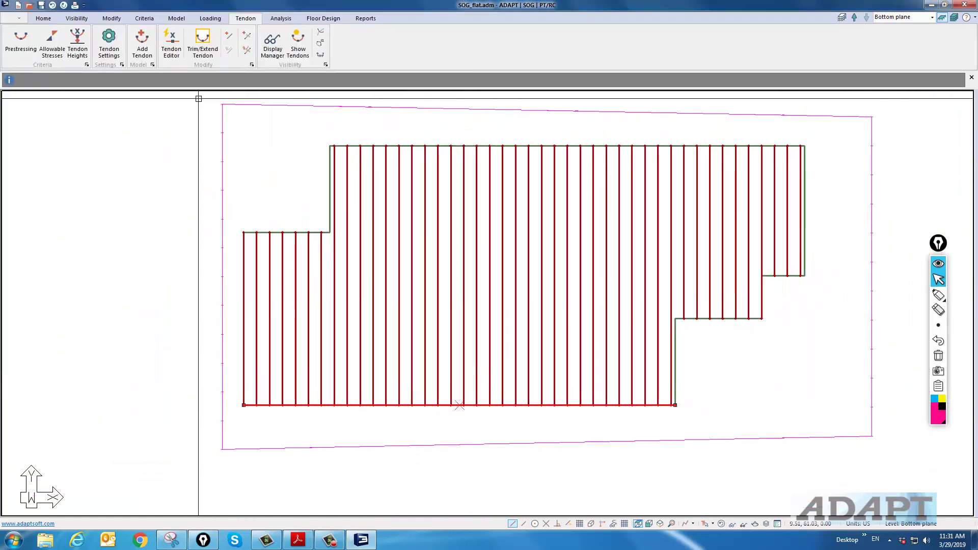
left_click(117, 51)
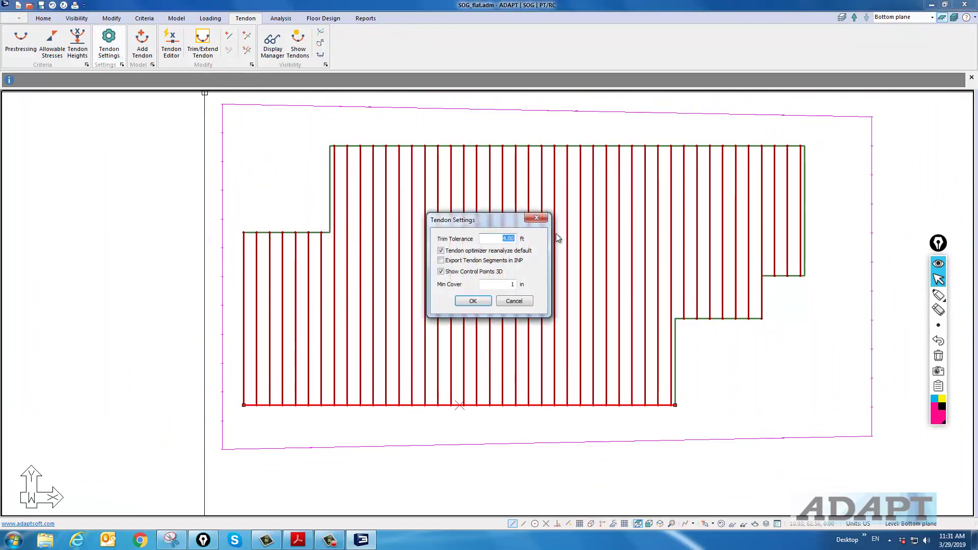
type("3")
key("BackSpace")
type("25")
left_click(483, 303)
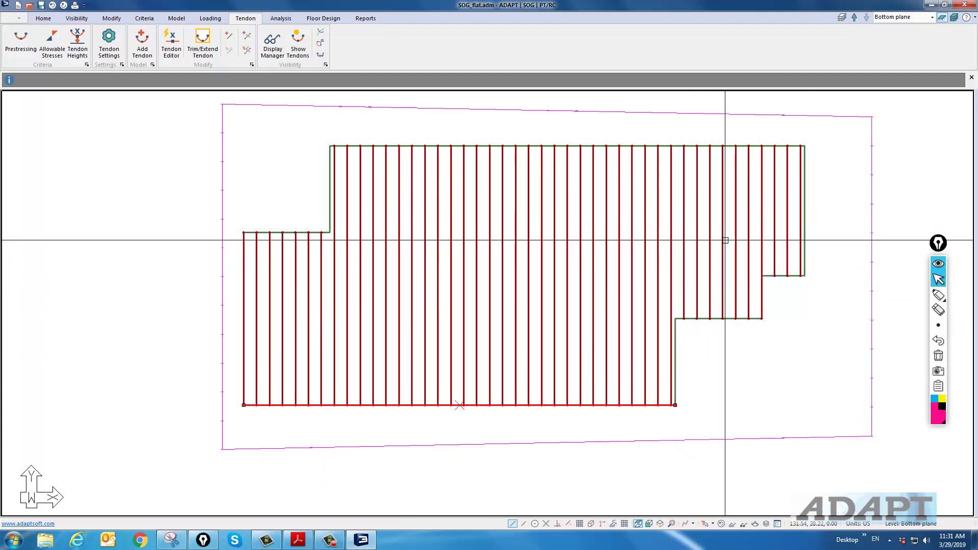
left_click(109, 46)
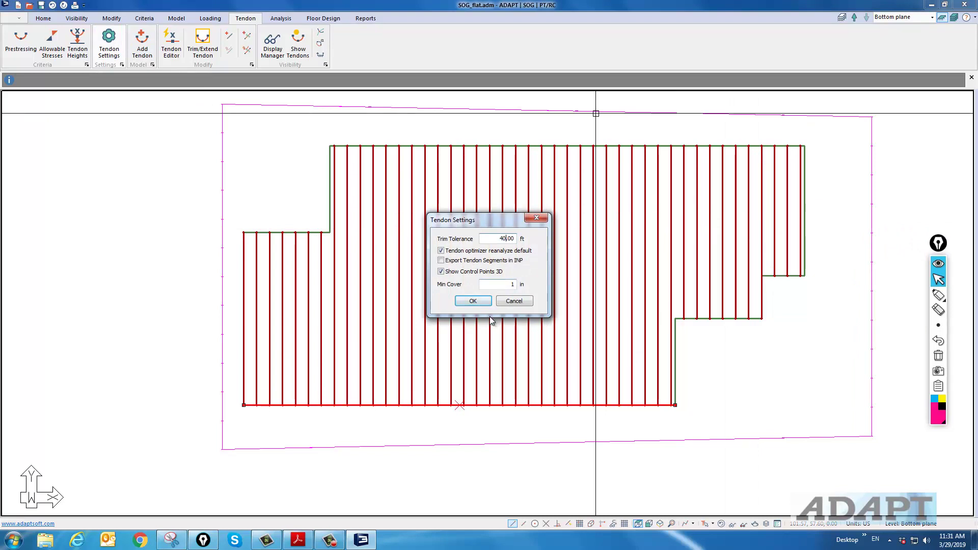
left_click(473, 301)
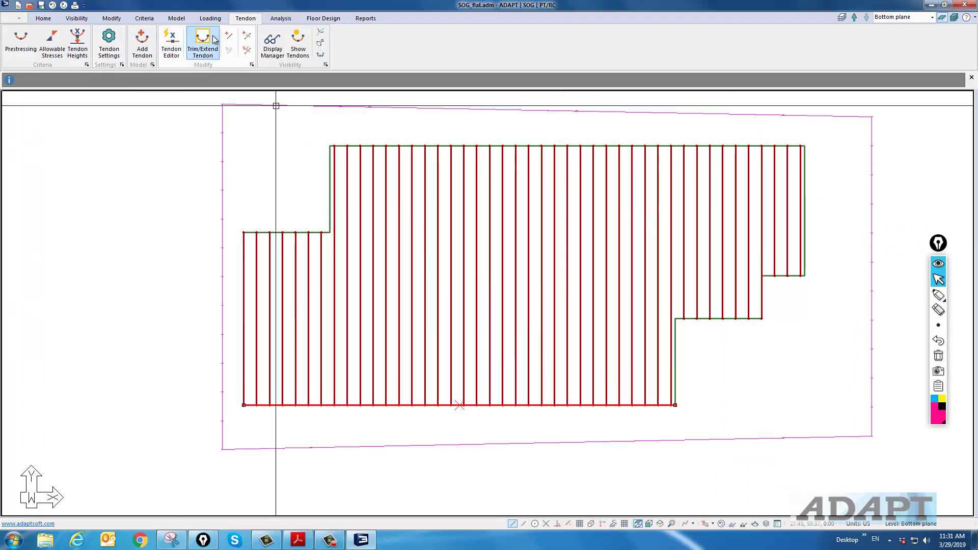
Step: Copy the bottom-edge tendon in-plane at a Y offset of 3.00 ft, filling the slab with horizontal tendons
left_click(121, 19)
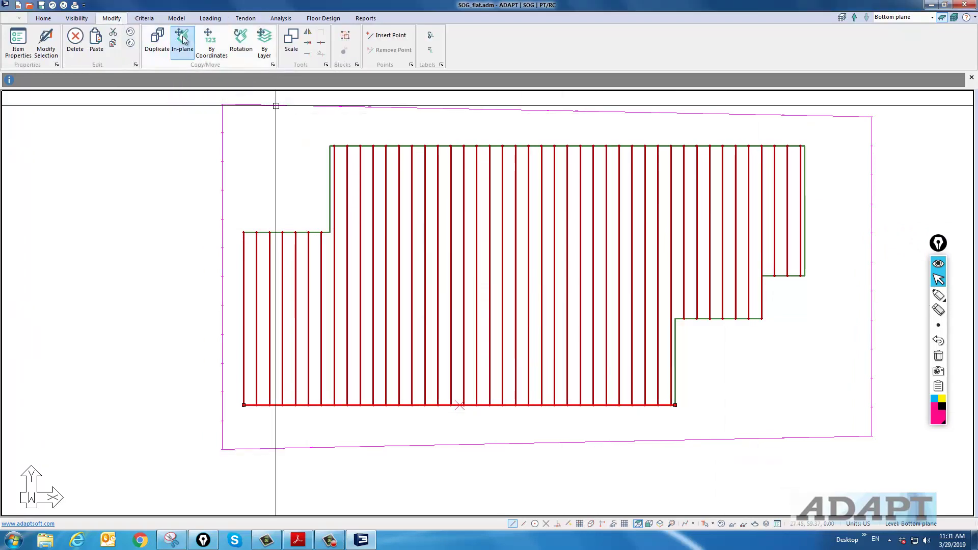
left_click(418, 220)
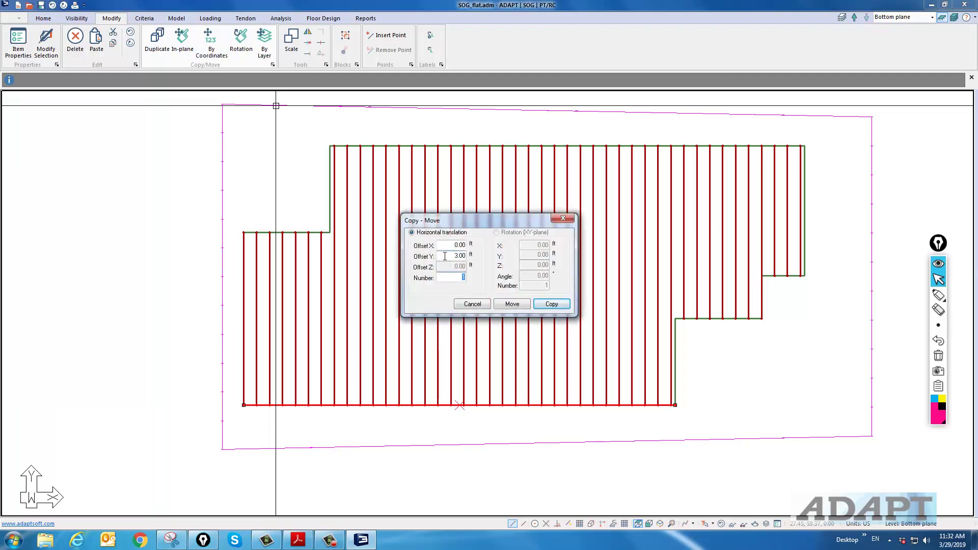
left_click(550, 304)
scroll(674, 397, "down", 3)
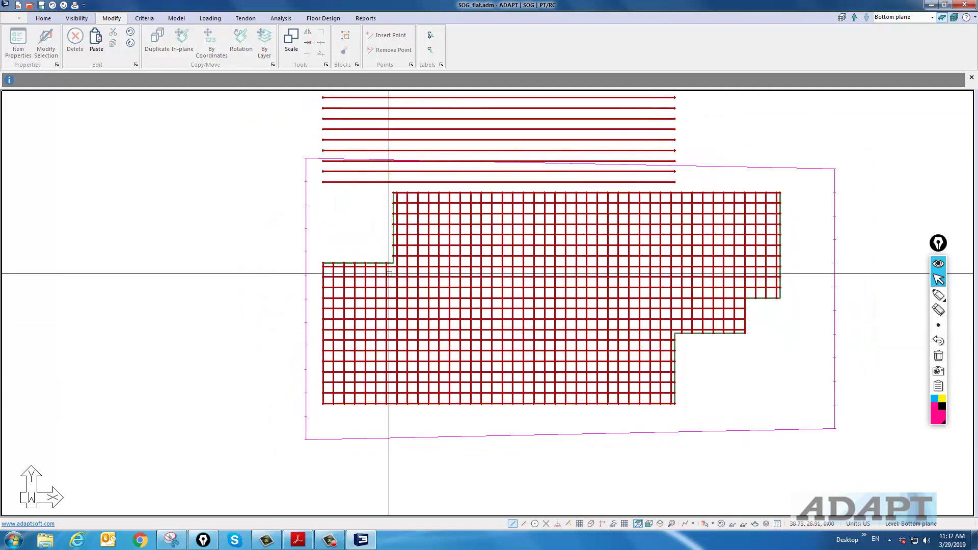
scroll(485, 408, "down", 2)
scroll(458, 285, "up", 3)
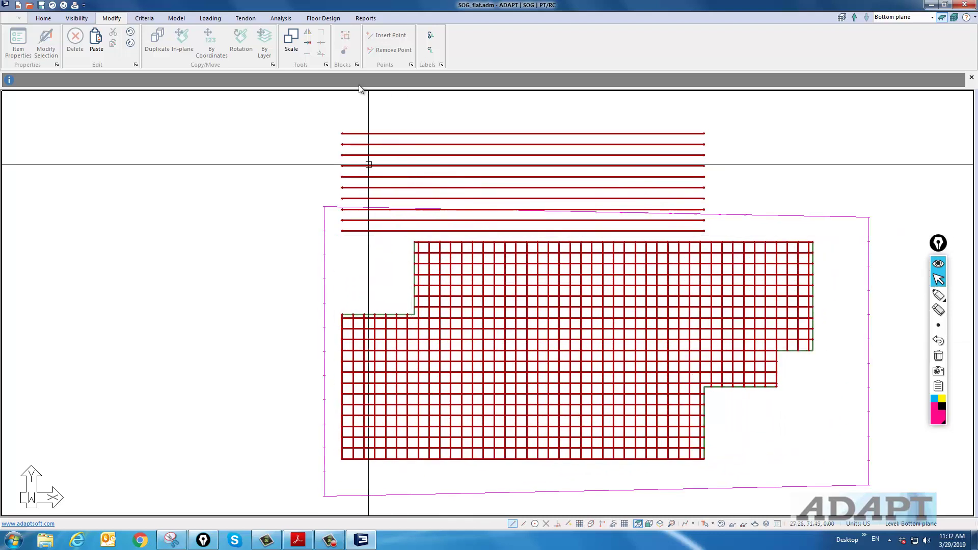
Step: Delete all the surplus horizontal tendons lying above the slab's top edge
left_click_drag(717, 200, 312, 114)
key("Delete")
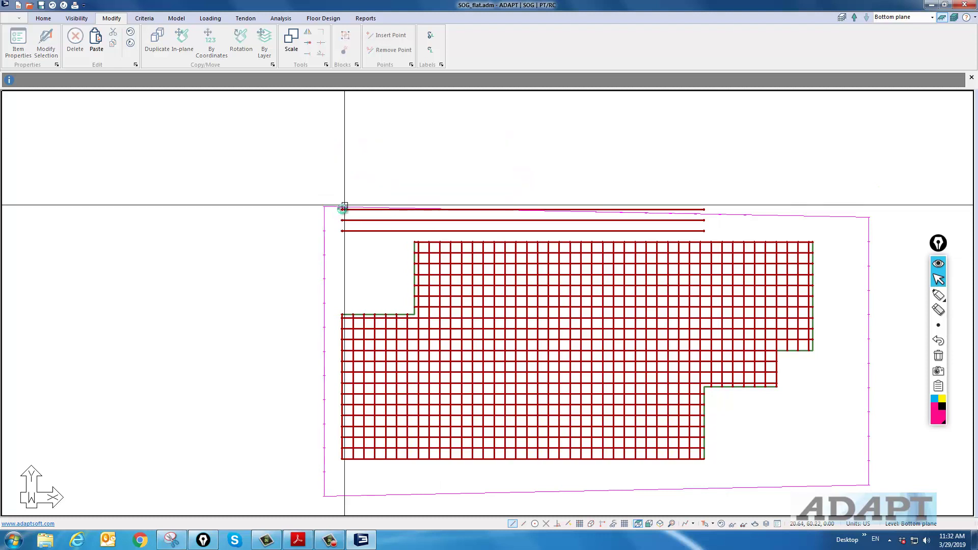
scroll(343, 245, "up", 3)
left_click_drag(350, 248, 332, 199)
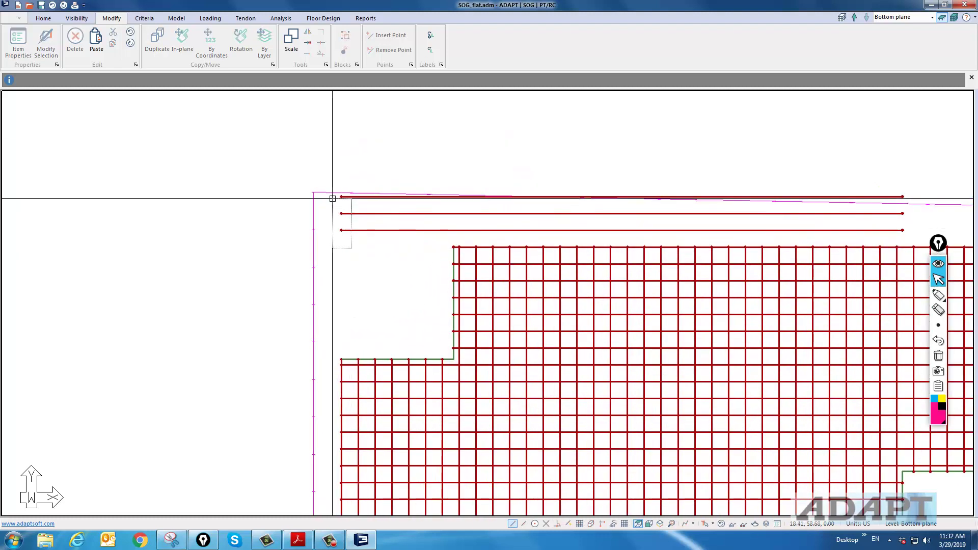
key("Delete")
scroll(335, 225, "down", 1)
scroll(334, 225, "down", 3)
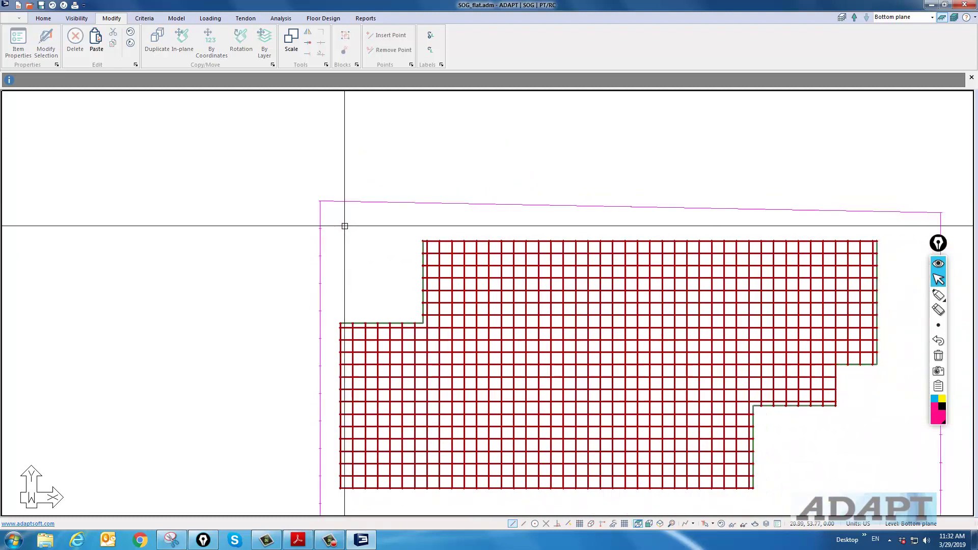
middle_click_drag(370, 247, 346, 238)
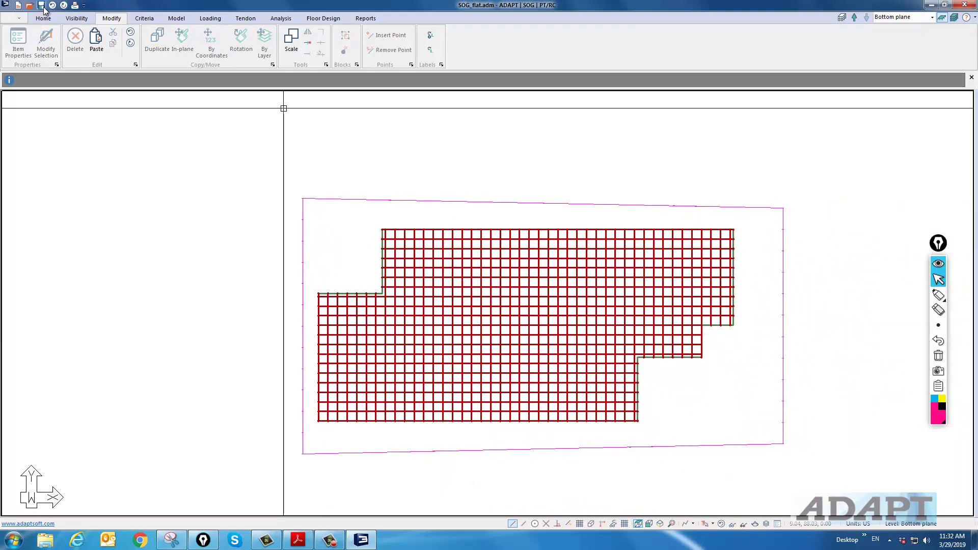
Step: Examine the slab and its two-way tendon layout from the top-front-right perspective and a low orbited angle
left_click(207, 19)
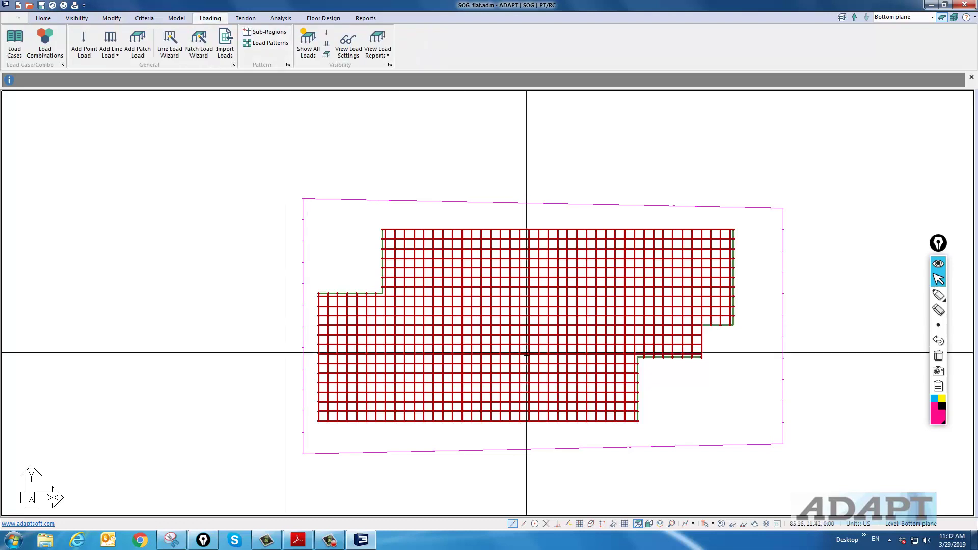
left_click(659, 524)
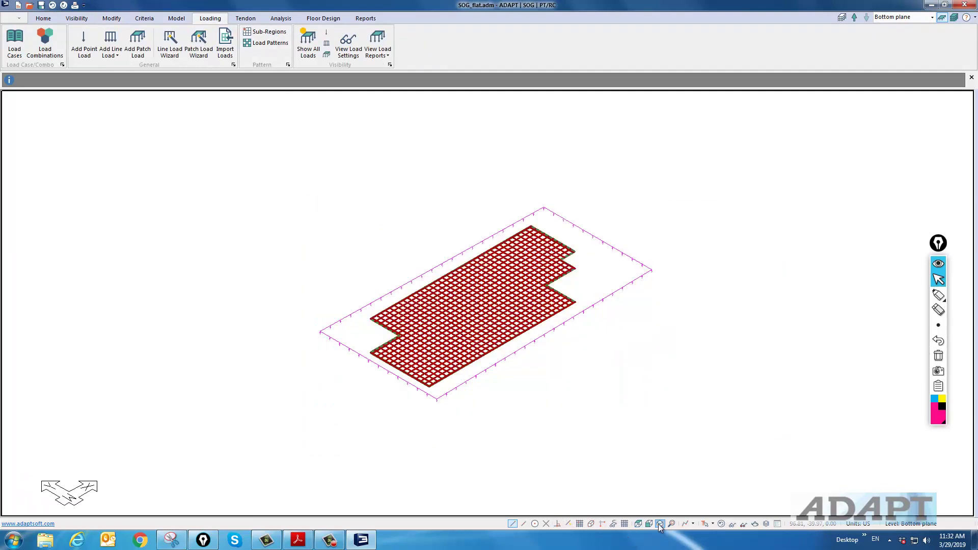
scroll(520, 377, "up", 4)
scroll(521, 377, "up", 1)
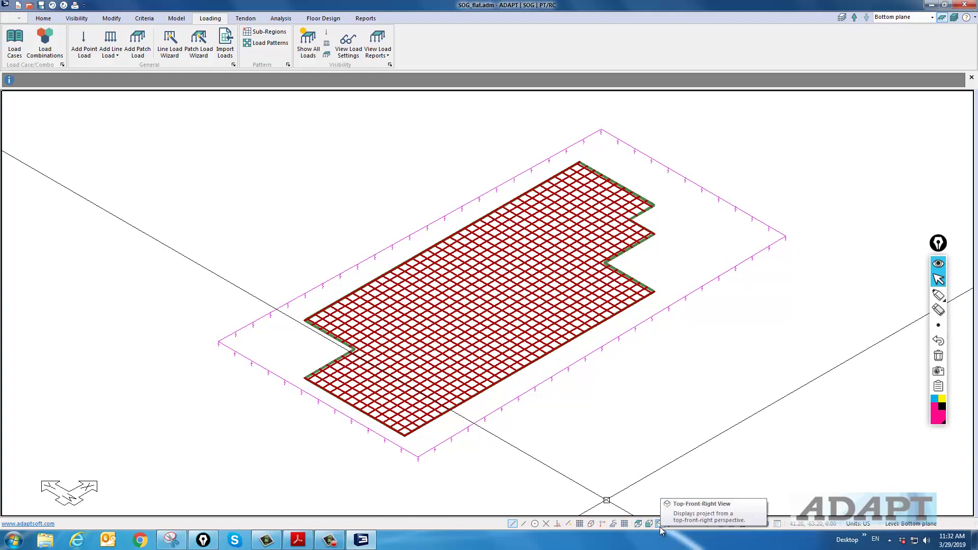
left_click(42, 20)
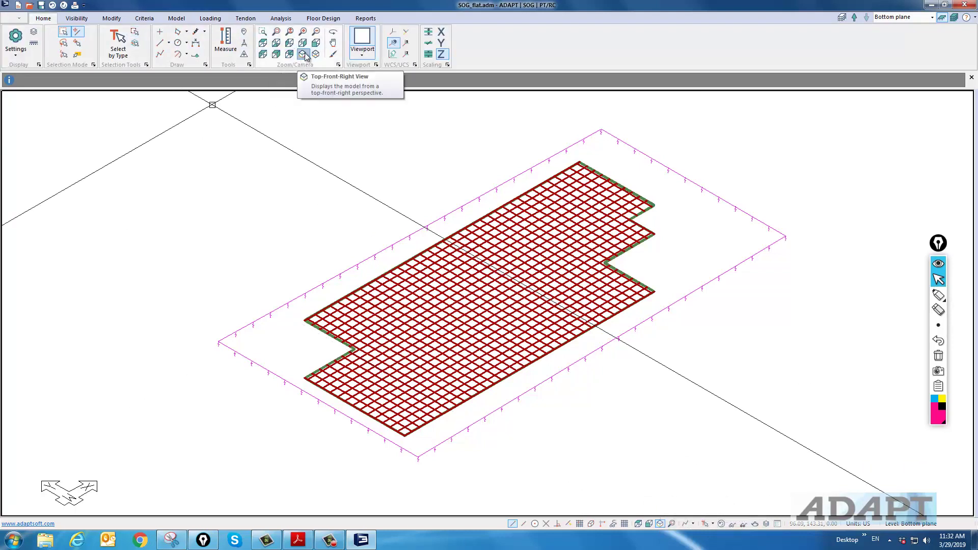
left_click(304, 54)
left_click_drag(402, 183, 537, 433)
Step: Render the model as a solid and inspect the slab with its edge tendon anchors from a low 3D angle
left_click(76, 18)
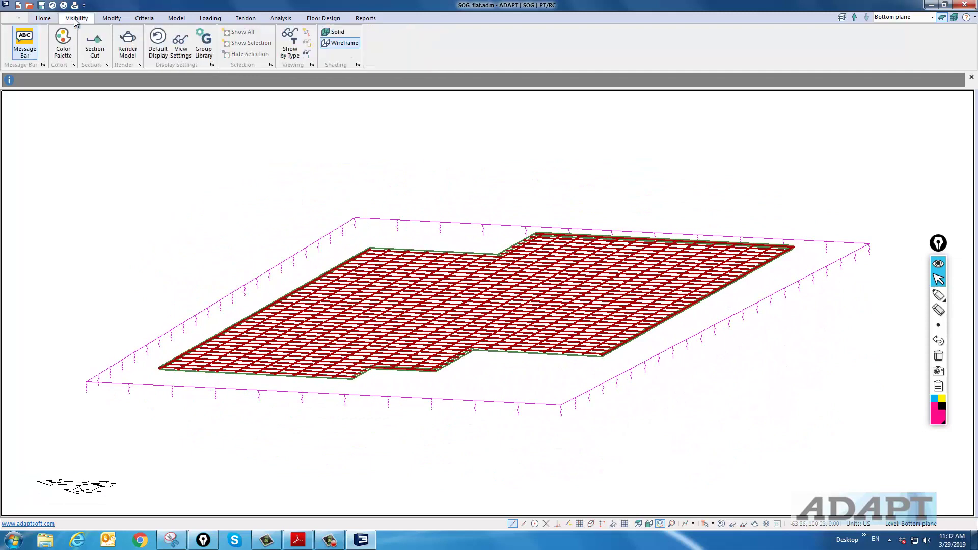
left_click(129, 49)
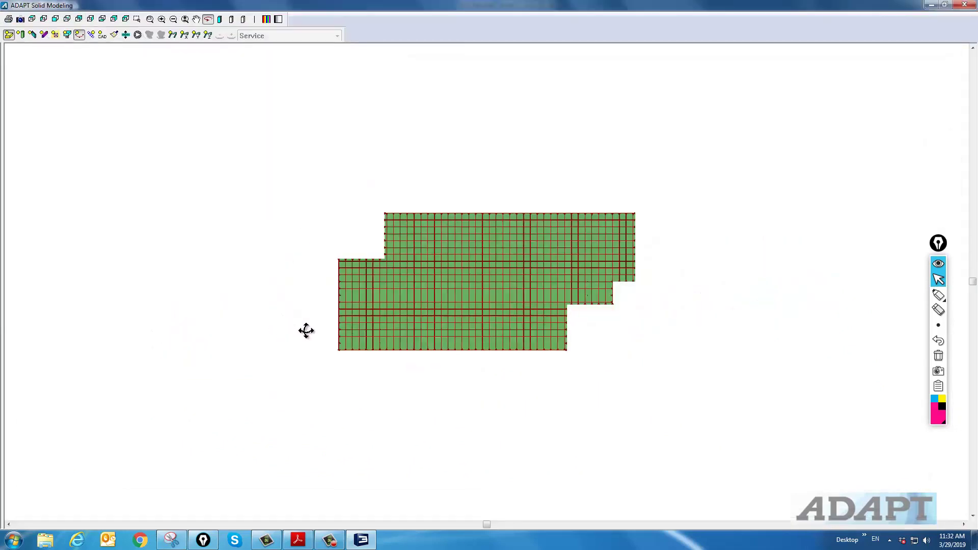
left_click_drag(306, 331, 325, 312)
scroll(280, 376, "up", 3)
middle_click_drag(293, 363, 433, 294)
scroll(361, 326, "up", 2)
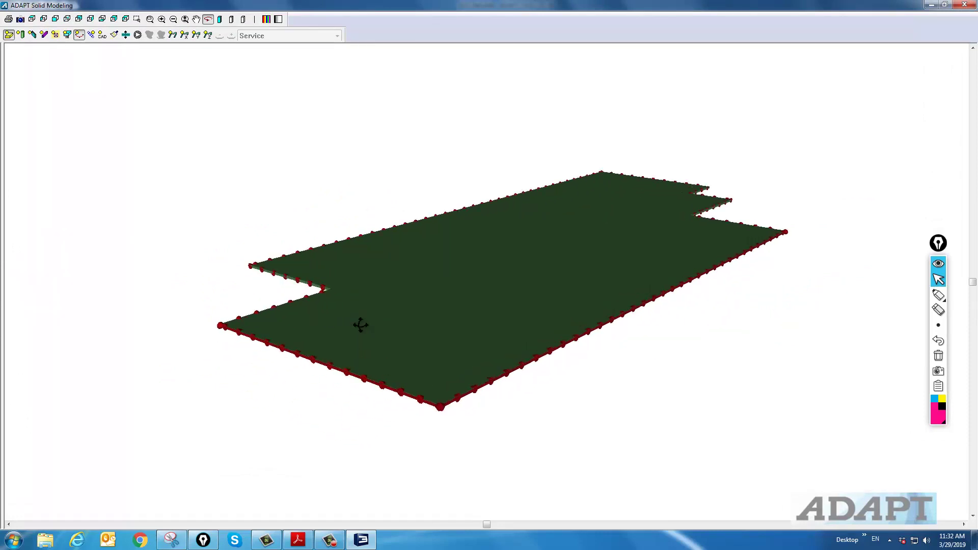
Step: Display the rendered slab as a wireframe and increase its Z-direction scale factor to inspect the tendons within the slab depth
left_click(244, 20)
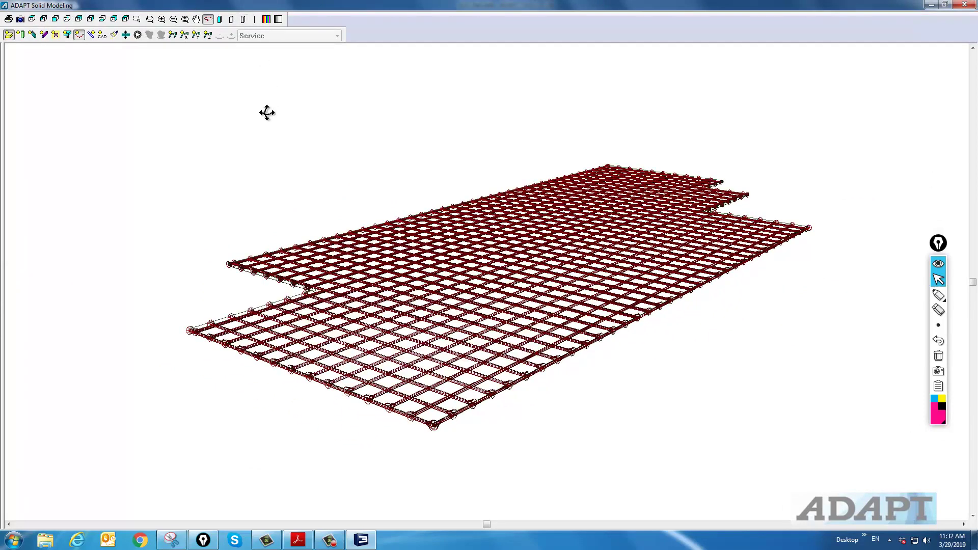
left_click(136, 35)
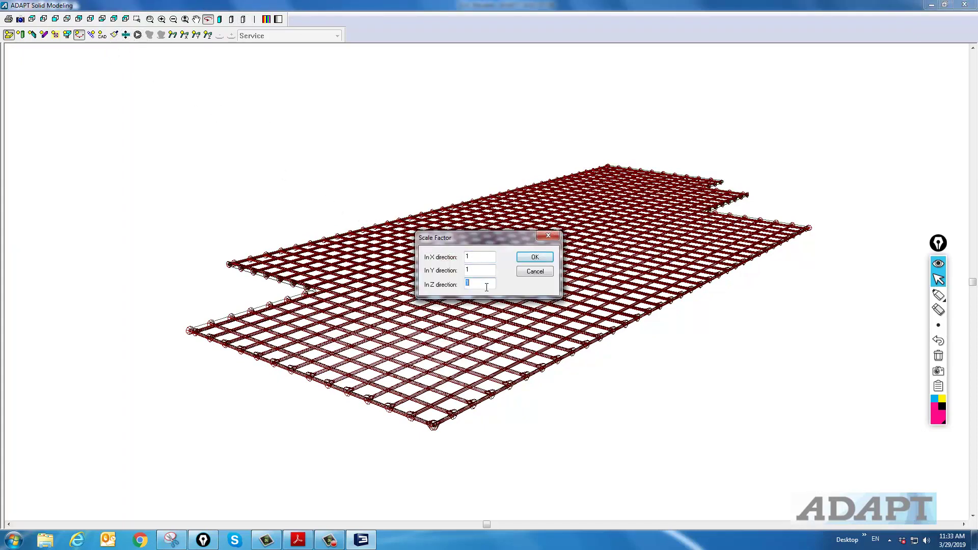
left_click(532, 257)
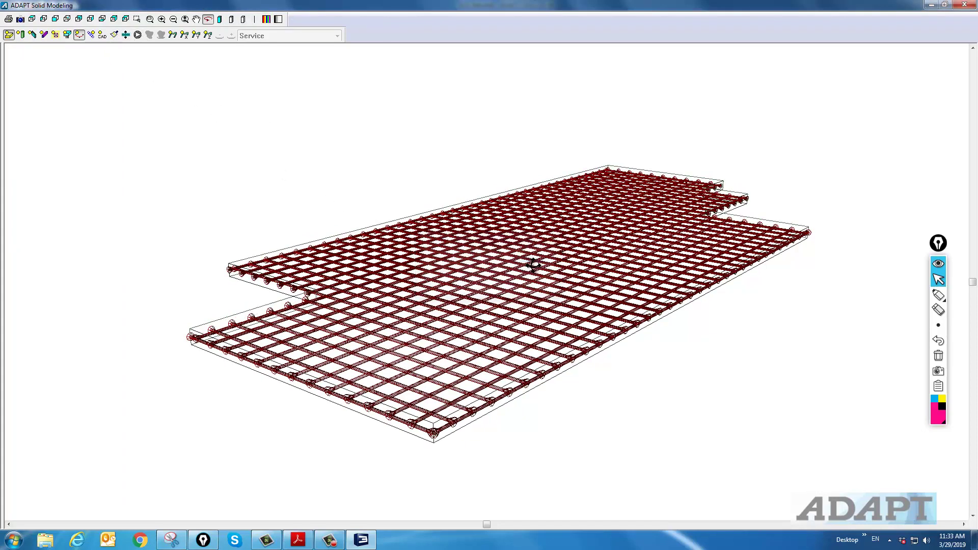
mouse_move(531, 265)
left_mouse_down()
mouse_move(549, 266)
mouse_move(507, 254)
mouse_move(533, 268)
left_mouse_up()
Step: Close the solid model viewer and return the slab to the top view with no command active
left_click(965, 5)
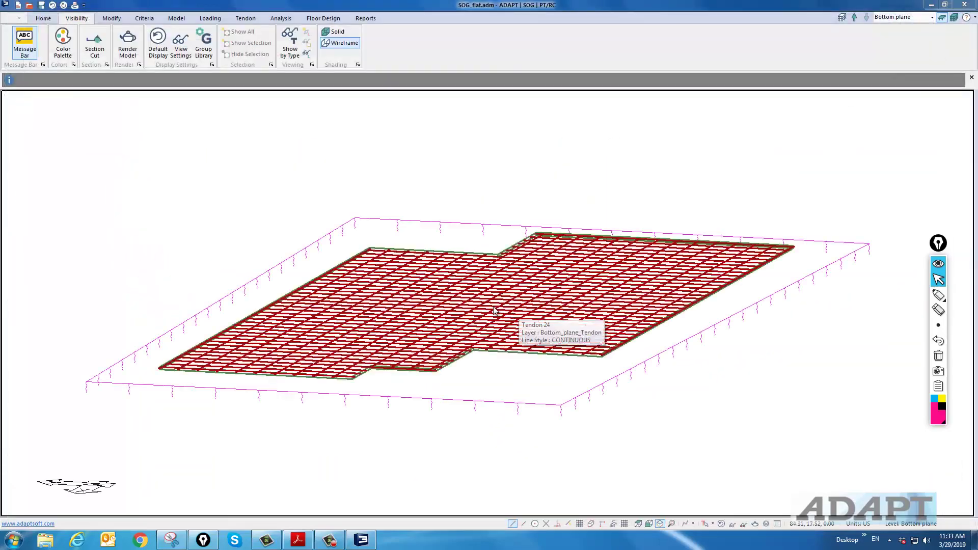
left_click(637, 524)
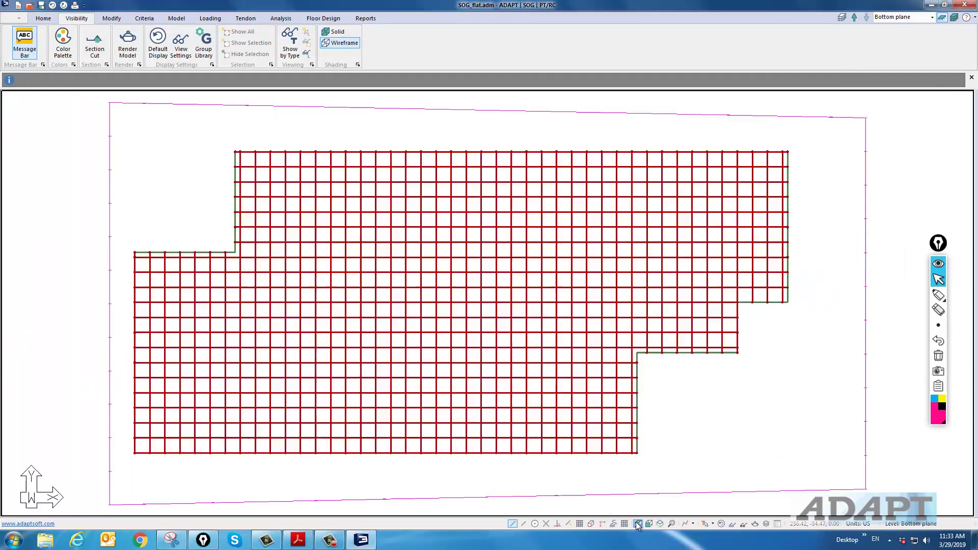
middle_click_drag(306, 291, 439, 307)
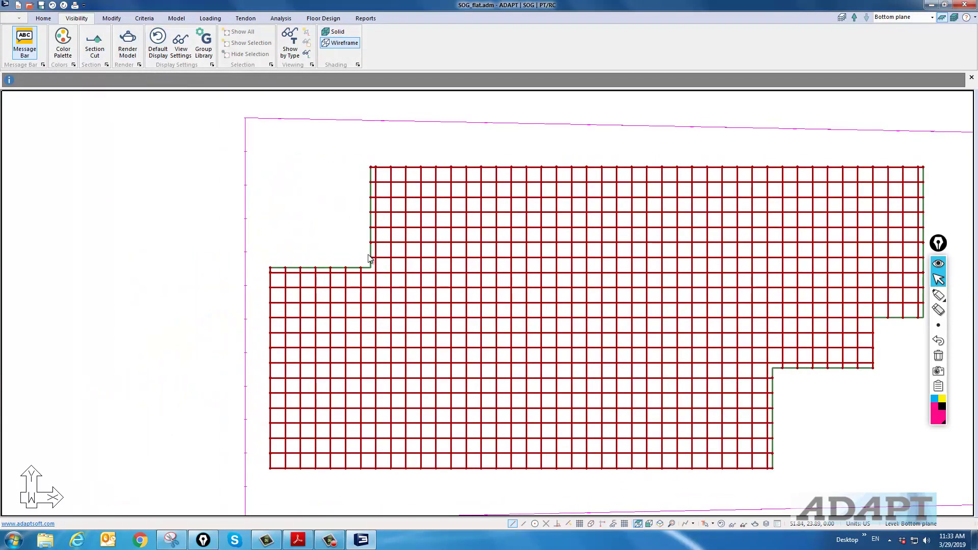
scroll(421, 311, "down", 4)
middle_click_drag(558, 335, 439, 303)
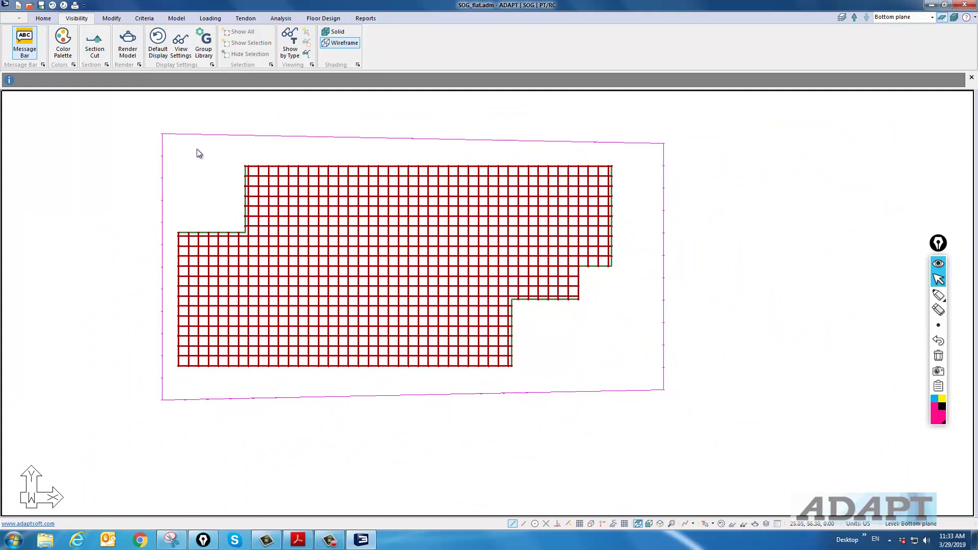
scroll(241, 192, "up", 2)
right_click(216, 184)
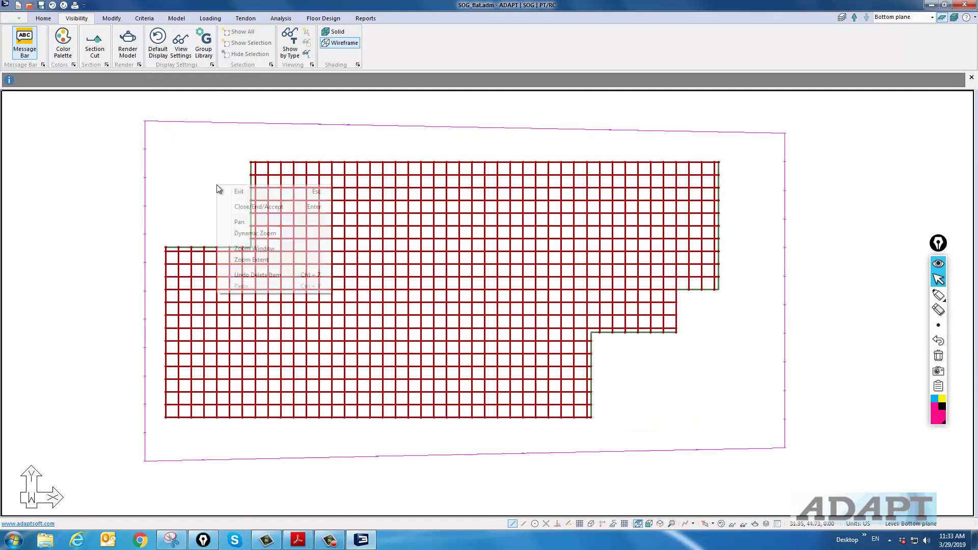
left_click(232, 191)
Step: Create an automatic patch load over the whole slab for the Live load case
left_click(209, 19)
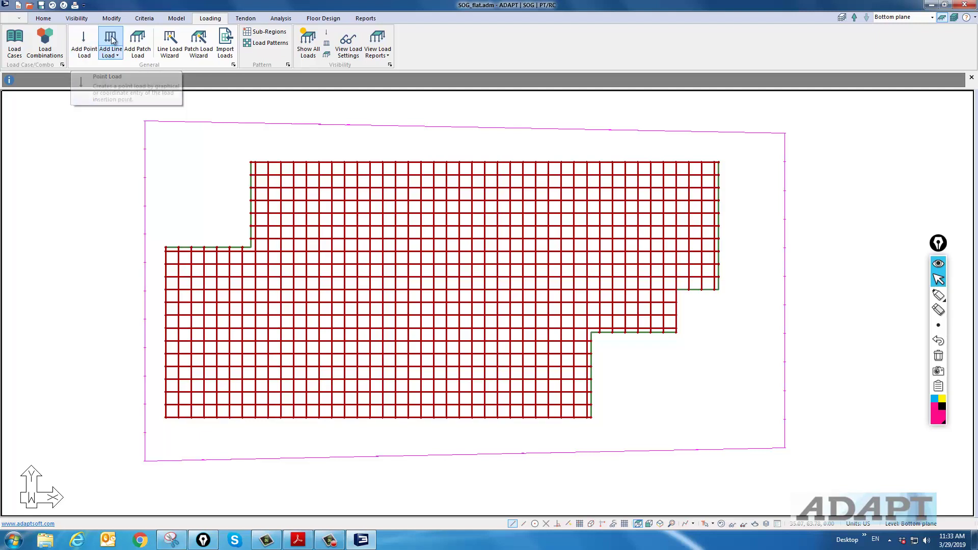
left_click(170, 43)
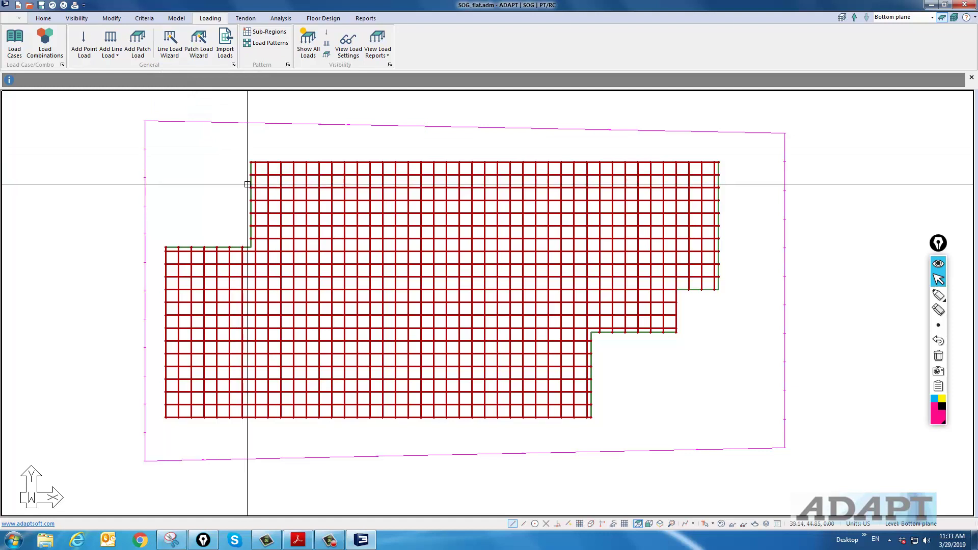
left_click(199, 43)
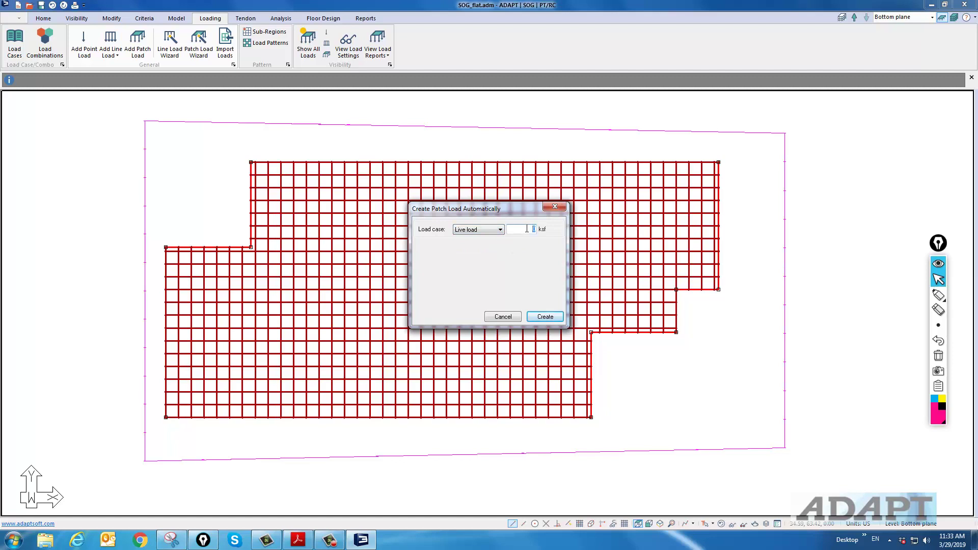
key("Return")
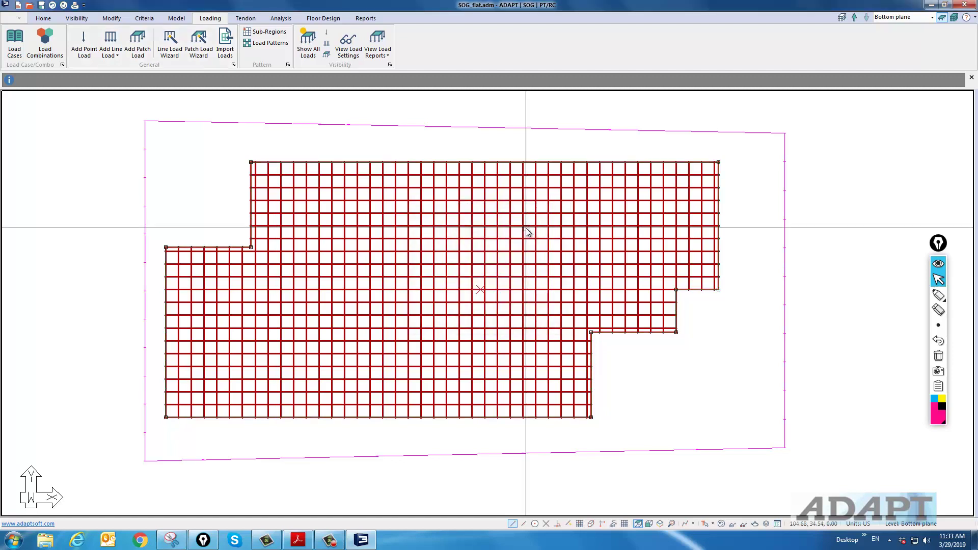
Step: Create automatic line loads of 0.500 k/ft around the slab perimeter for the Dead load case
left_click(169, 43)
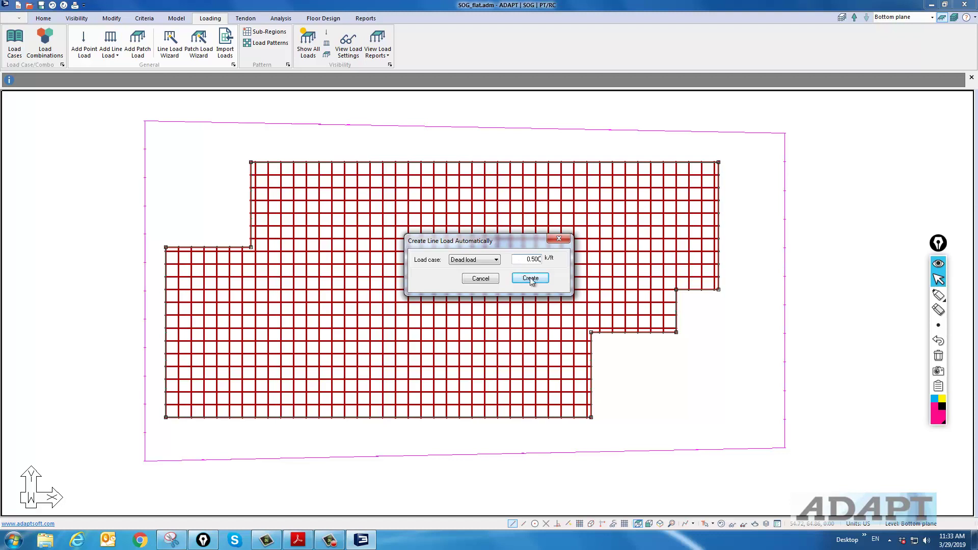
left_click(528, 278)
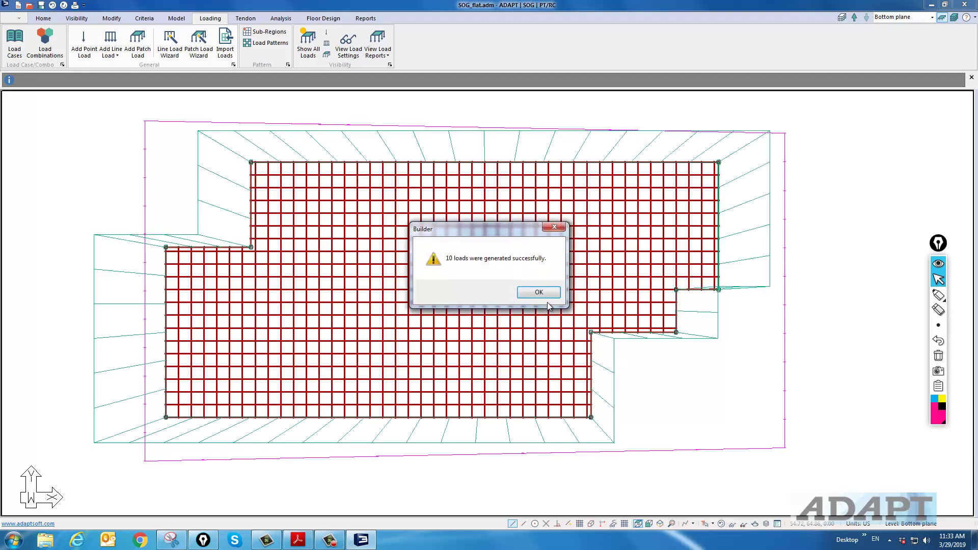
left_click(545, 291)
left_click(684, 394)
Step: Examine the perimeter line loads on the slab from the top-front-right perspective
scroll(664, 393, "down", 2)
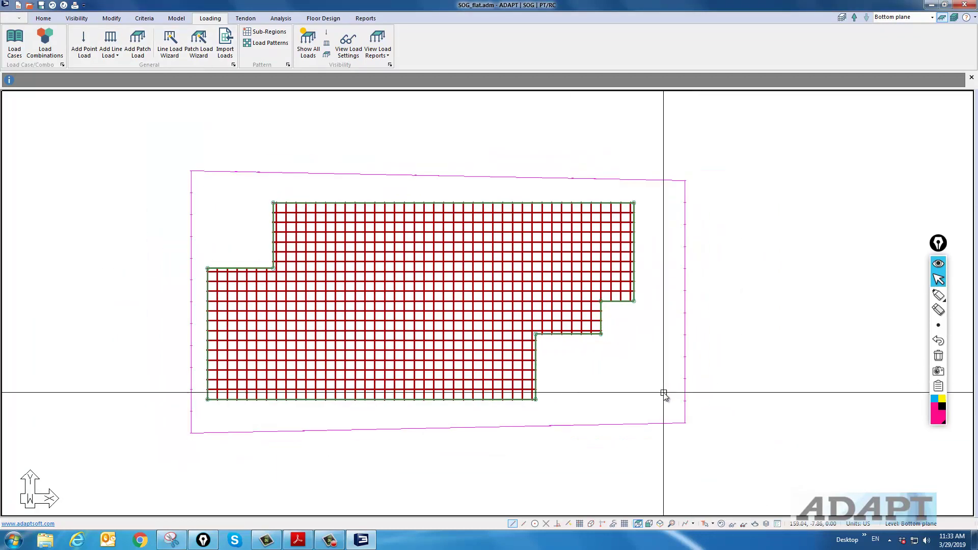
middle_click_drag(664, 393, 766, 375)
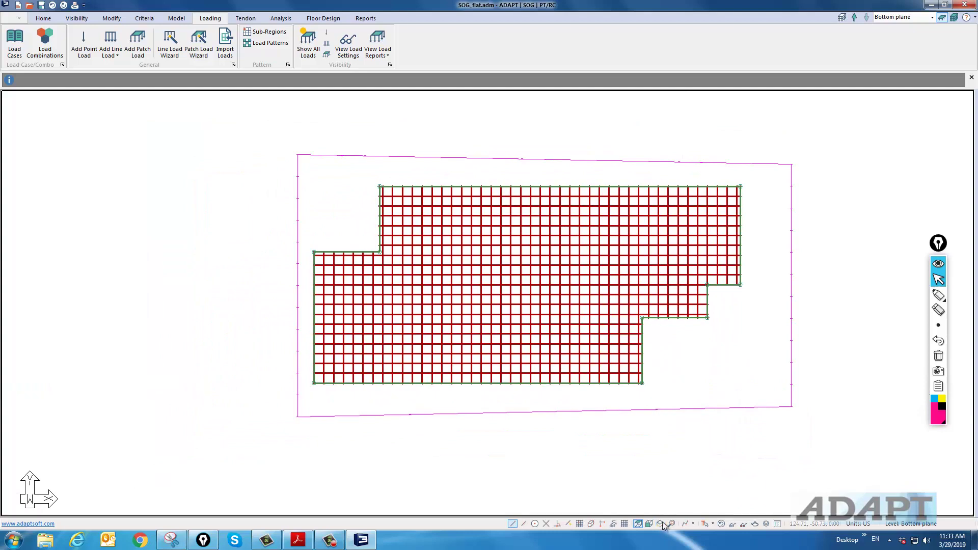
left_click(662, 524)
middle_click_drag(557, 443, 632, 425)
scroll(540, 370, "up", 3)
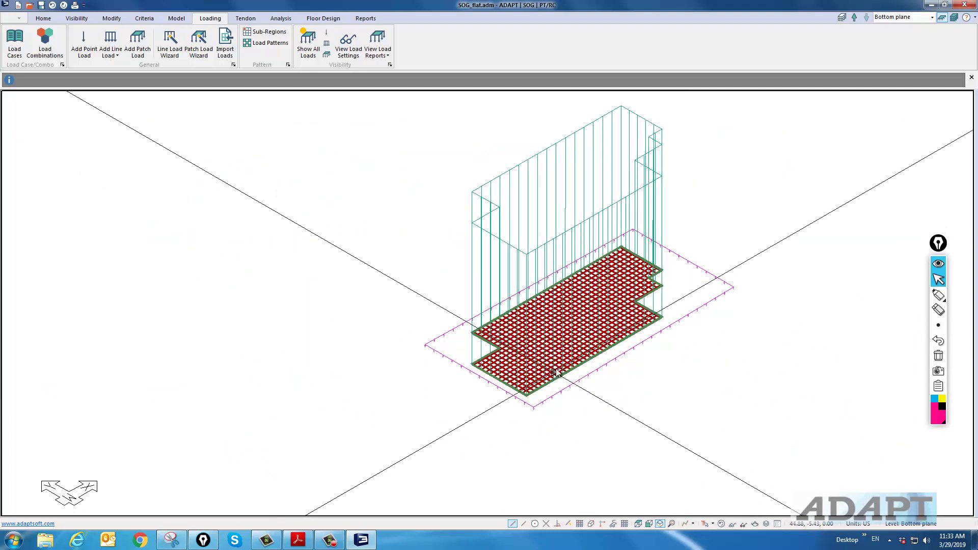
scroll(583, 305, "up", 1)
scroll(528, 355, "down", 2)
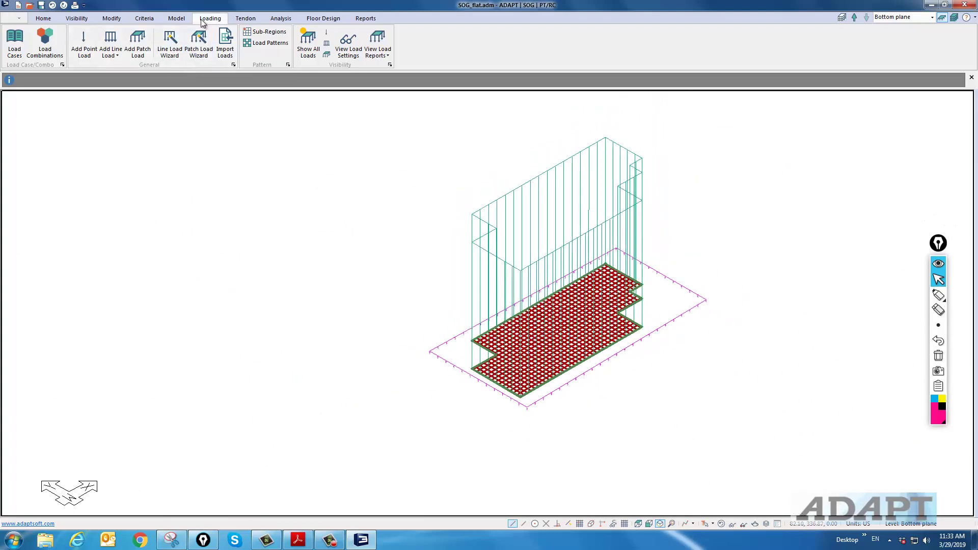
Step: Toggle the display of all loads and leave them hidden on the slab
left_click(306, 41)
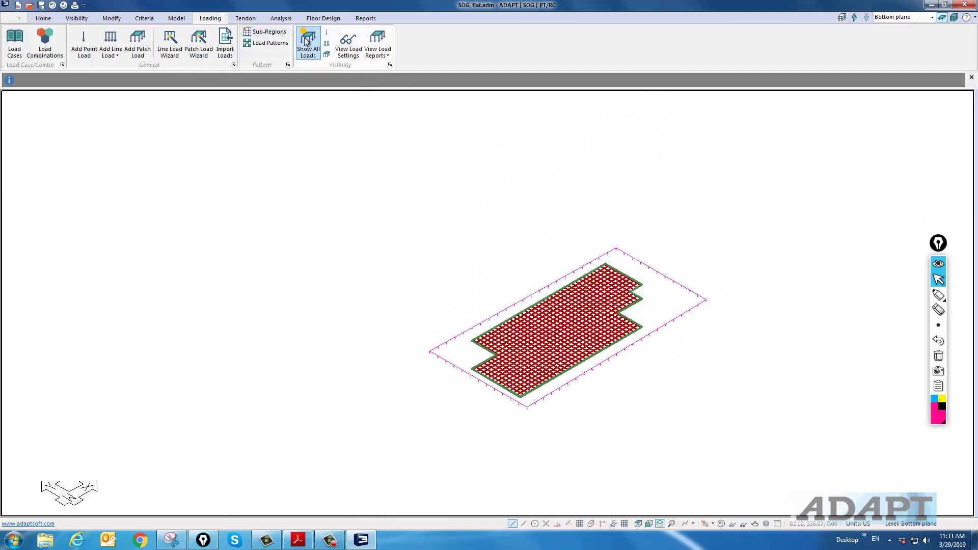
left_click(306, 41)
left_click(306, 41)
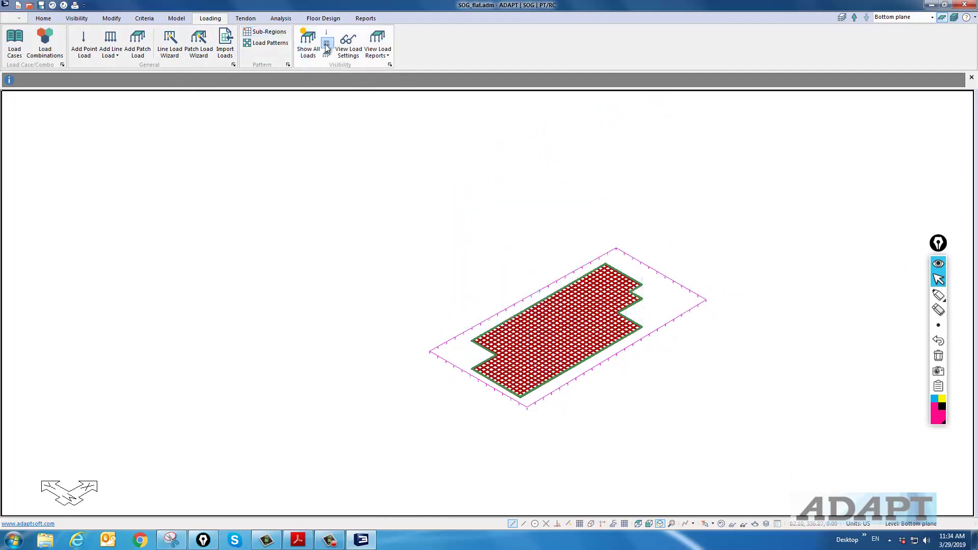
Step: Show the line loads on the slab and examine the properties of one long-edge perimeter line load
left_click(326, 47)
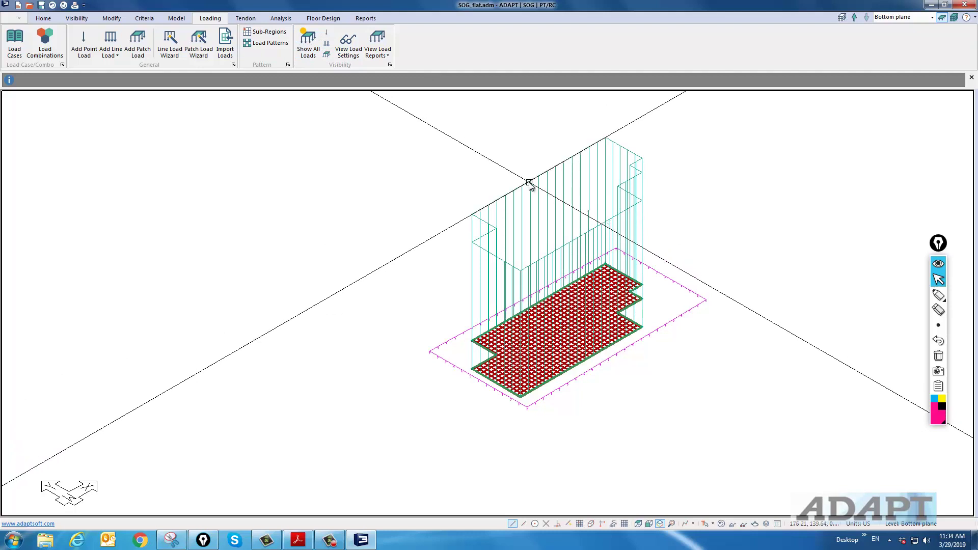
double_click(529, 183)
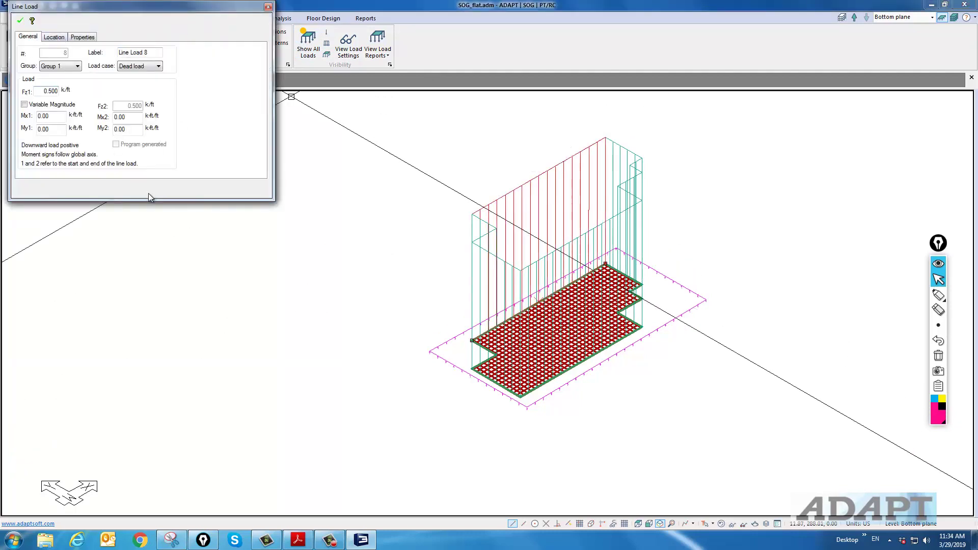
left_click(315, 342)
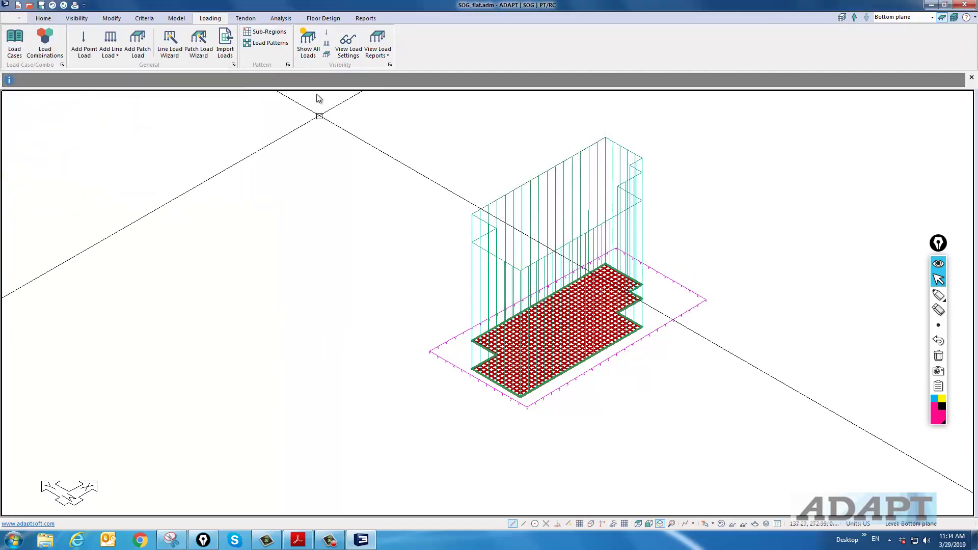
Step: Display the patch loads instead of the line loads and turn on the dimension display for patch loads
left_click(326, 52)
left_click(327, 52)
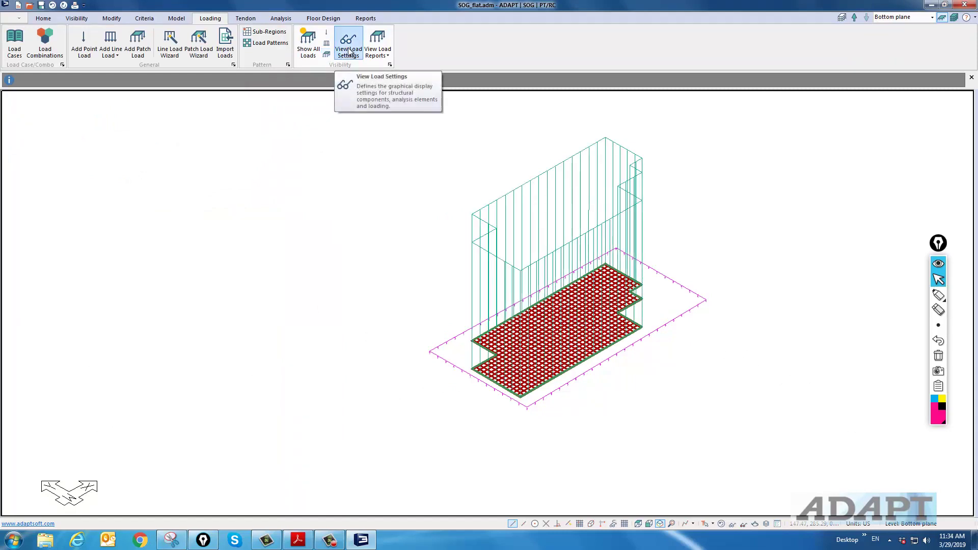
left_click(350, 51)
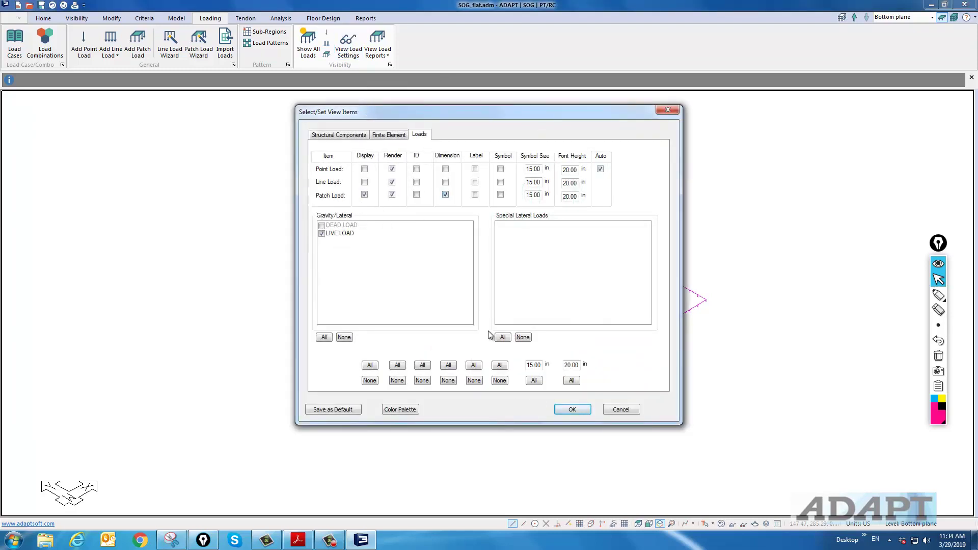
left_click(572, 409)
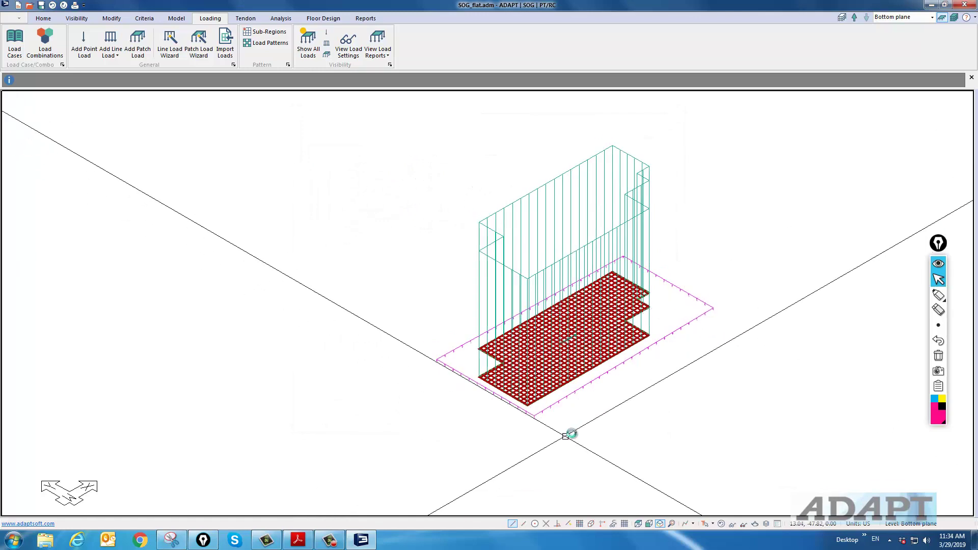
Step: View the slab's patch load from the top and hide all loads
left_click(638, 524)
scroll(412, 290, "up", 5)
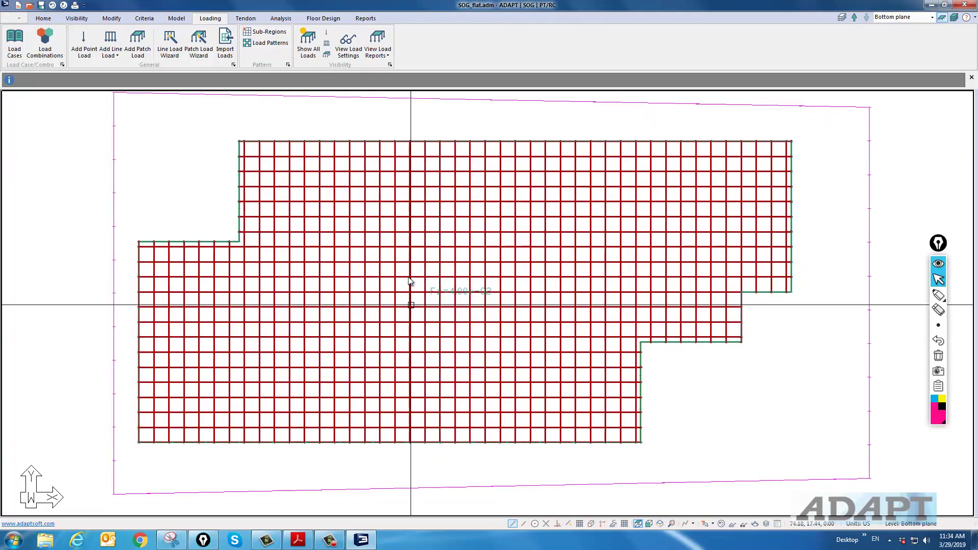
scroll(433, 298, "down", 5)
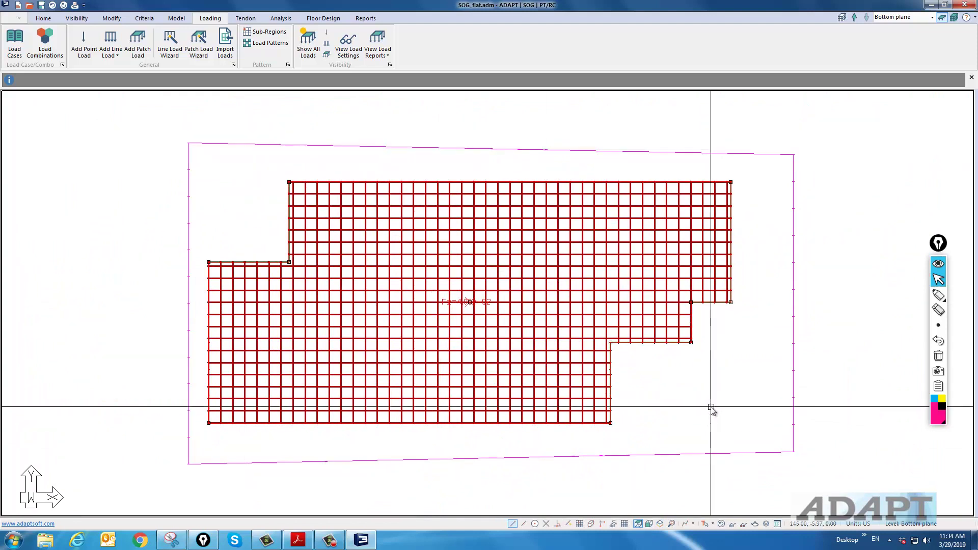
scroll(711, 403, "down", 1)
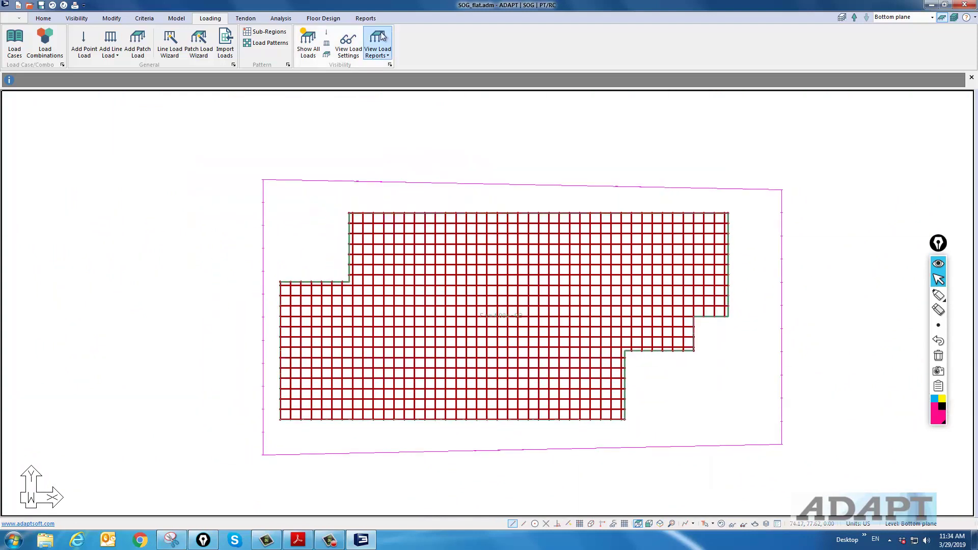
left_click(309, 38)
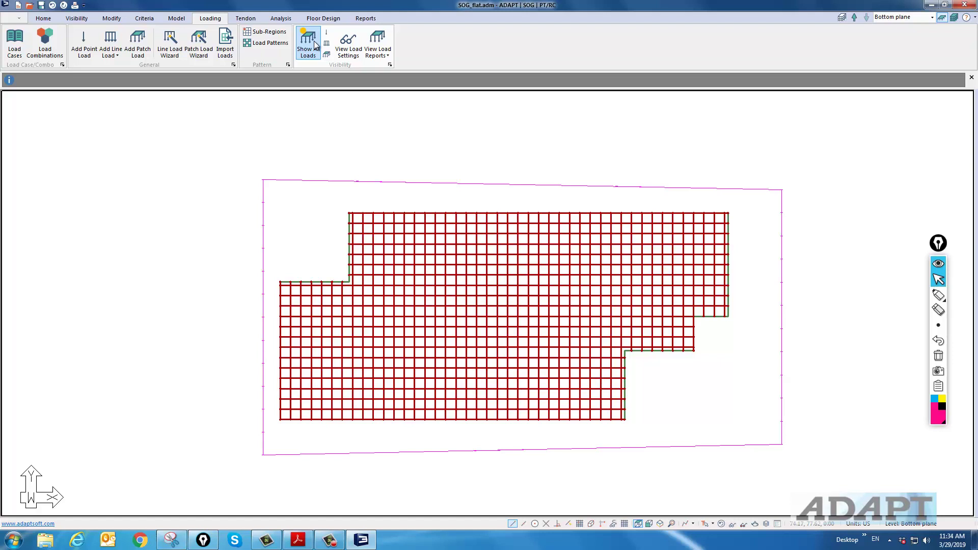
left_click(315, 45)
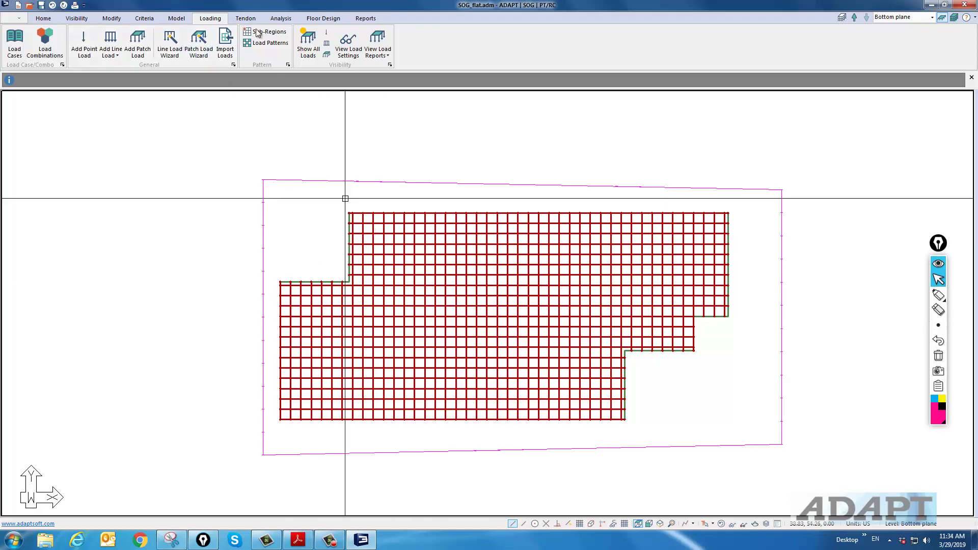
Step: Mesh the slab using the Simplified method, 3 ft Sparse cells and 1.5 ft maximum node-shift distance, and hide the tendons
left_click(282, 19)
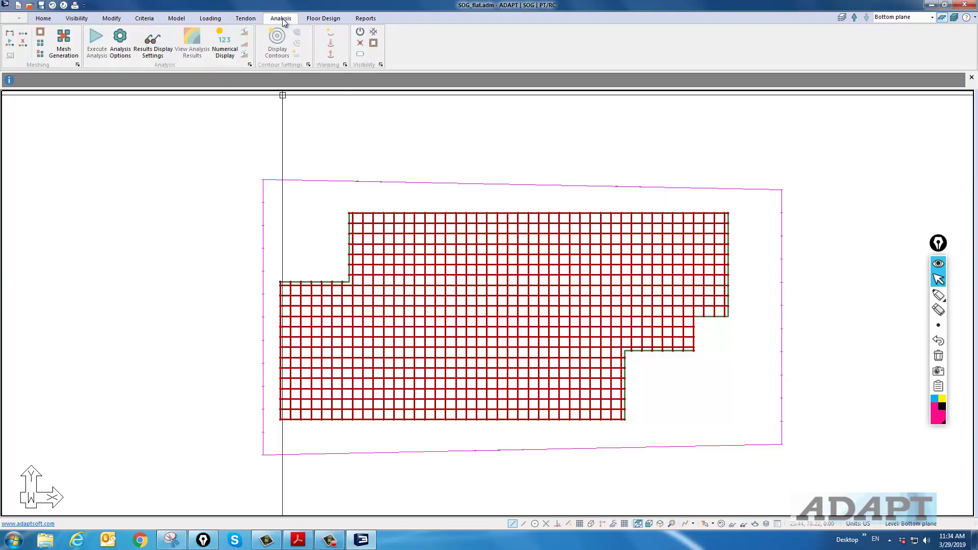
left_click(64, 45)
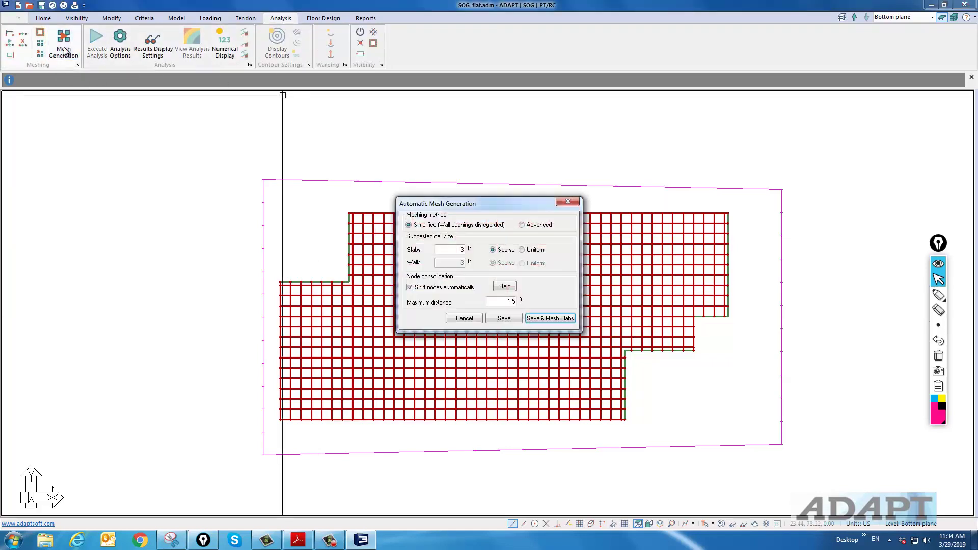
left_click(538, 318)
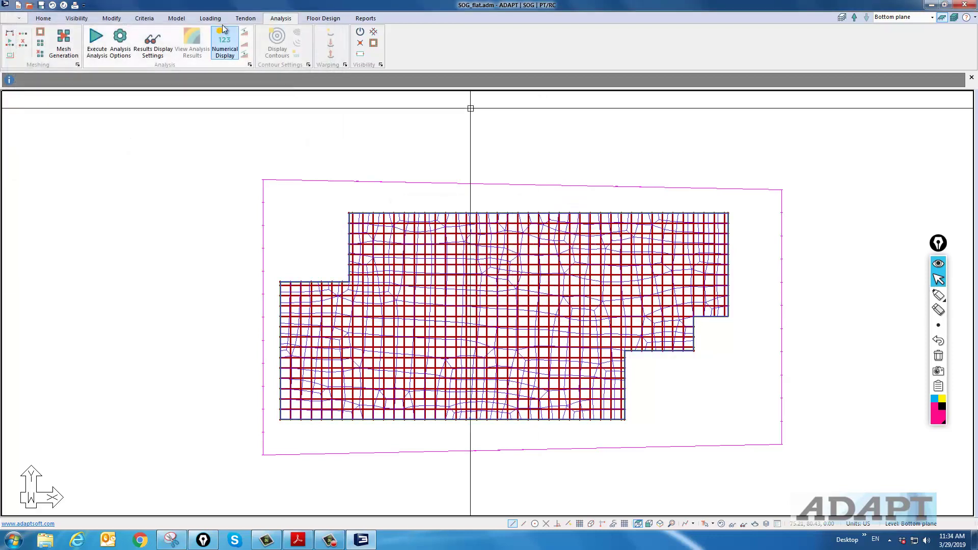
left_click(243, 19)
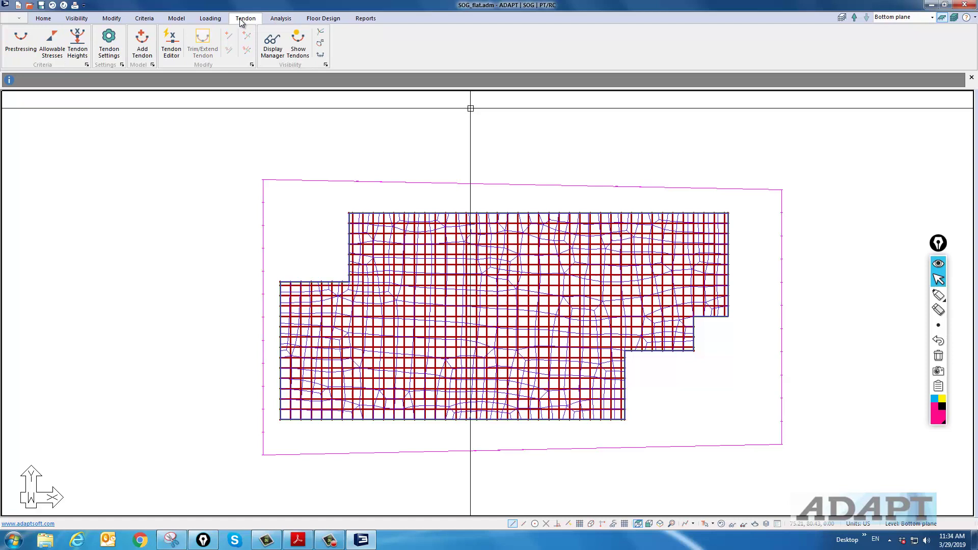
left_click(304, 49)
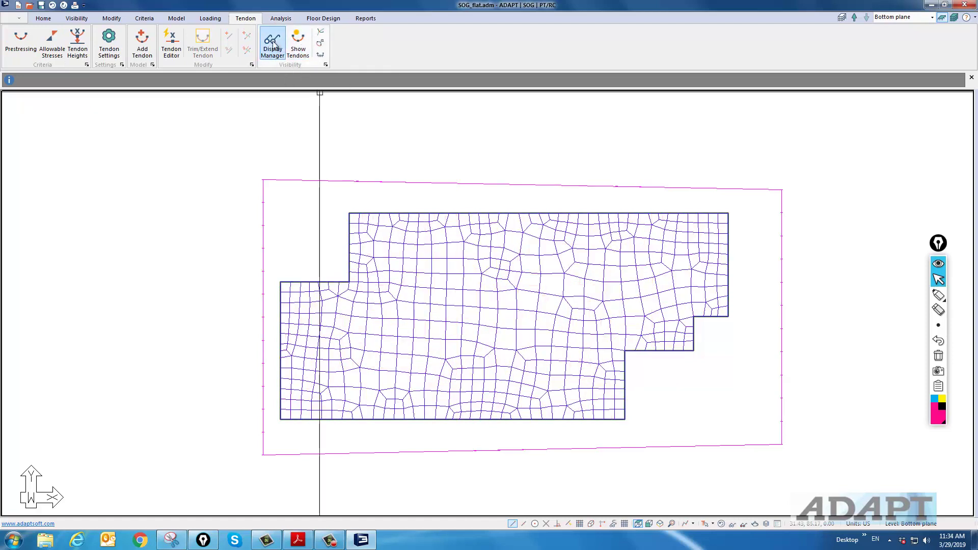
Step: Review the factors of the Service load combination
left_click(281, 19)
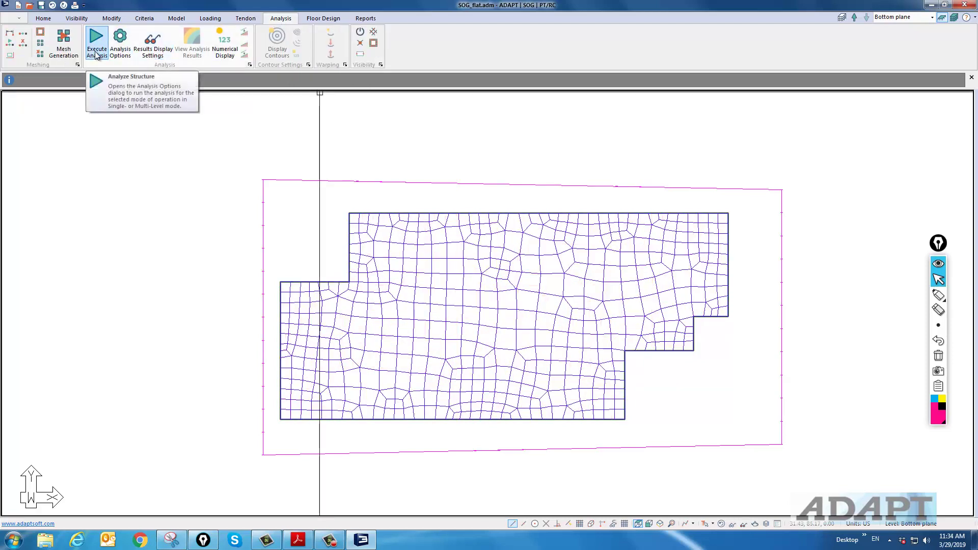
left_click(210, 18)
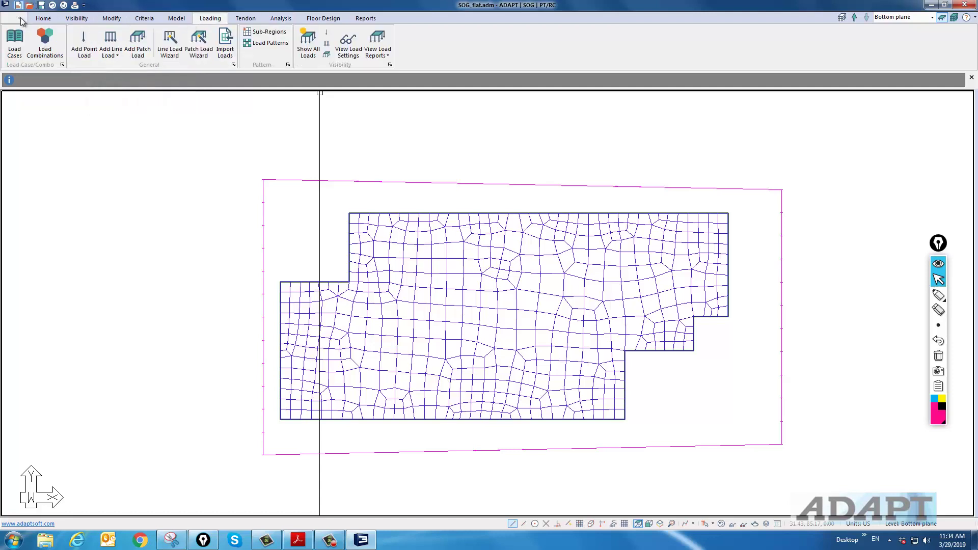
left_click(45, 42)
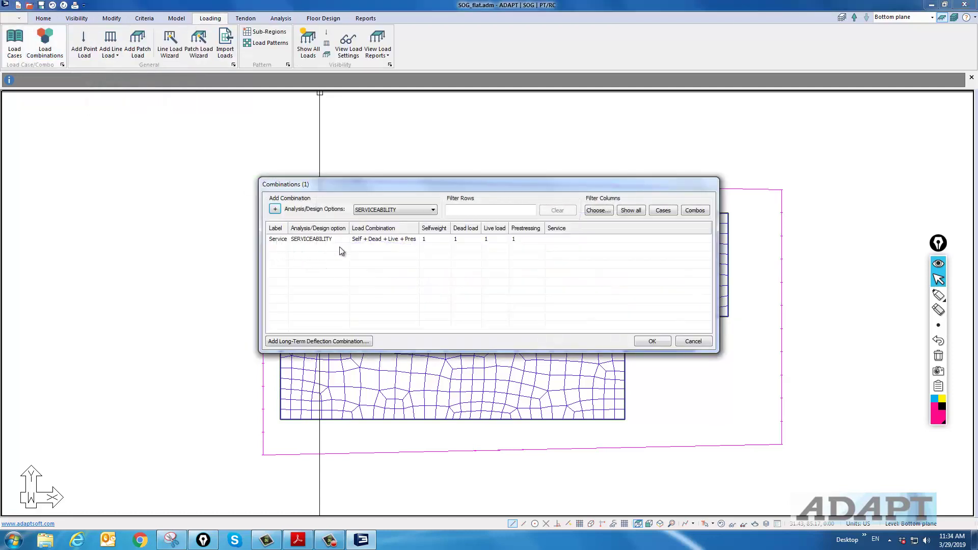
left_click(651, 341)
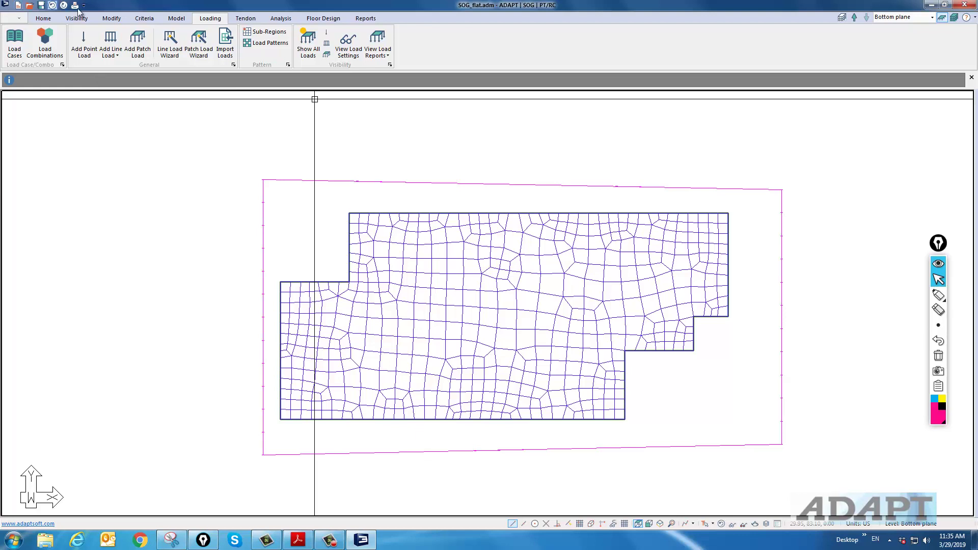
left_click(176, 18)
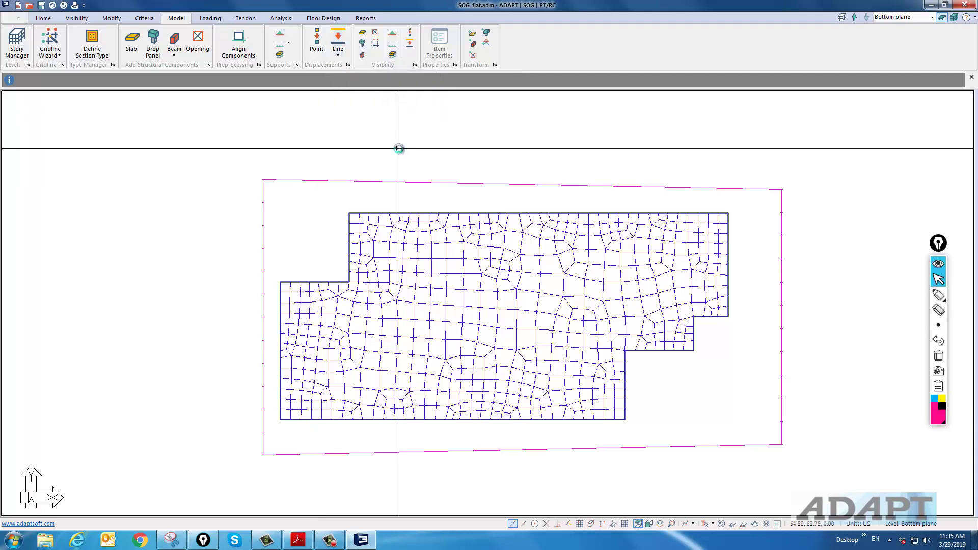
scroll(397, 151, "down", 1)
scroll(397, 151, "down", 1)
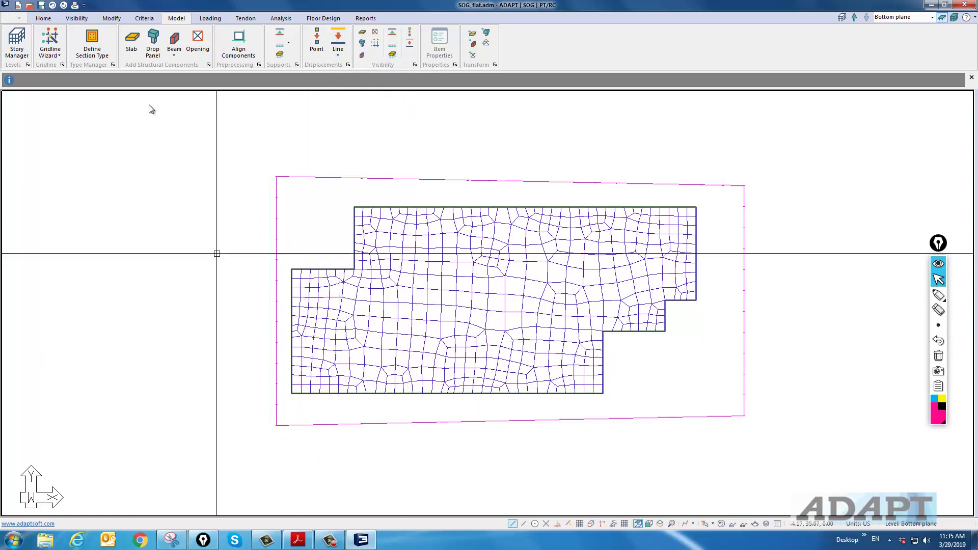
Step: Analyze the structure for the Service load combination with Uncracked stiffness modifiers and save the solution
left_click(280, 18)
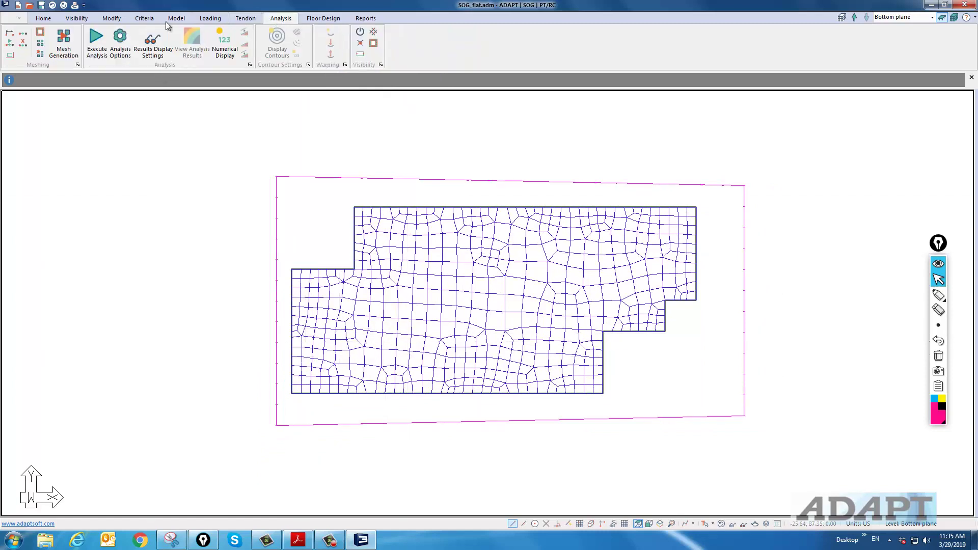
left_click(94, 50)
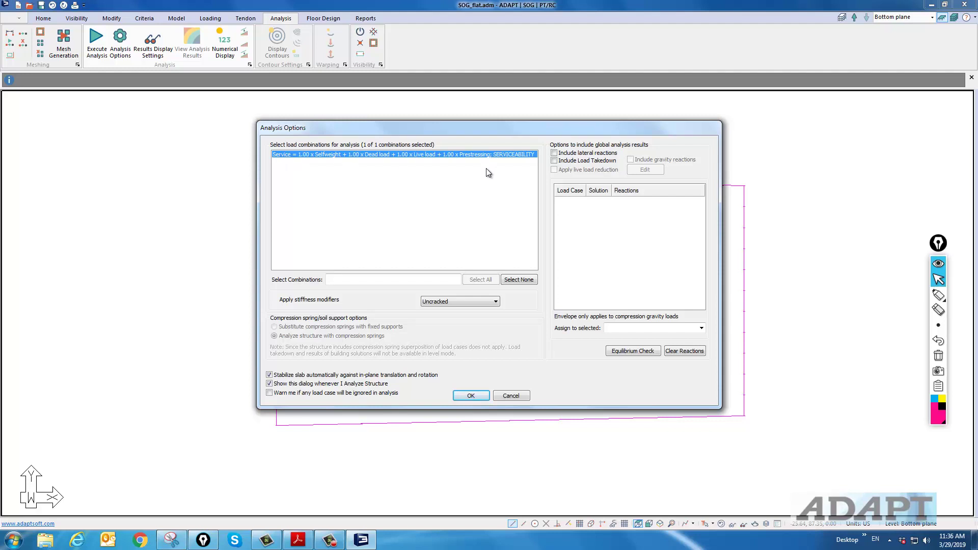
left_click(471, 395)
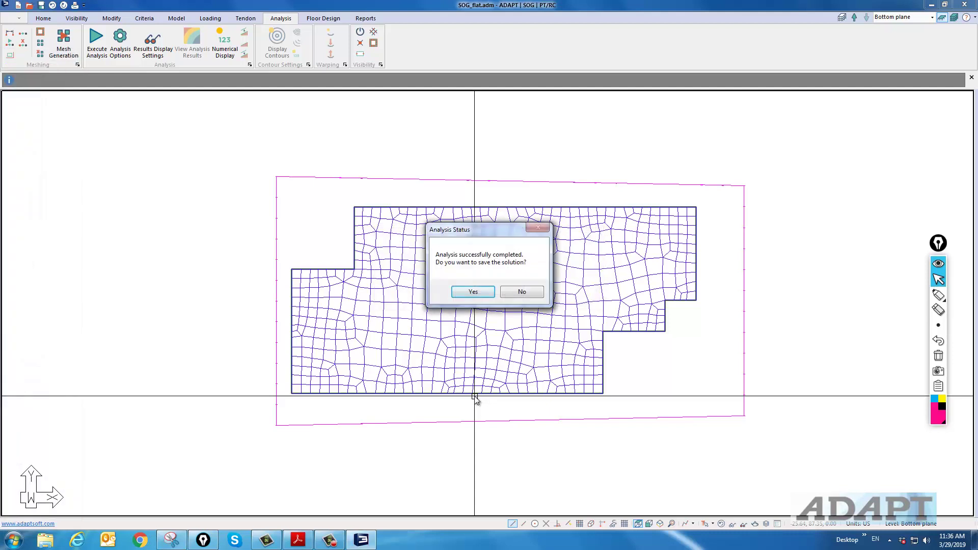
left_click(470, 295)
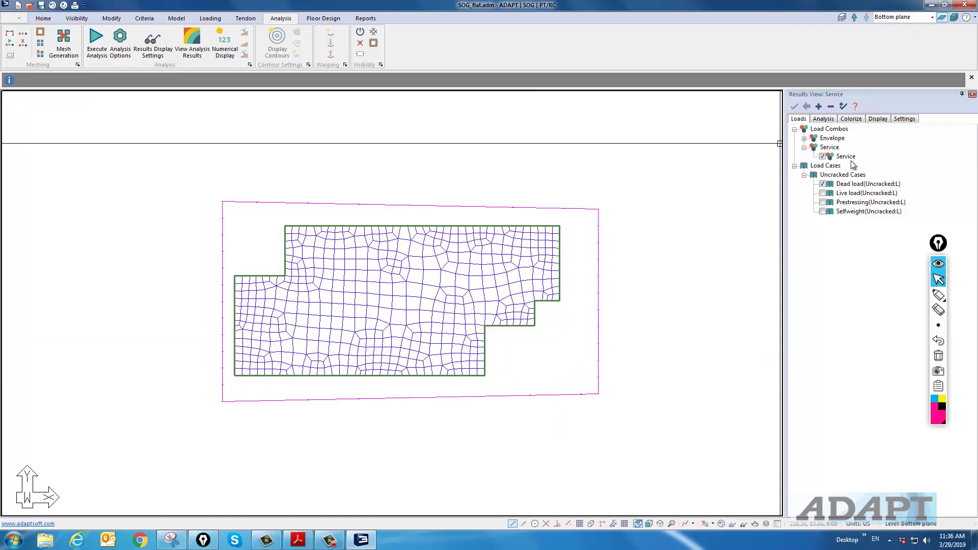
Step: Display and examine the slab's Z-Translation deformation contours for the Service load combination
left_click(824, 120)
left_click(794, 130)
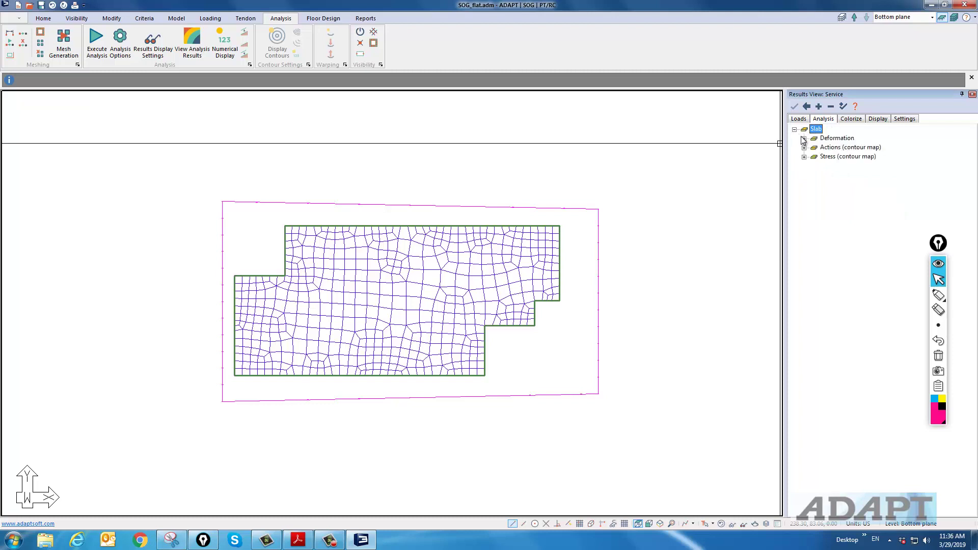
left_click(804, 138)
left_click(822, 166)
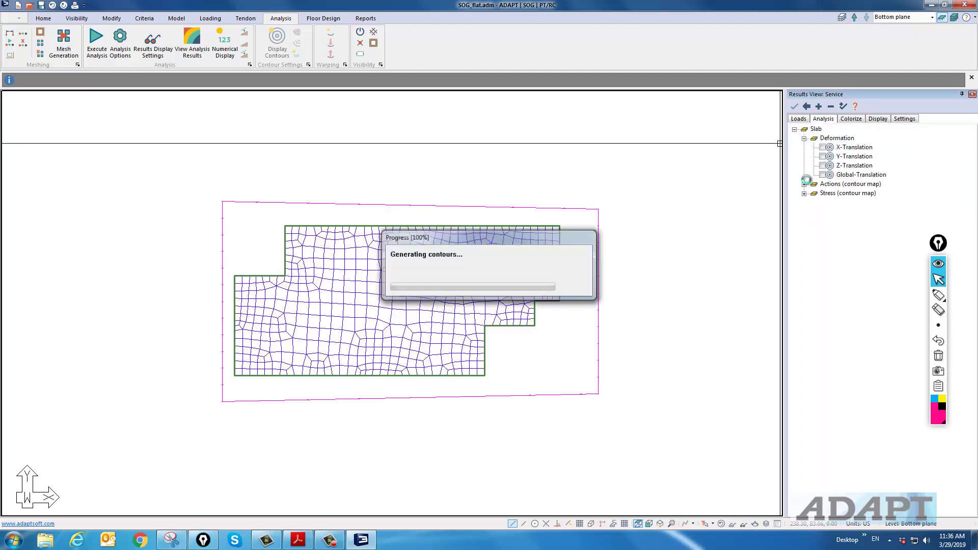
middle_click_drag(508, 366, 550, 353)
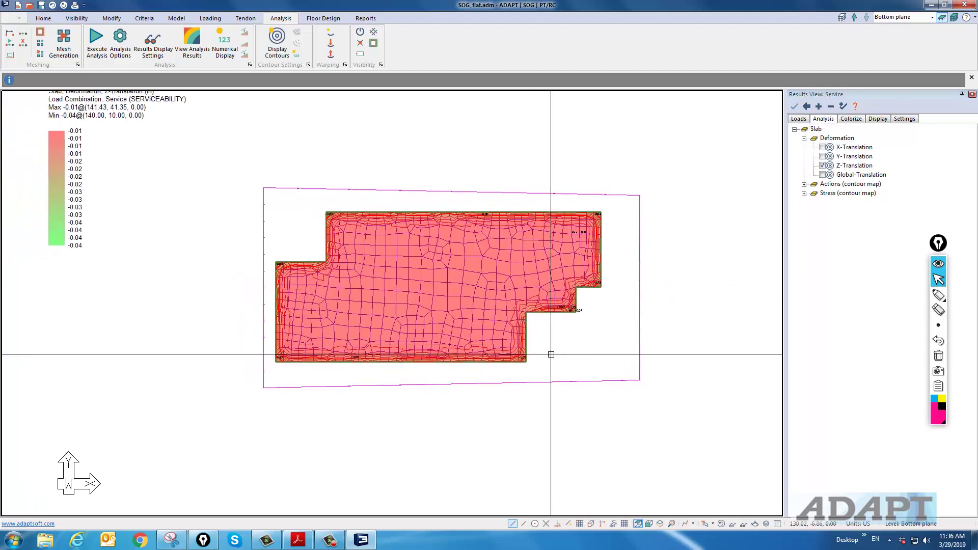
scroll(327, 317, "up", 1)
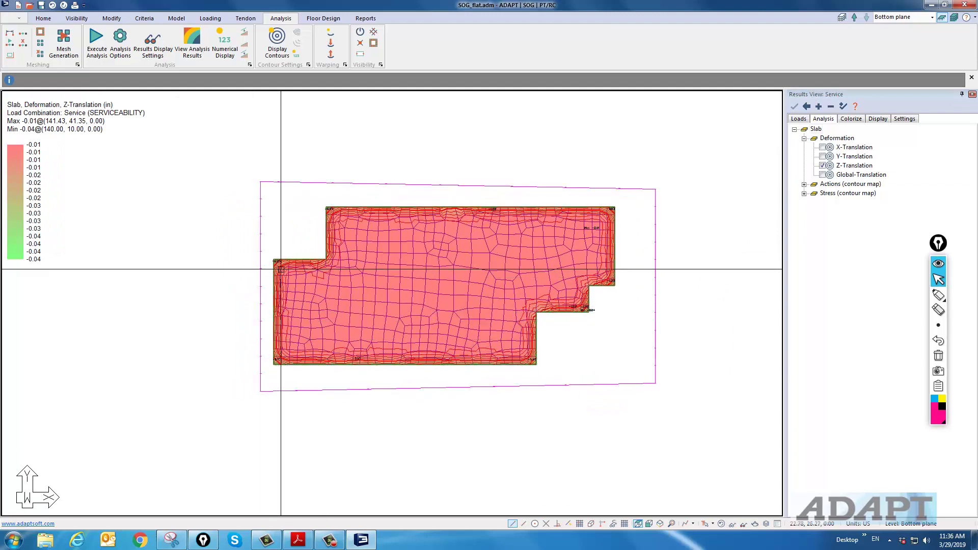
scroll(325, 251, "up", 2)
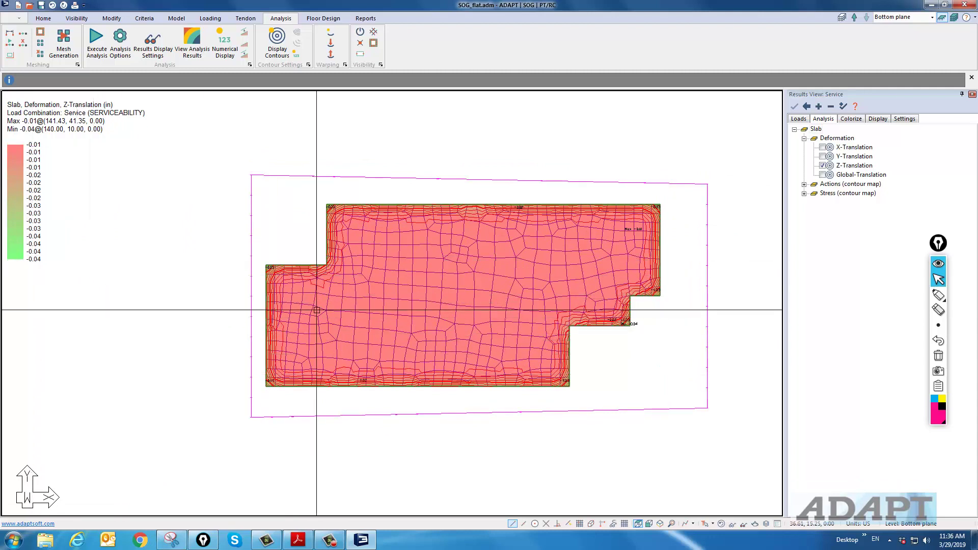
scroll(369, 323, "down", 1)
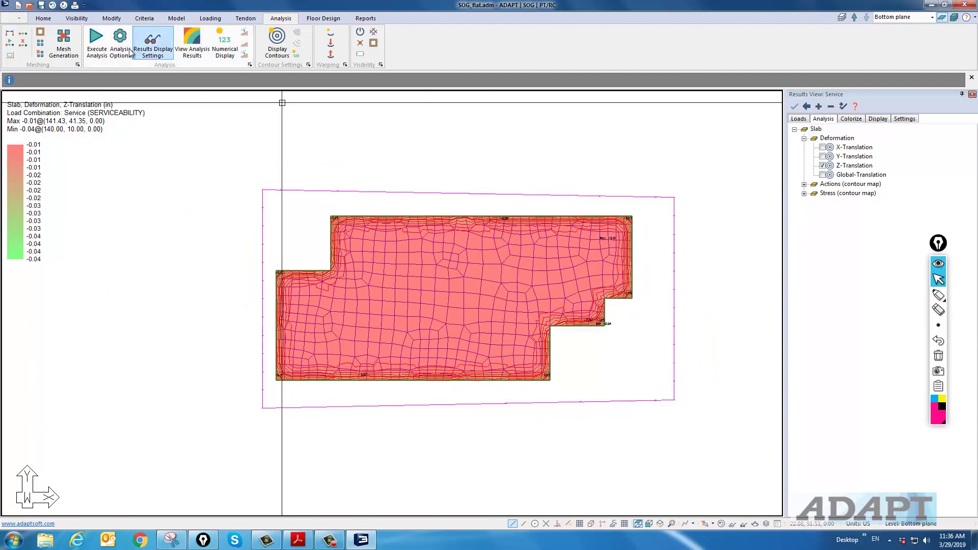
Step: Render the Service deformation results in the solid modeling viewer and examine the slab's warped deformed shape in 3D
left_click(73, 21)
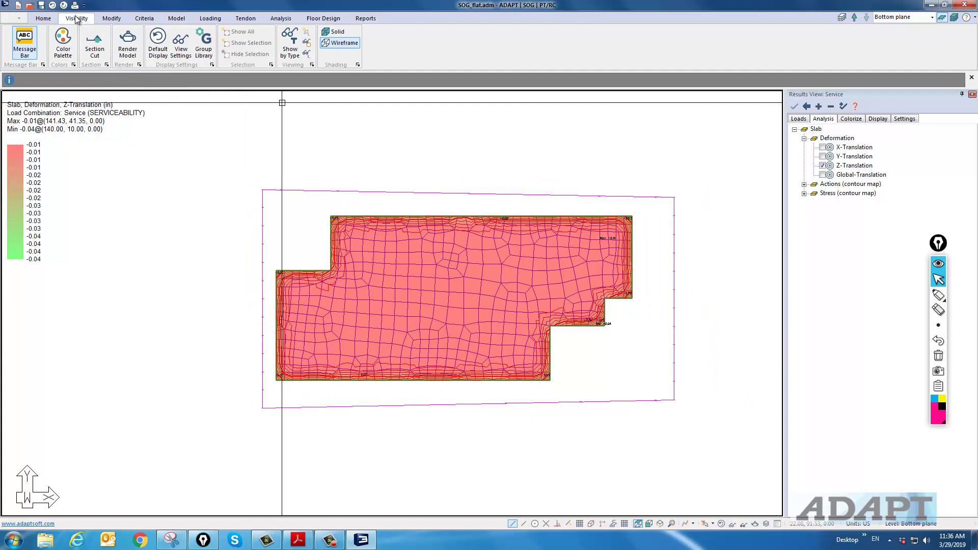
left_click(134, 42)
left_click_drag(511, 396, 295, 240)
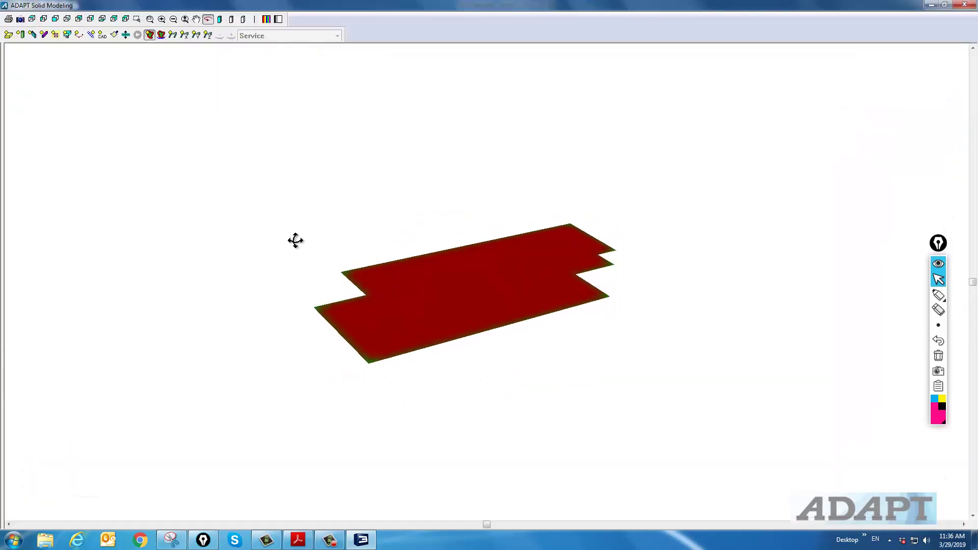
left_click(161, 35)
left_click_drag(208, 170, 236, 218)
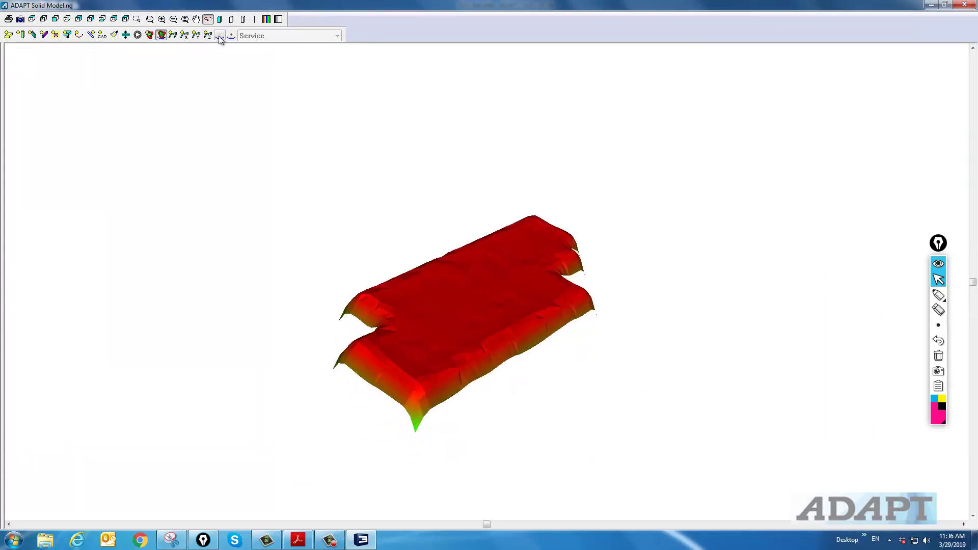
Step: Examine the warped slab from a lower angle, then close the solid modeling viewer and the Service results view
left_click_drag(260, 221, 341, 384)
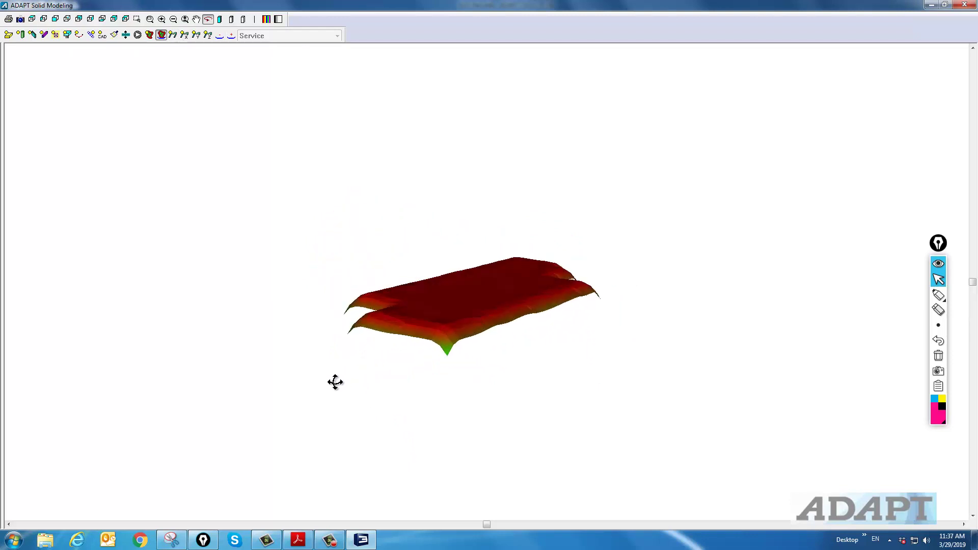
left_click(964, 4)
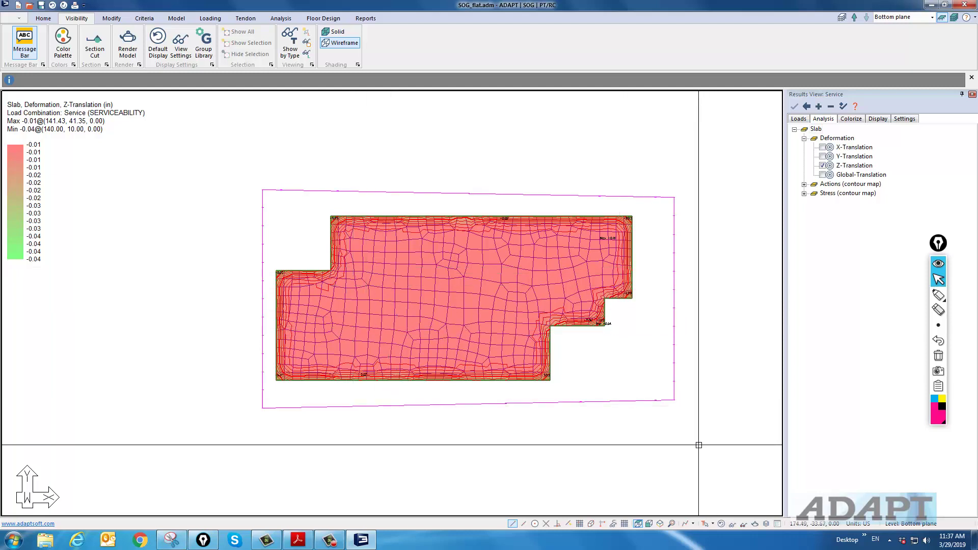
middle_click_drag(714, 397, 698, 387)
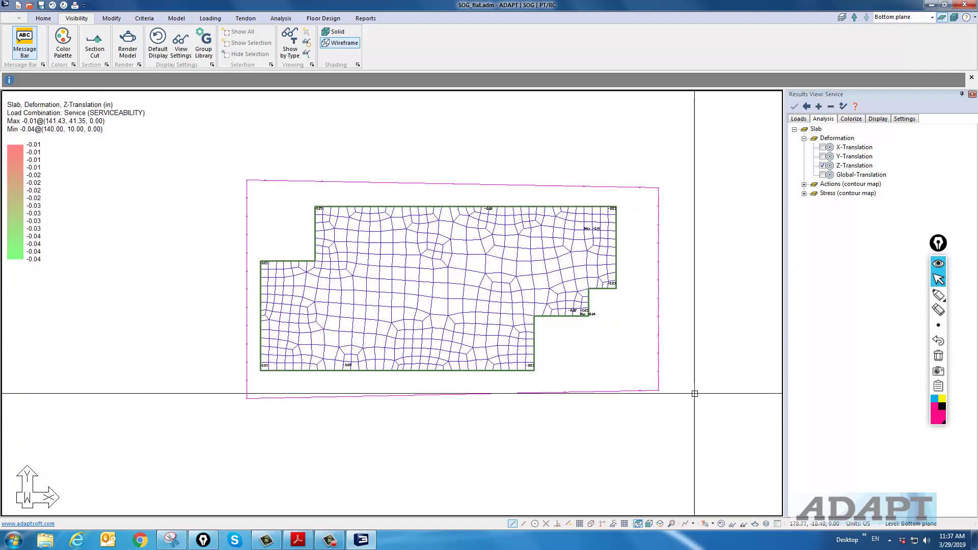
left_click(972, 94)
Step: Turn off the display of the finite element mesh on the slab plan
middle_click_drag(458, 284, 418, 276)
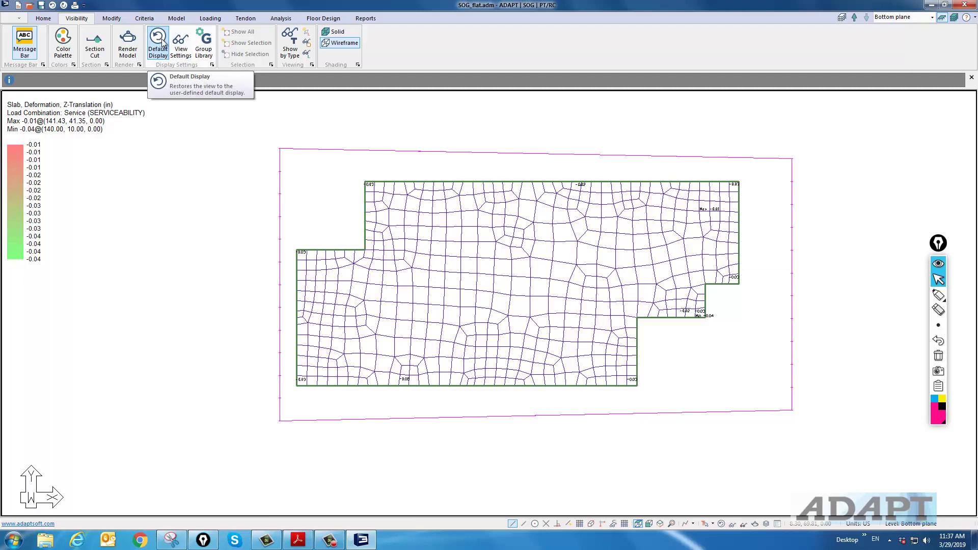
left_click(180, 43)
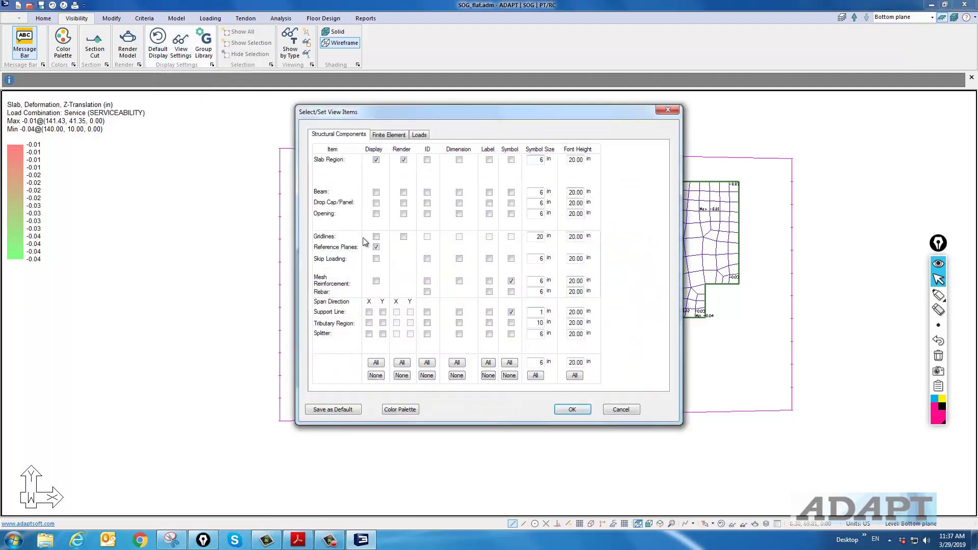
left_click(636, 414)
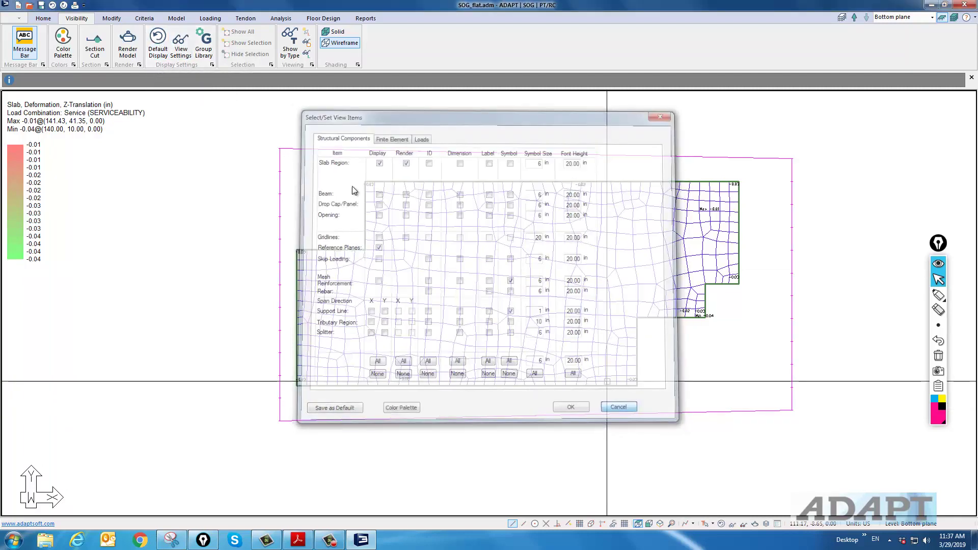
left_click(281, 18)
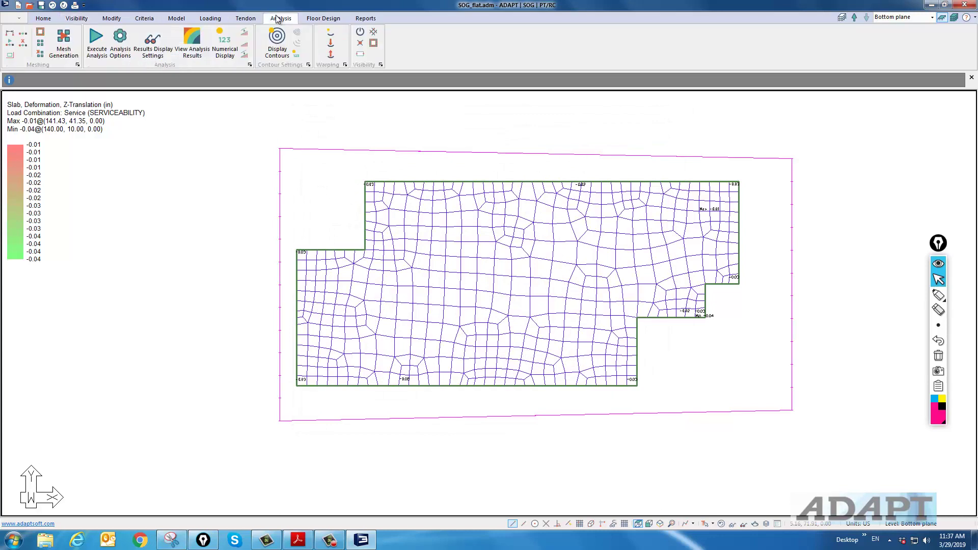
left_click(374, 34)
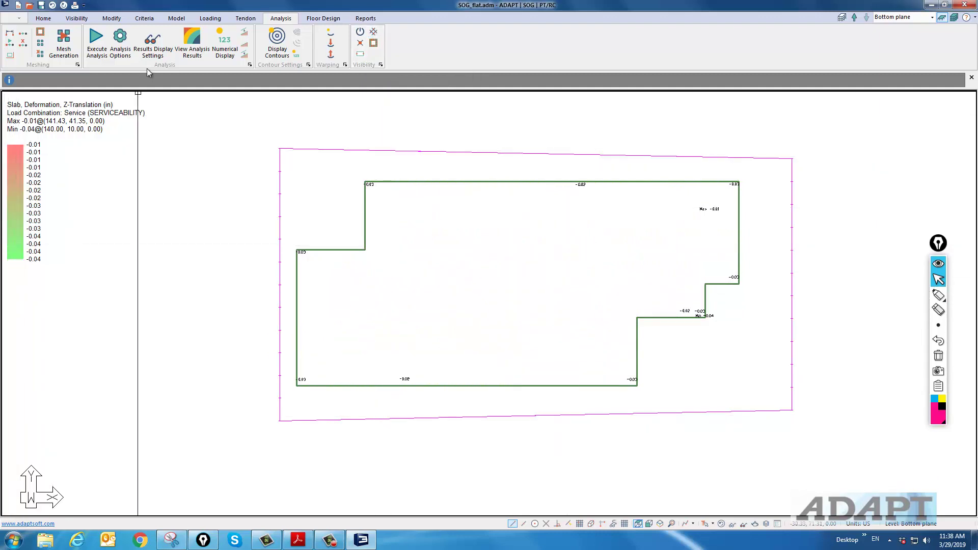
Step: Clear all displayed Service result contours from the slab plan and close the results view
left_click(153, 40)
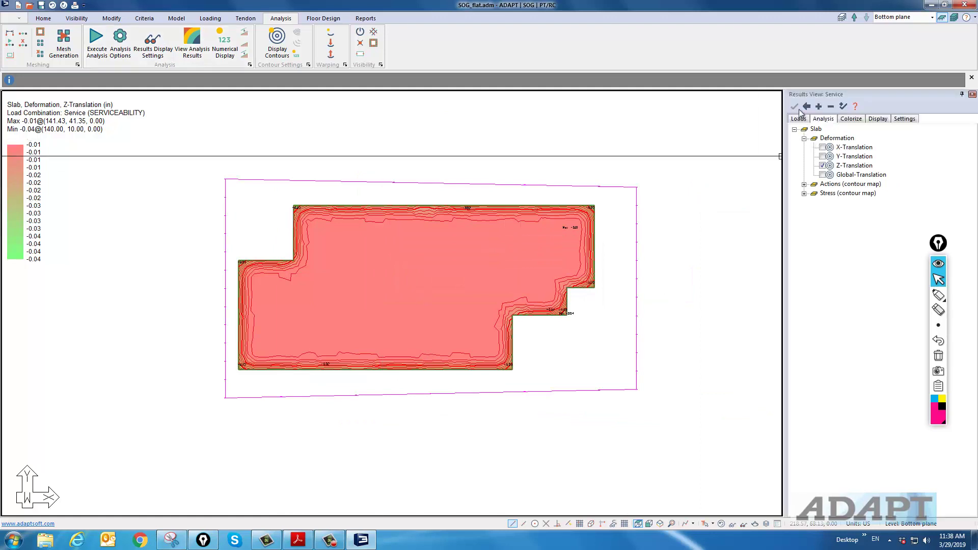
left_click(807, 106)
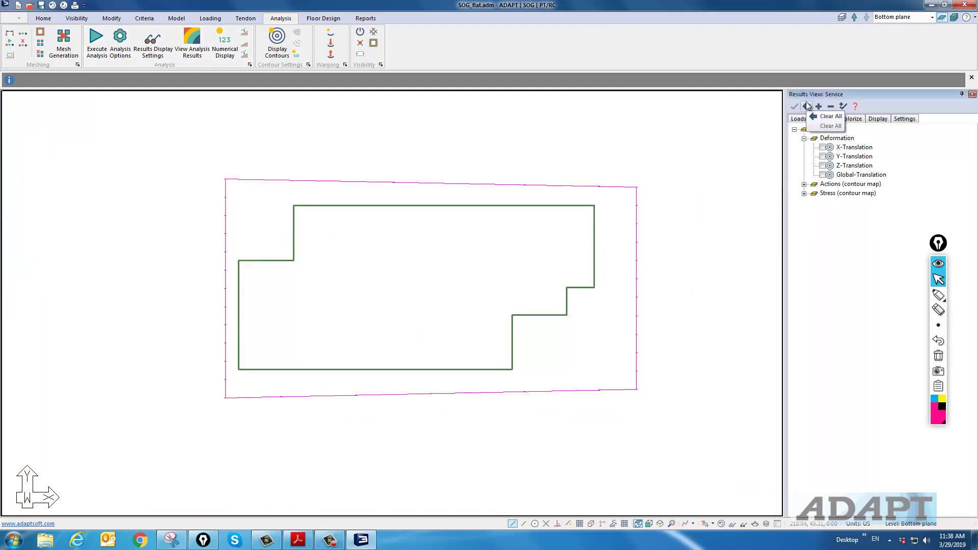
left_click(972, 94)
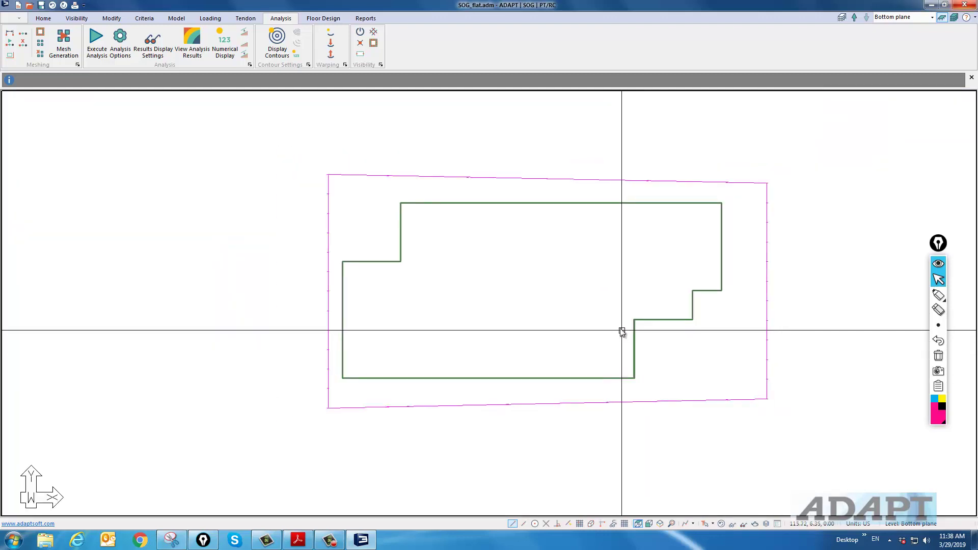
middle_click_drag(622, 332, 564, 304)
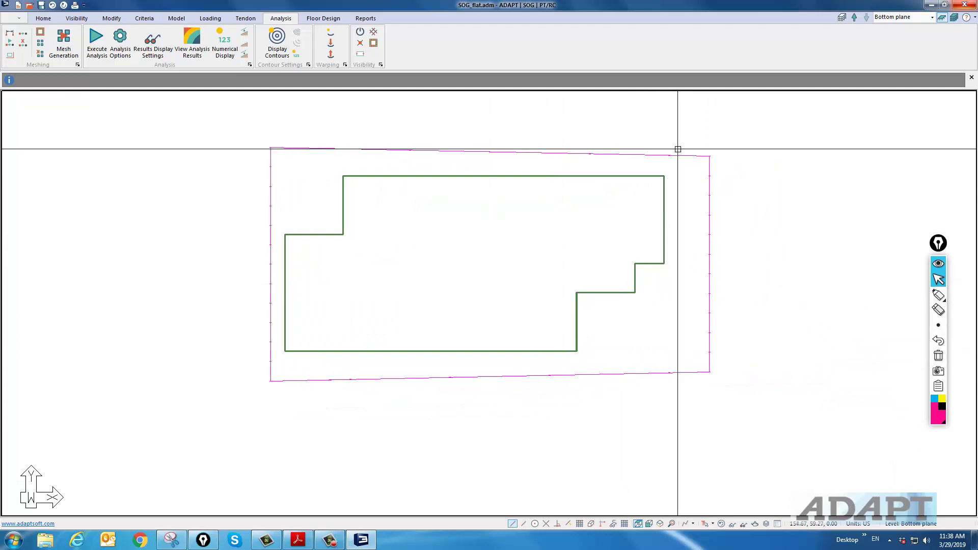
Step: Annotate the plan with a freehand inset outline of the slab and a marked distance from its upper edge
left_click(938, 295)
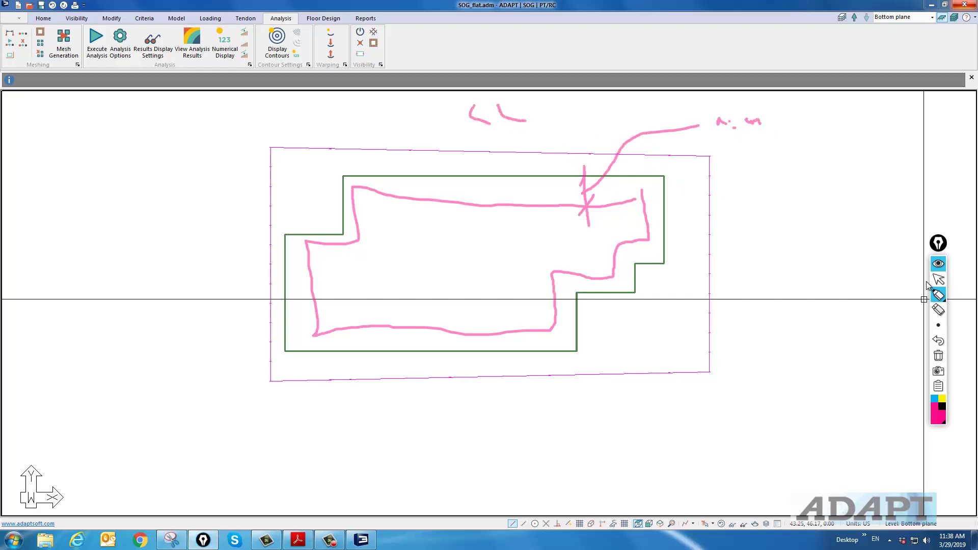
left_click(936, 280)
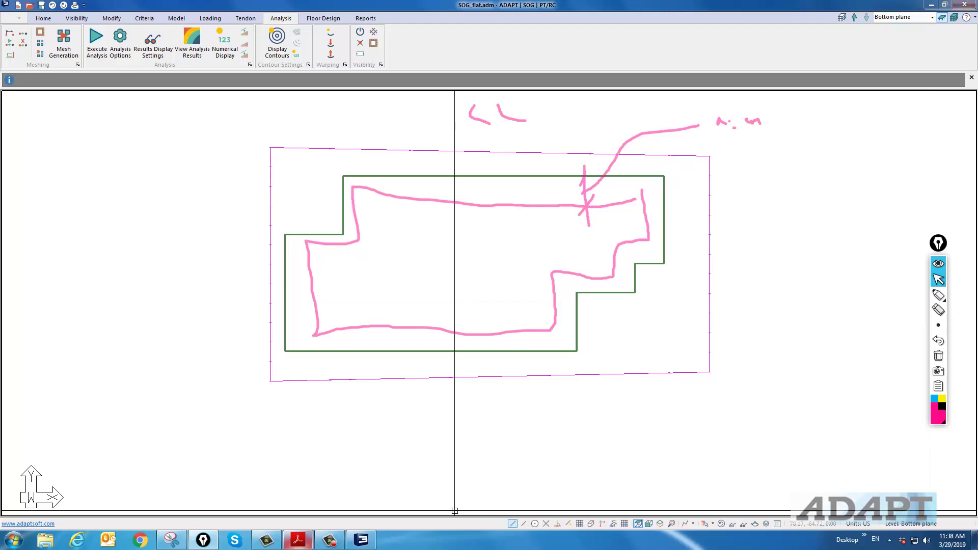
Step: Switch to the SOG manual in Adobe Acrobat Reader, erase the pen annotations and look over the tendon layout pages of Appendix B
left_click(307, 545)
scroll(376, 424, "up", 3)
scroll(377, 423, "up", 6)
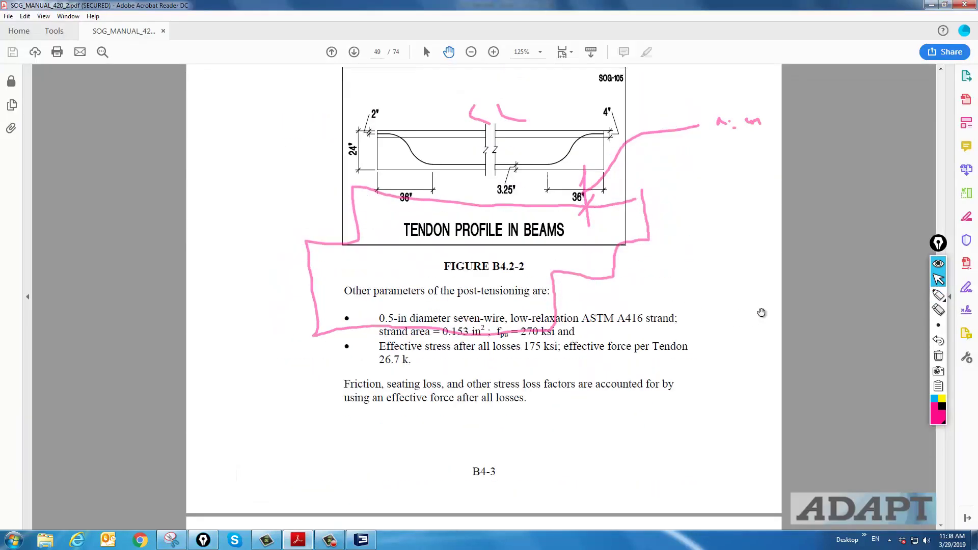
left_click(938, 356)
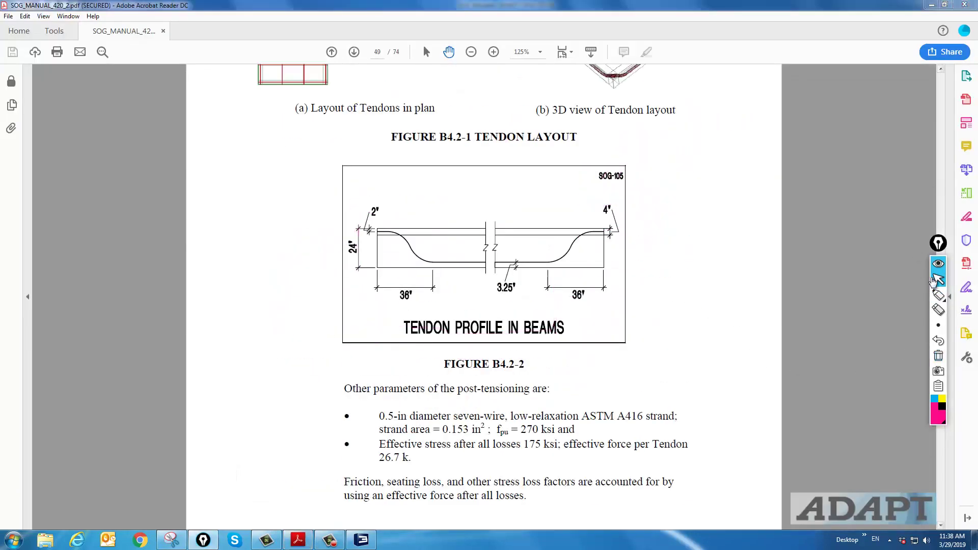
scroll(611, 293, "up", 15)
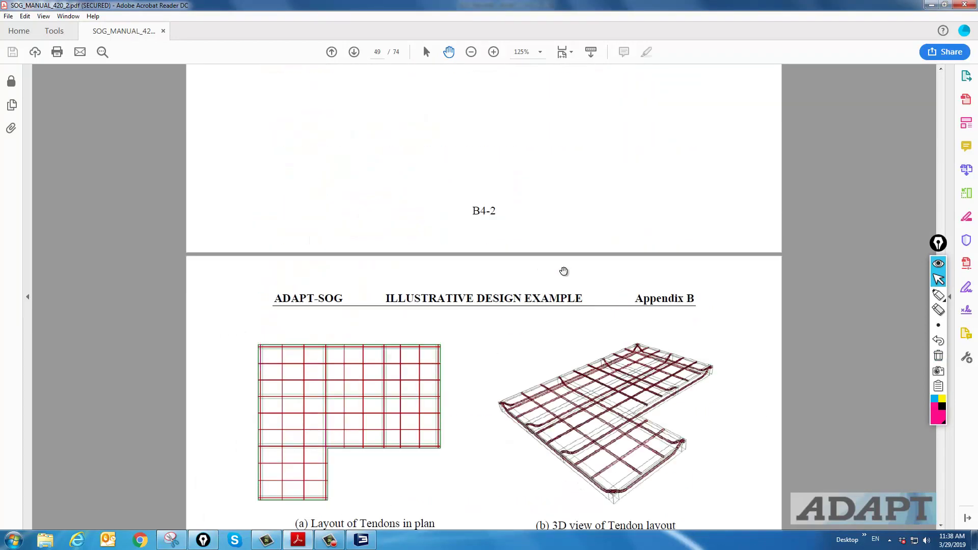
scroll(572, 261, "up", 8)
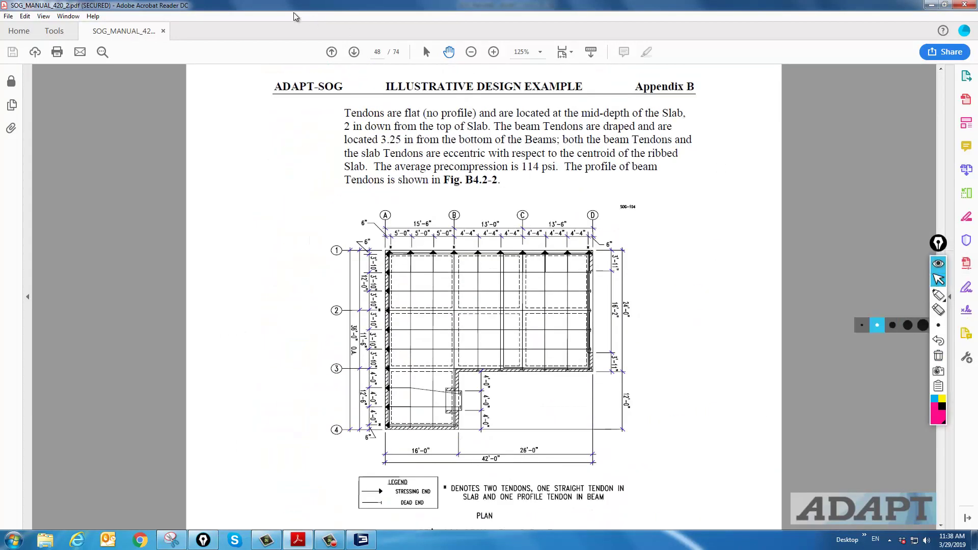
Step: Go back through Appendix B to the PTI Design Method figure on soil response to differential moisture variation
left_click(331, 52)
left_click(331, 52)
left_click(331, 52)
left_click(330, 52)
left_click(331, 52)
left_click(331, 52)
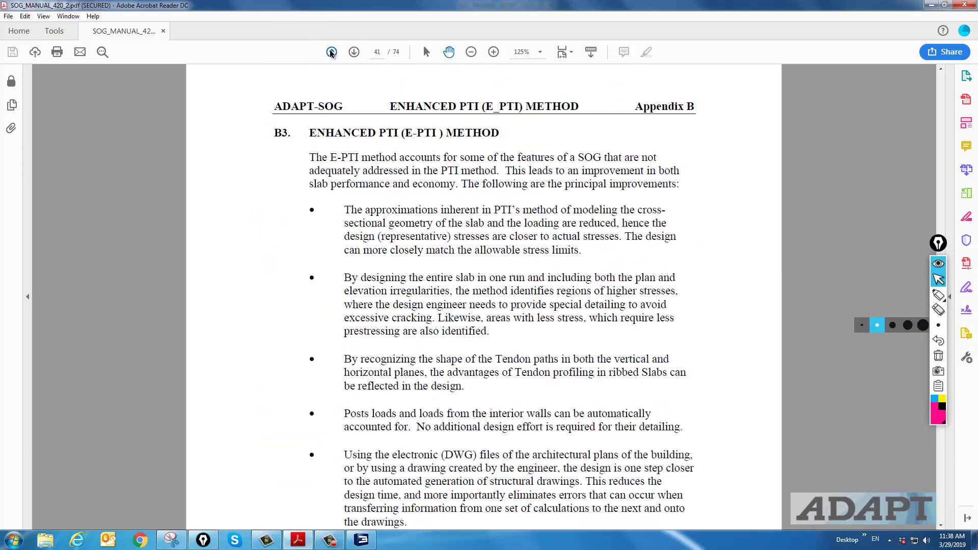
left_click(331, 52)
left_click(330, 51)
left_click(331, 52)
left_click(331, 52)
left_click(330, 52)
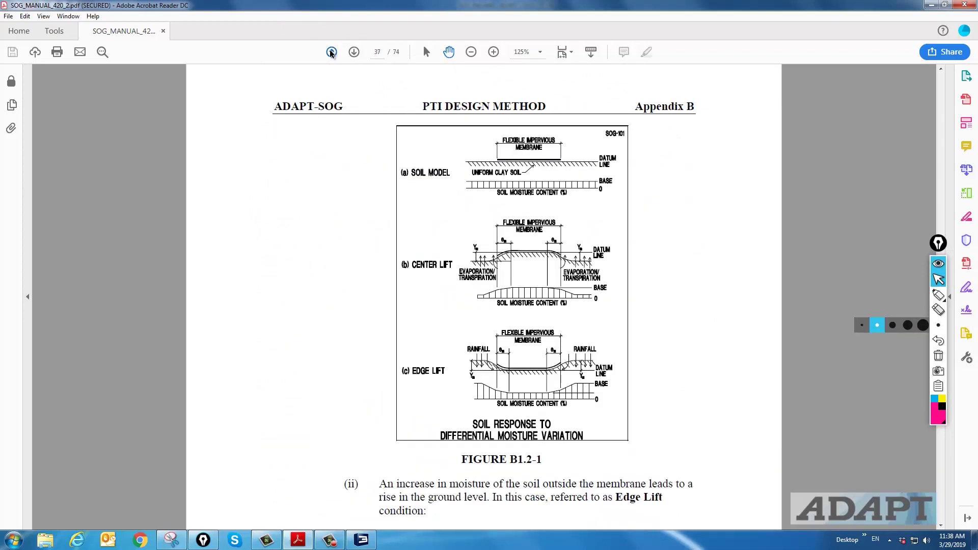
Step: Examine the center lift and edge lift conditions figure and the Center Lift Design Flow Chart in Chapter 4, viewed at 100%
left_click(353, 52)
scroll(436, 210, "down", 10)
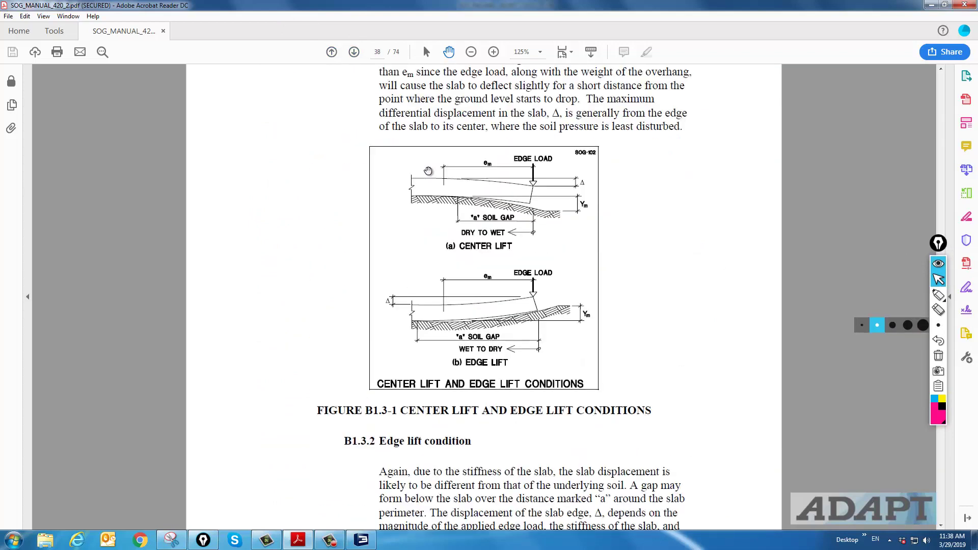
scroll(435, 210, "up", 8)
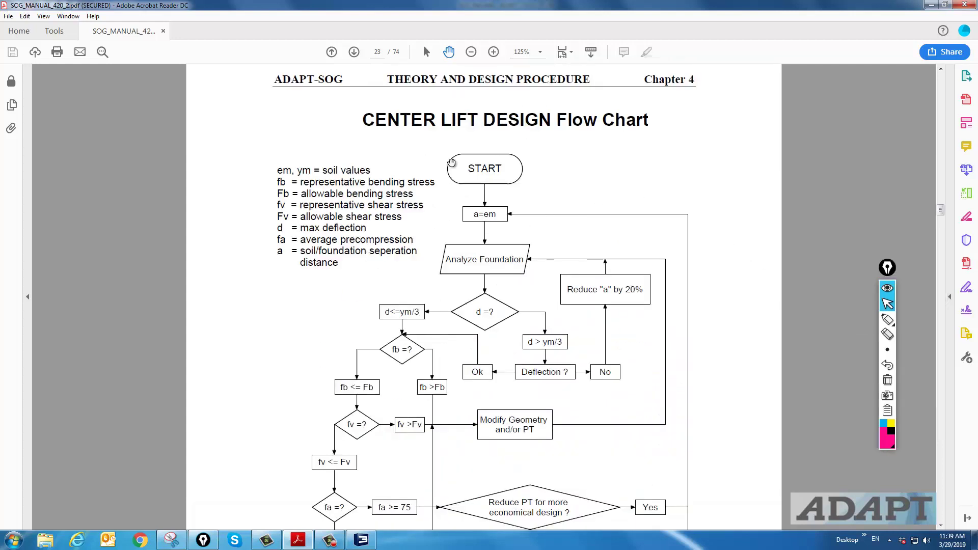
left_click(471, 52)
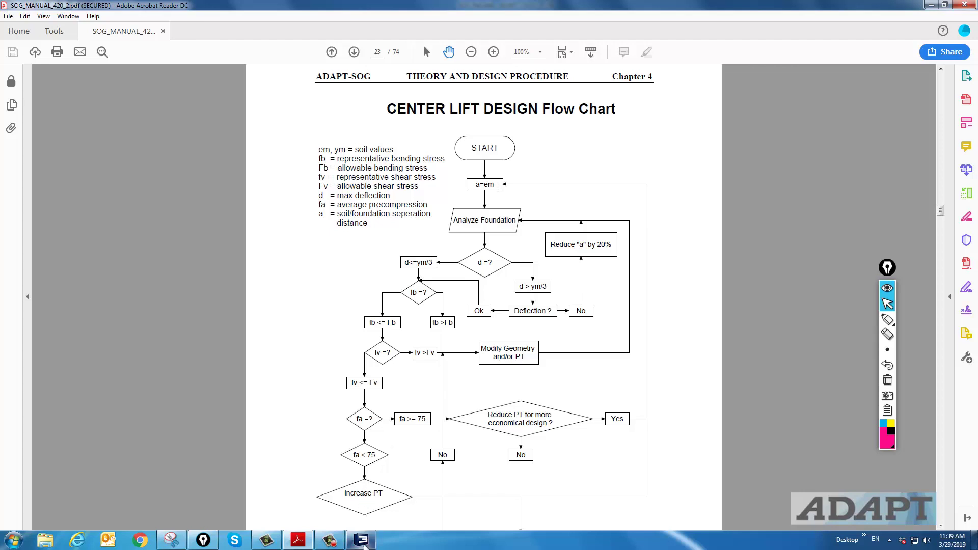
Step: Switch back to ADAPT-Builder and draw an orthogonal line along the slab's upper edge, extending past its upper-right corner
left_click(362, 541)
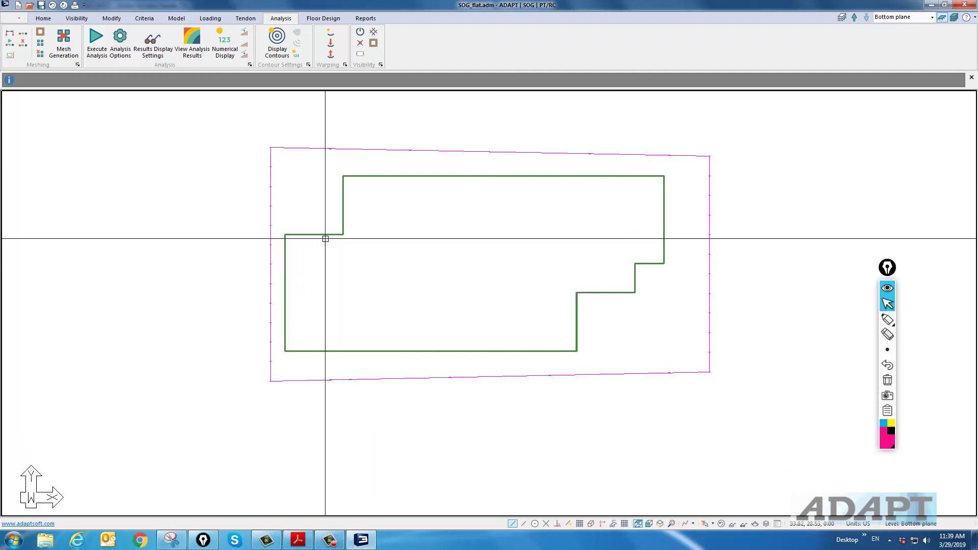
scroll(343, 235, "up", 1)
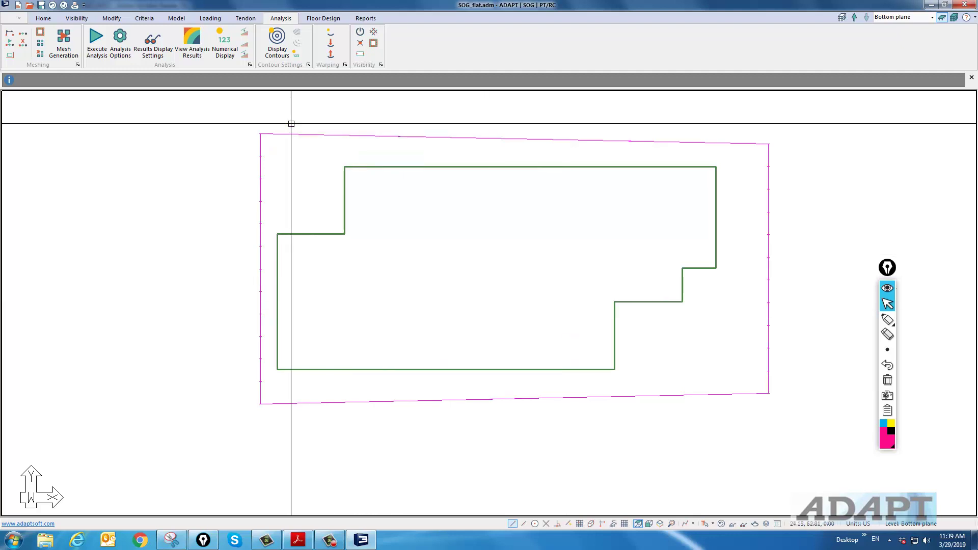
left_click(43, 20)
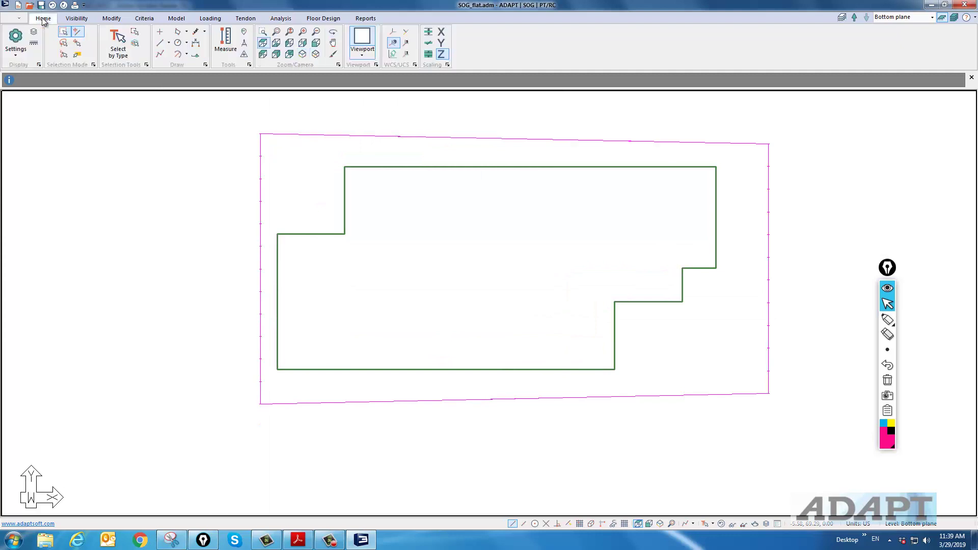
left_click(160, 43)
left_click(344, 168)
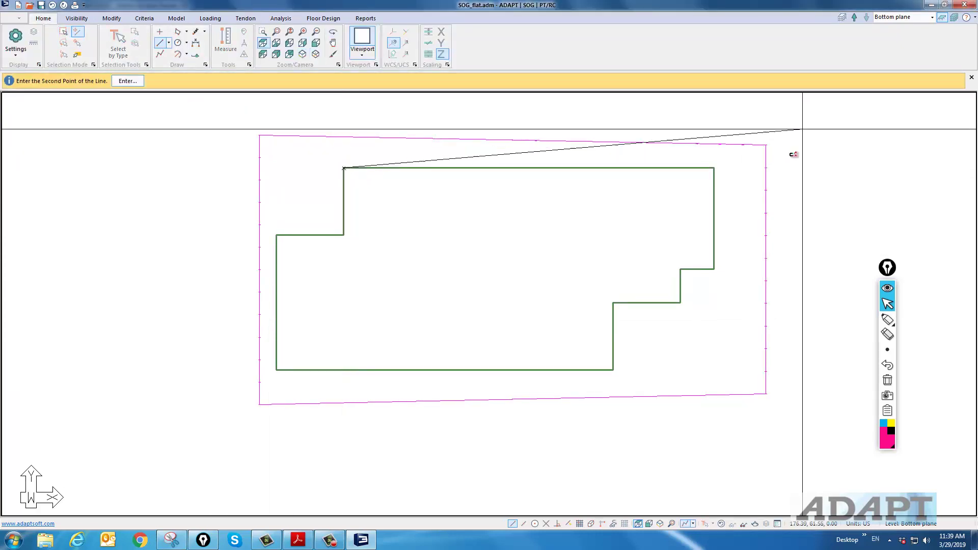
left_click(601, 524)
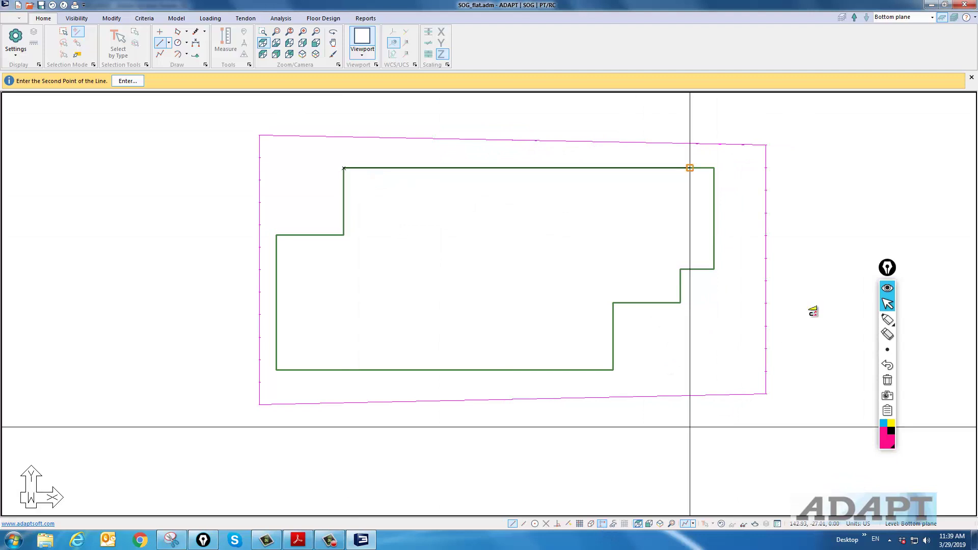
left_click(835, 262)
Step: Draw lines along the slab's right edge and the short horizontal edge below it, each extending past the slab corner
left_click(714, 167)
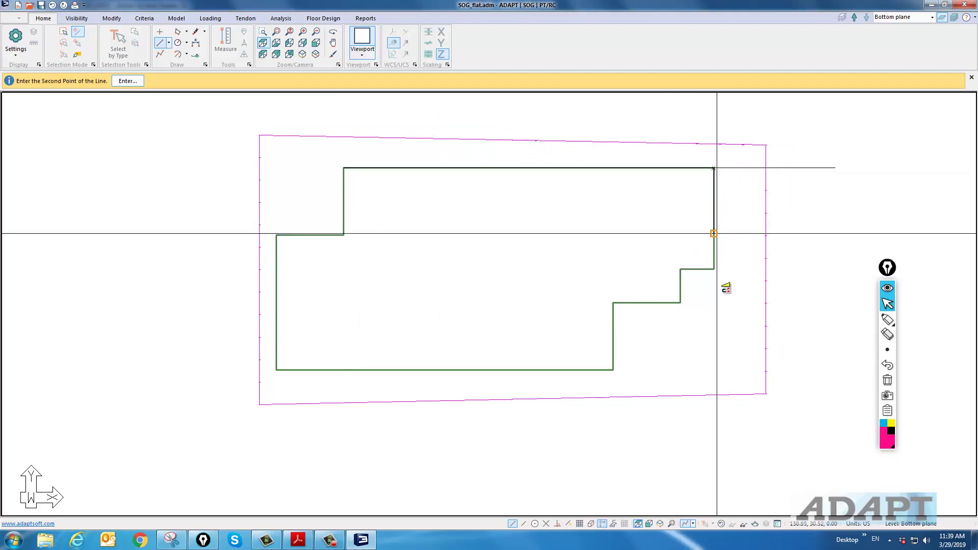
left_click(714, 331)
left_click(713, 269)
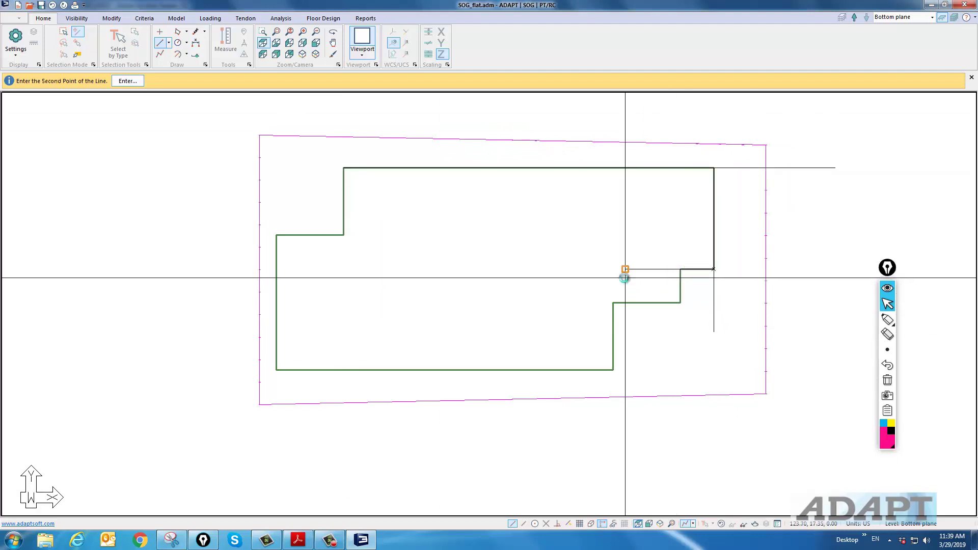
left_click(624, 269)
Step: Draw extended lines along the remaining horizontal edge and both vertical edges of the slab's stepped lower-right side
left_click(680, 303)
left_click(607, 303)
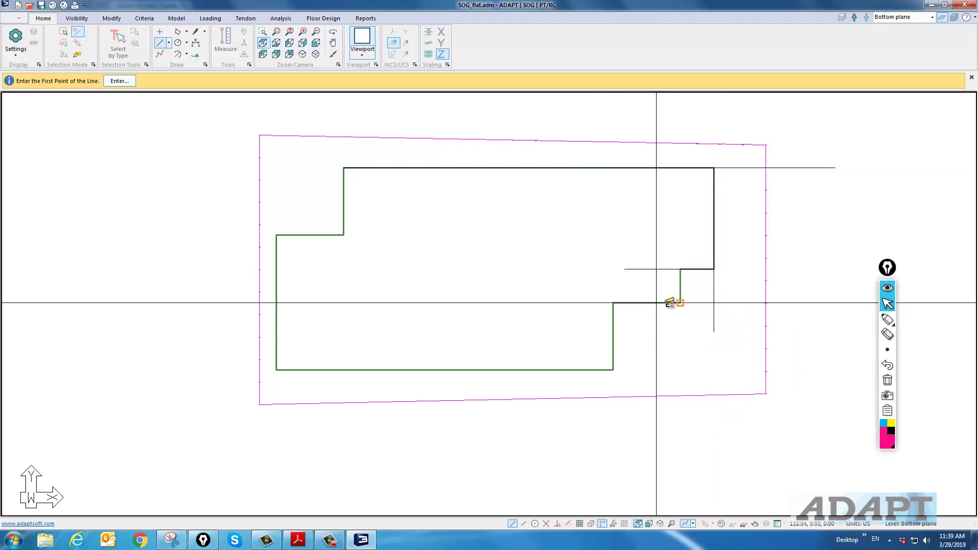
left_click(680, 268)
left_click(680, 330)
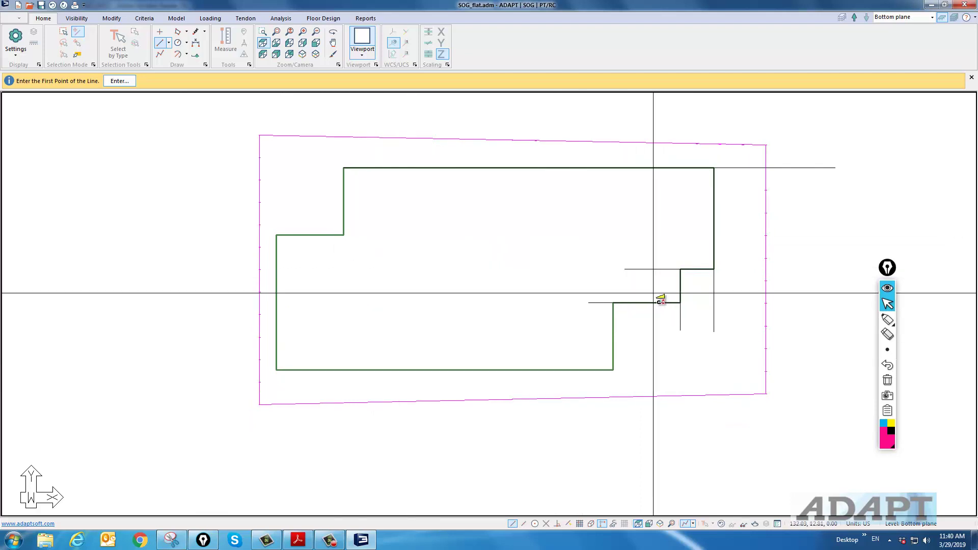
left_click(614, 304)
left_click(615, 393)
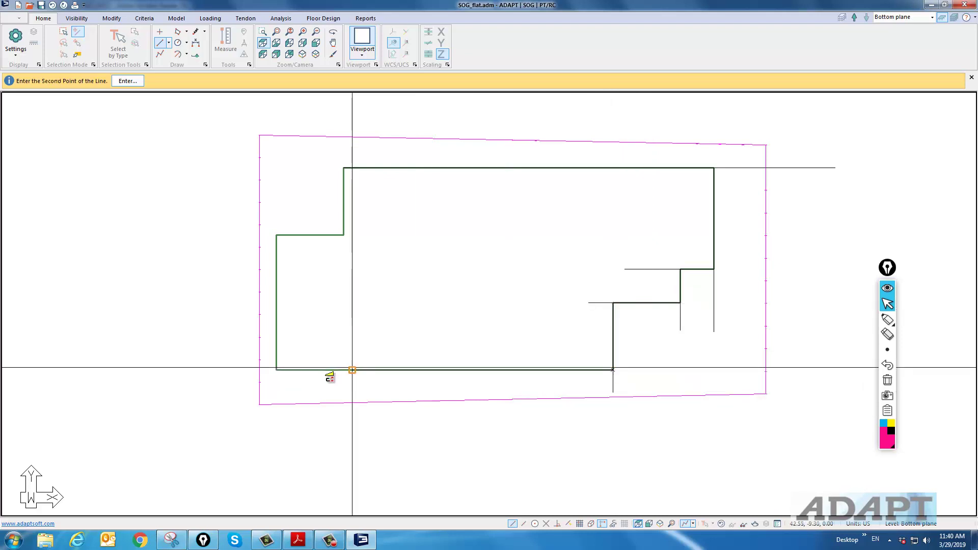
Step: Draw extended lines along the slab's bottom edge, its left edge and the vertical edge of the upper-left notch
left_click(281, 232)
left_click(291, 400)
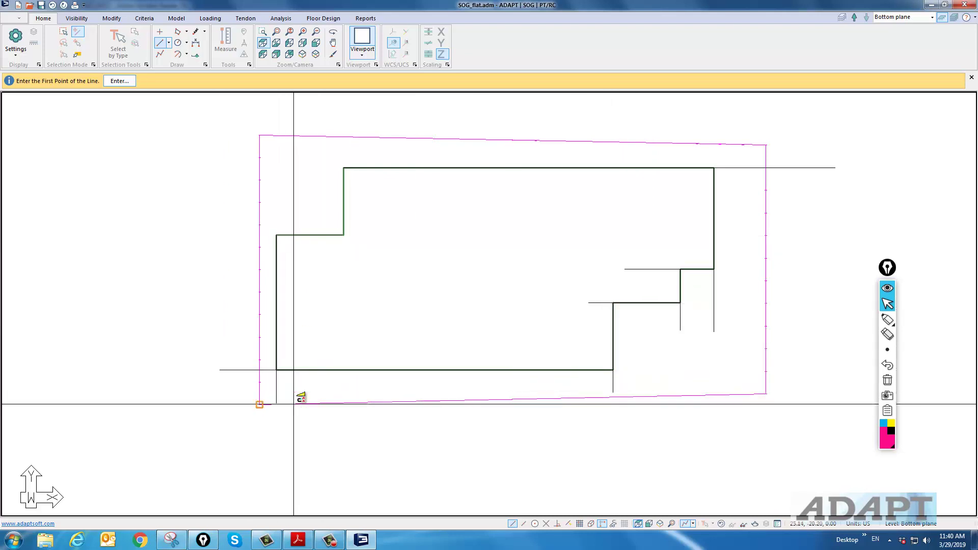
left_click(343, 167)
left_click(344, 292)
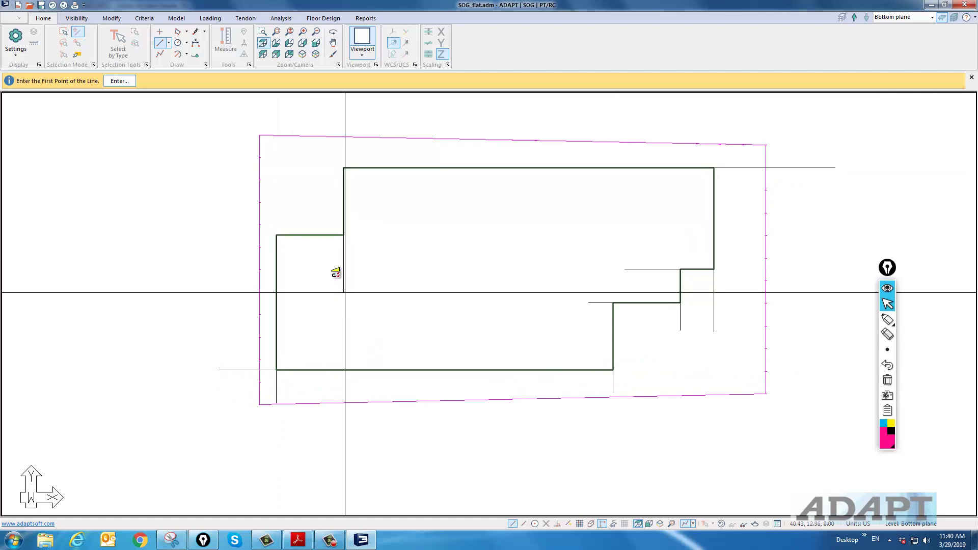
Step: Draw an extended line along the horizontal edge of the slab's upper-left notch and finish the line command
left_click(293, 235)
left_click(382, 239)
right_click(447, 216)
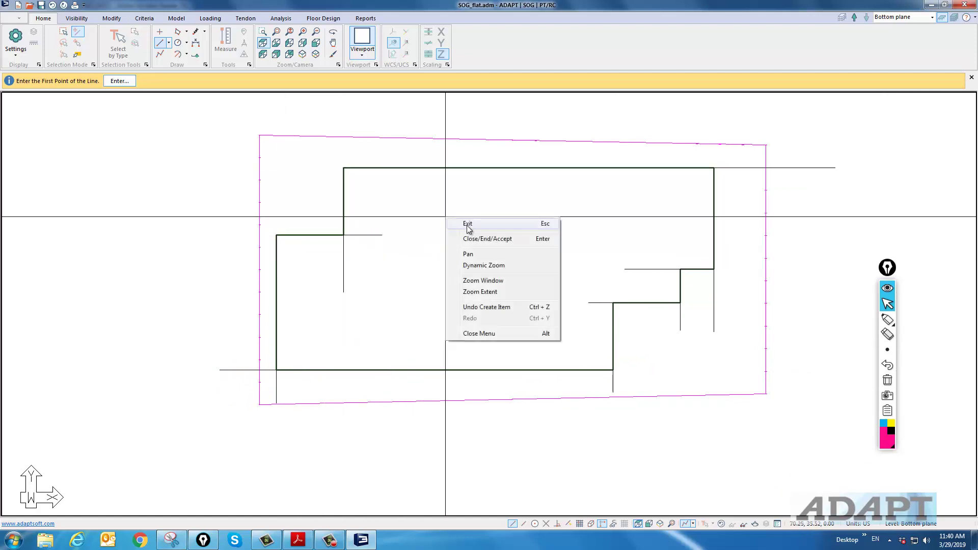
left_click(468, 227)
Step: Move the upper-edge and notch horizontal lines down into the slab, and the two left-side vertical lines 5 ft in X
left_click(751, 167)
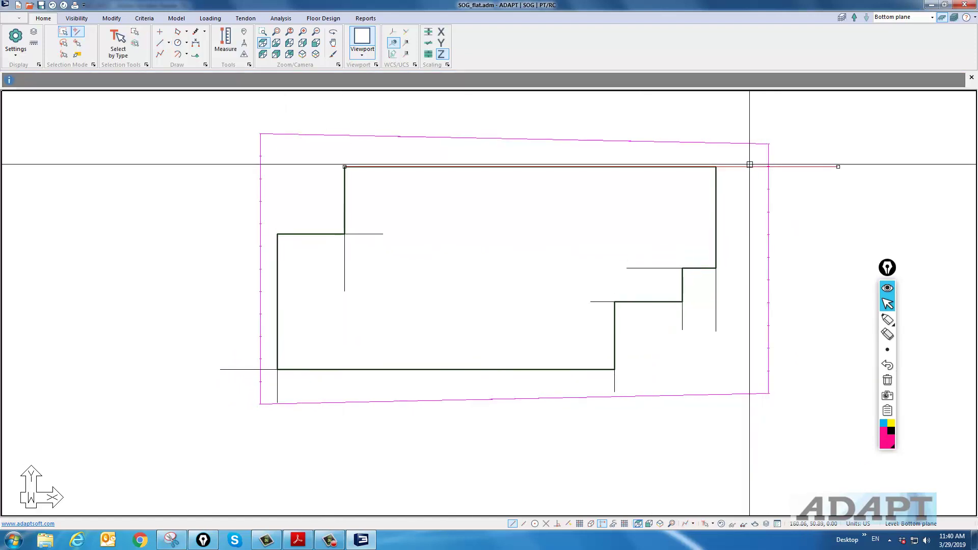
left_click(362, 234)
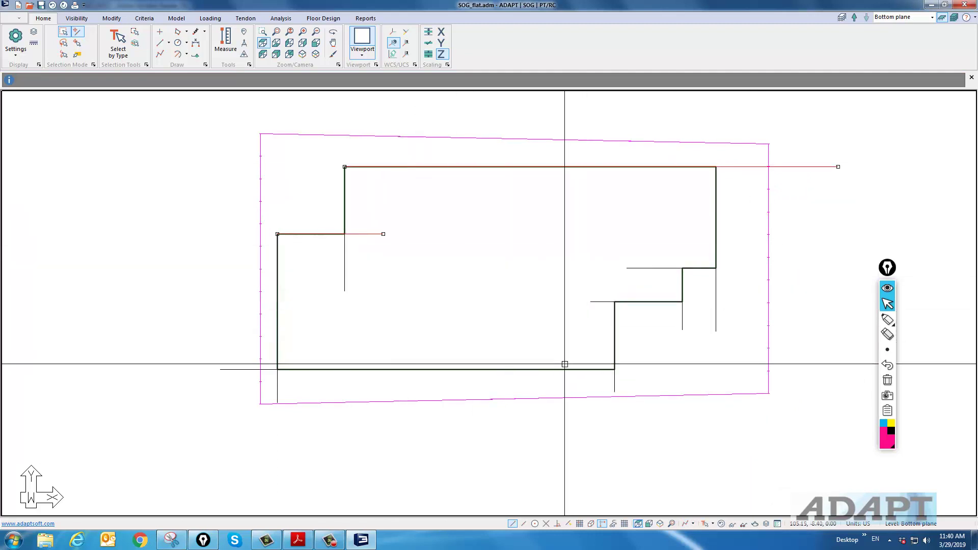
left_click(111, 18)
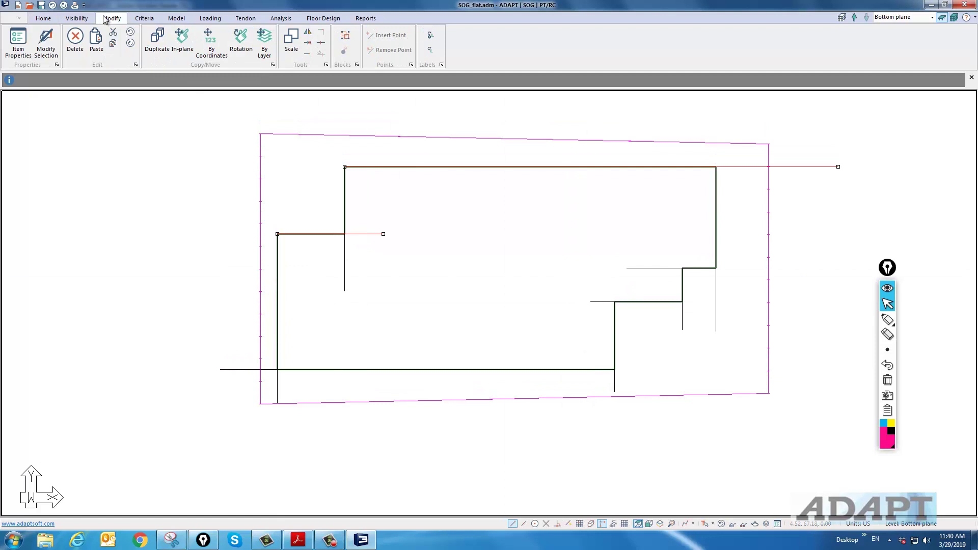
left_click(210, 43)
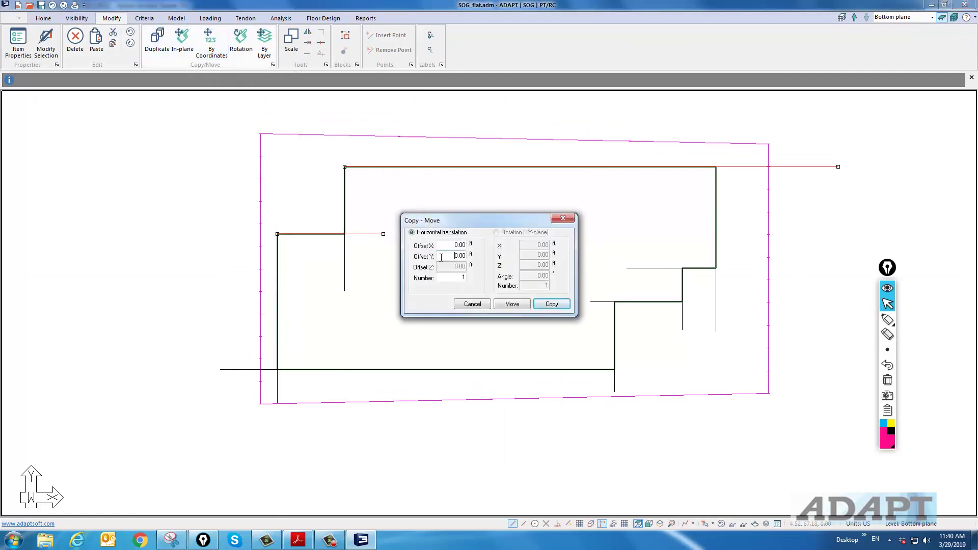
left_click(511, 307)
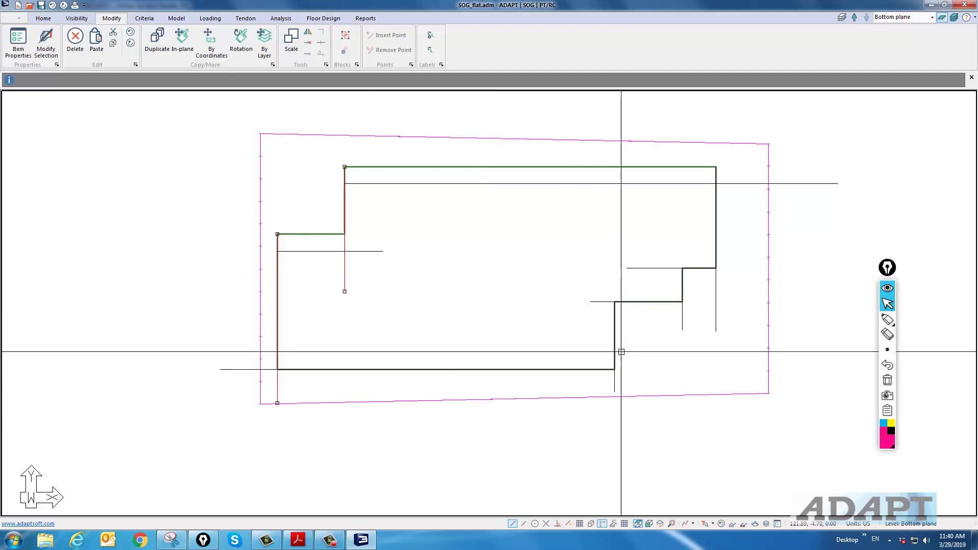
left_click(205, 33)
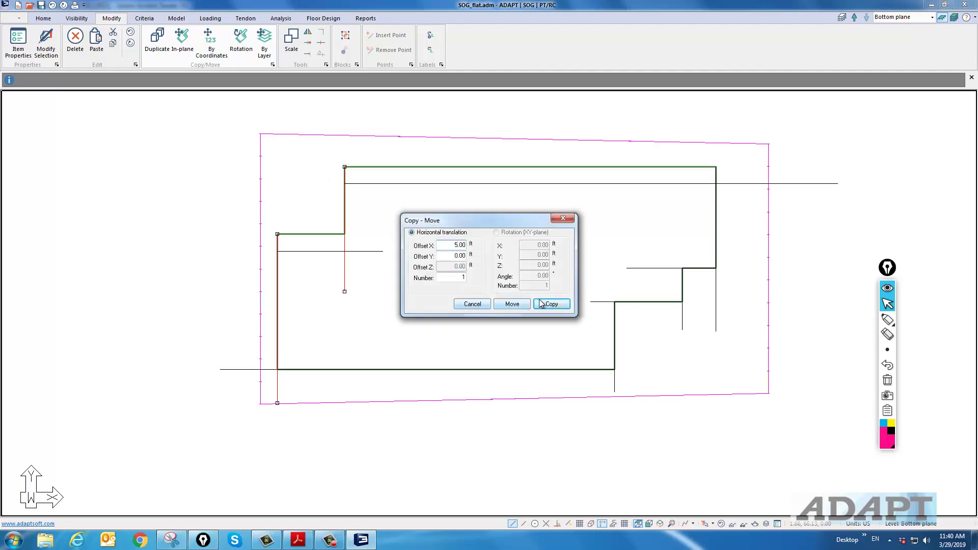
left_click(512, 303)
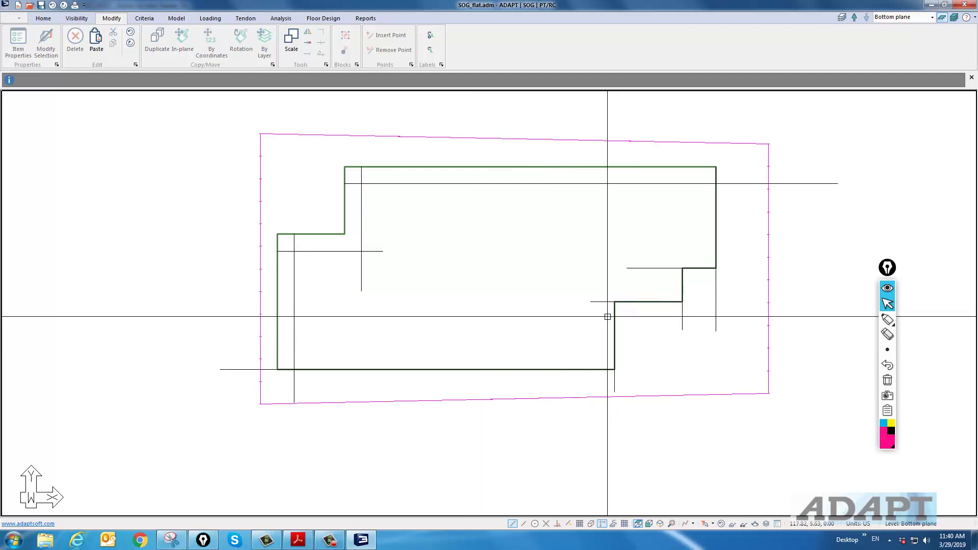
Step: Move the lines on the bottom edge and the two stepped lower-right horizontal edges 5 ft in Y
left_click(600, 302)
left_click(637, 268, "ctrl")
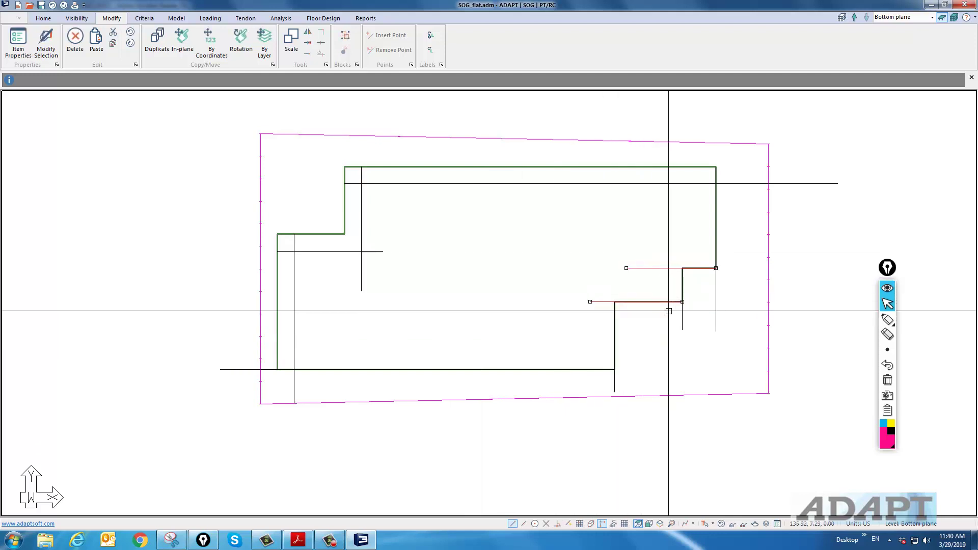
left_click(222, 369, "ctrl")
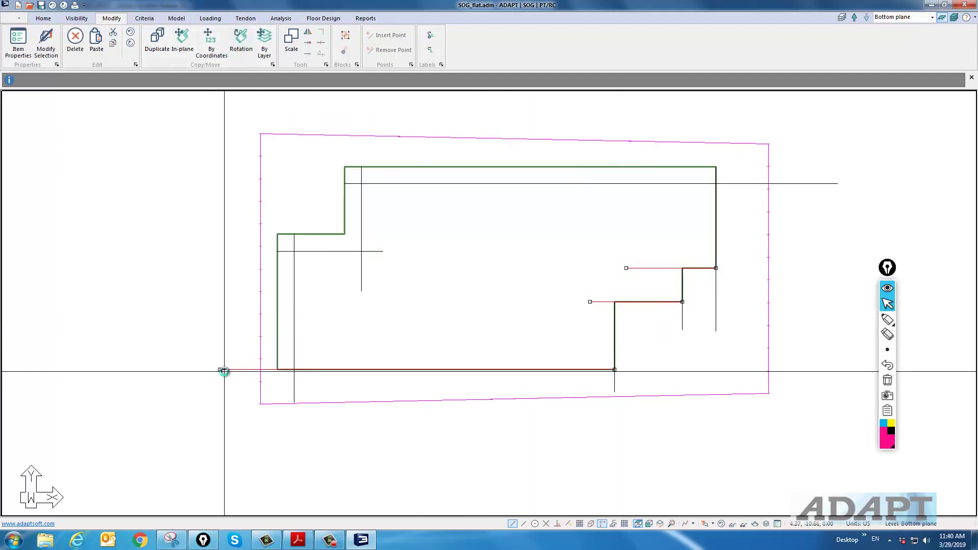
left_click(208, 40)
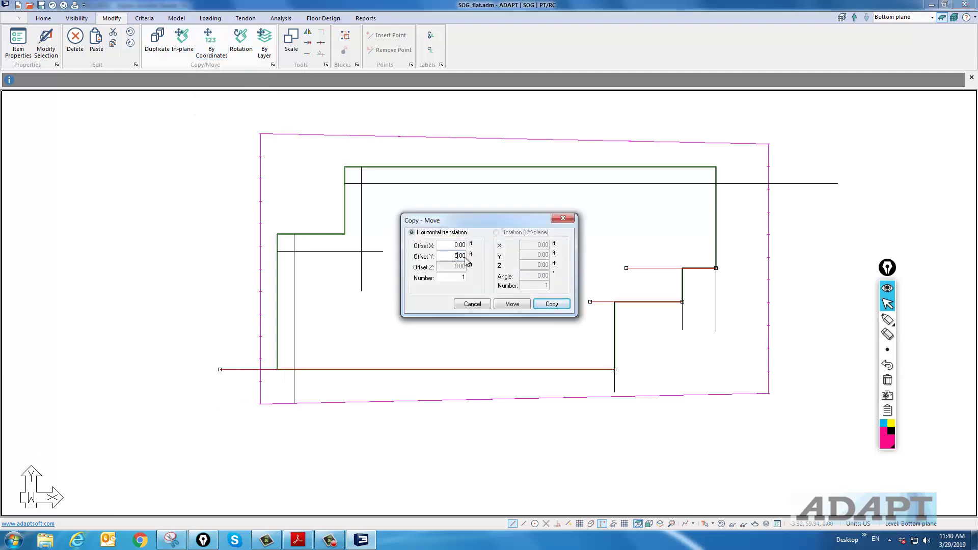
left_click(518, 304)
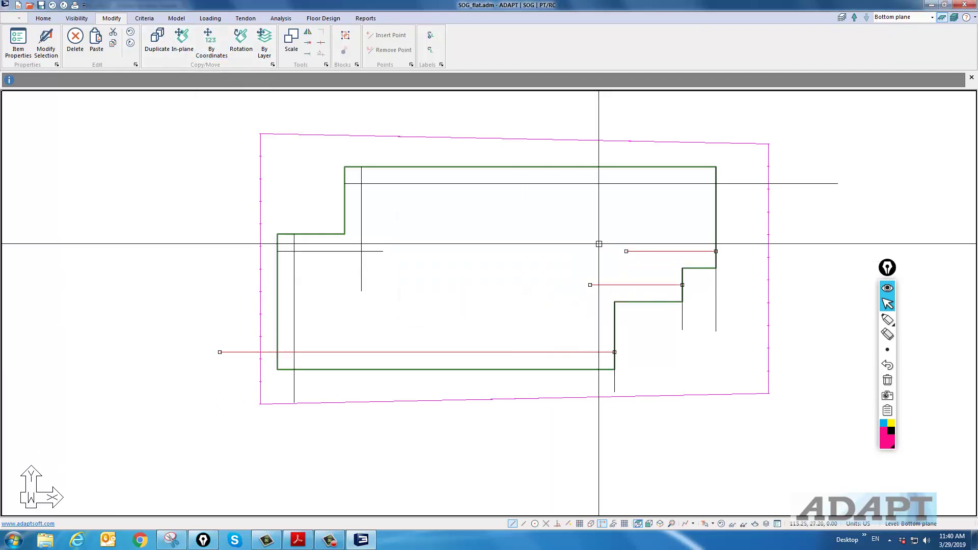
Step: Move the lines on the right edge and the two stepped lower-right vertical edges -5 ft in X
left_click(617, 378)
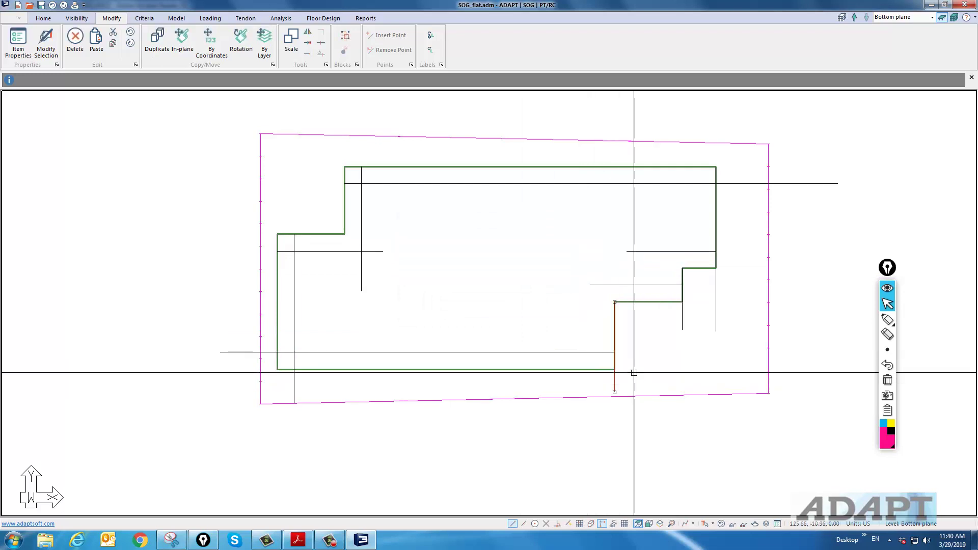
left_click(682, 323)
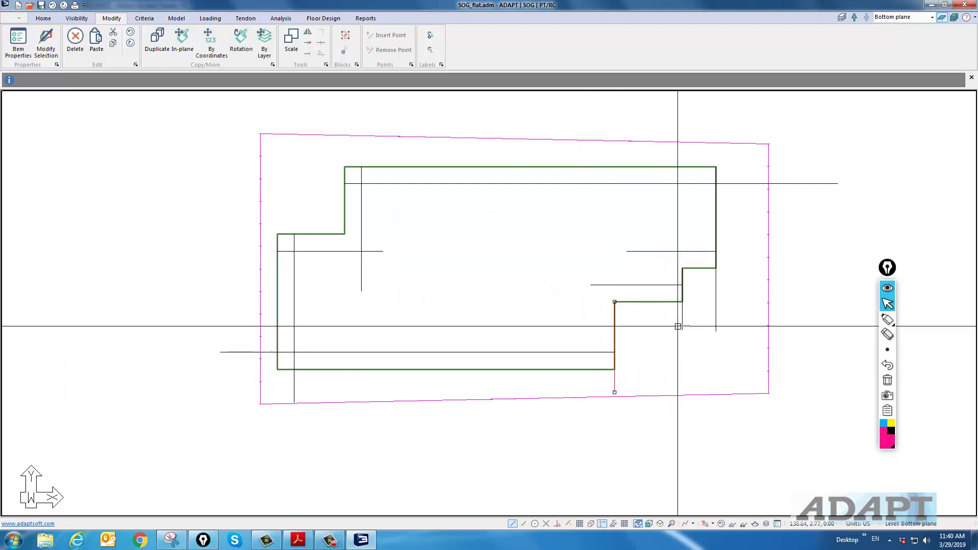
left_click(715, 320)
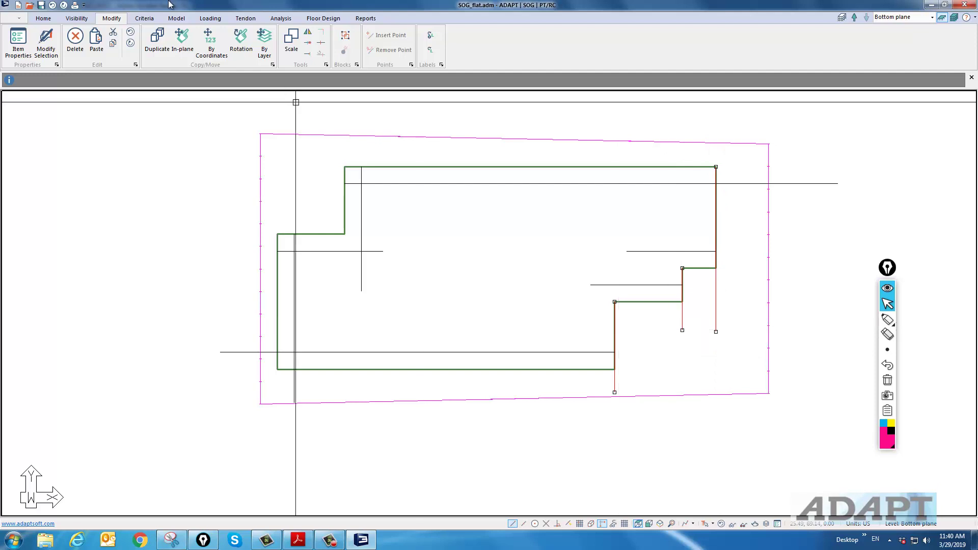
left_click(209, 42)
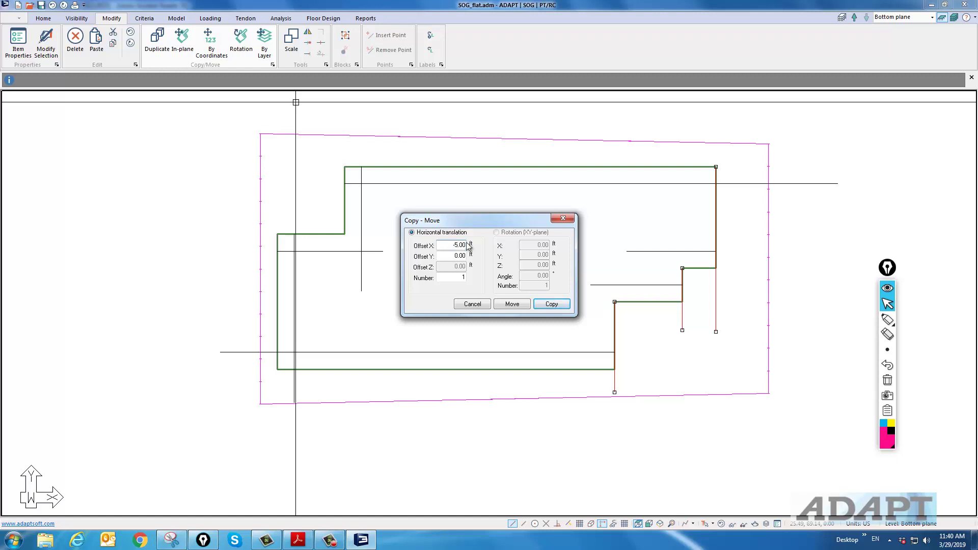
left_click(512, 304)
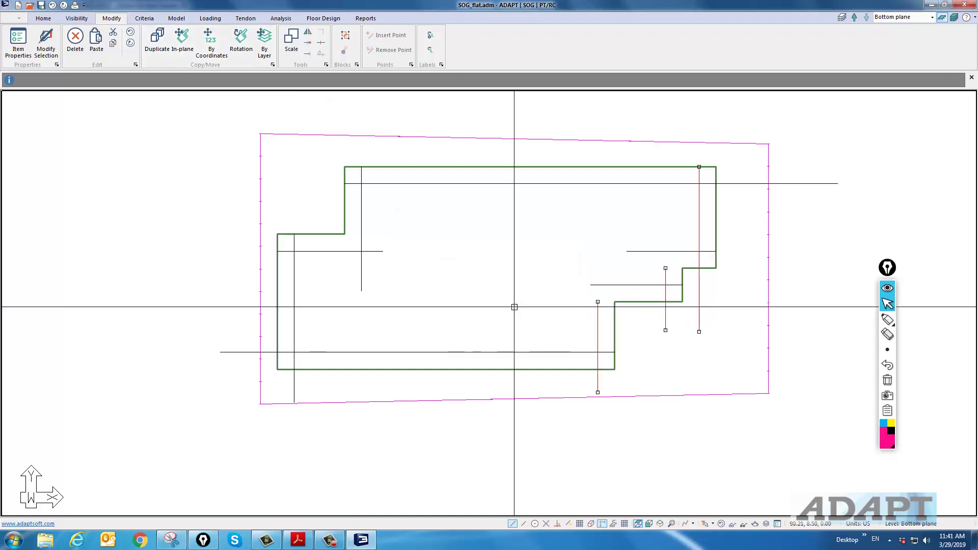
Step: Draw vertical lines extending the two stepped lower-right vertical lines upward past the offset horizontal lines
scroll(594, 326, "up", 1)
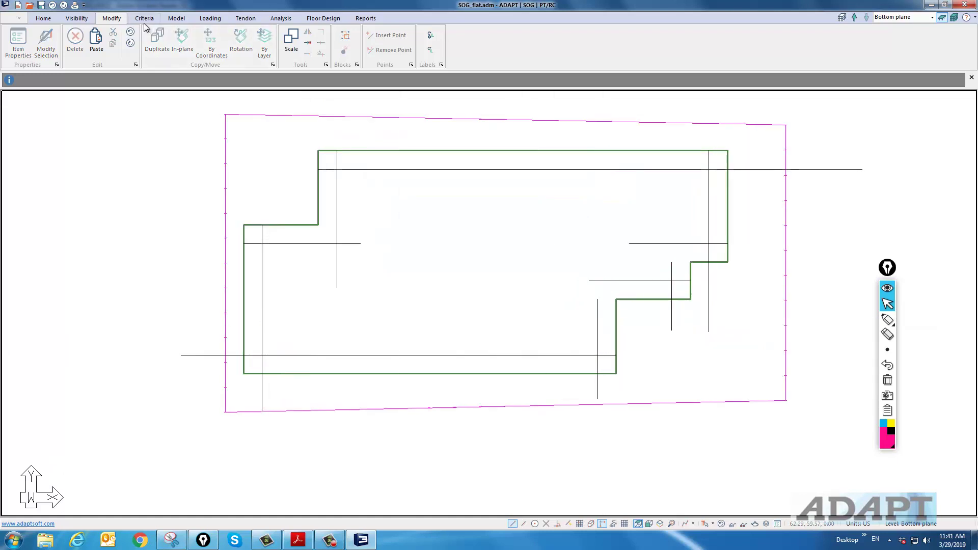
left_click(44, 19)
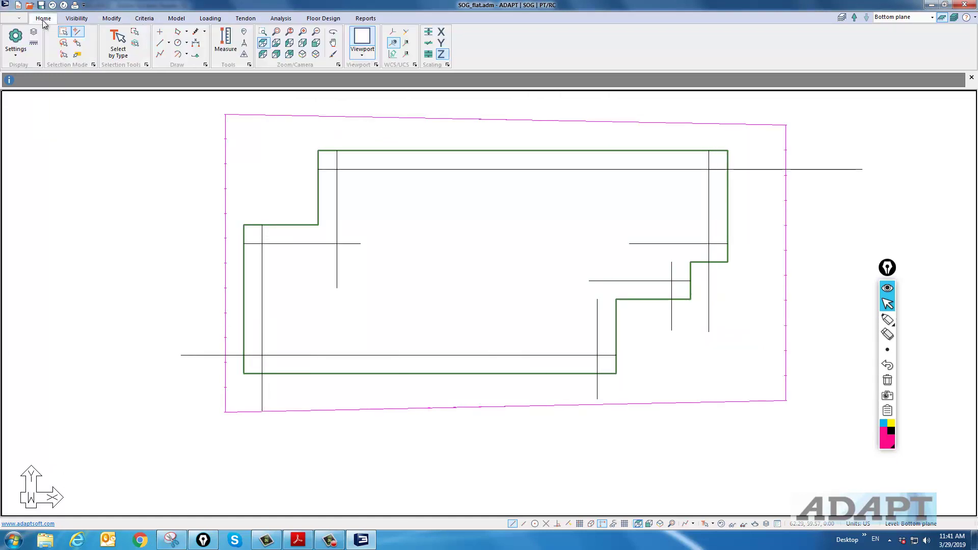
left_click(164, 44)
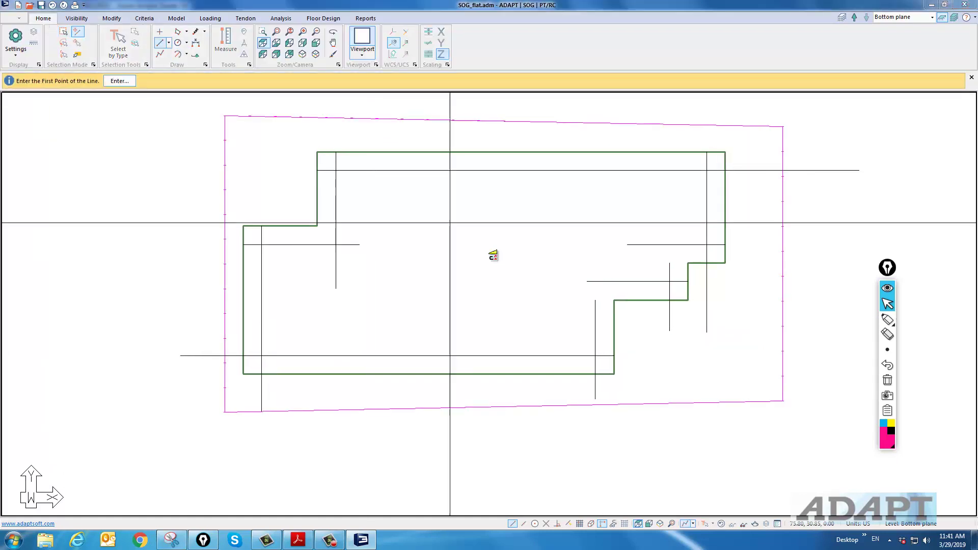
left_click(595, 300)
left_click(596, 248)
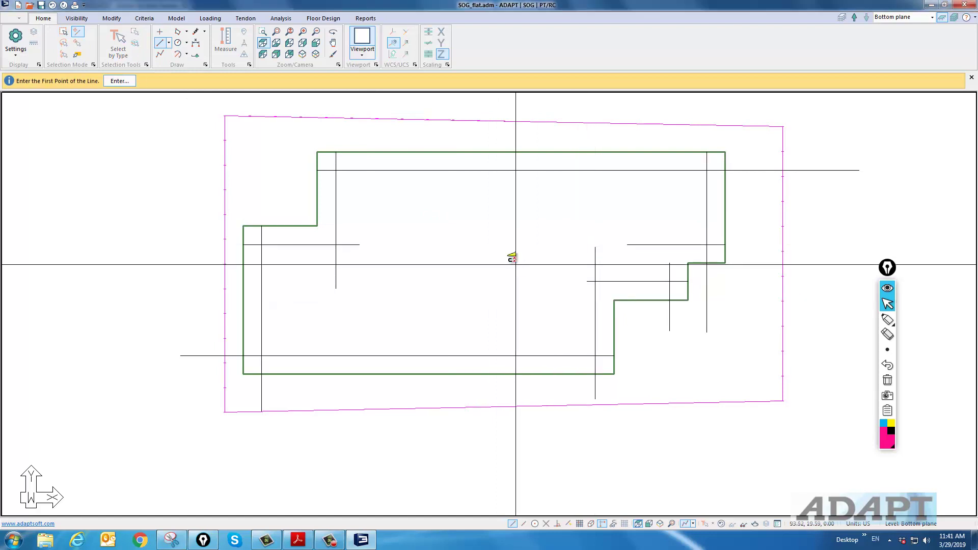
left_click(669, 264)
left_click(670, 227)
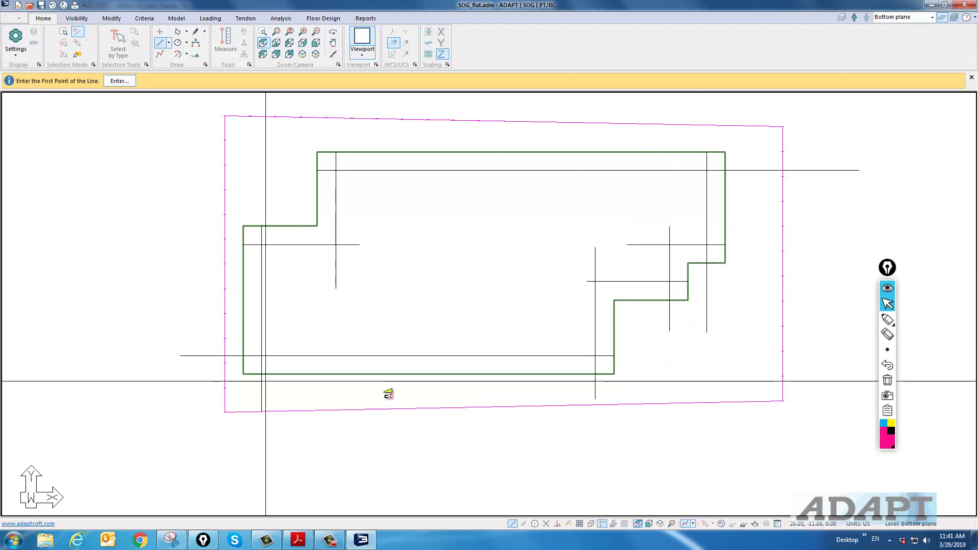
left_click(574, 202)
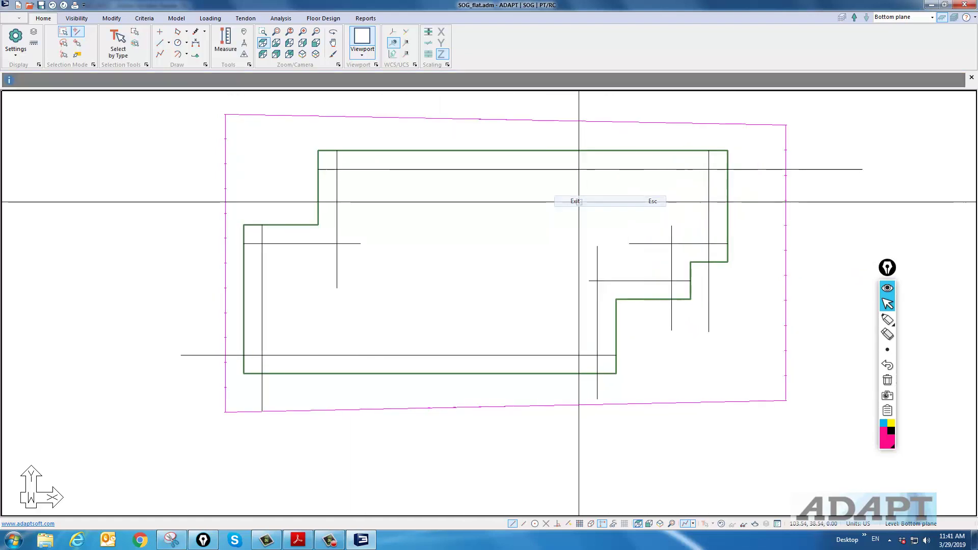
Step: Delete the existing soil support region surrounding the slab
scroll(463, 247, "down", 2)
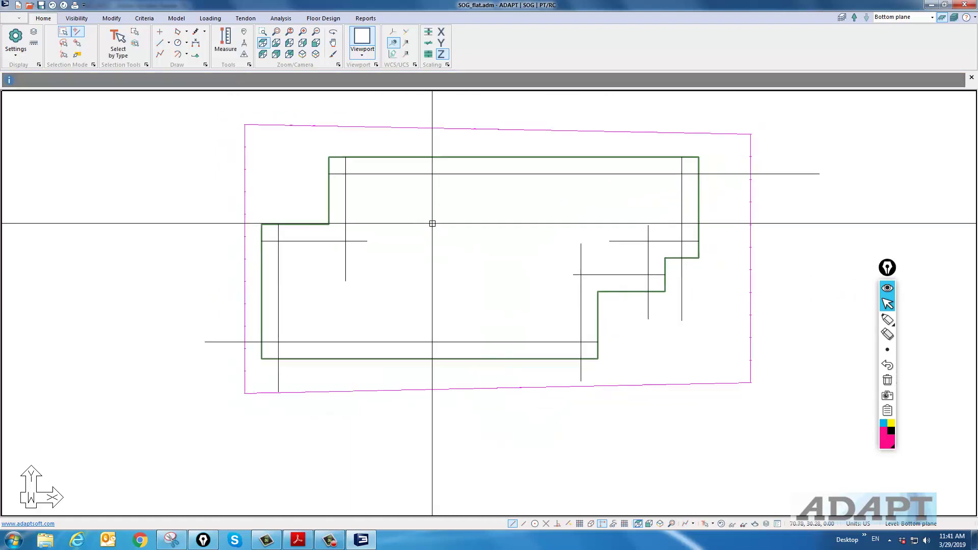
left_click(474, 133)
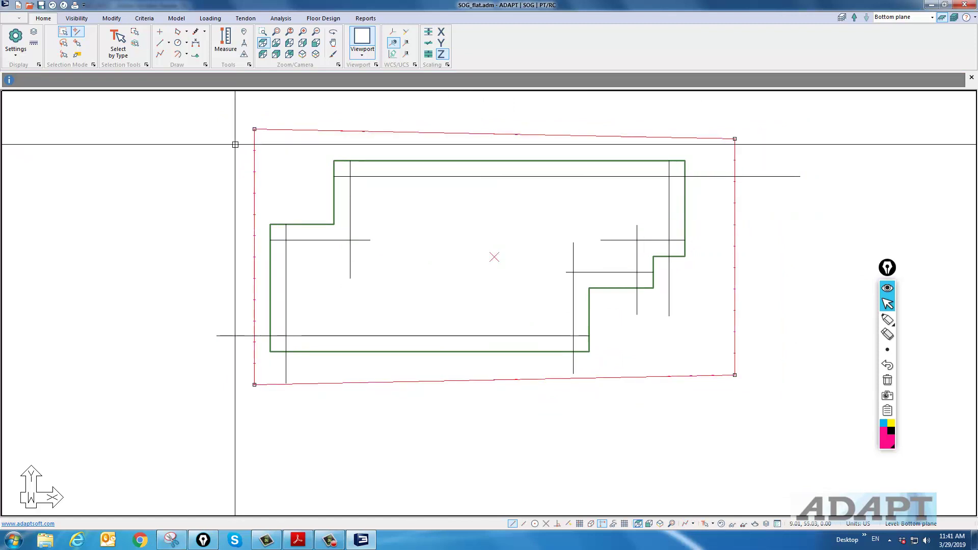
key("Delete")
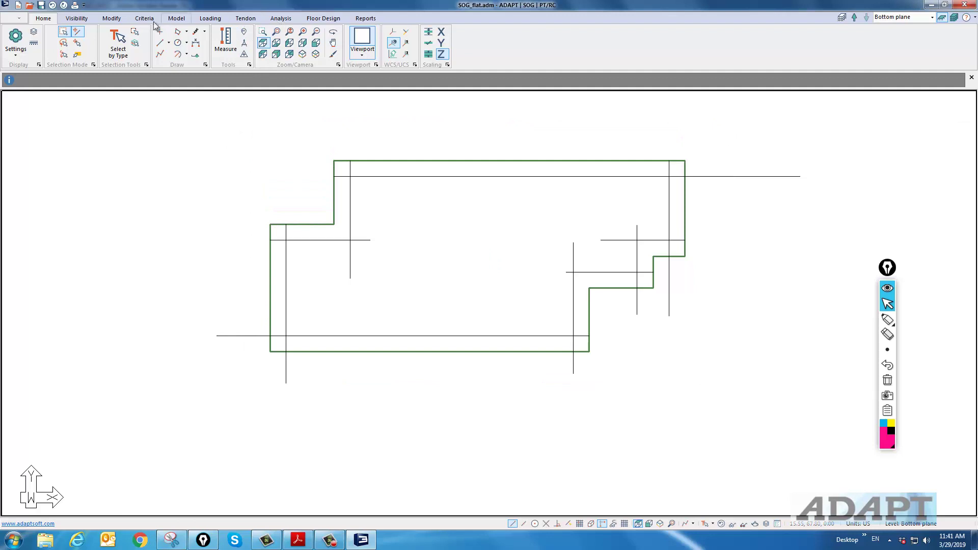
Step: Start a new soil support with intersection snapping, placing corners where the offset lines cross at upper left, upper right and below upper right
left_click(176, 19)
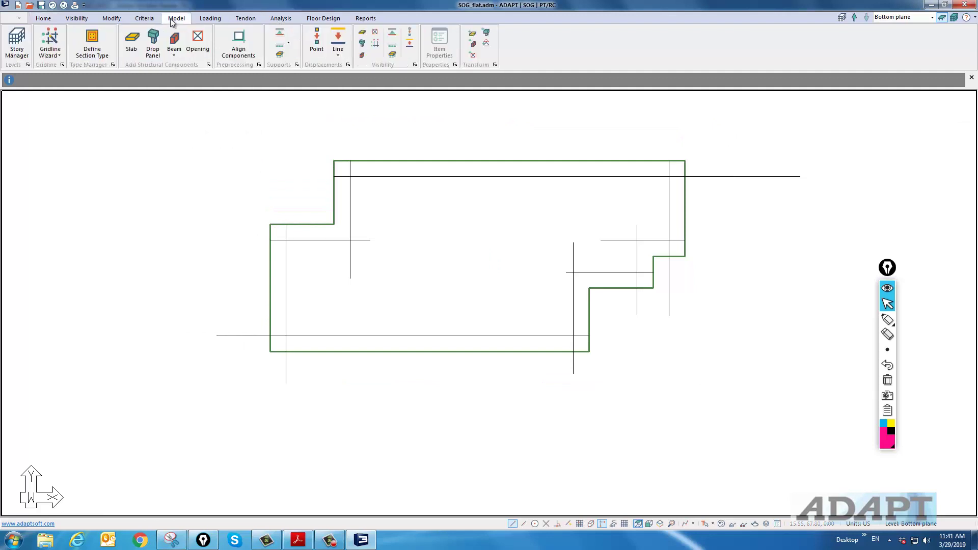
left_click(277, 54)
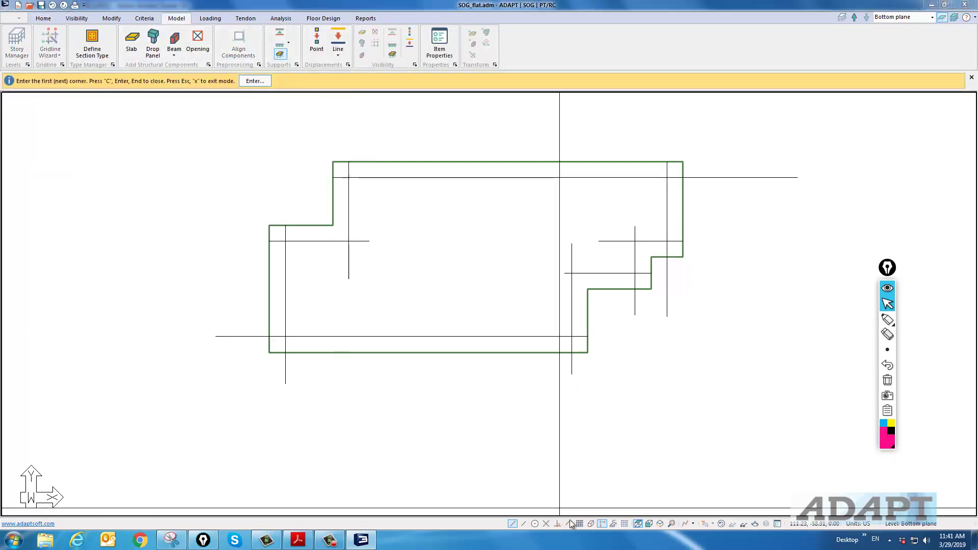
left_click(545, 524)
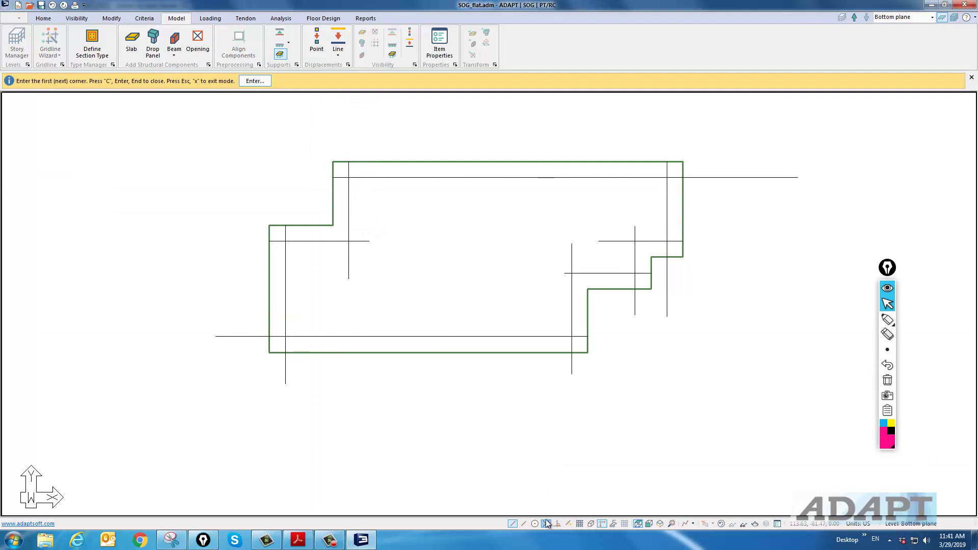
left_click(349, 177)
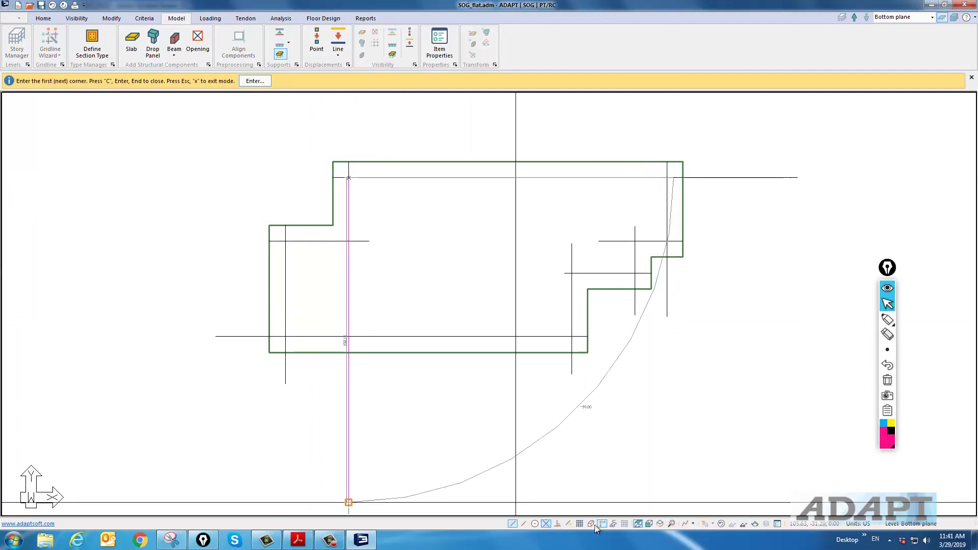
left_click(667, 177)
left_click(667, 241)
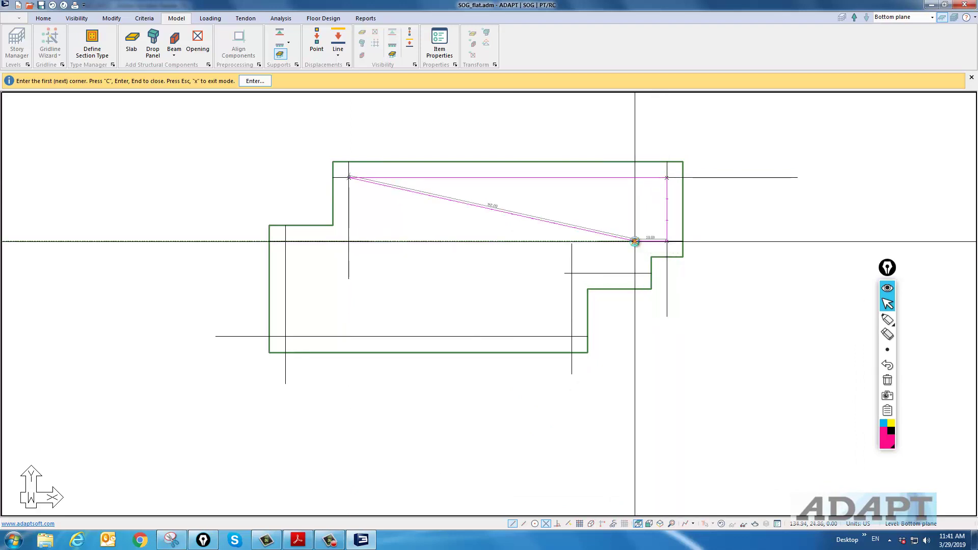
Step: Finish the soil support outline through the remaining offset-line intersections, clockwise from the lower-right steps to the upper-left notch, and close it
left_click(635, 241)
left_click(635, 273)
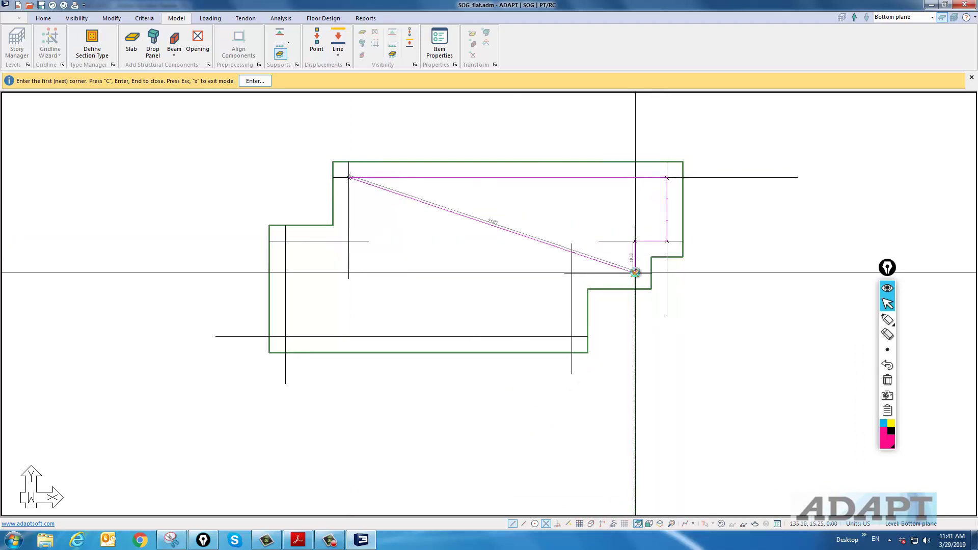
left_click(572, 273)
left_click(572, 336)
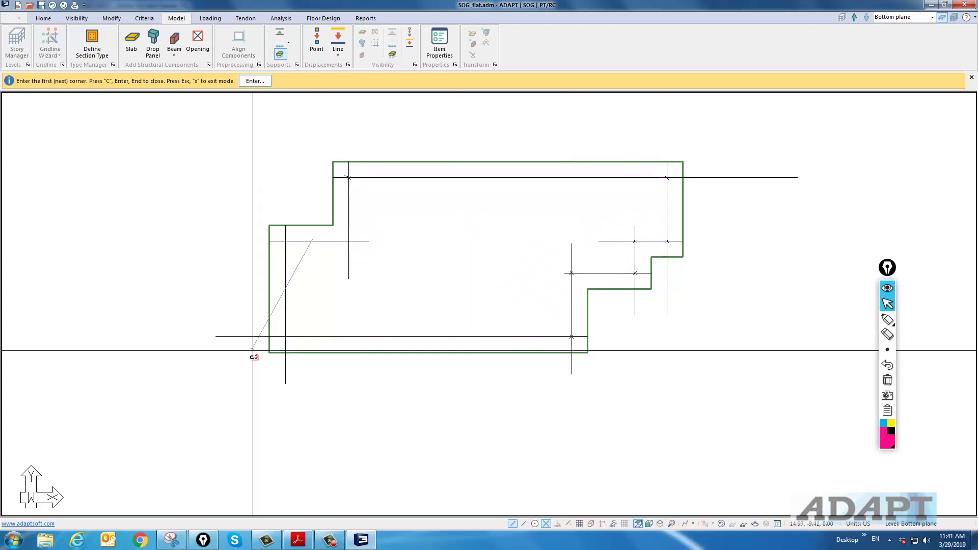
left_click(286, 337)
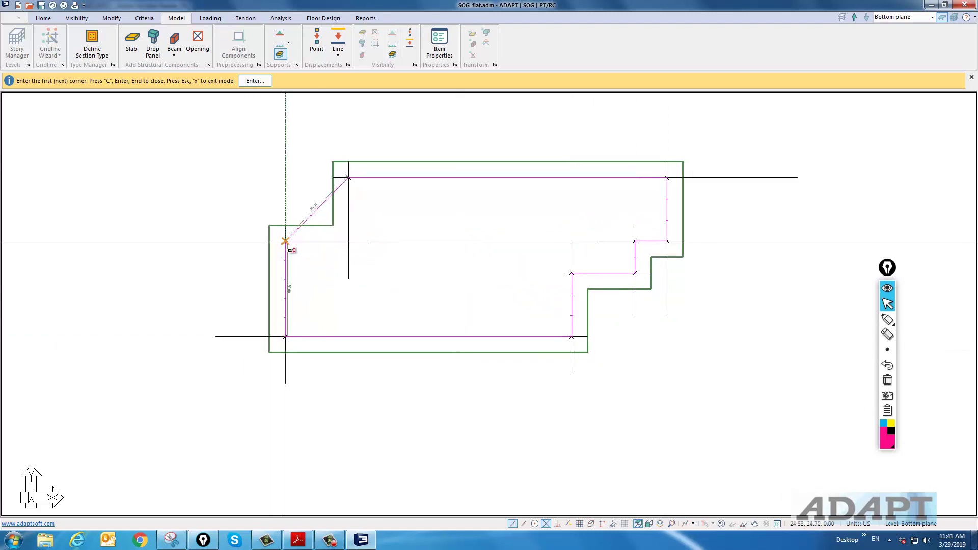
left_click(285, 241)
left_click(349, 241)
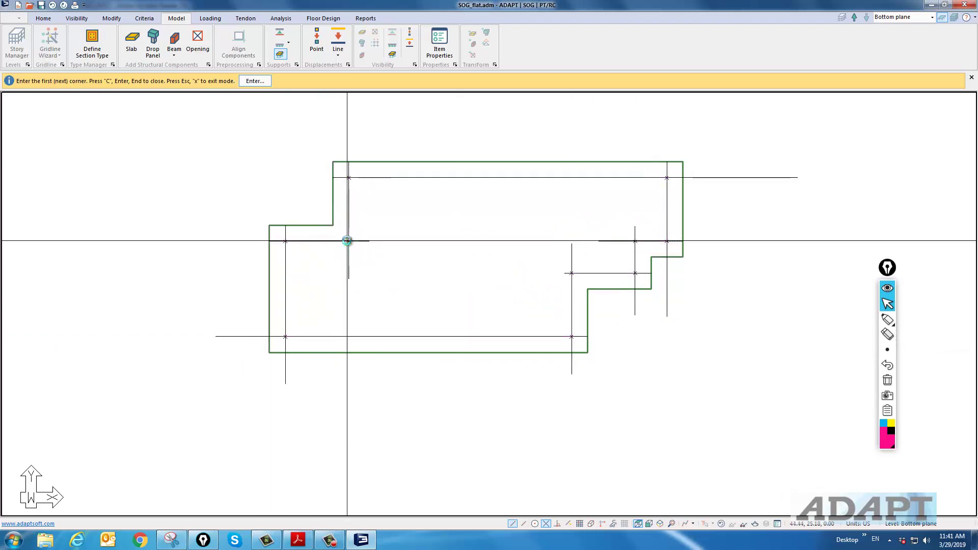
scroll(454, 286, "down", 3)
right_click(452, 144)
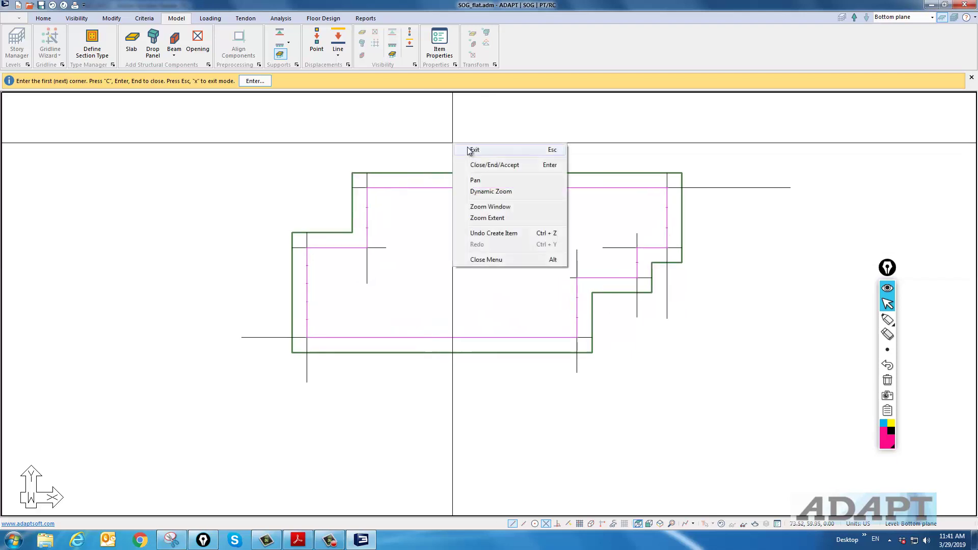
left_click(461, 147)
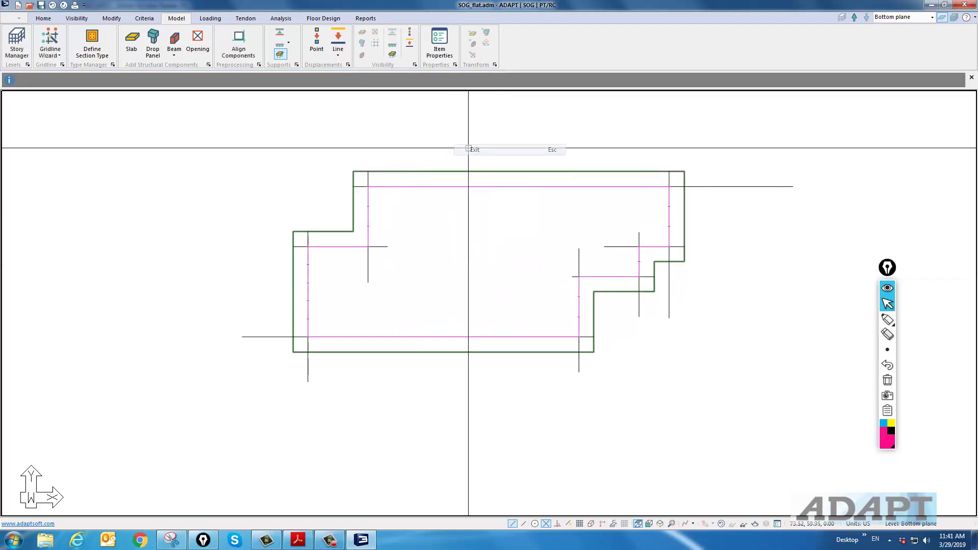
left_click(887, 319)
mouse_move(565, 162)
left_mouse_down()
mouse_move(556, 197)
mouse_move(570, 172)
mouse_move(590, 186)
left_mouse_up()
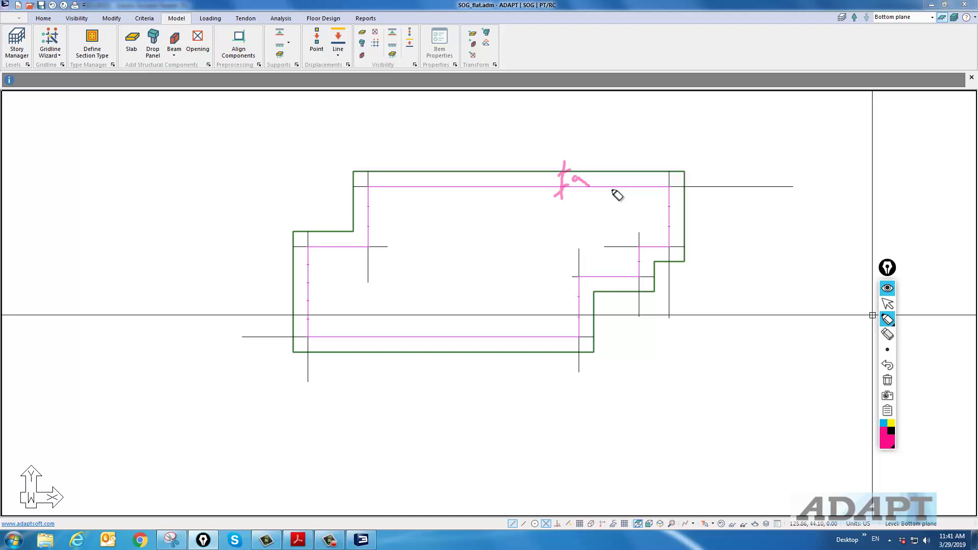
left_click(887, 304)
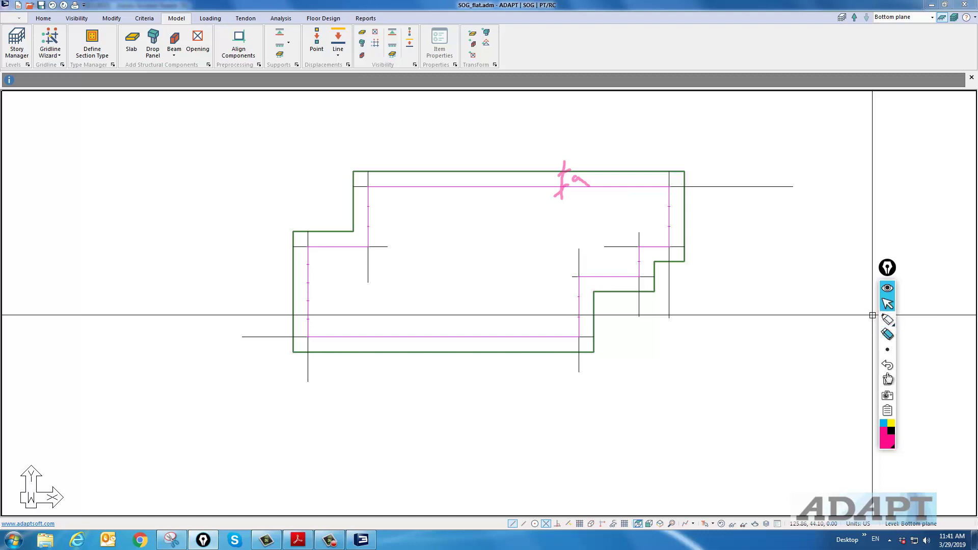
left_click(887, 381)
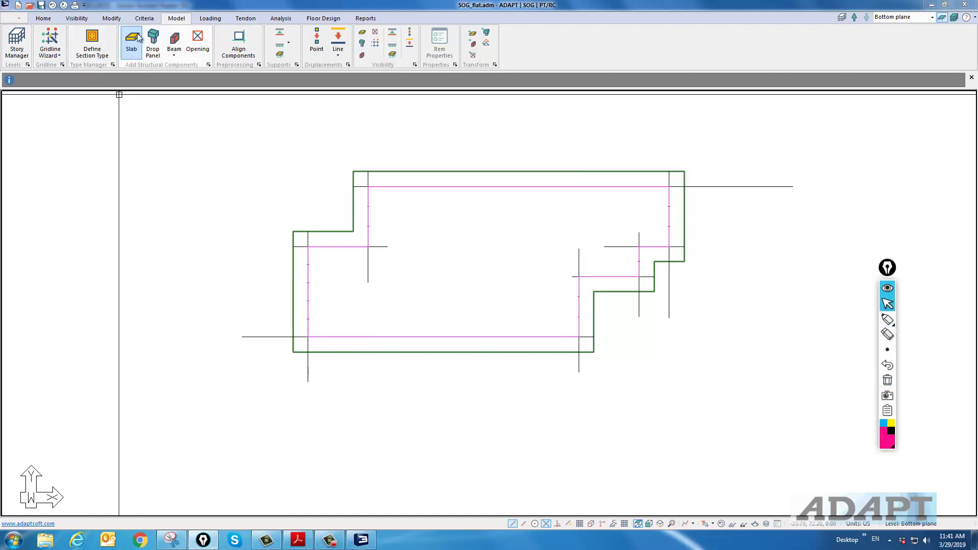
Step: Enable the center lift condition in the soil parameters with edge moisture variation em 5 ft and vertical differential movement ym 1 in
left_click(145, 19)
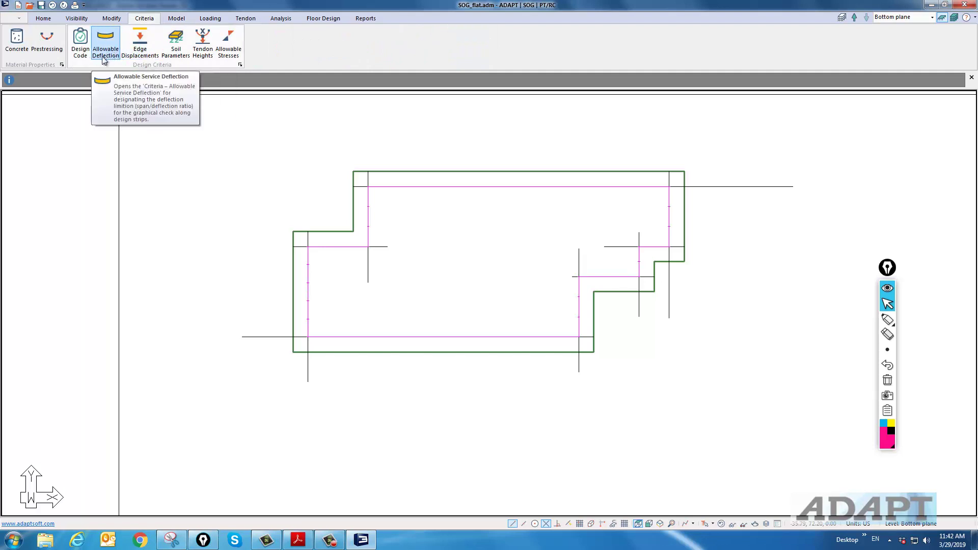
left_click(176, 43)
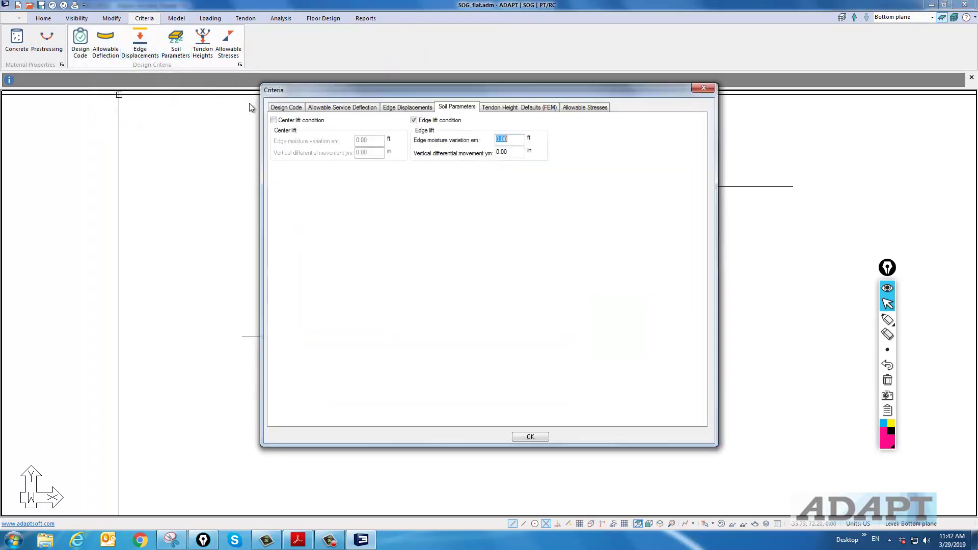
left_click(274, 120)
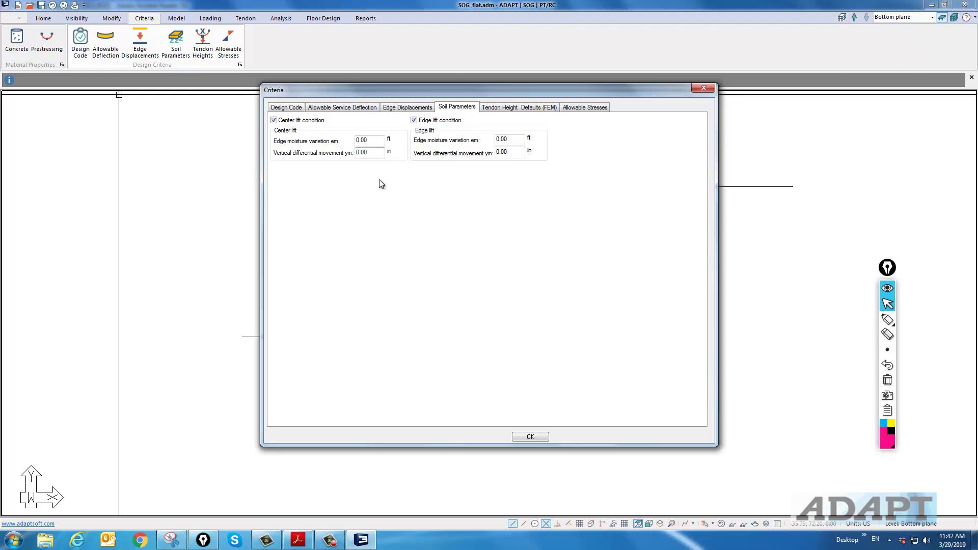
left_click_drag(379, 141, 357, 141)
type("5")
key("Tab")
type("1")
Step: Set the edge lift edge moisture variation em to 7.5 ft and vertical differential movement ym to 1.5 in, and accept the criteria
left_click(514, 139)
type("7.5")
key("Tab")
type("1.5")
left_click(521, 439)
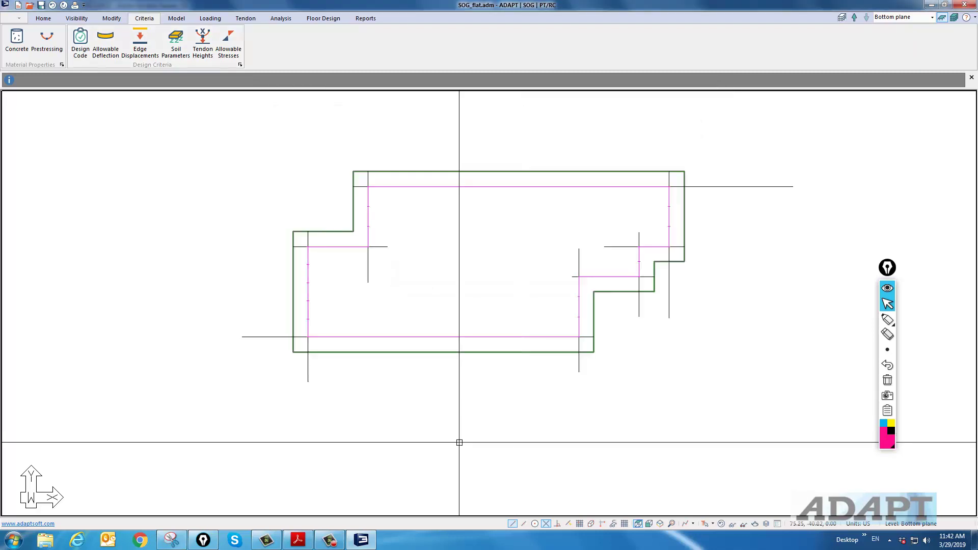
Step: Run the Service load combination analysis with uncracked stiffness, consulting the center lift flow chart in Acrobat Reader, and save the solution
scroll(518, 355, "down", 1)
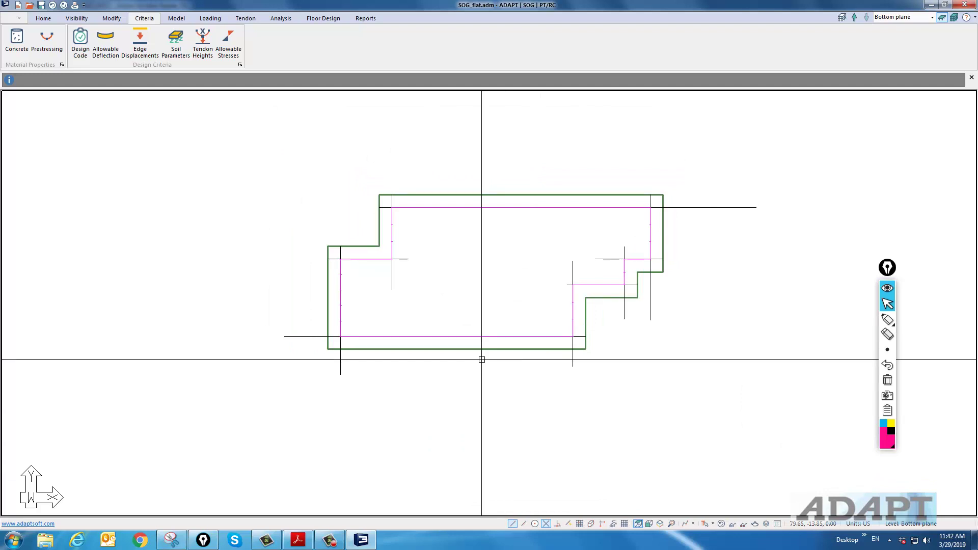
left_click(273, 18)
left_click(120, 43)
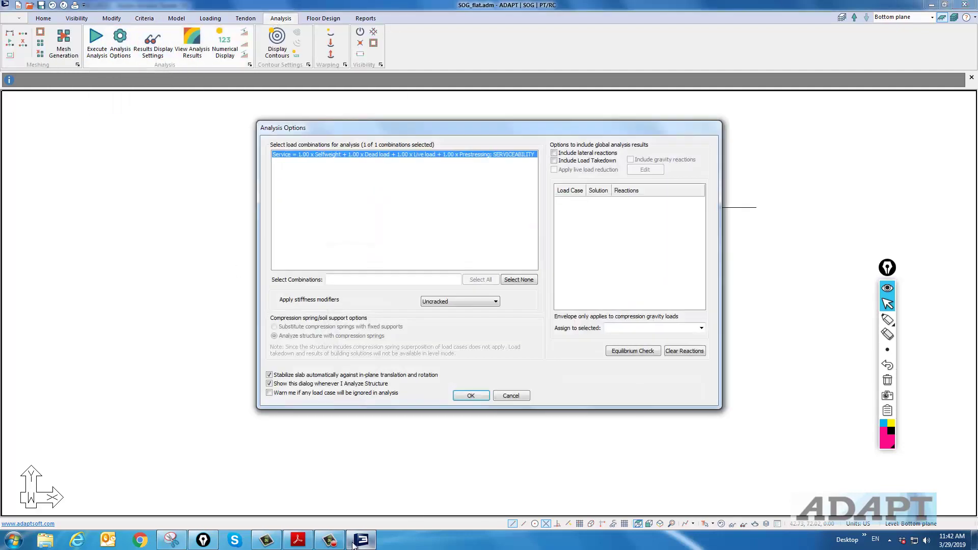
left_click(298, 540)
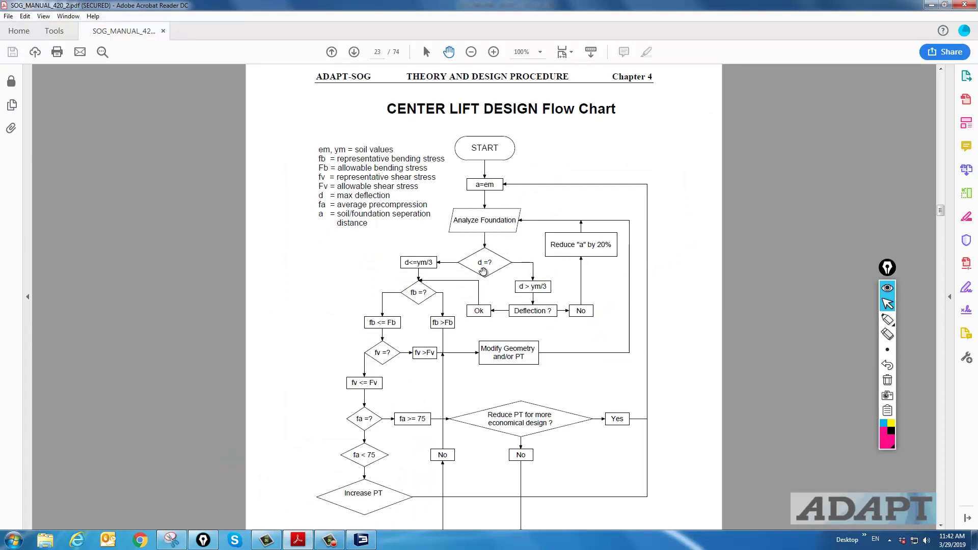
left_click(361, 540)
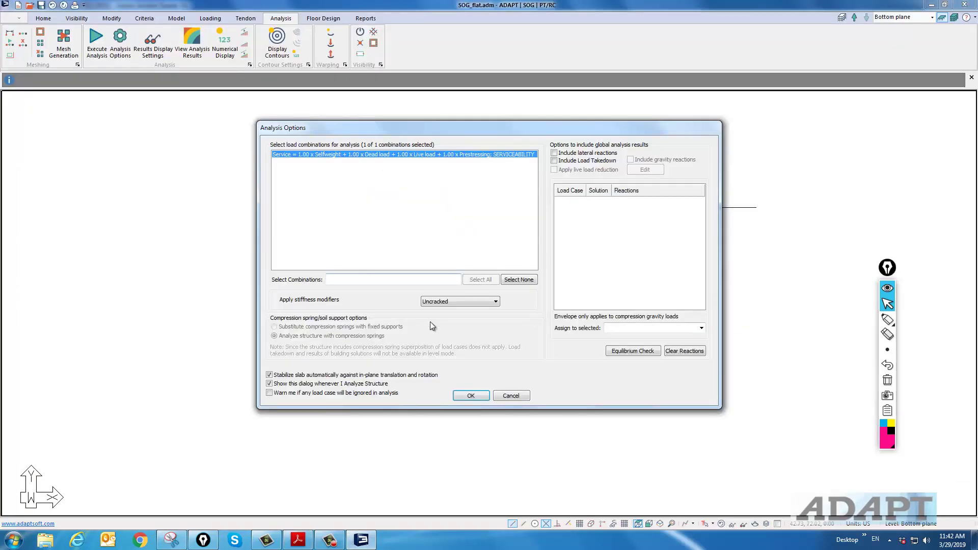
left_click(470, 399)
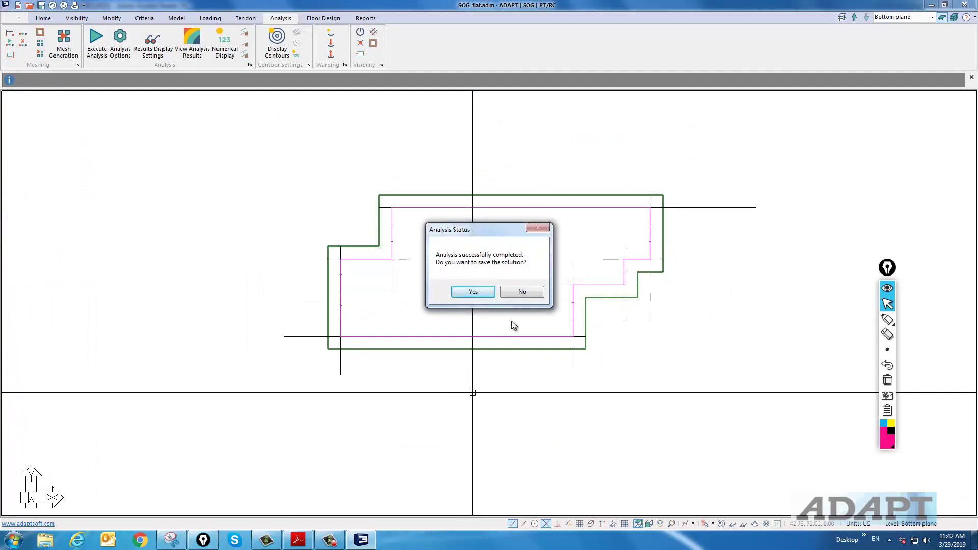
left_click(473, 292)
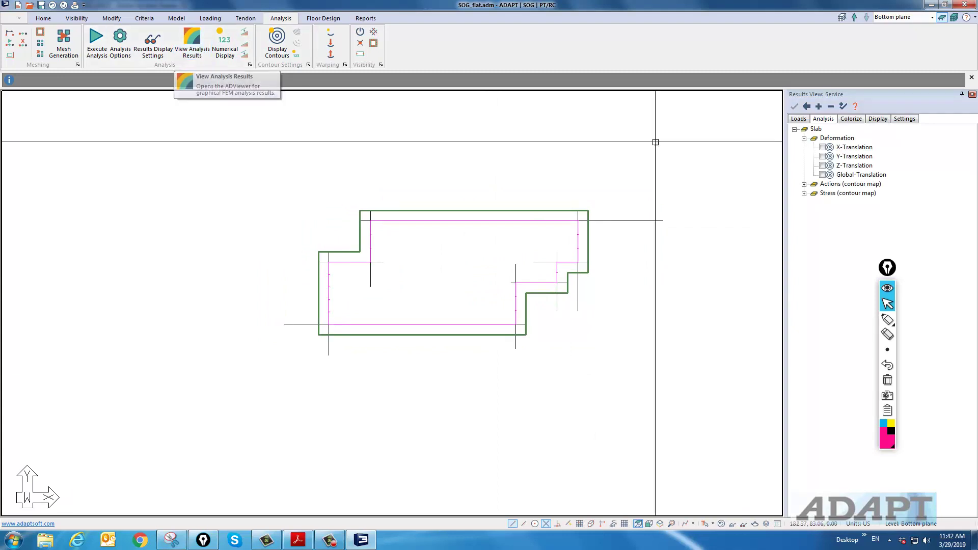
Step: Examine the slab's Z-Translation contours against the deflection check in the manual's center lift flow chart in Acrobat Reader, and hide the contours
left_click(823, 166)
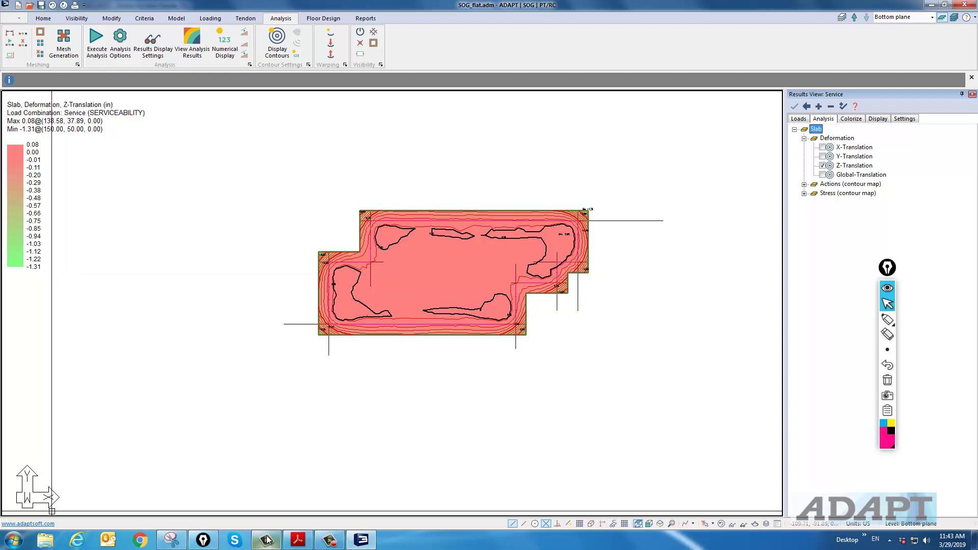
mouse_move(269, 540)
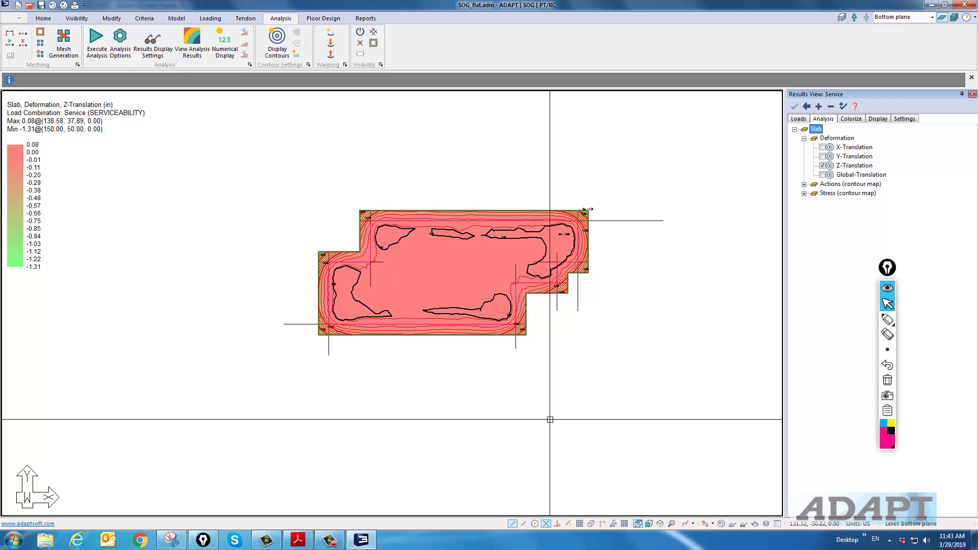
left_click(308, 542)
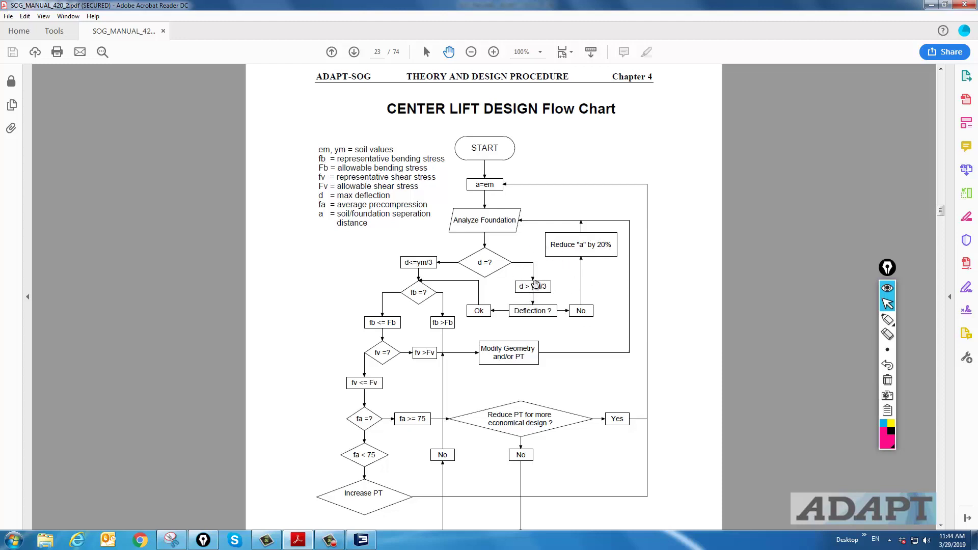
left_click(361, 539)
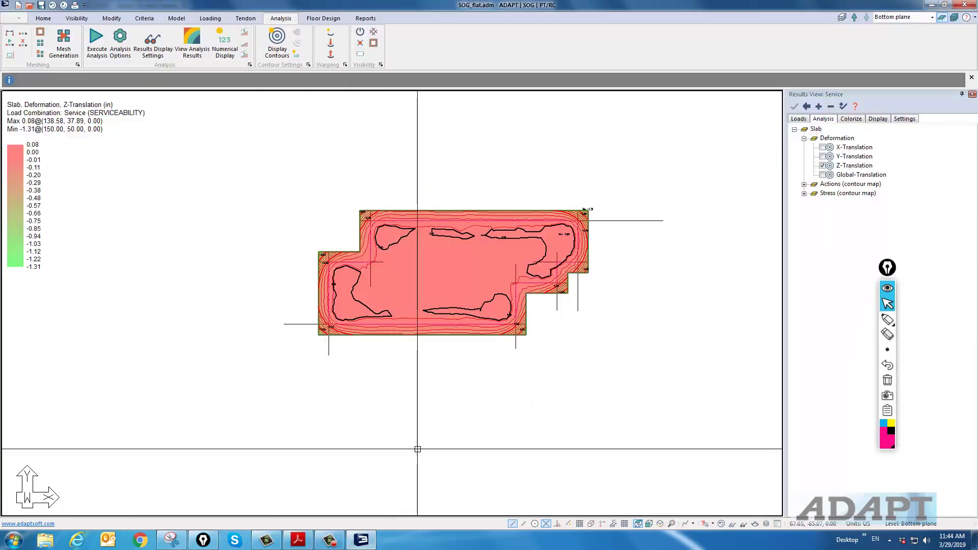
scroll(577, 229, "up", 4)
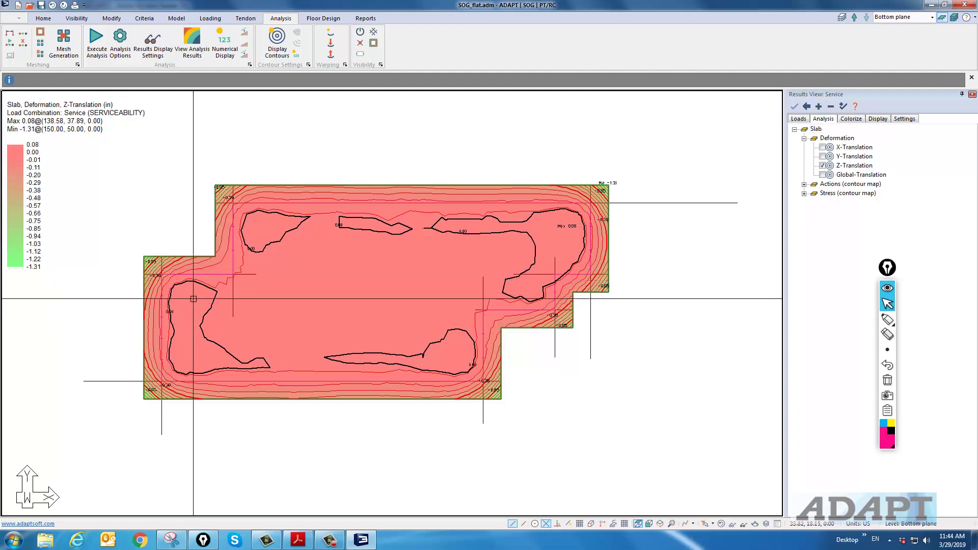
middle_click_drag(556, 386, 626, 376)
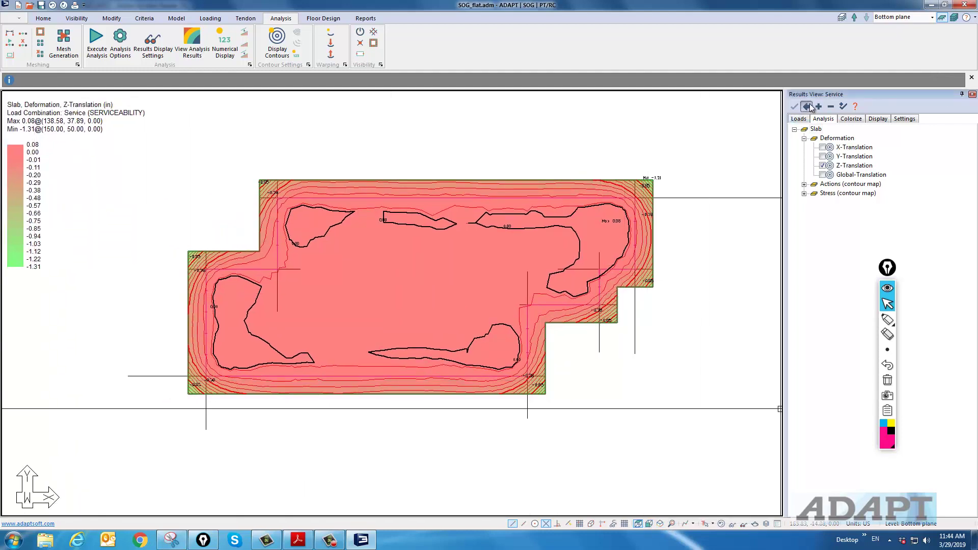
left_click(822, 166)
scroll(319, 168, "up", 4)
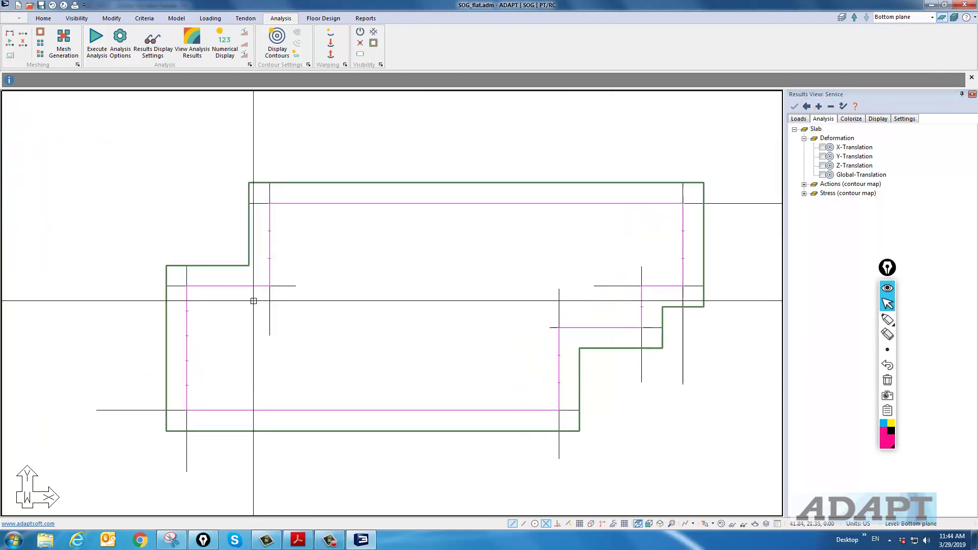
left_click(269, 271)
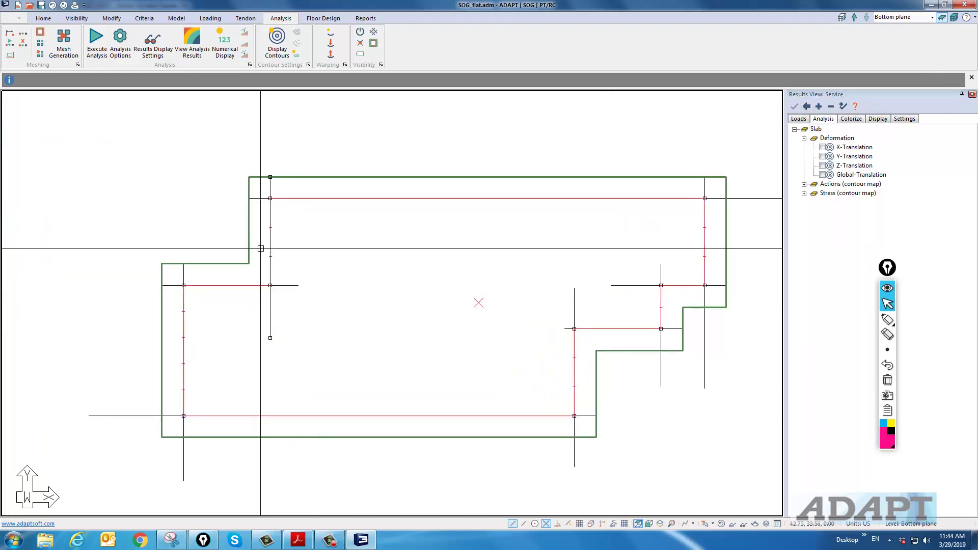
scroll(269, 194, "up", 6)
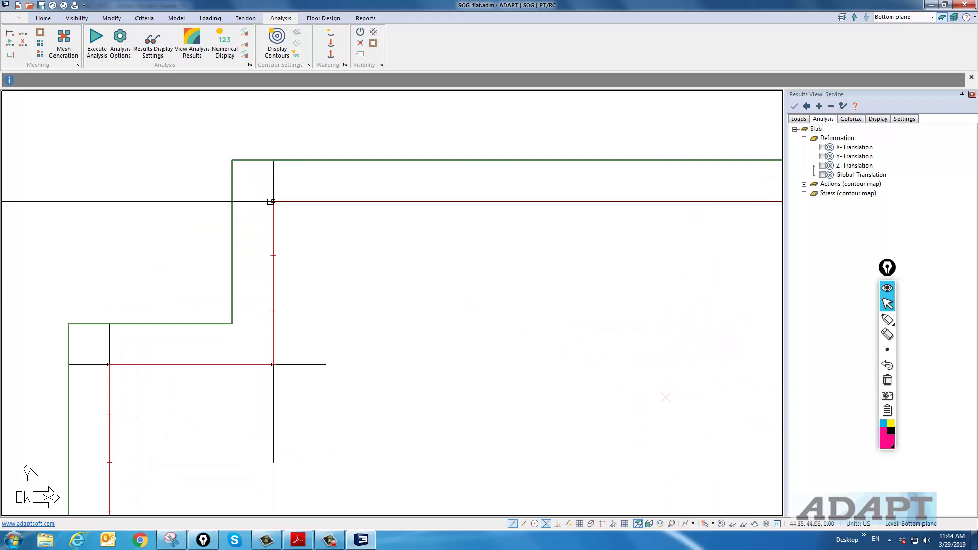
scroll(267, 201, "up", 2)
scroll(244, 173, "up", 2)
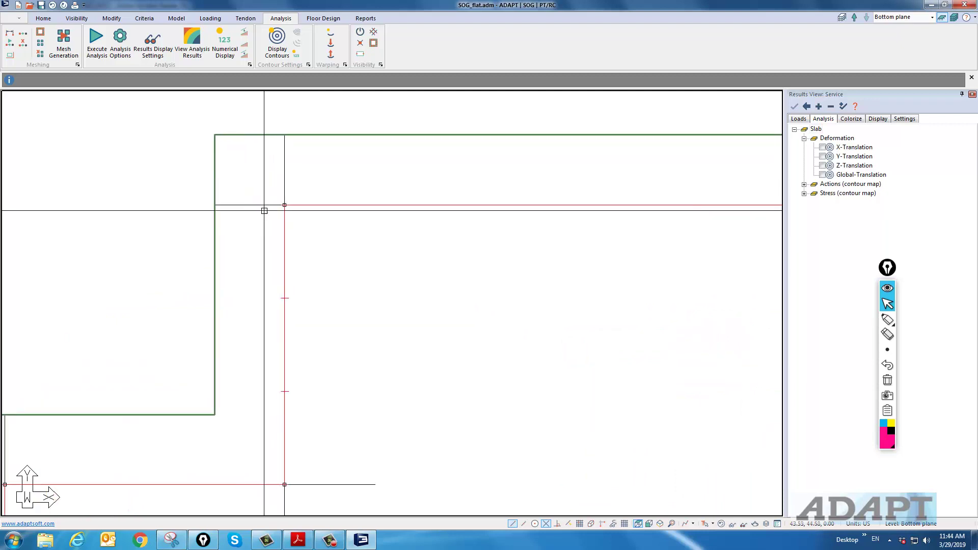
left_click(286, 204)
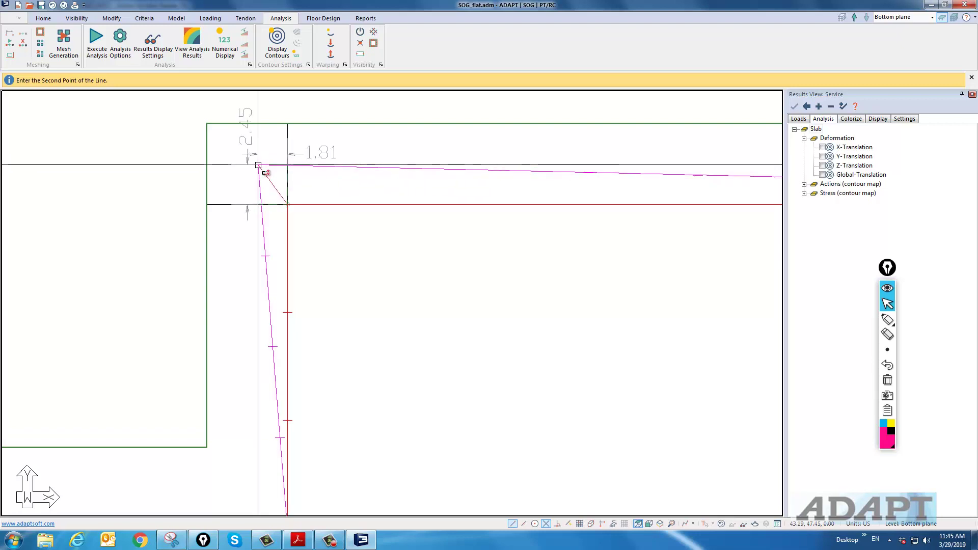
key("Escape")
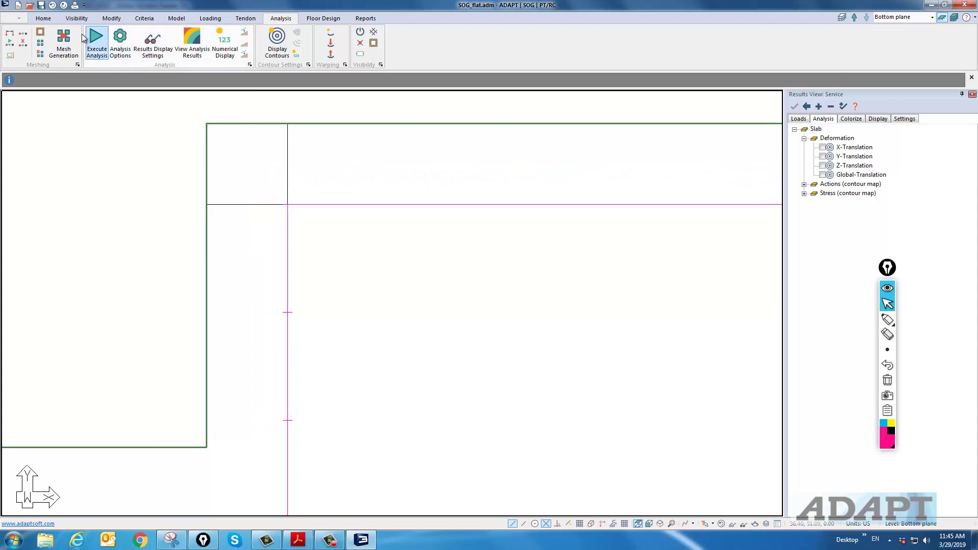
Step: Set the incremental length in the dynamic dimension settings to 6
left_click(50, 20)
left_click(22, 50)
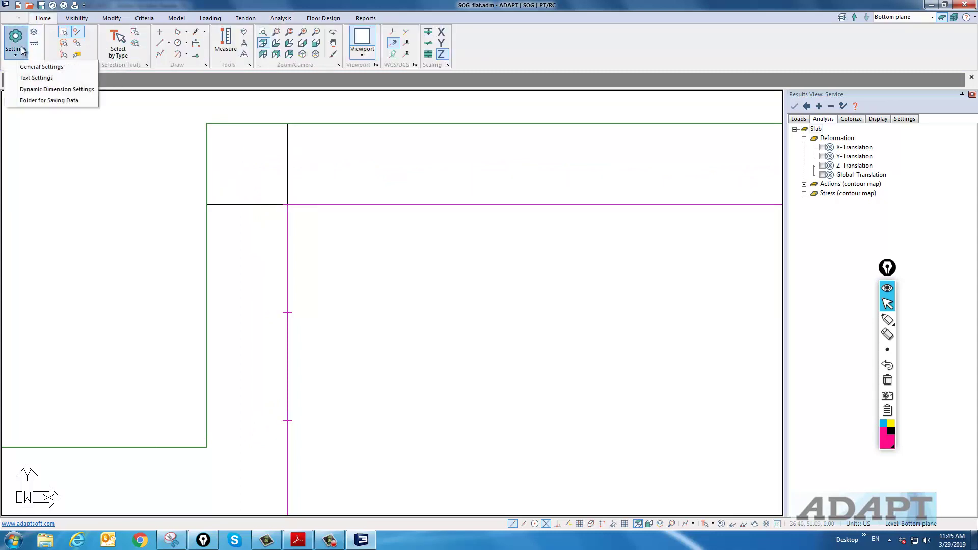
left_click(29, 90)
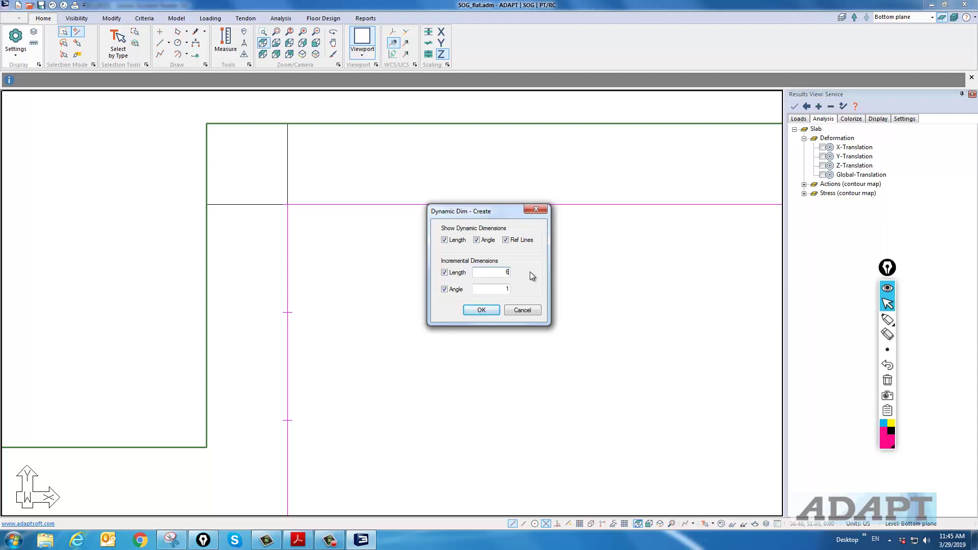
left_click(481, 310)
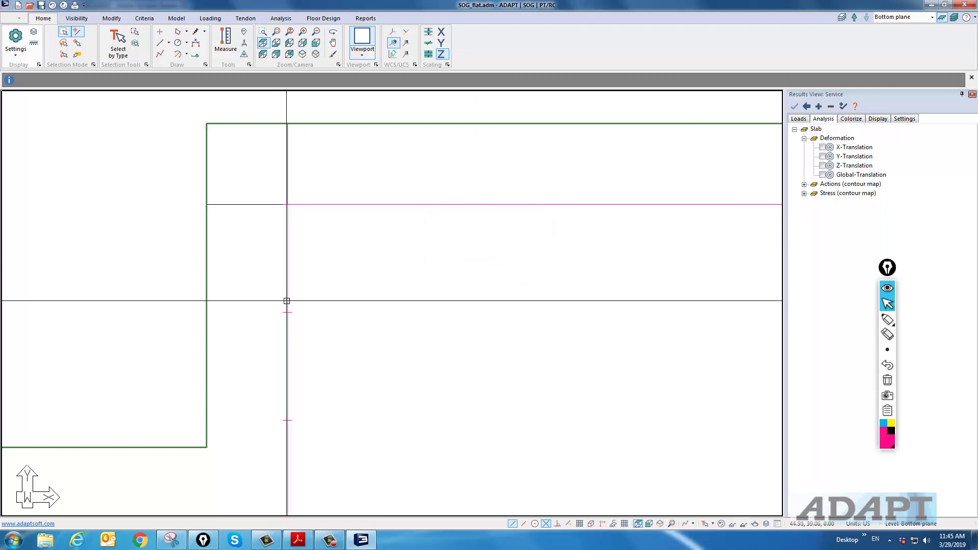
Step: Move the soil support's upper-left corner and the adjacent inner notch corner outward, about halfway to the slab edge
left_click(287, 204)
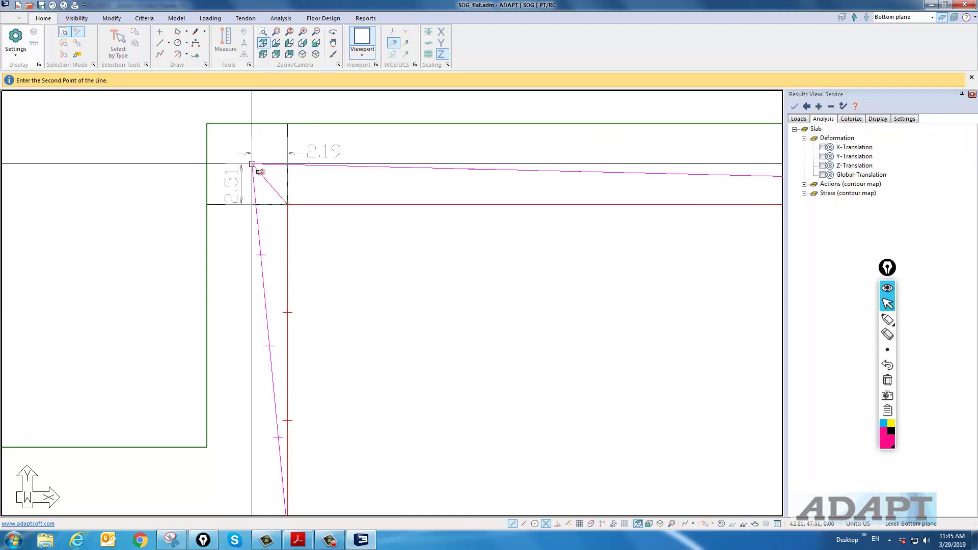
left_click(252, 164)
scroll(371, 246, "down", 2)
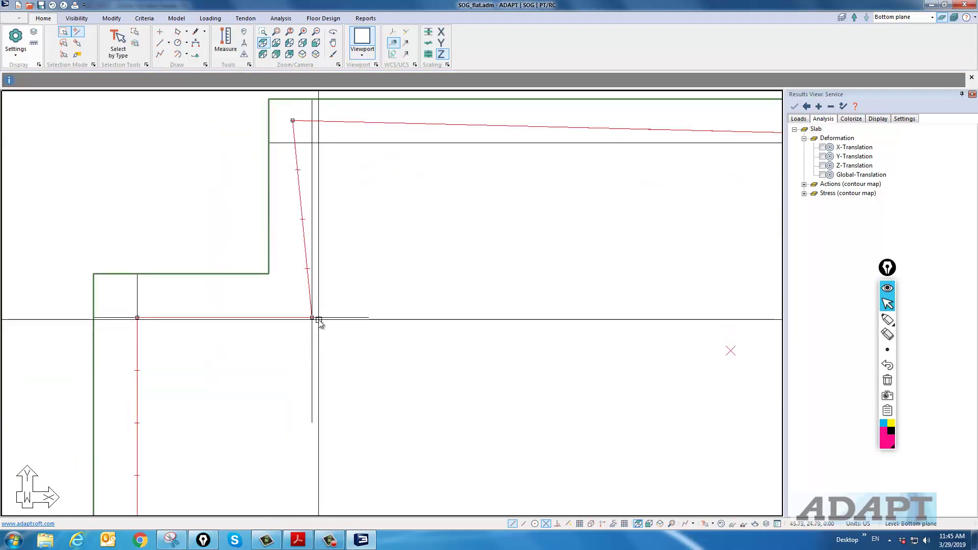
middle_click_drag(316, 323, 362, 289)
scroll(319, 134, "up", 1)
scroll(324, 350, "up", 1)
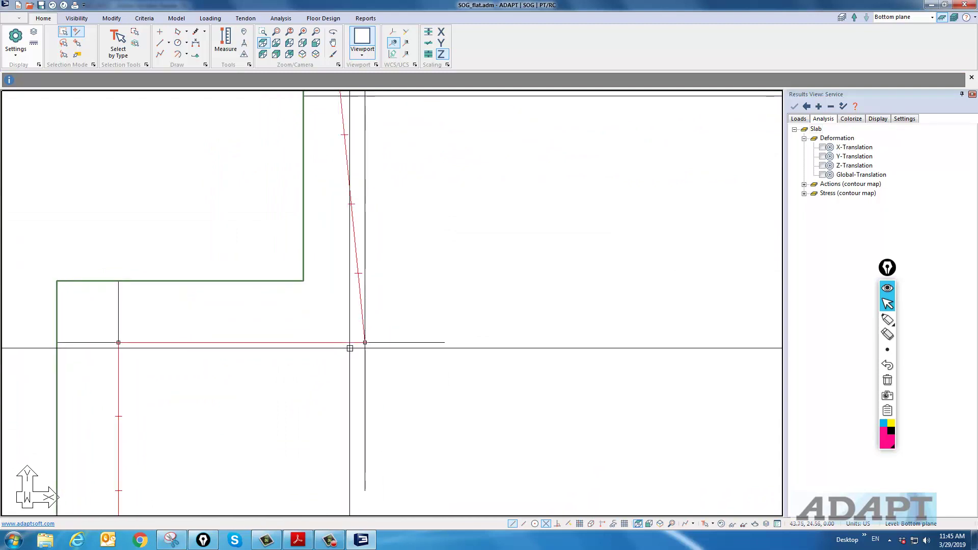
left_click(365, 343)
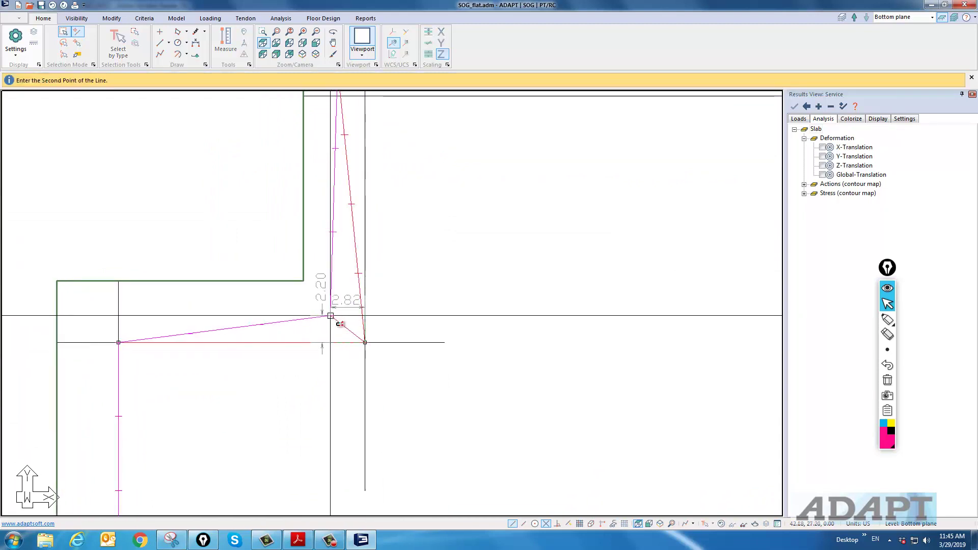
left_click(337, 316)
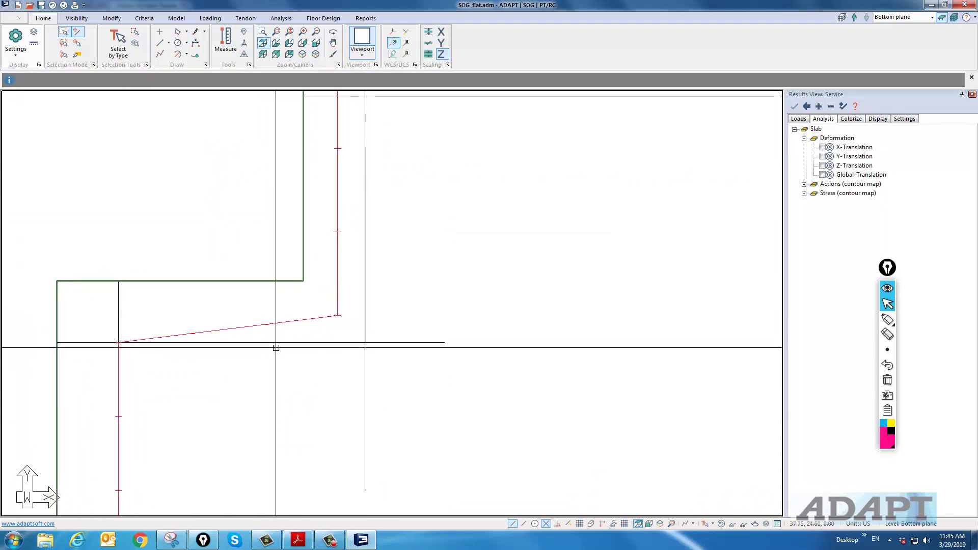
Step: Move the soil support's outer corner below the left notch and its lower-left corner outward by about 2.2 ft in X and Y
middle_click_drag(277, 347, 401, 350)
scroll(278, 358, "up", 1)
left_click(235, 341)
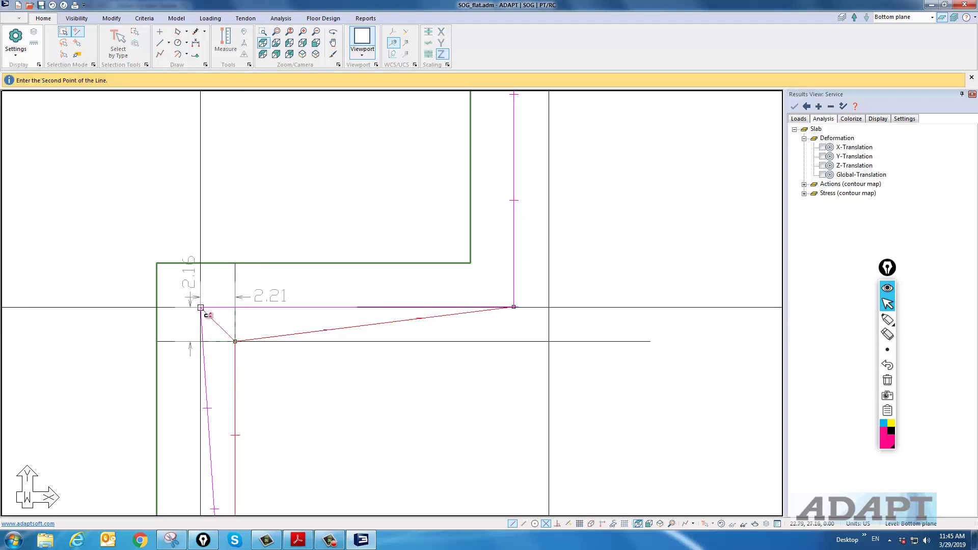
left_click(201, 306)
scroll(273, 328, "down", 2)
middle_click_drag(273, 328, 328, 185)
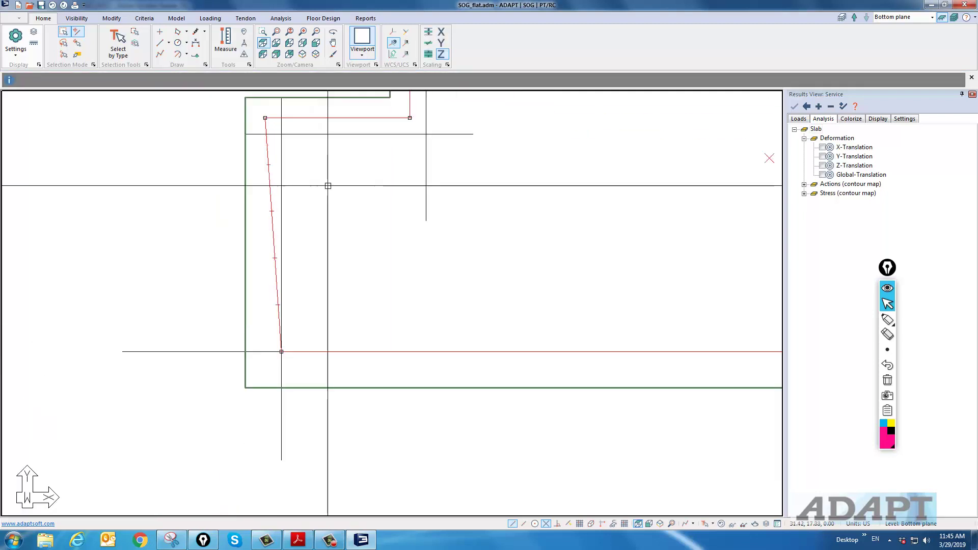
scroll(279, 353, "up", 2)
left_click(282, 355)
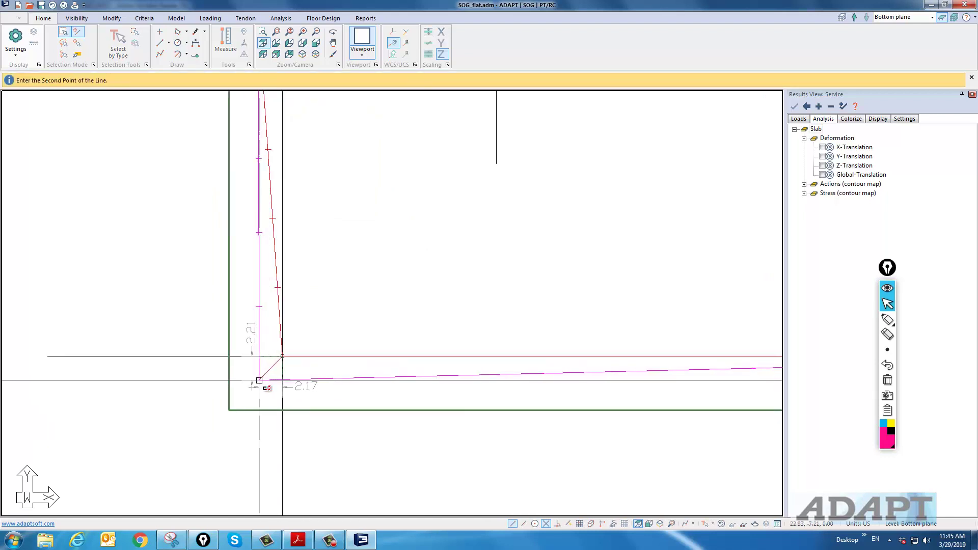
left_click(266, 388)
Step: Move the soil support's lower-right corner and the inner corner directly above it outward, about halfway to the slab edge
scroll(267, 388, "down", 3)
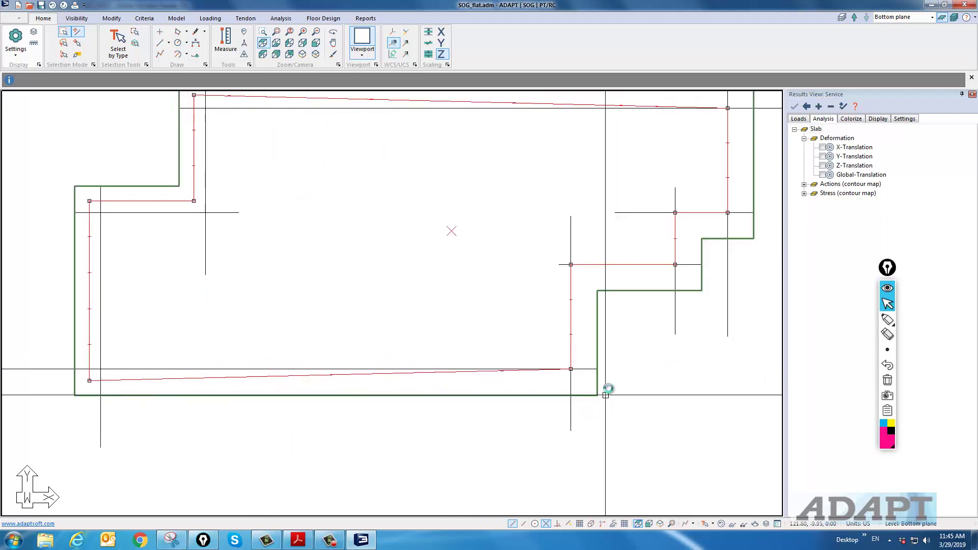
scroll(607, 389, "up", 3)
left_click(564, 356)
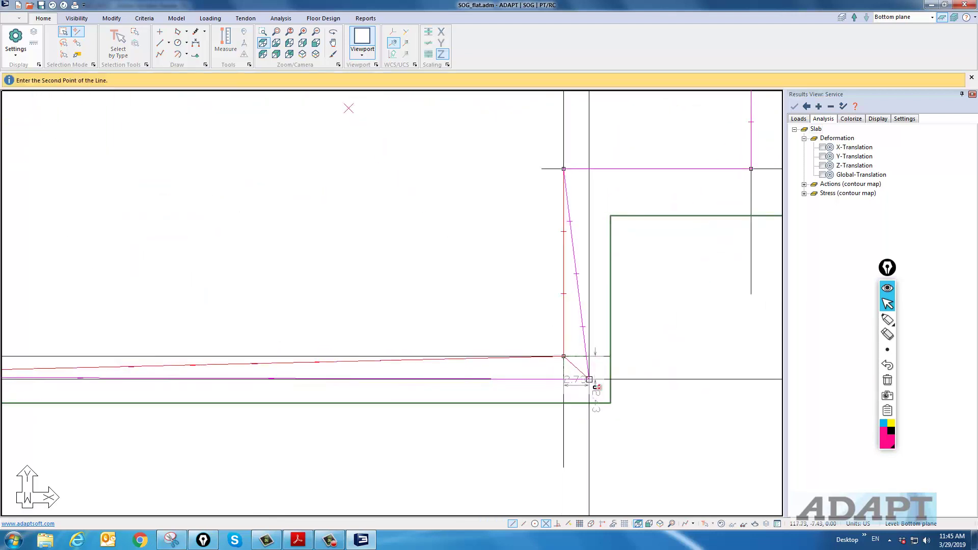
left_click(588, 380)
middle_click_drag(537, 234, 467, 286)
scroll(478, 262, "up", 1)
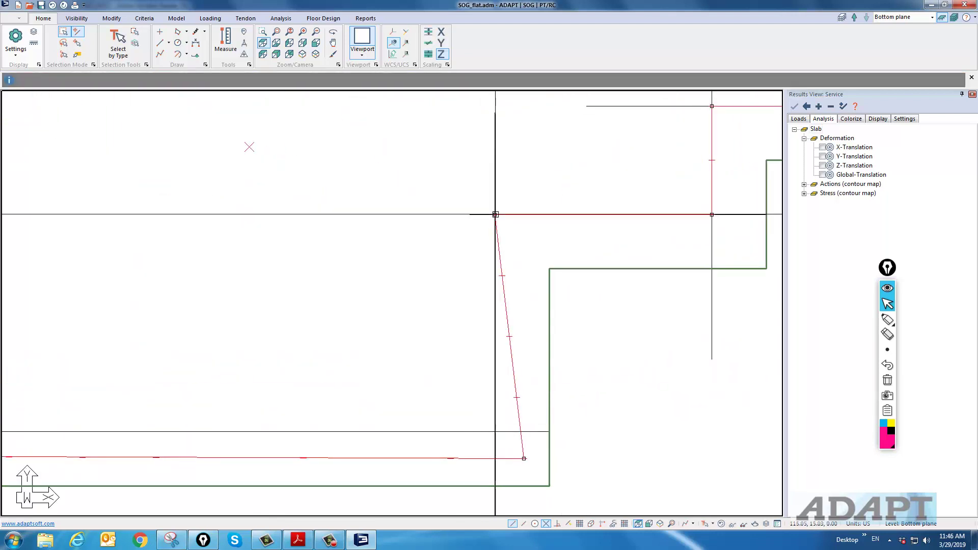
left_click(495, 214)
left_click(521, 243)
Step: Move the remaining three corners of the soil support's stepped lower-right side outward, about halfway to the slab edge
middle_click_drag(609, 250, 422, 299)
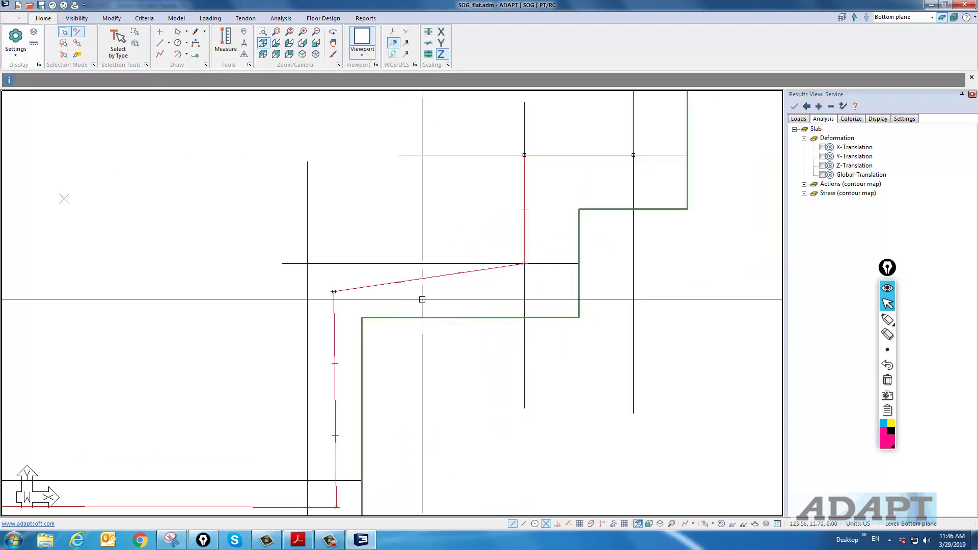
left_click(525, 263)
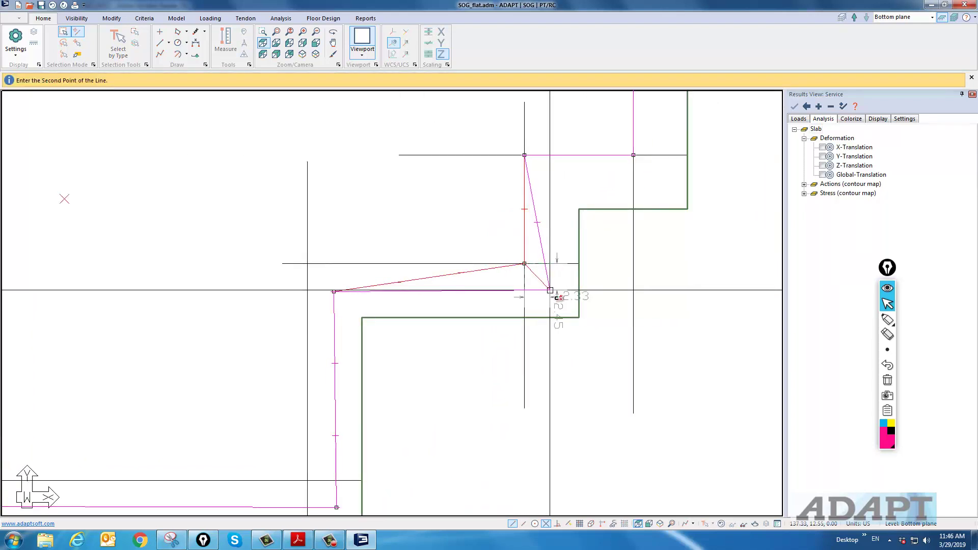
left_click(550, 290)
left_click(525, 155)
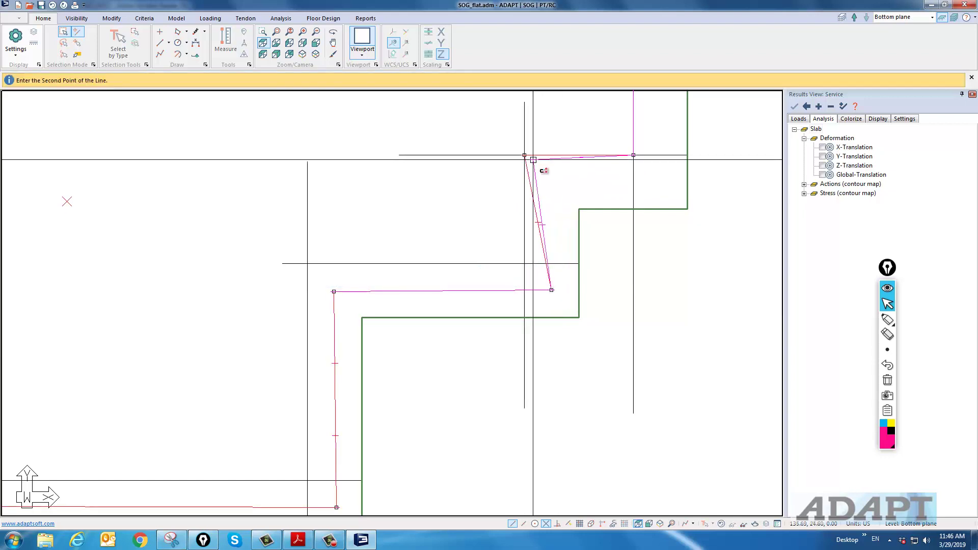
left_click(550, 181)
middle_click_drag(596, 192, 468, 235)
scroll(514, 206, "up", 4)
left_click(504, 196)
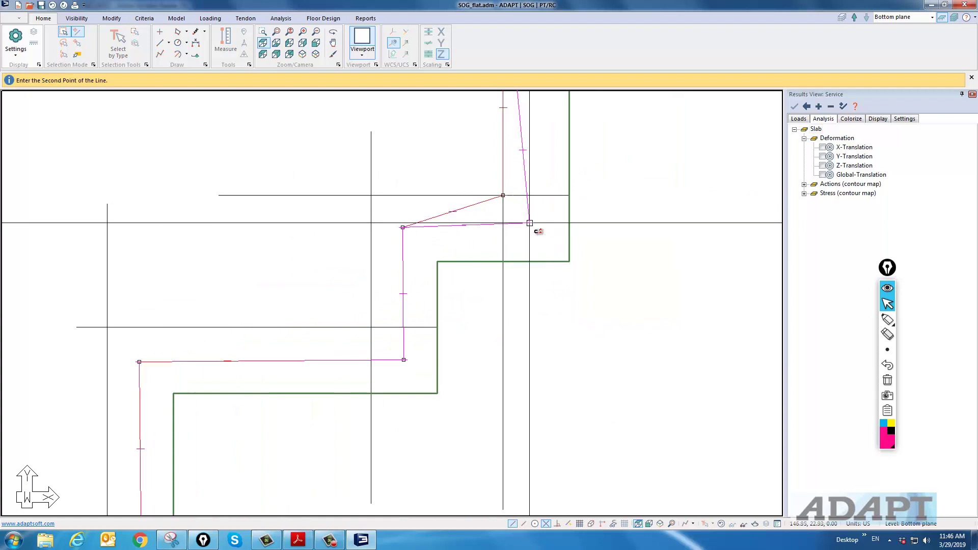
left_click(534, 227)
Step: Move the soil support's upper-right corner outward, about halfway to the slab corner, and deselect the support
scroll(515, 321, "down", 6)
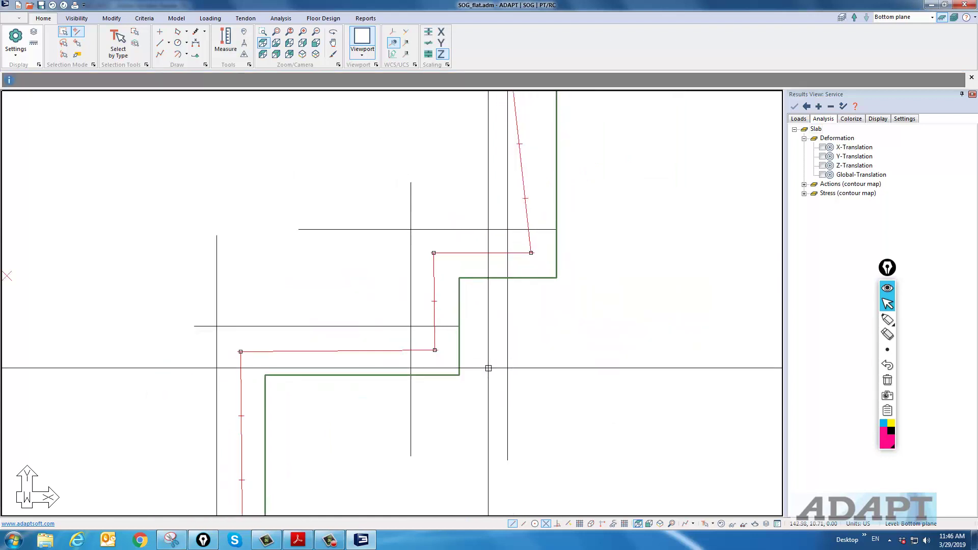
middle_click_drag(472, 226, 554, 314)
scroll(556, 219, "up", 2)
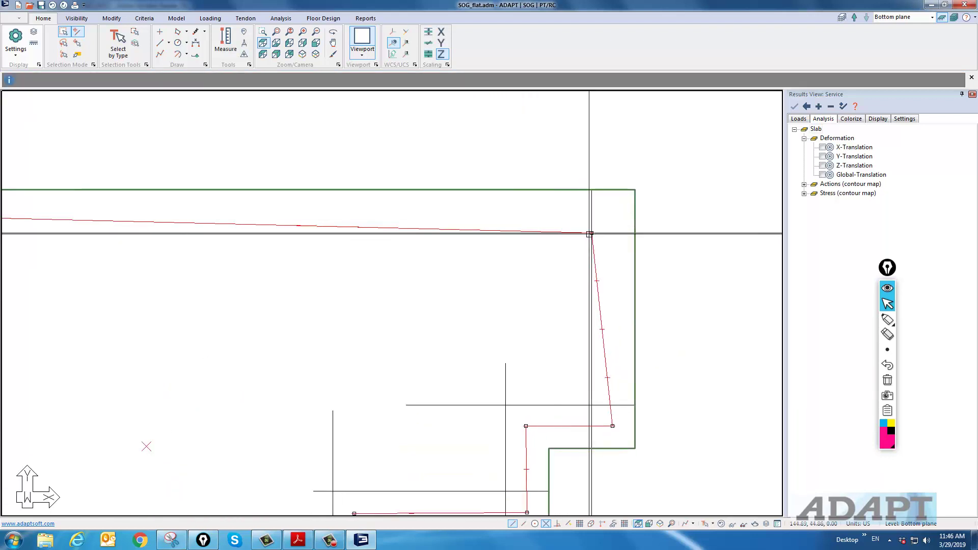
left_click(592, 233)
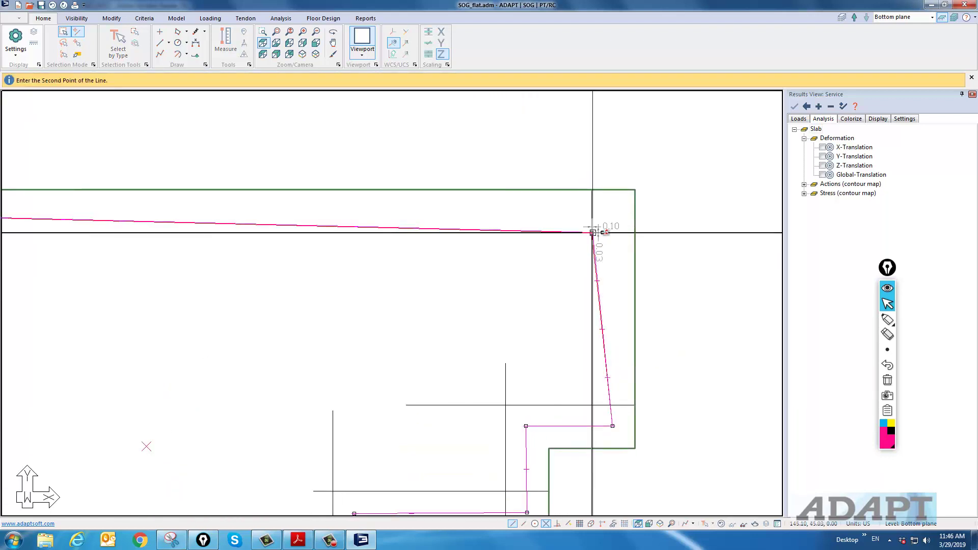
left_click(610, 212)
scroll(611, 217, "down", 3)
scroll(613, 240, "down", 3)
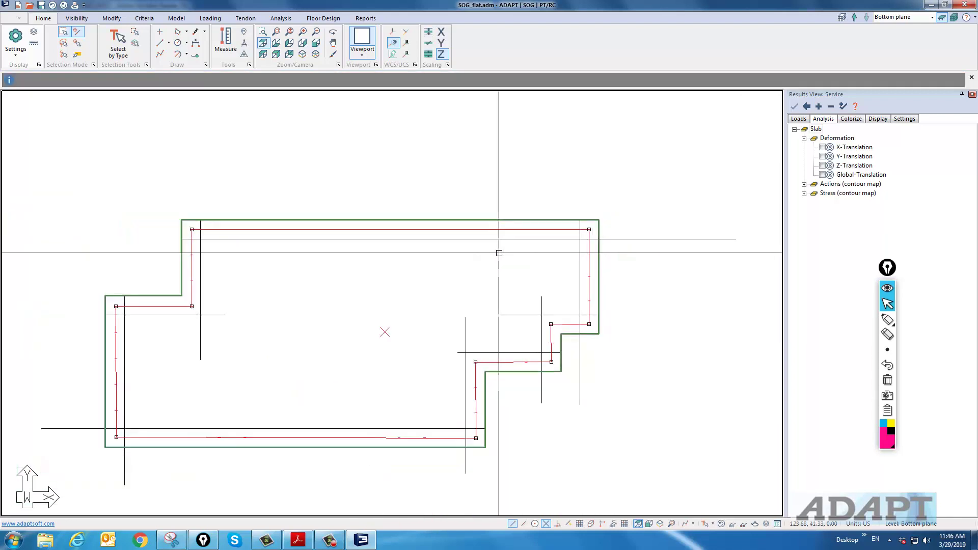
scroll(500, 253, "down", 1)
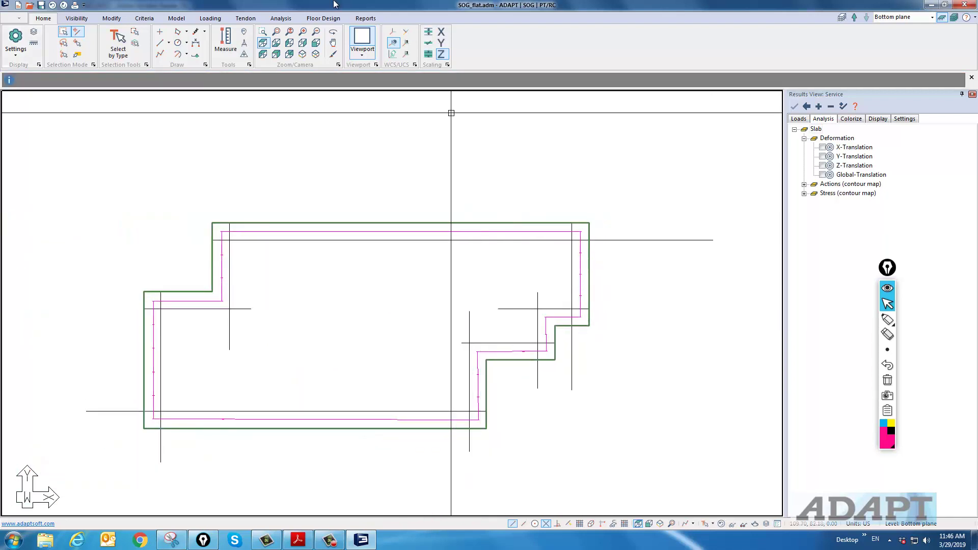
Step: Run the Service load combination analysis on the enlarged soil support with uncracked stiffness and save the solution
left_click(280, 19)
left_click(108, 41)
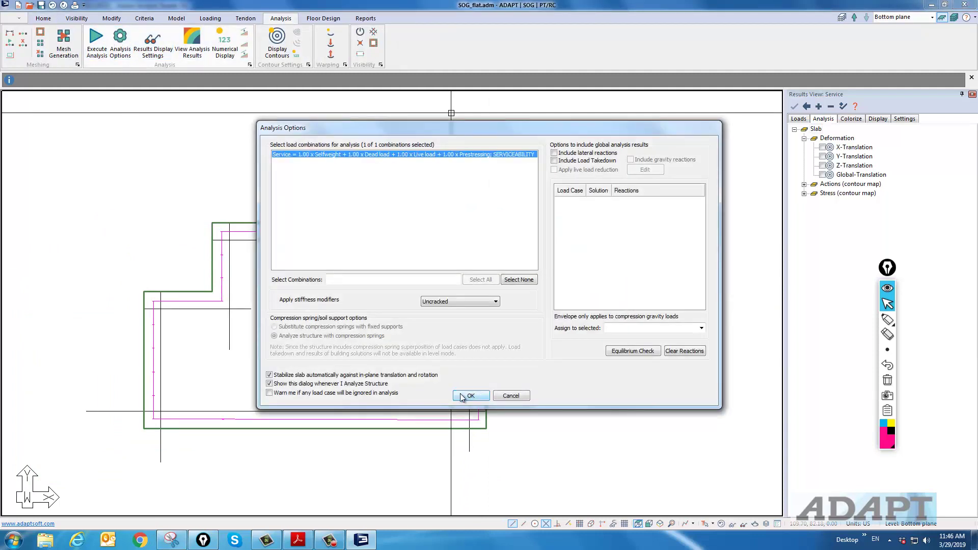
left_click(463, 398)
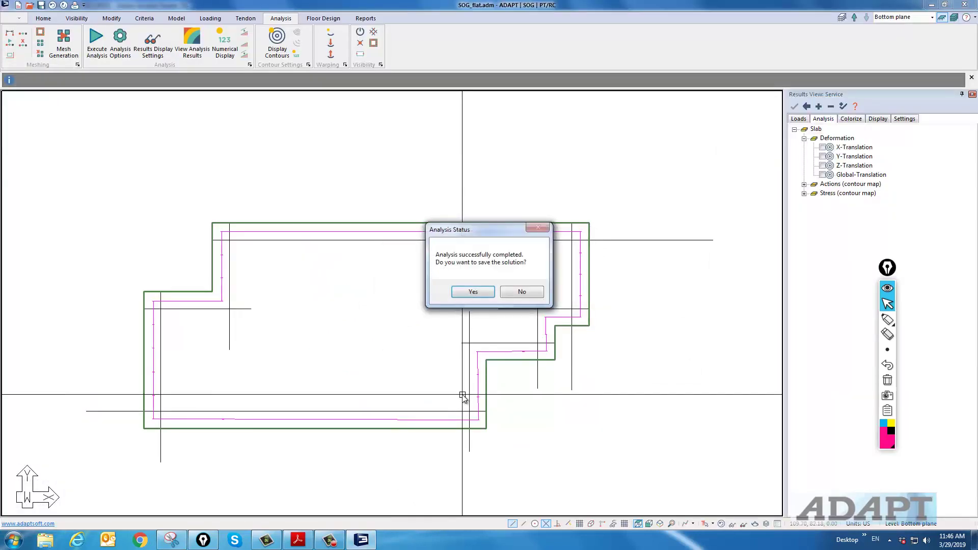
left_click(473, 291)
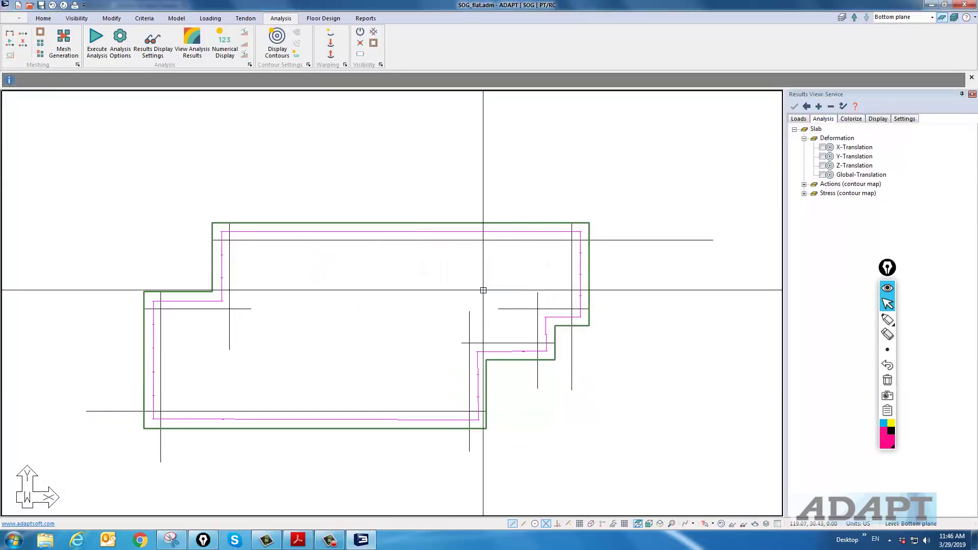
Step: Display the slab's Z-Translation contours and mark the deflection, bending, shear and precompression checks on the center lift flow chart in Acrobat Reader
left_click(822, 166)
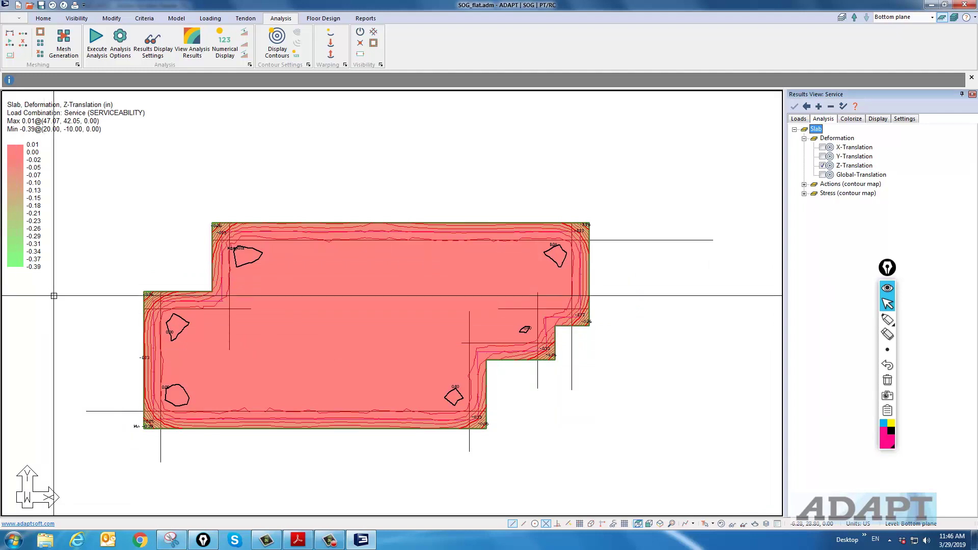
middle_click_drag(172, 274, 211, 246)
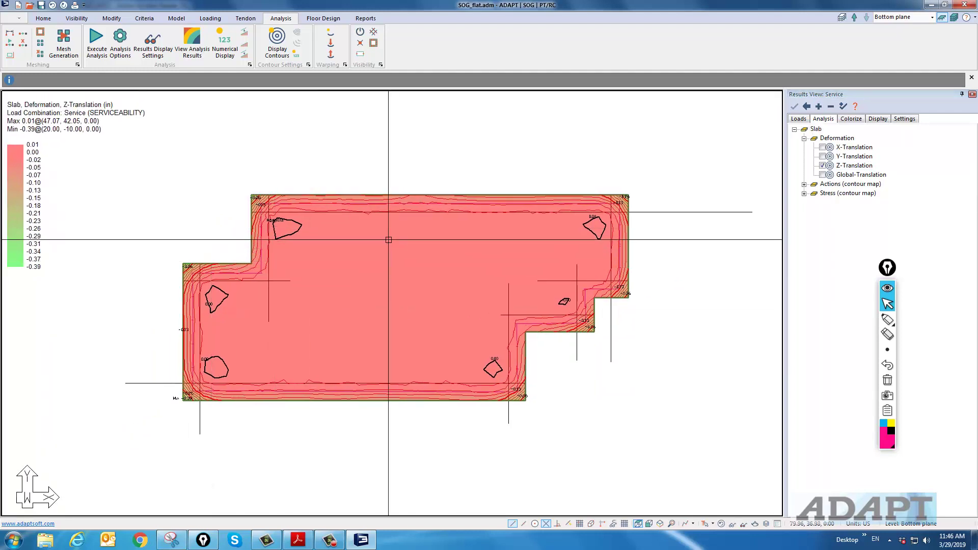
left_click(298, 539)
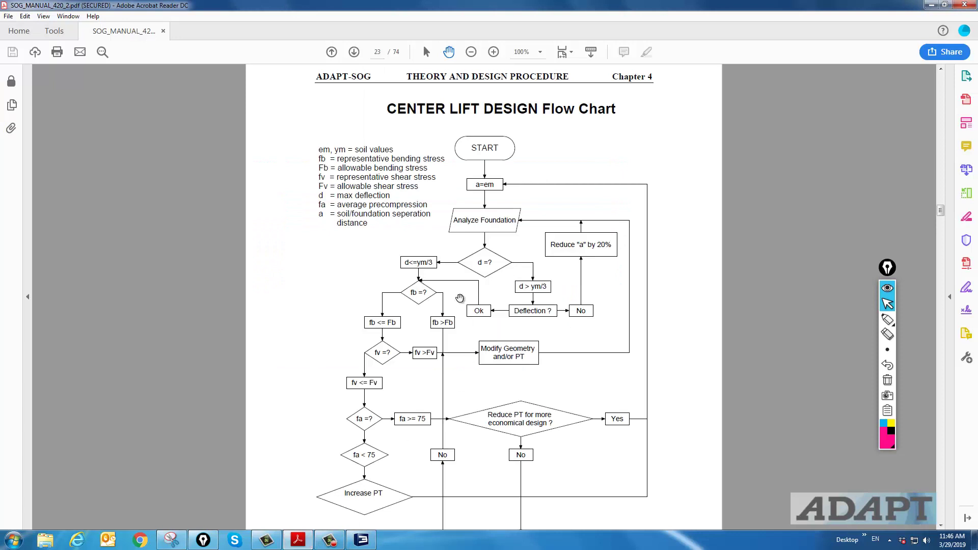
left_click(887, 319)
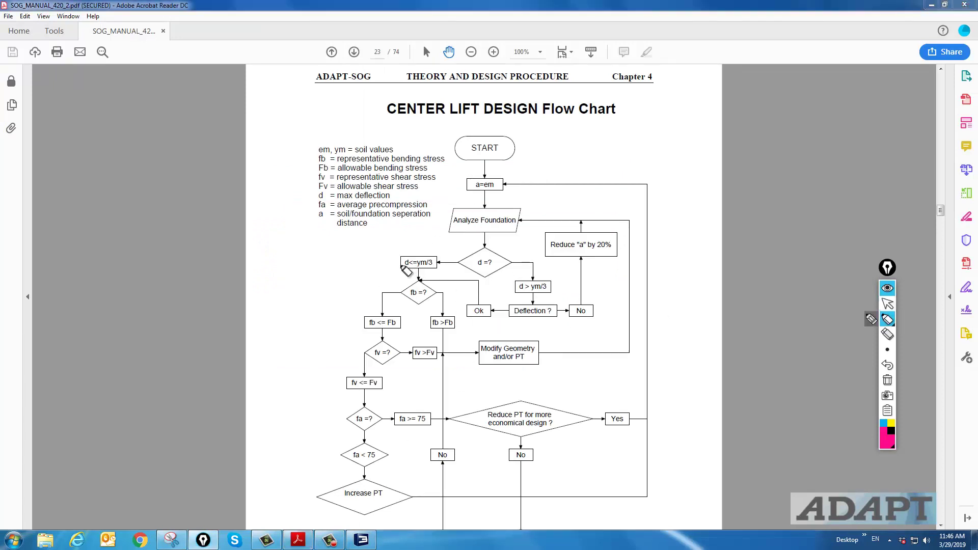
left_click_drag(395, 265, 473, 278)
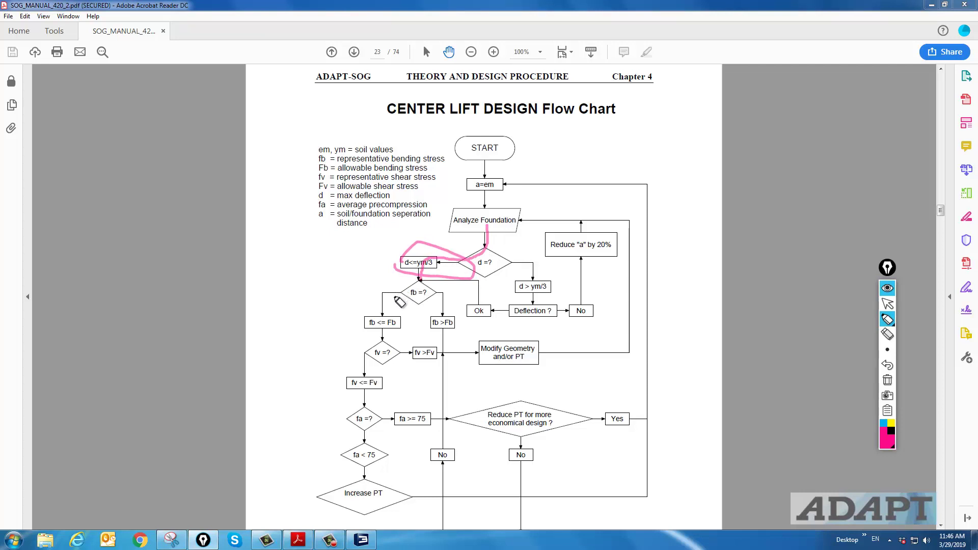
left_click_drag(385, 296, 403, 305)
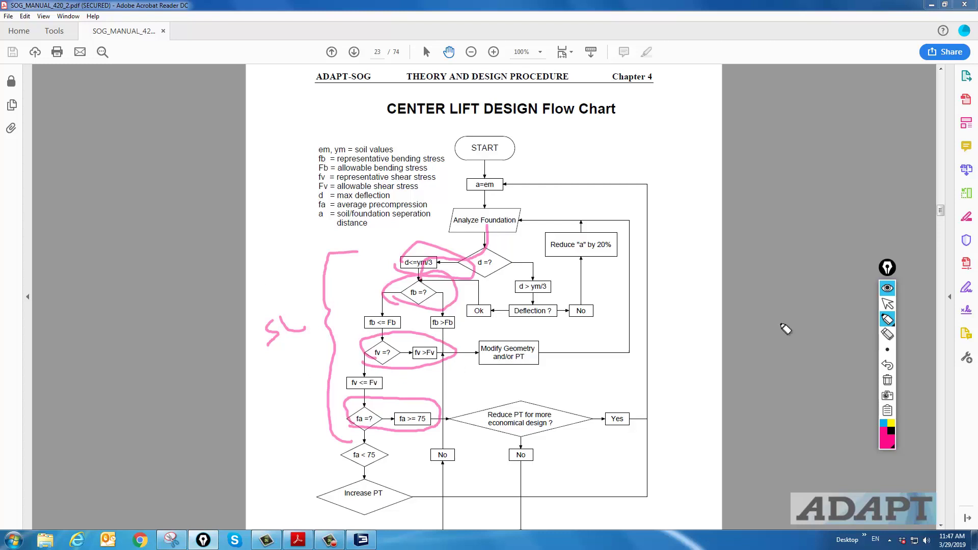
Step: Switch back to ADAPT-Builder, clear the pen annotations and hide the Z-Translation contours
left_click(887, 304)
left_click(931, 5)
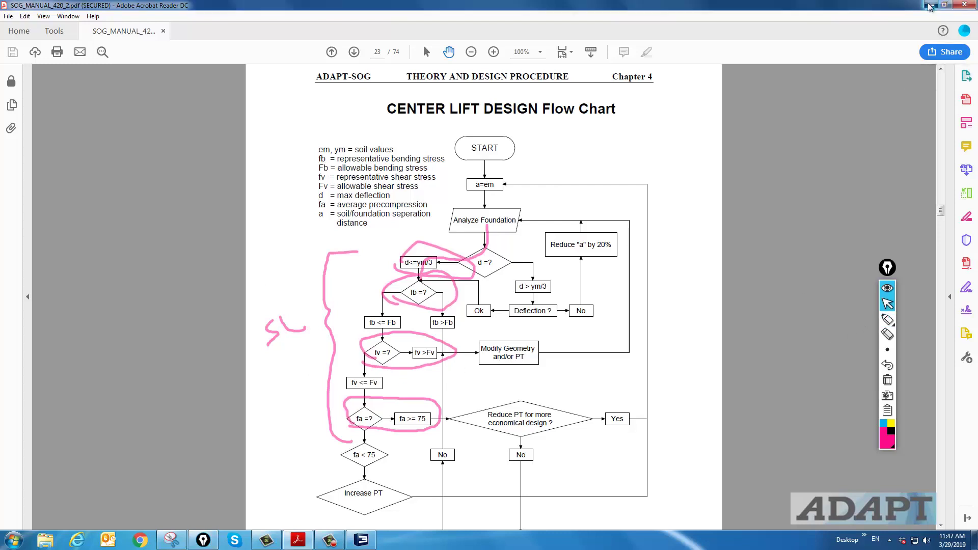
left_click(360, 540)
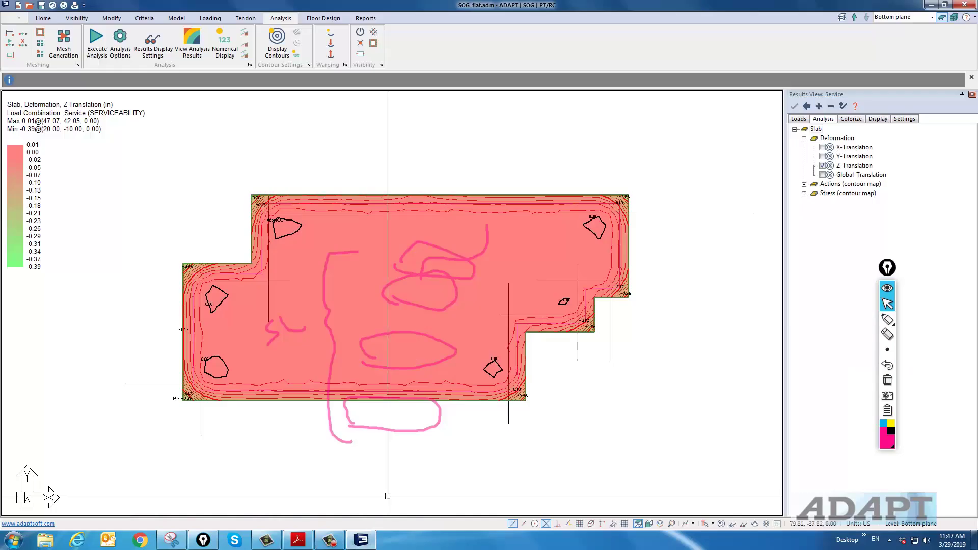
left_click(887, 380)
left_click(809, 107)
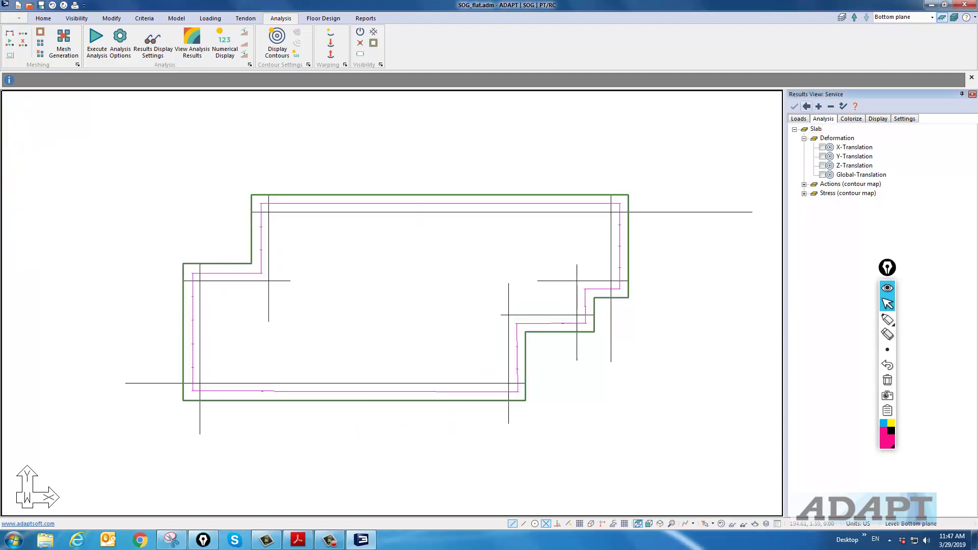
Step: Turn off the ADAPT_Line layer to hide the construction lines around the slab
middle_click_drag(637, 383, 655, 360)
scroll(655, 361, "down", 1)
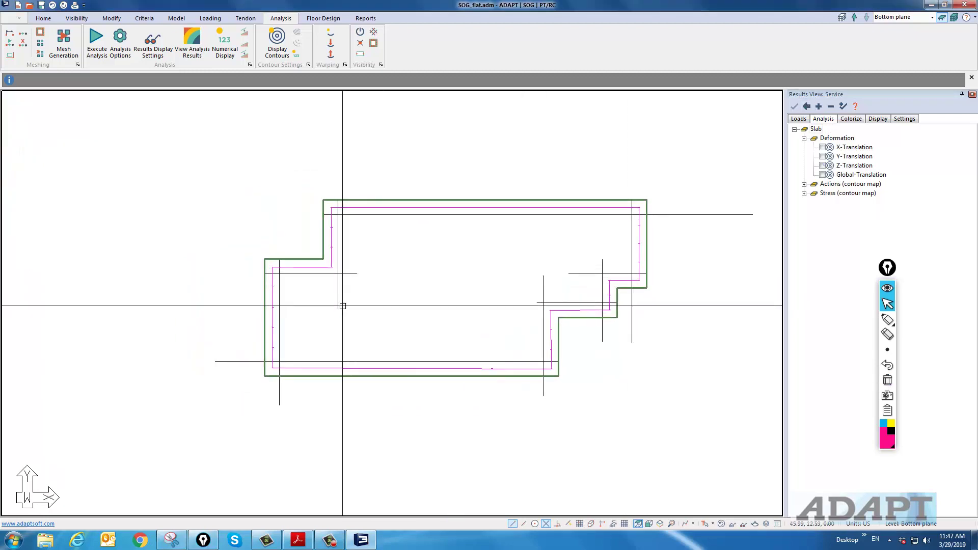
left_click(44, 19)
left_click(31, 32)
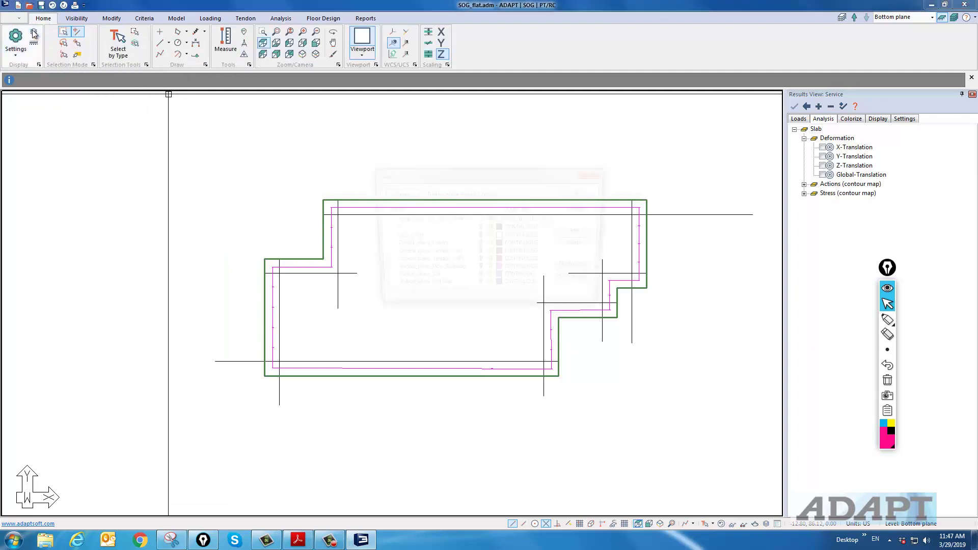
left_click_drag(550, 223, 540, 286)
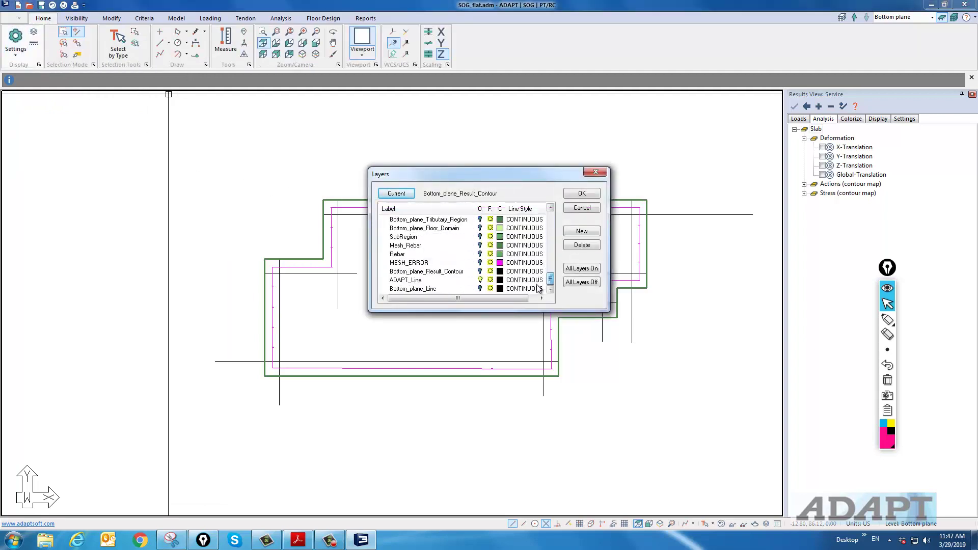
left_click(481, 281)
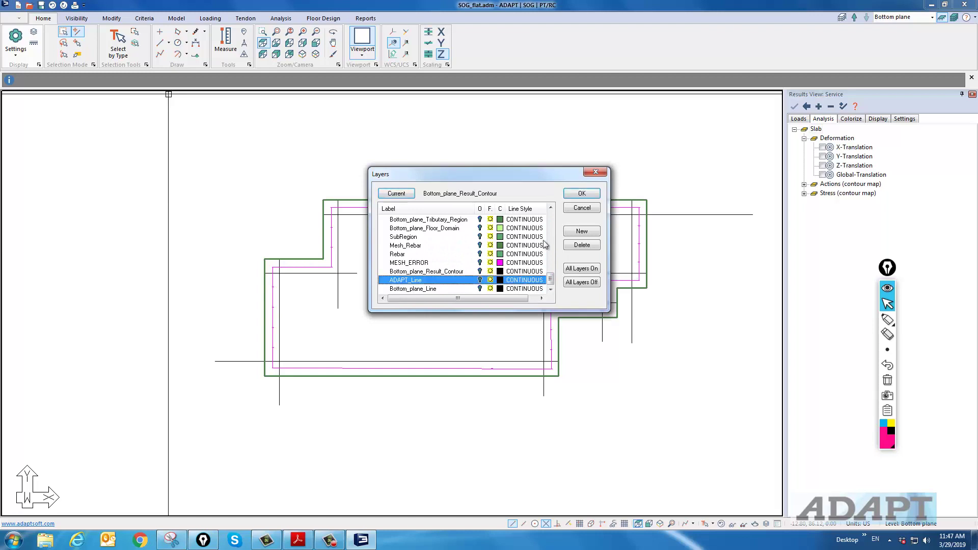
left_click(577, 198)
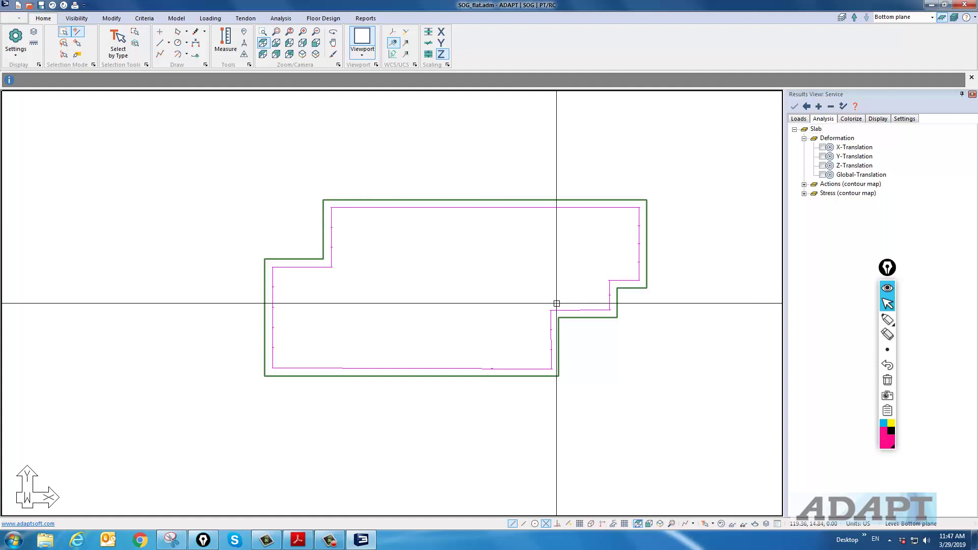
Step: Display the tendon layout over the slab plan, review it and hide it again
left_click(246, 18)
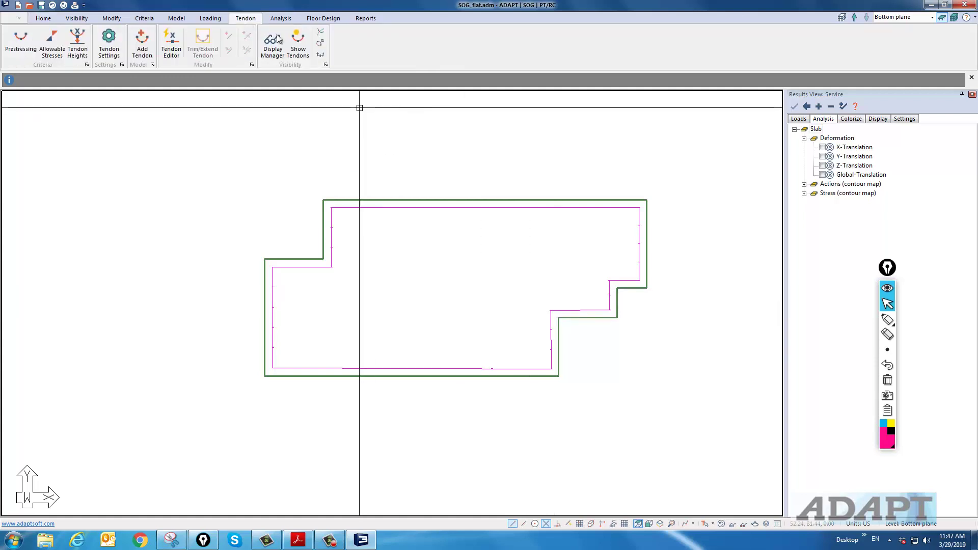
left_click(298, 43)
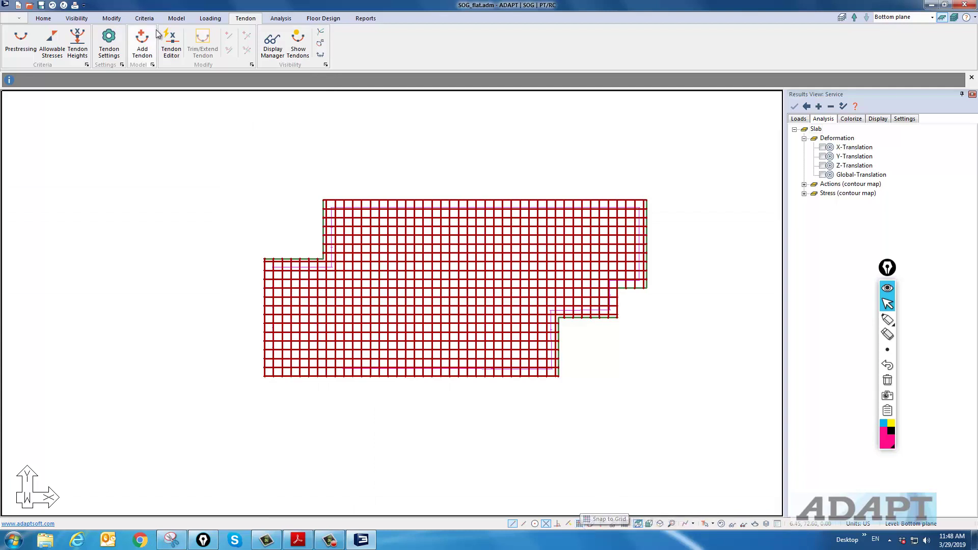
left_click(299, 38)
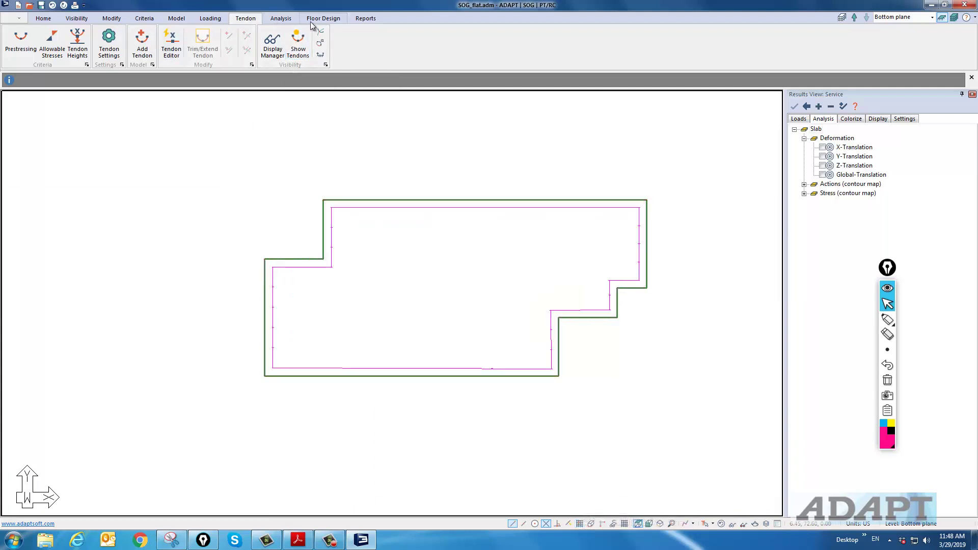
Step: Create an X-direction support line along the slab's lower edge, from its lower-left corner to its lower-right corner
left_click(314, 19)
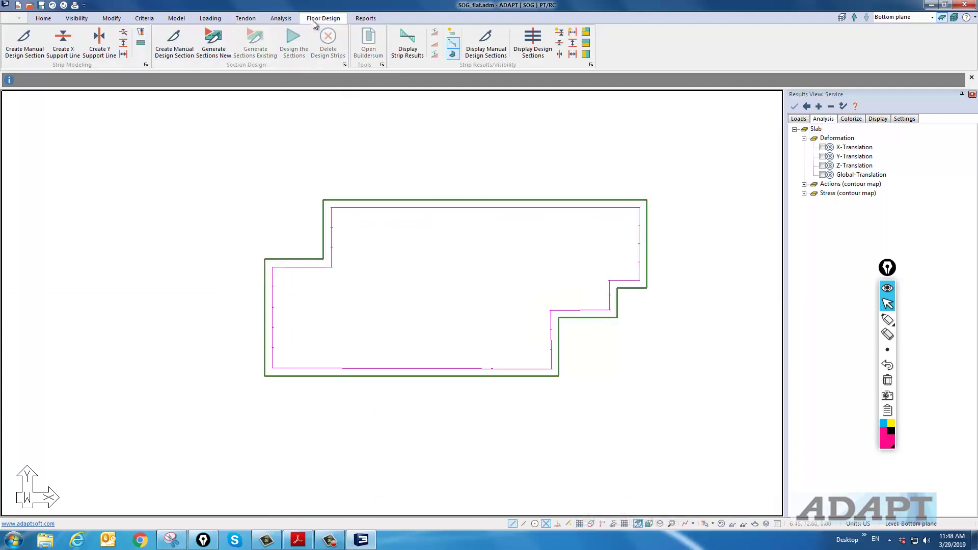
left_click(68, 53)
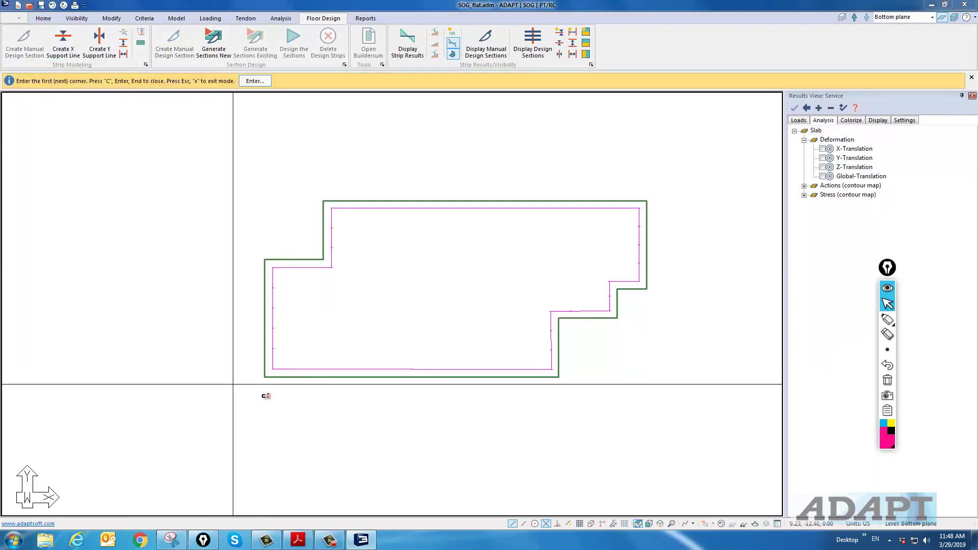
left_click(265, 377)
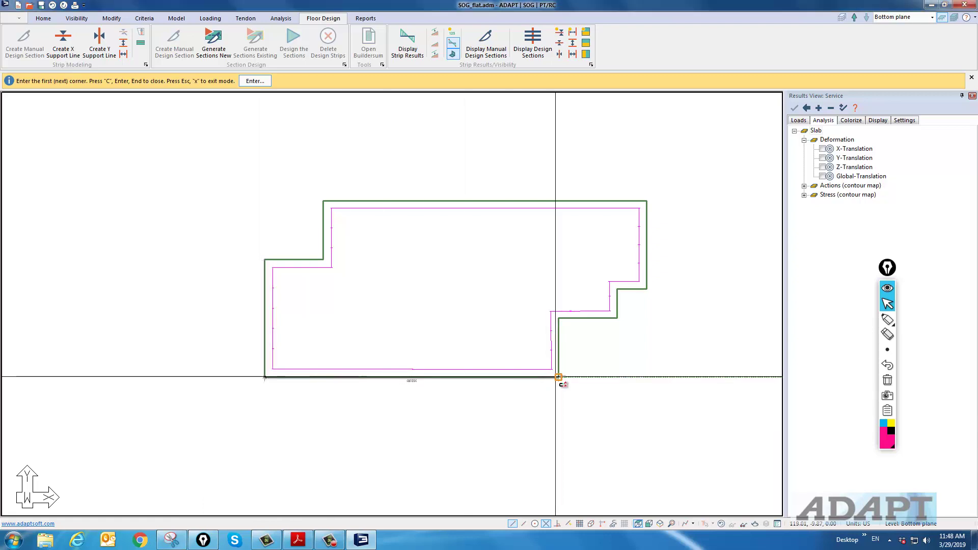
left_click(556, 376)
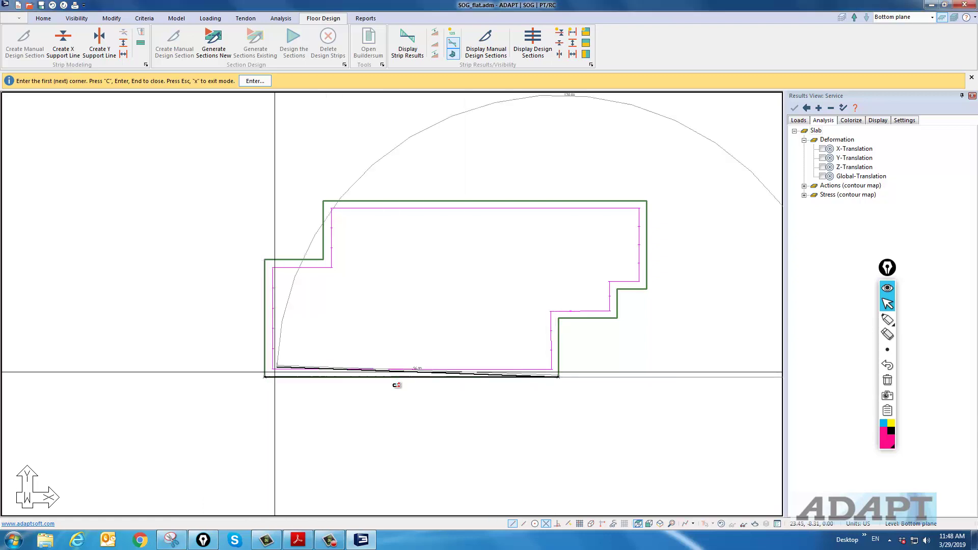
right_click(371, 316)
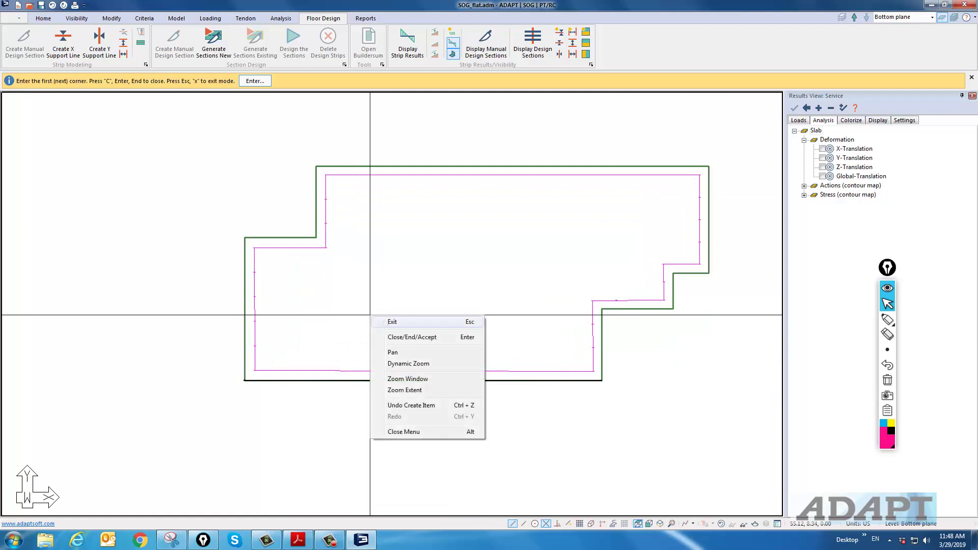
left_click(378, 322)
Step: Select the lower-edge support line and copy it 20 times at a Y offset of 5.00 ft
scroll(324, 373, "up", 3)
left_click(274, 381)
scroll(276, 399, "down", 2)
key("Tab")
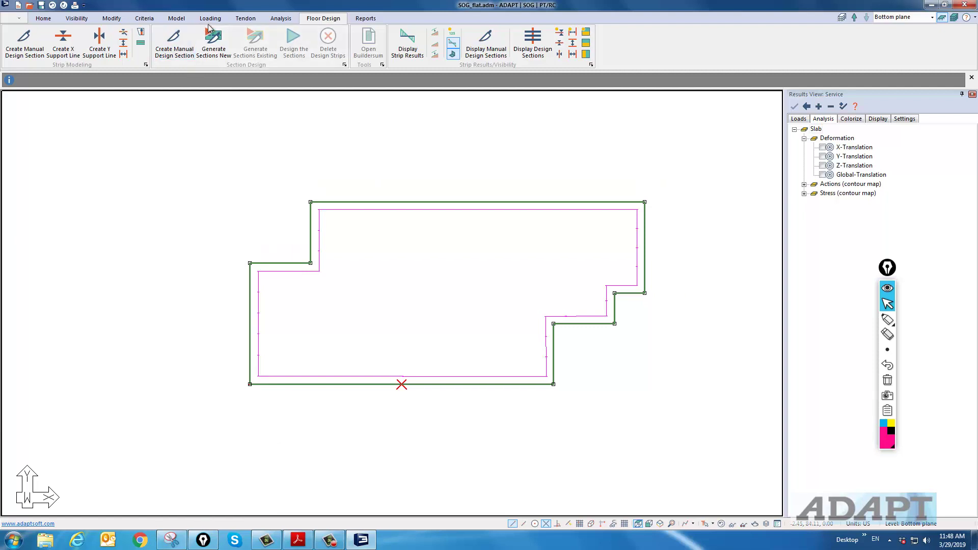
left_click(106, 18)
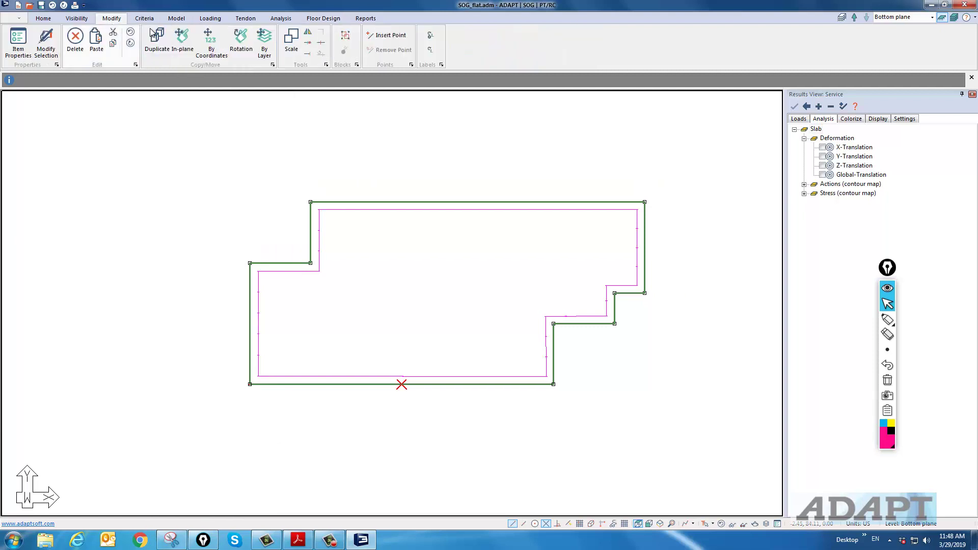
left_click(210, 45)
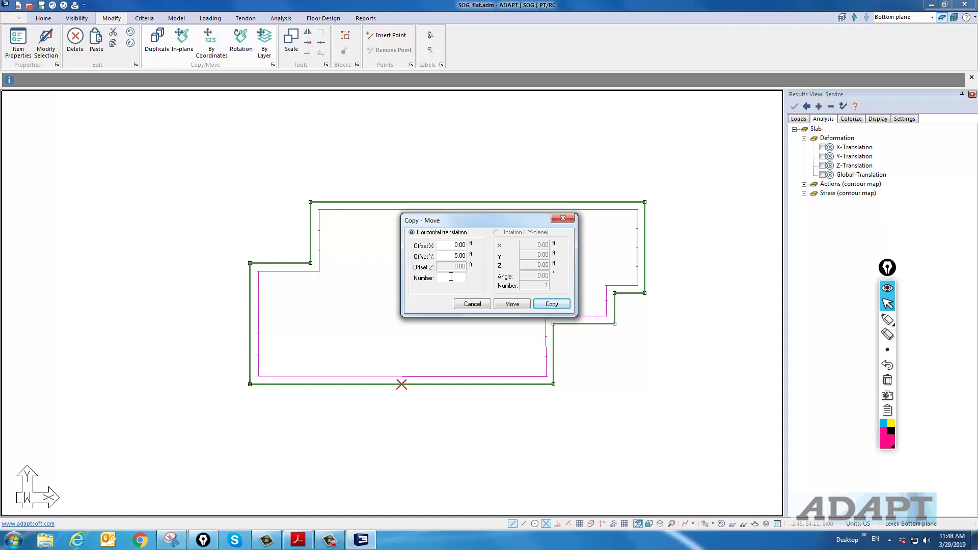
left_click(552, 304)
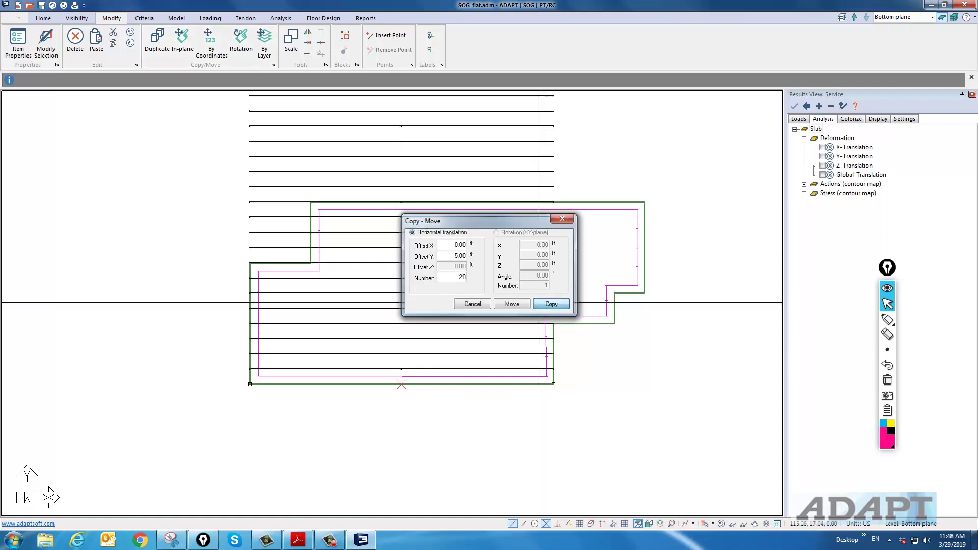
Step: Delete the eight copied support lines lying above the slab's upper edge
scroll(553, 279, "down", 2)
scroll(570, 233, "up", 1)
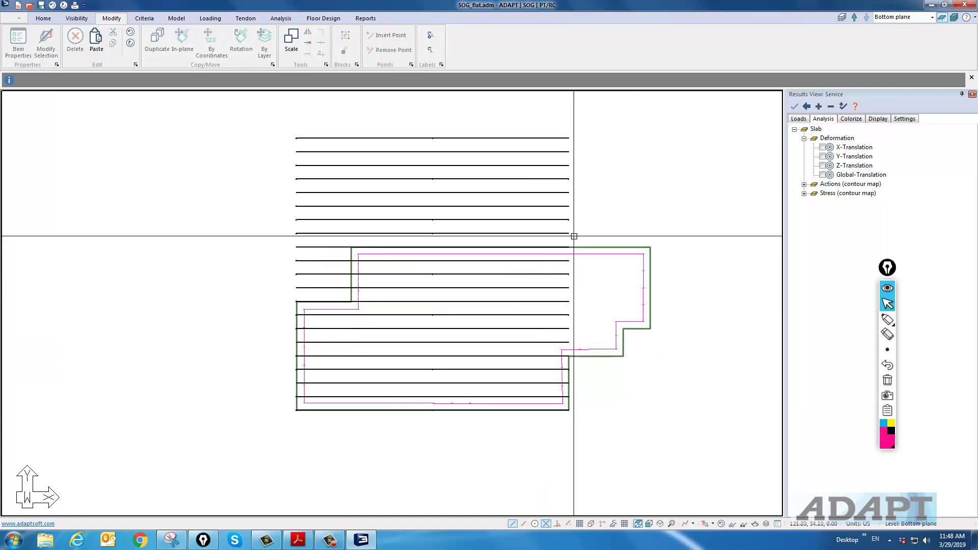
left_click_drag(574, 236, 259, 132)
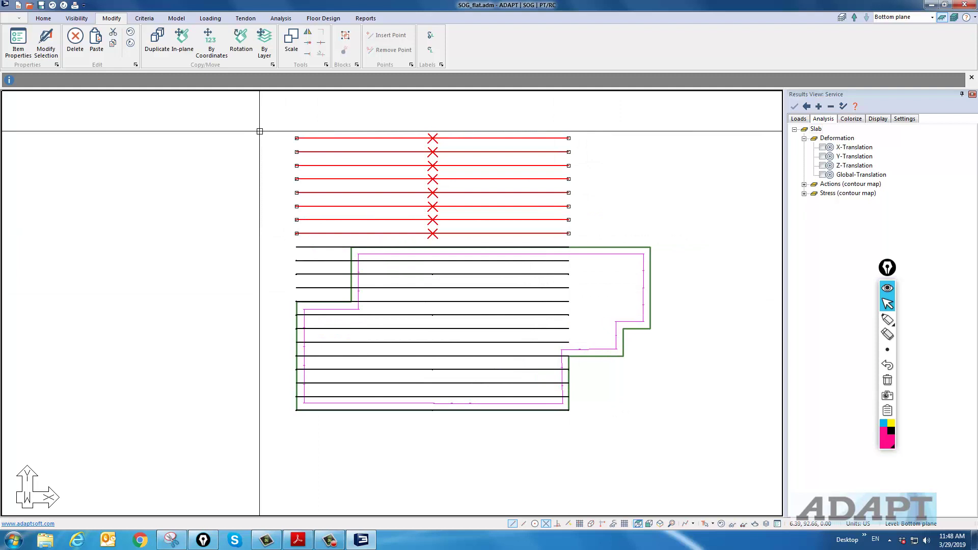
key("Delete")
Step: Select the seven support lines between the slab's lower-right notch and its upper edge, and start moving their right endpoints
scroll(323, 280, "up", 1)
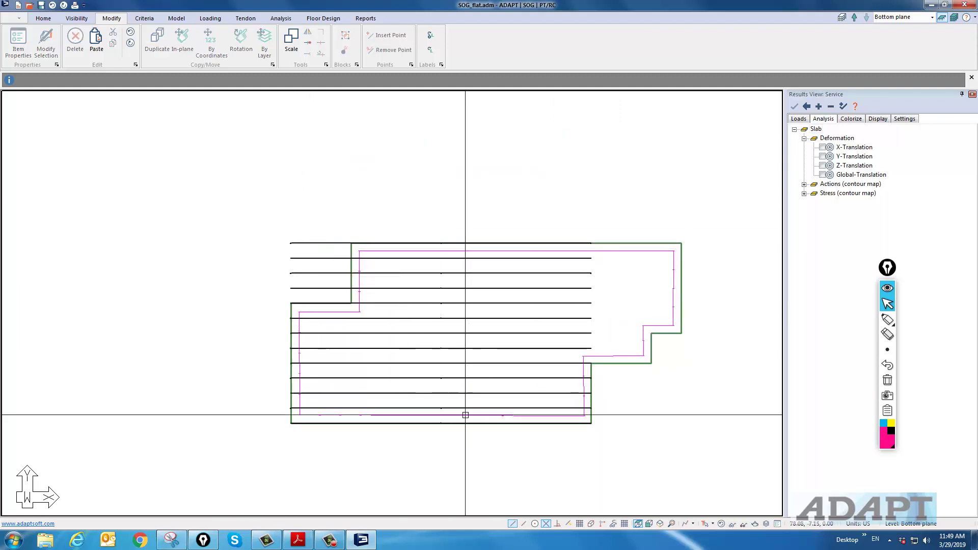
scroll(323, 364, "up", 3)
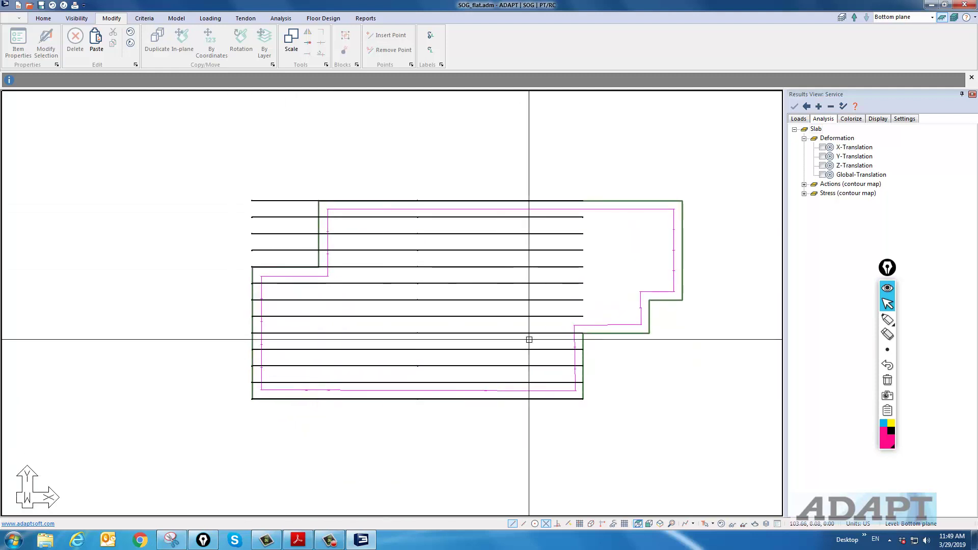
left_click_drag(555, 320, 541, 204)
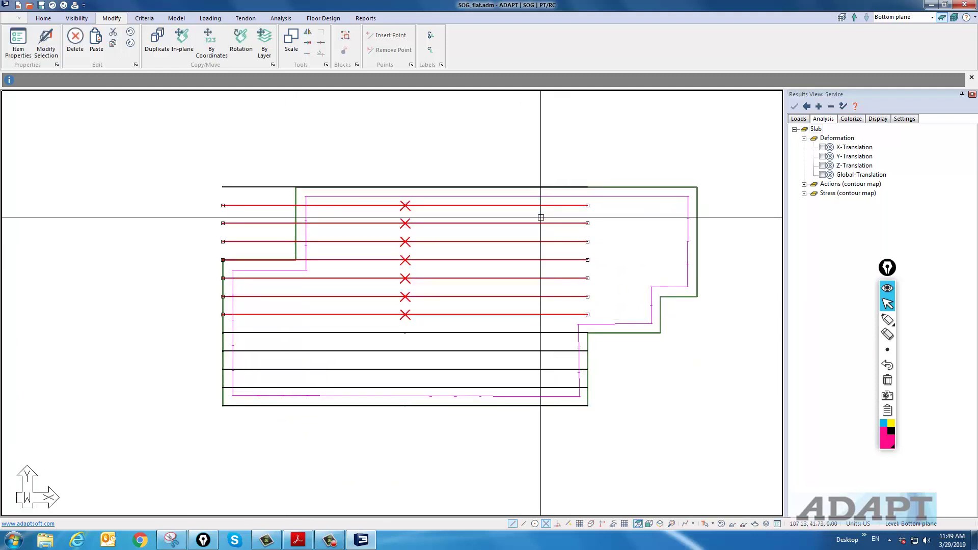
left_click(588, 314)
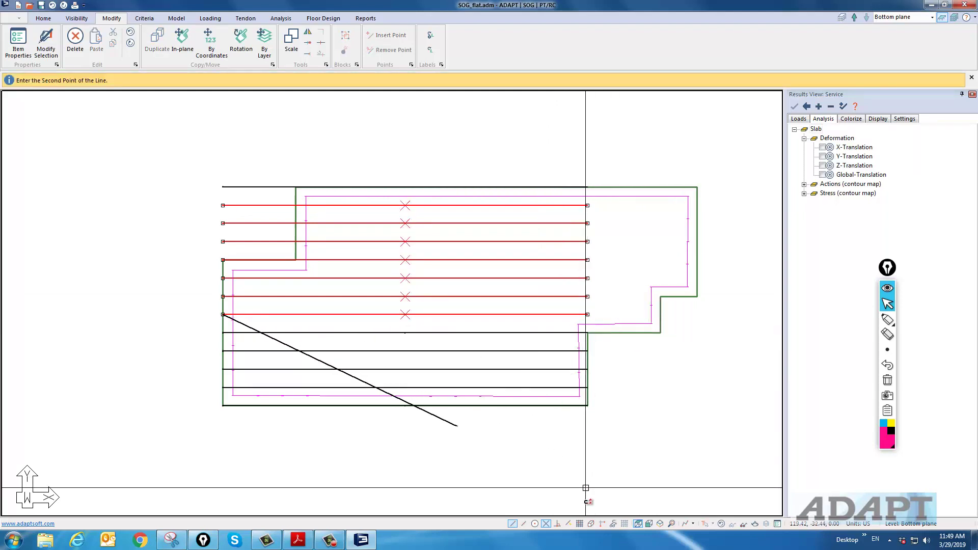
Step: Extend the right ends of the four lower selected X-direction support lines to the stepped right edge of the slab
left_click(557, 524)
left_click(661, 315)
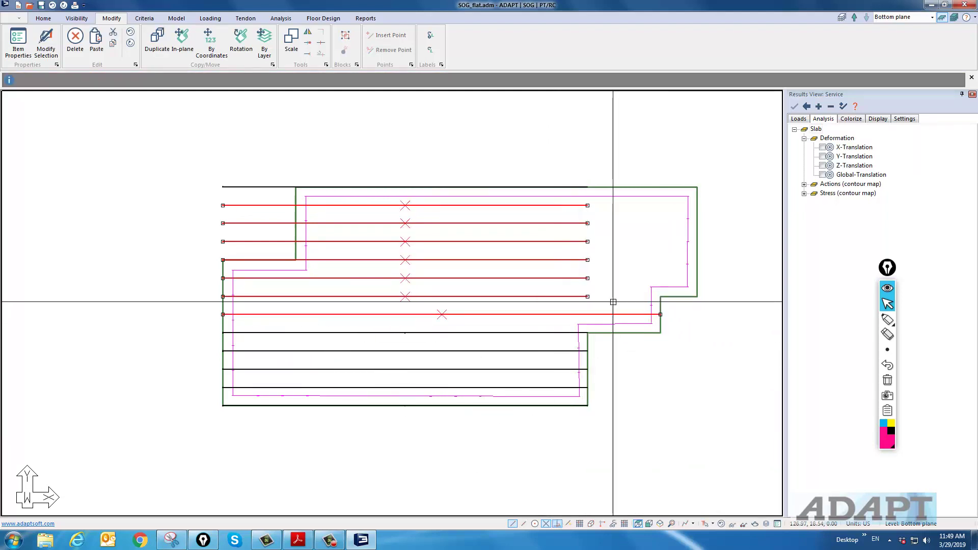
left_click(588, 296)
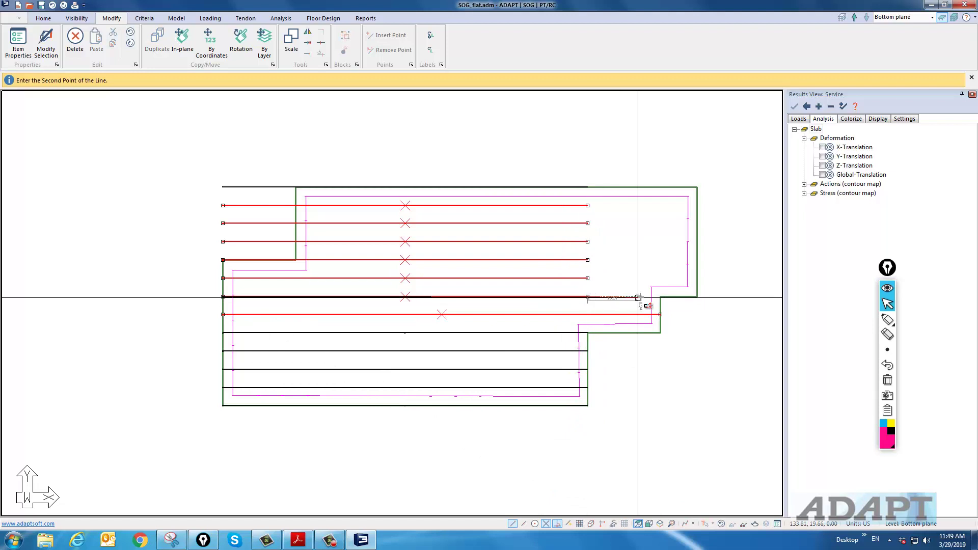
left_click(696, 296)
left_click(587, 279)
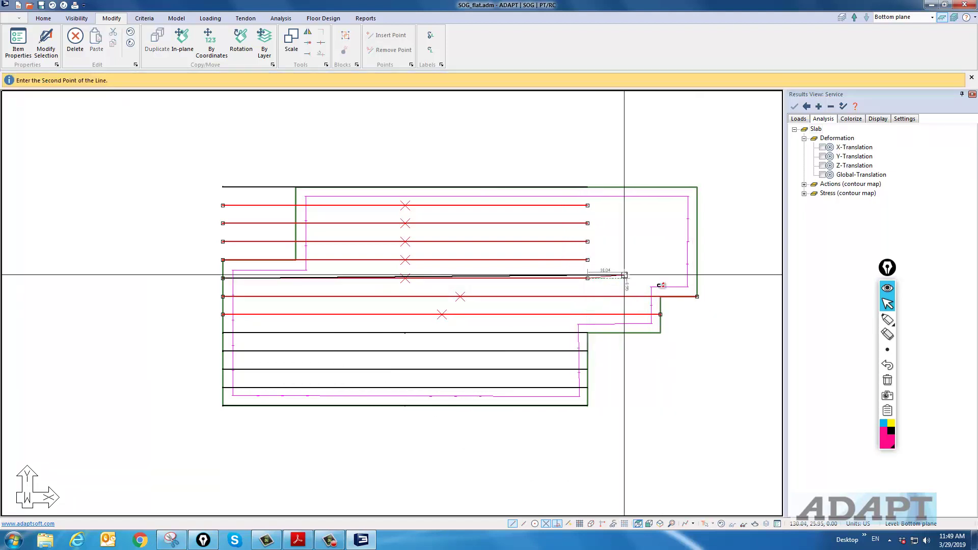
left_click(696, 278)
left_click(588, 260)
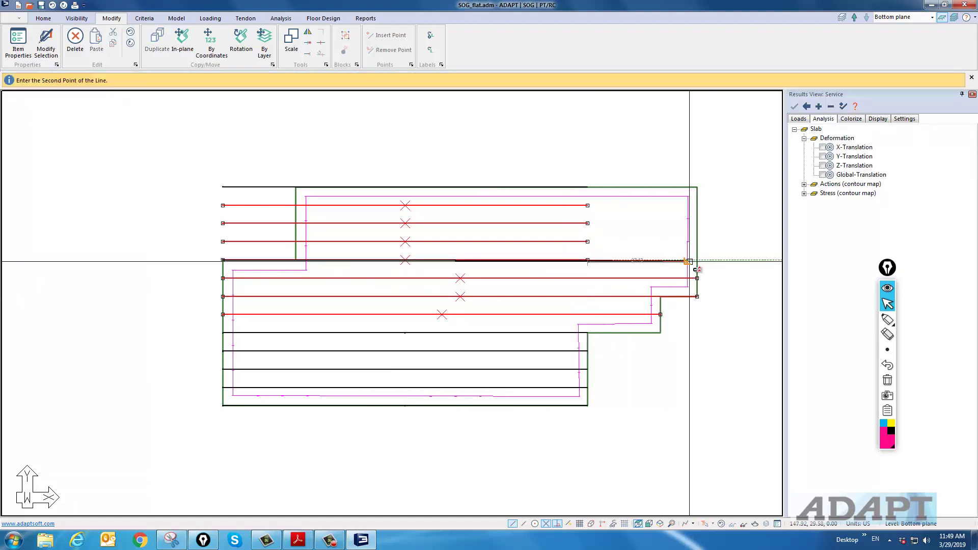
left_click(696, 261)
Step: Extend the right ends of the top four X-direction support lines to the slab's far right edge
left_click(588, 242)
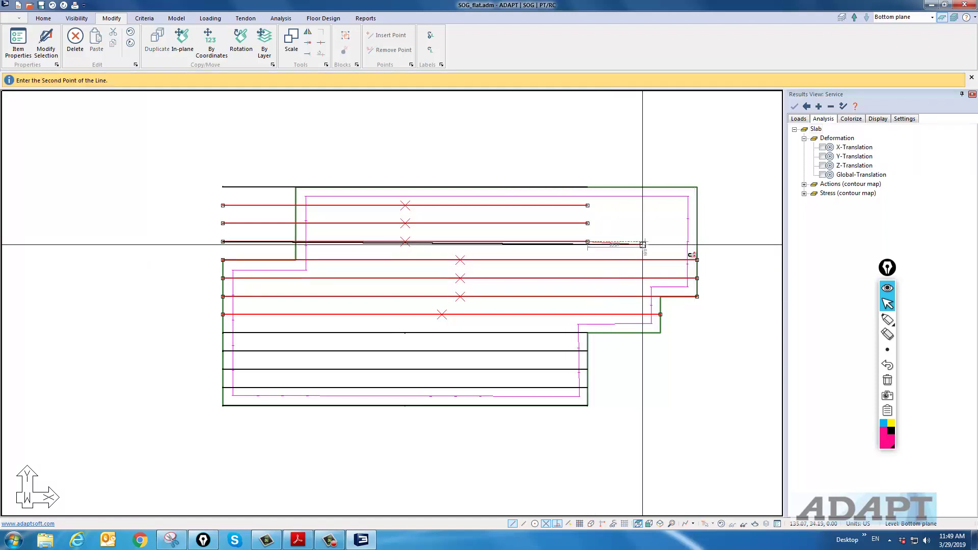
left_click(696, 243)
left_click(587, 223)
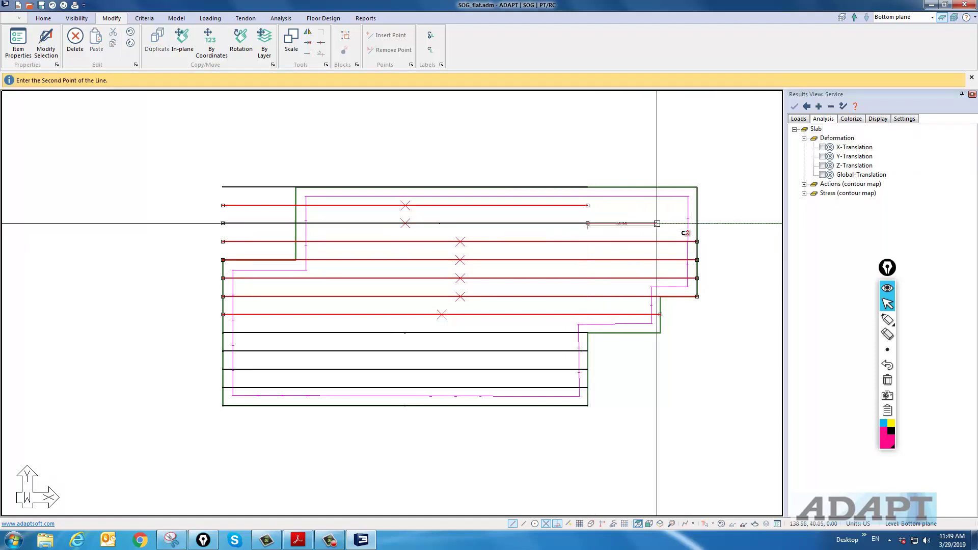
left_click(696, 223)
left_click(587, 205)
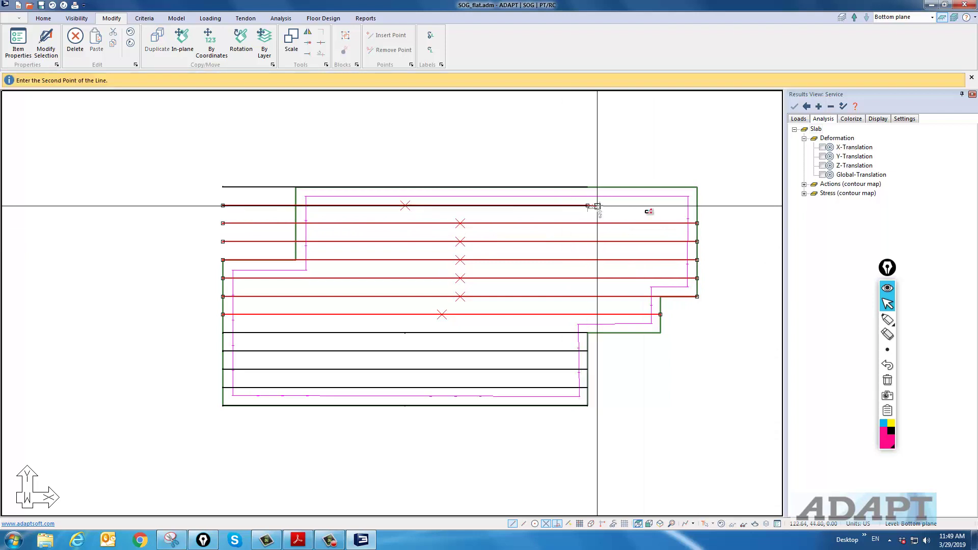
left_click(696, 205)
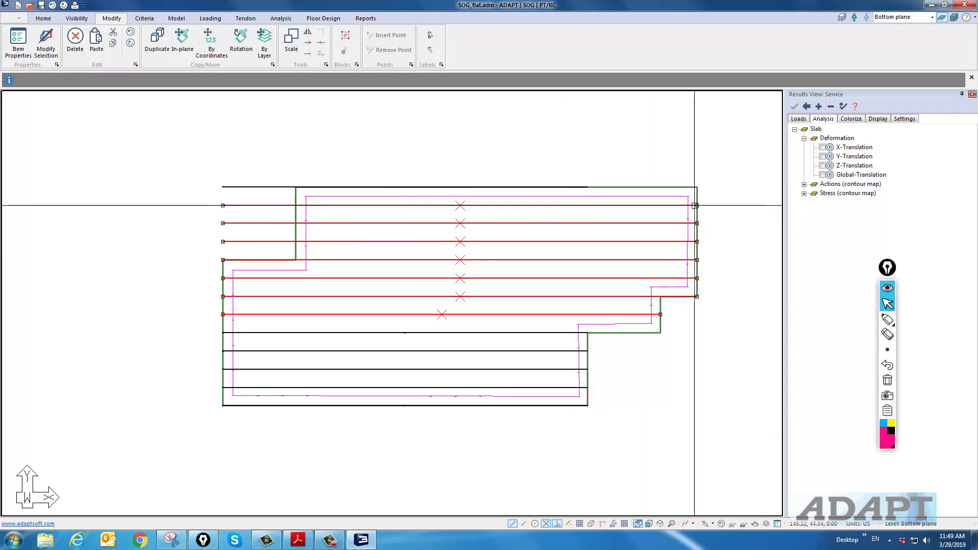
left_click(301, 187)
left_click(589, 187)
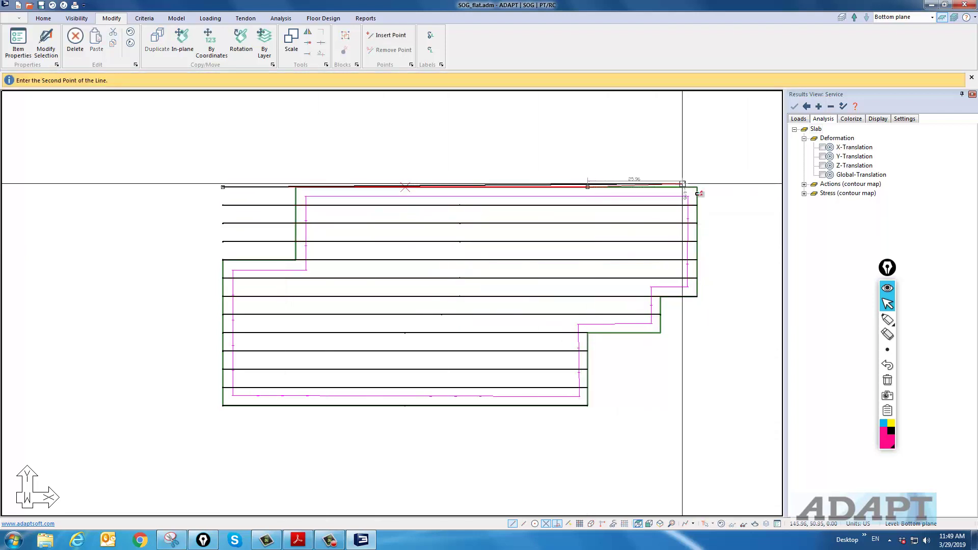
left_click(697, 187)
Step: Shorten the left ends of the top four X-direction support lines to the recessed upper-left slab edge
left_click_drag(284, 244, 222, 179)
left_click(223, 187)
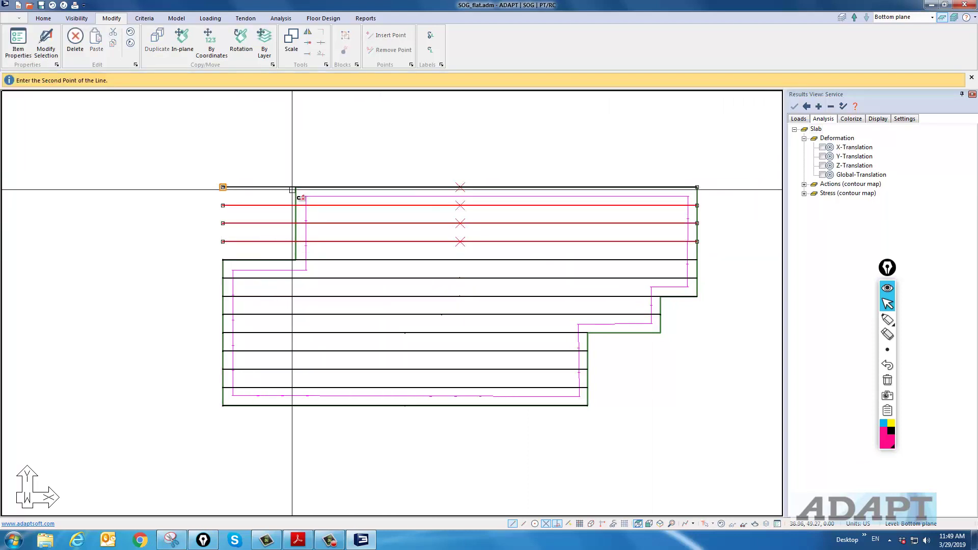
left_click(295, 187)
left_click(223, 206)
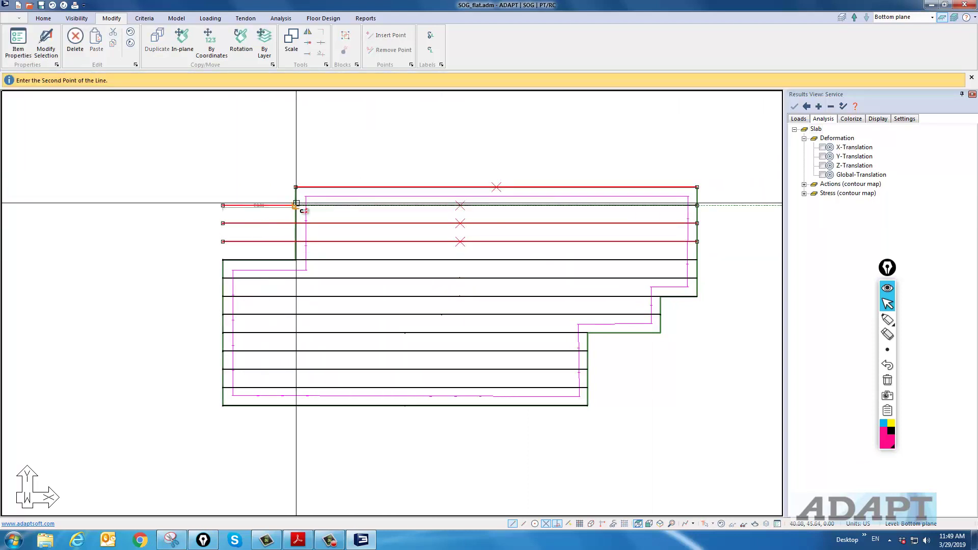
left_click(295, 206)
left_click(222, 224)
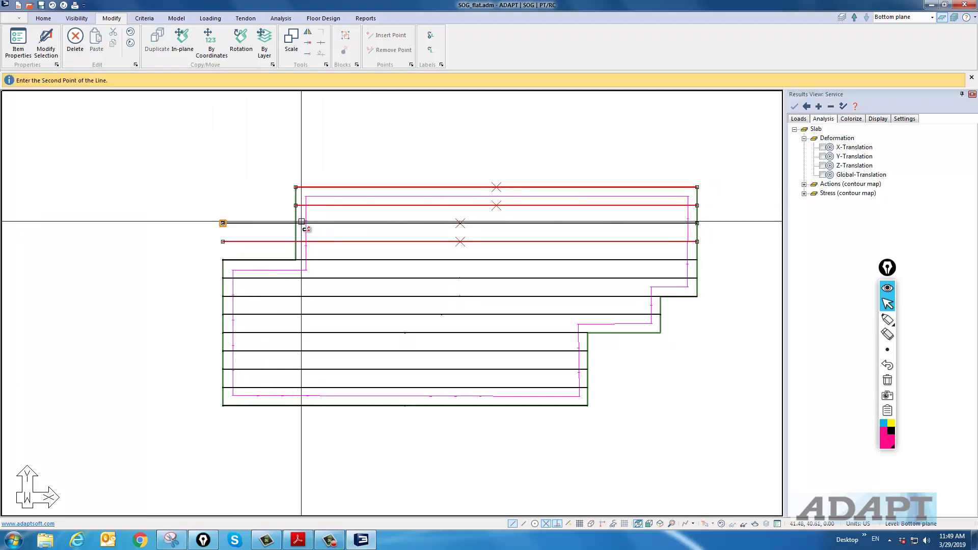
left_click(296, 223)
left_click(222, 241)
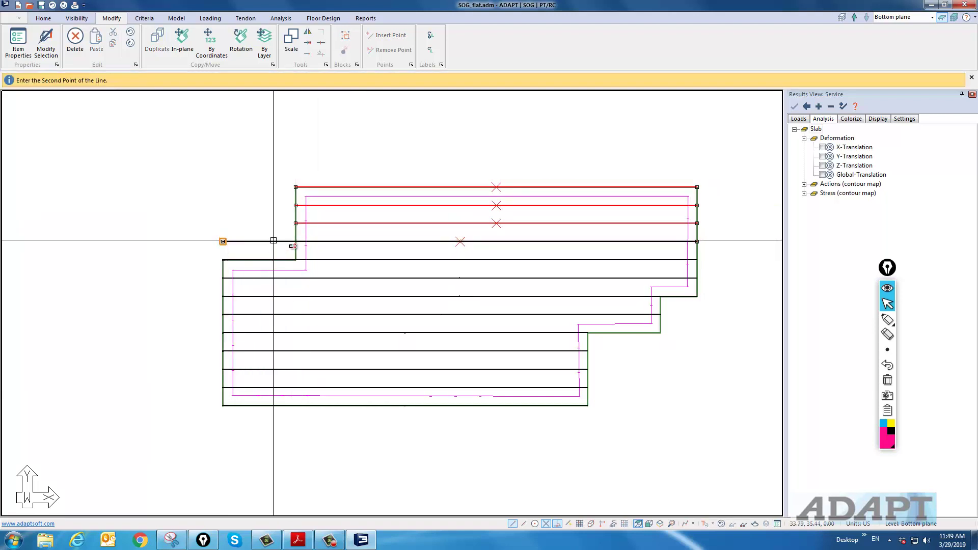
left_click(295, 240)
key("Escape")
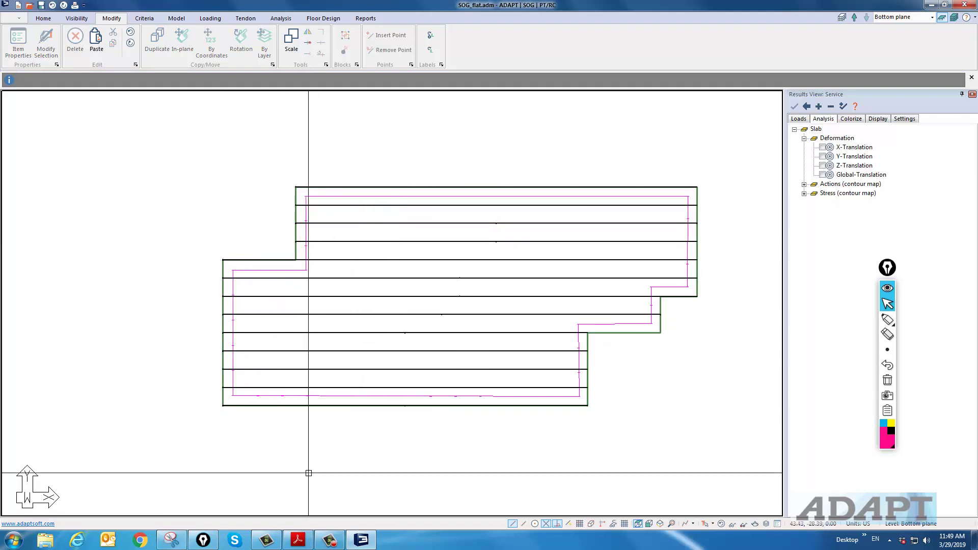
Step: Draw a Y support line along the slab's leftmost edge, from its lower corner to its upper corner
left_click(323, 19)
left_click(92, 49)
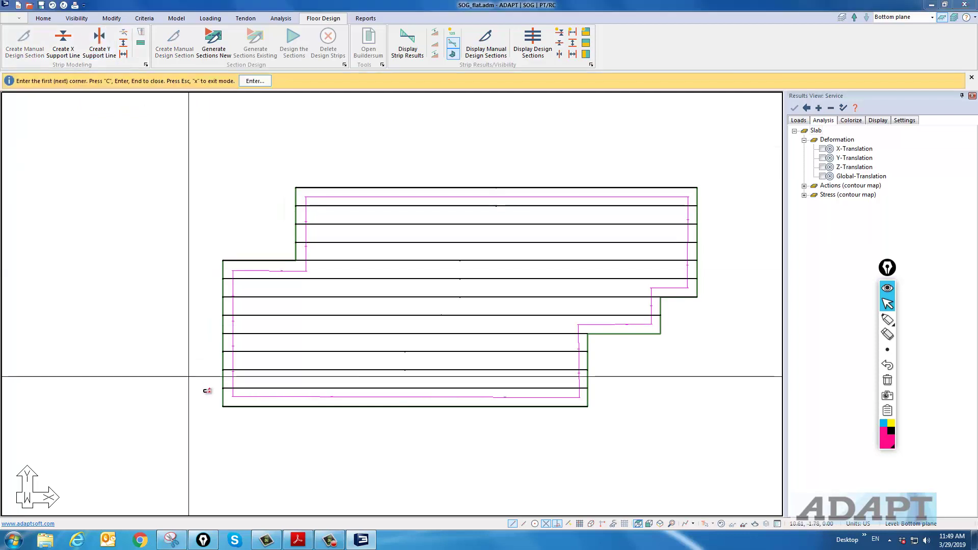
left_click(222, 406)
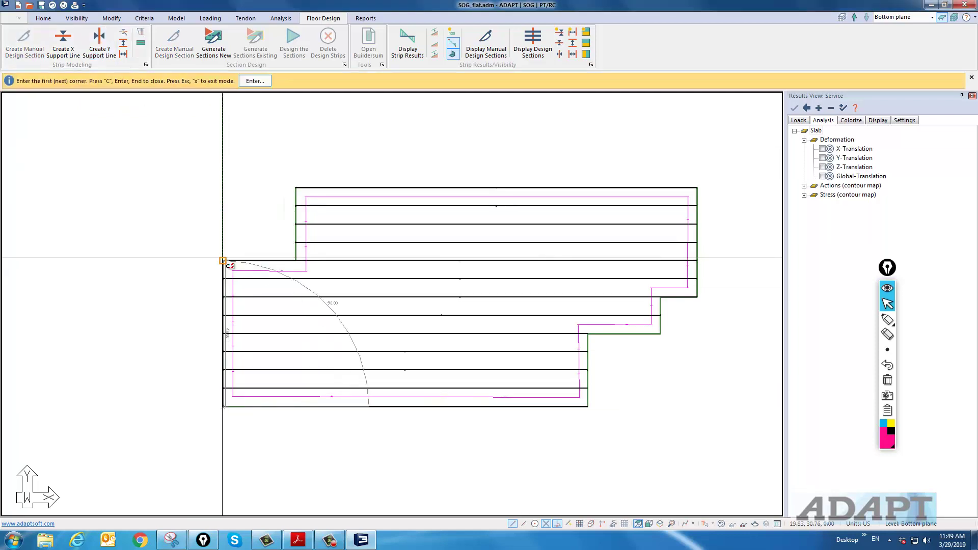
left_click(234, 263)
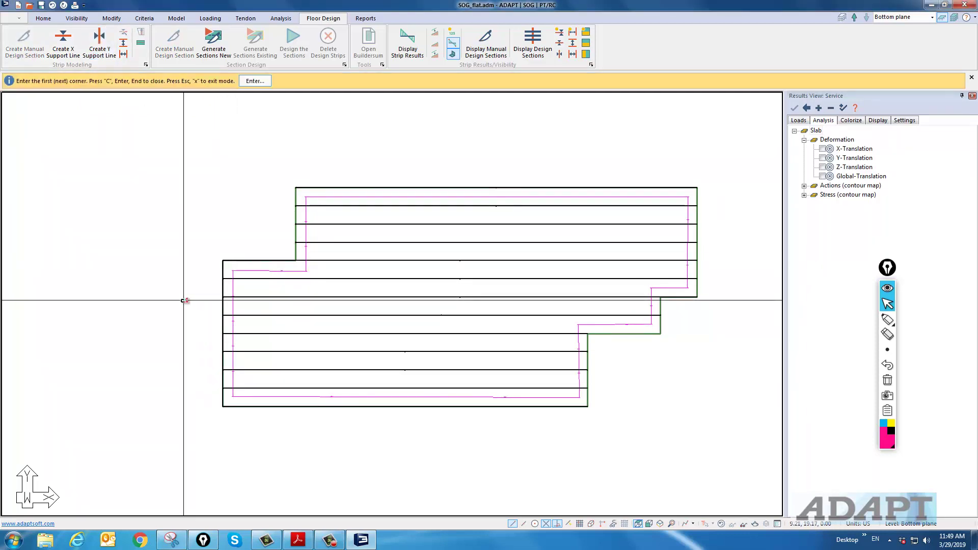
right_click(182, 258)
left_click(192, 265)
Step: Try to make multiple copies of the left-edge Y support line at a Y offset of 5 ft
scroll(219, 278, "up", 5)
scroll(227, 270, "down", 3)
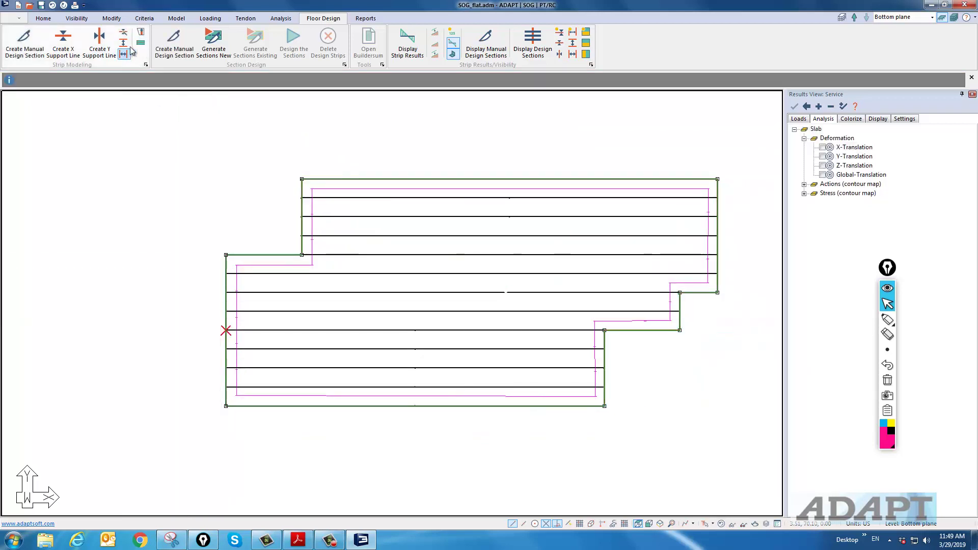
left_click(111, 18)
left_click(210, 50)
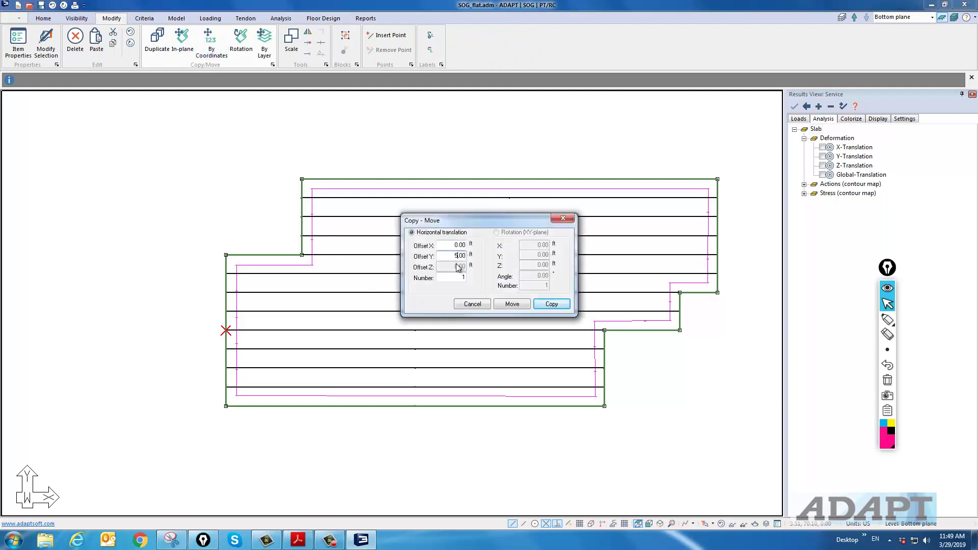
left_click(512, 304)
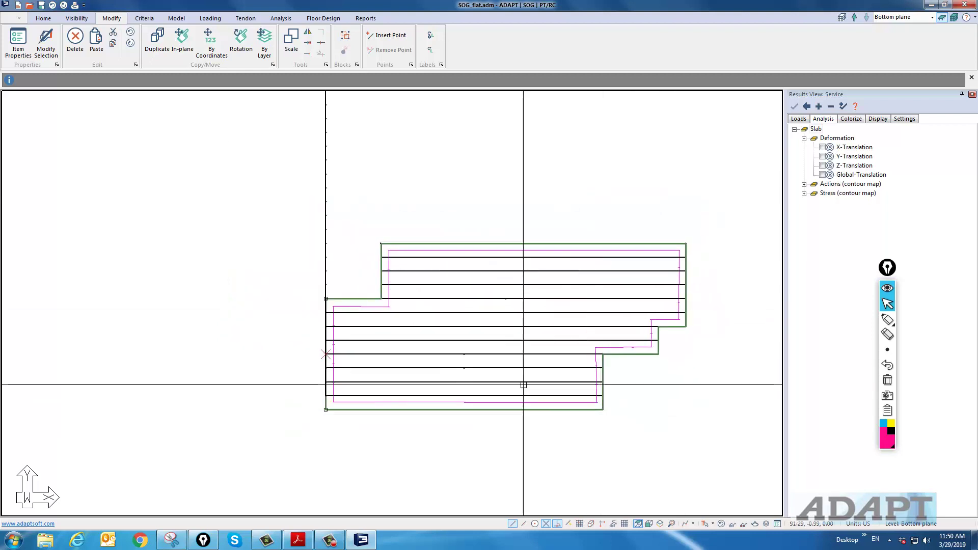
Step: Delete all the support line copies stacked in the Y direction above the slab's left edge
middle_click_drag(337, 255, 381, 333)
left_click_drag(397, 345, 303, 116)
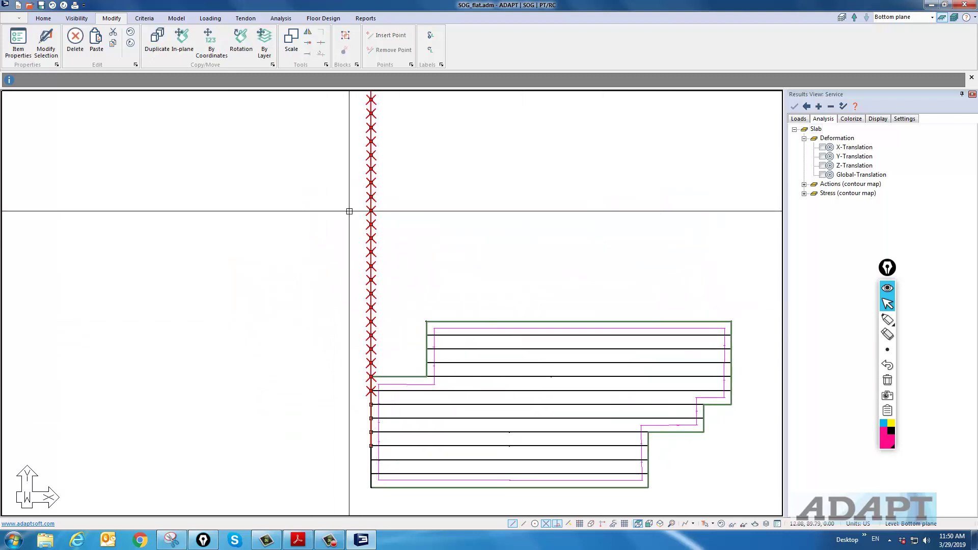
key("Delete")
scroll(410, 333, "down", 3)
middle_click_drag(410, 195, 435, 297)
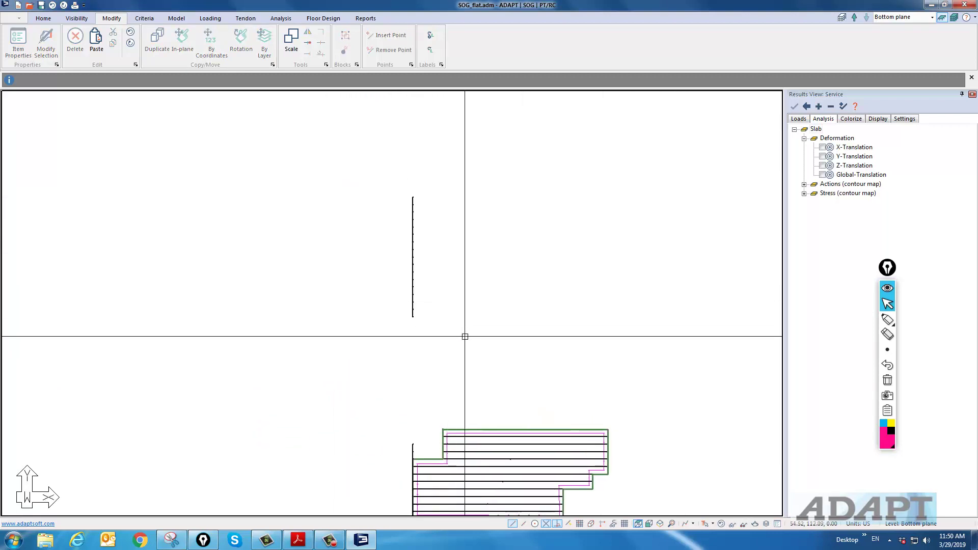
left_click_drag(465, 336, 369, 194)
key("Delete")
middle_click_drag(430, 333, 415, 258)
scroll(362, 311, "up", 1)
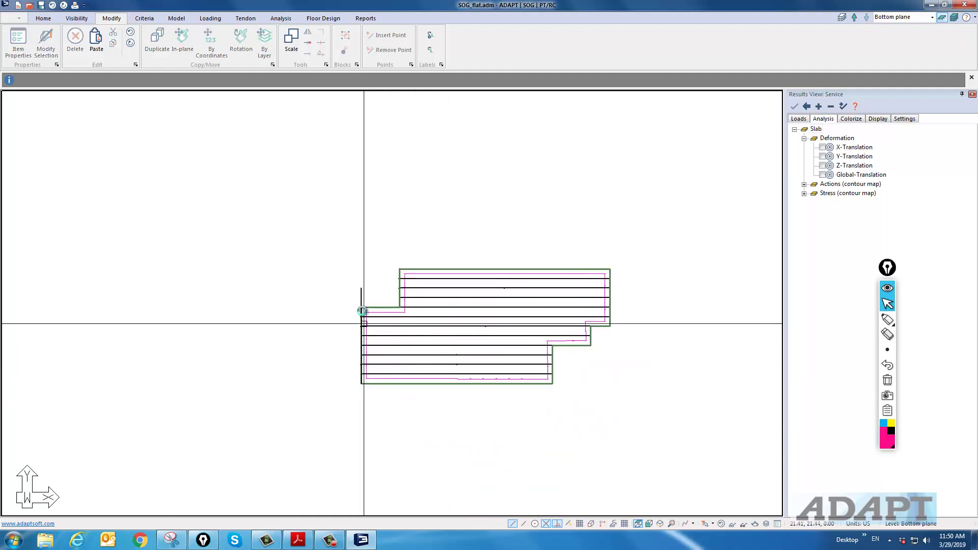
scroll(364, 322, "up", 1)
left_click_drag(367, 292, 336, 274)
key("Delete")
scroll(366, 385, "up", 1)
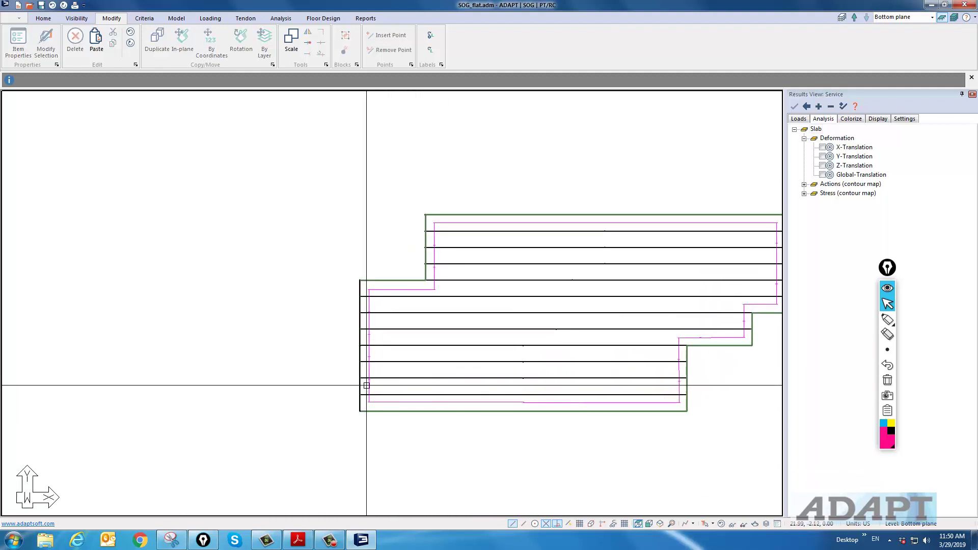
Step: Copy the left-edge Y support line repeatedly at an X offset of 5 ft and delete the copies beyond the slab's right edge
scroll(366, 385, "up", 1)
left_click(357, 387)
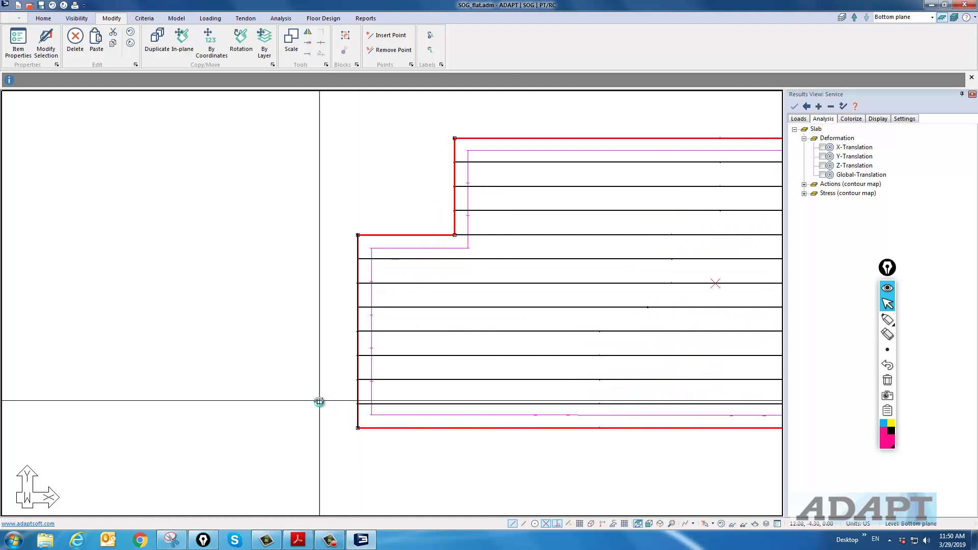
scroll(320, 401, "down", 1)
left_click(211, 39)
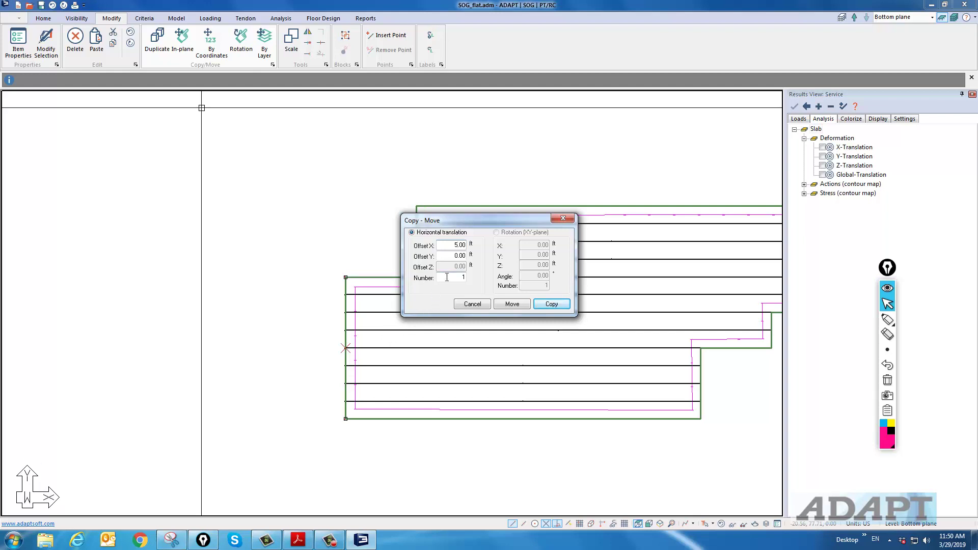
left_click(551, 304)
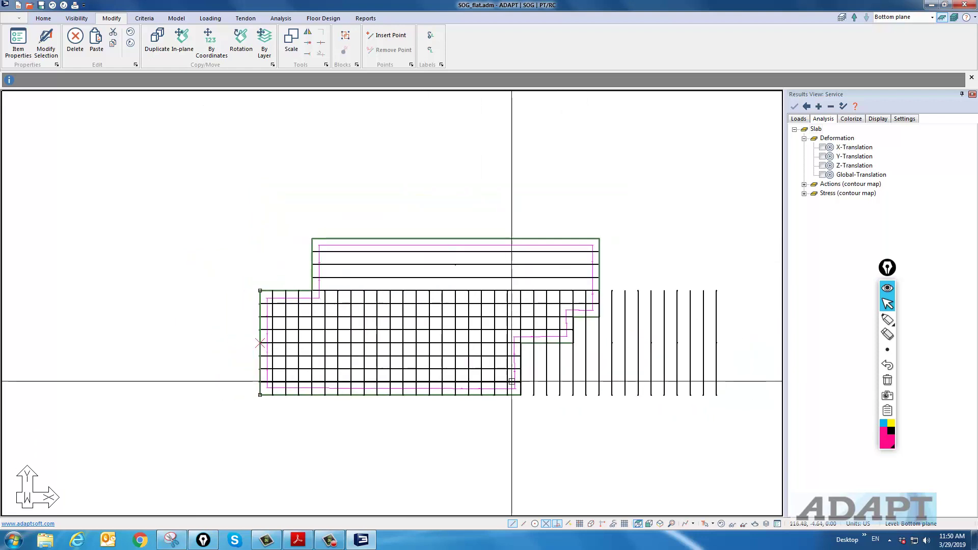
left_click_drag(738, 406, 610, 276)
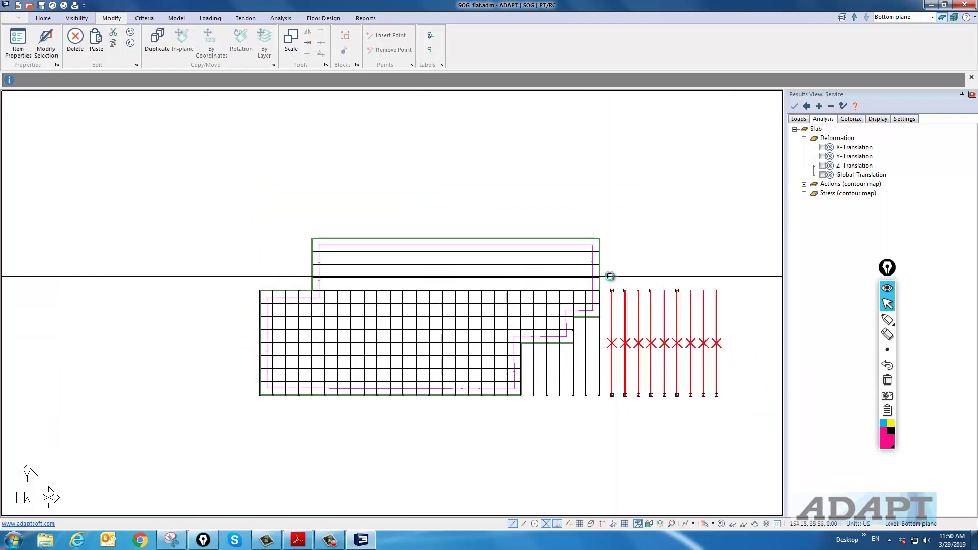
key("Delete")
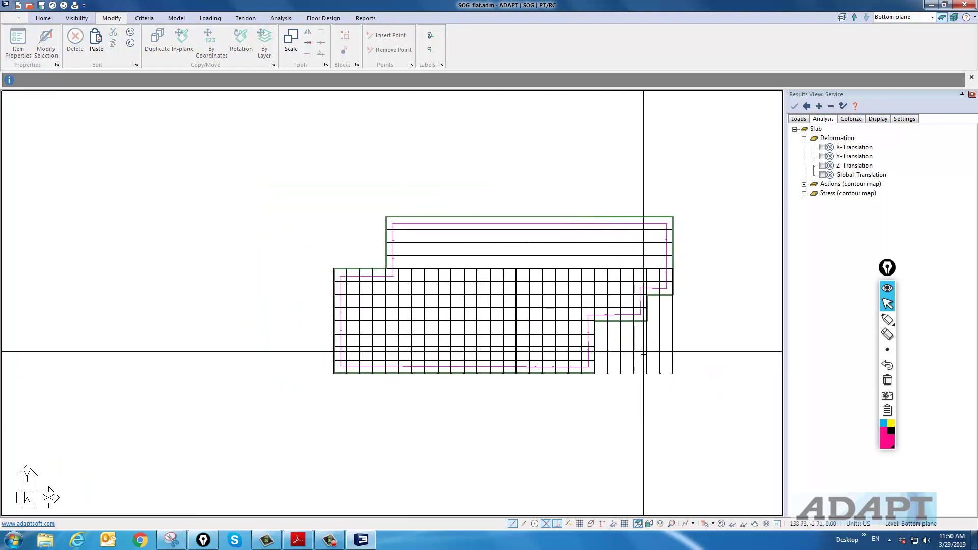
Step: Extend the upper ends of the six rightmost Y support lines to the slab's upper edge
scroll(656, 352, "up", 1)
scroll(656, 352, "up", 1)
left_click_drag(693, 345, 597, 360)
scroll(662, 266, "up", 1)
left_click(689, 266)
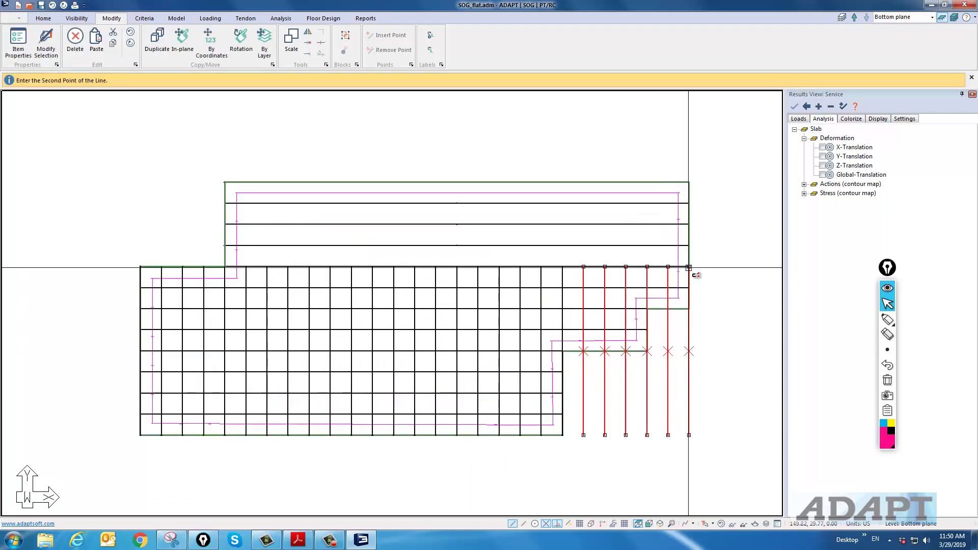
left_click(688, 184)
left_click(667, 266)
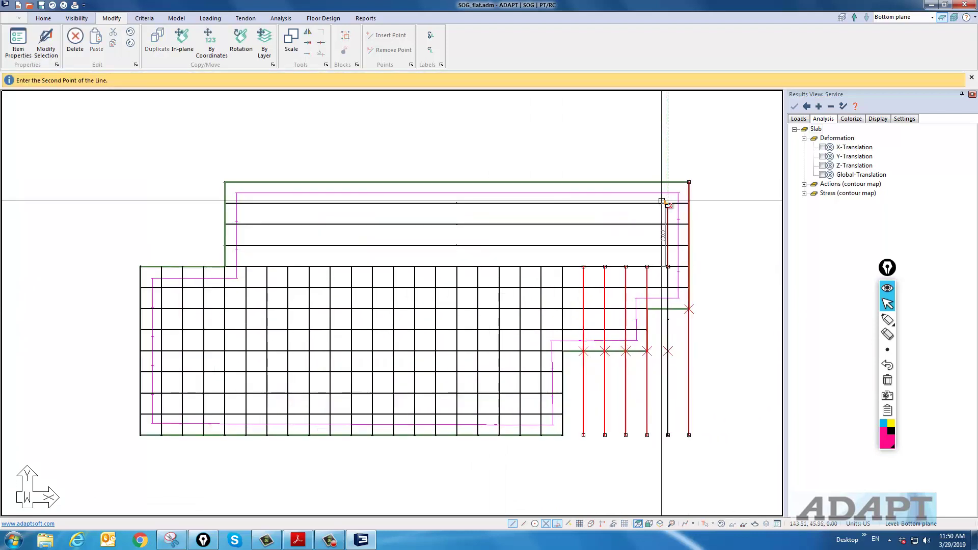
left_click(667, 181)
left_click(647, 266)
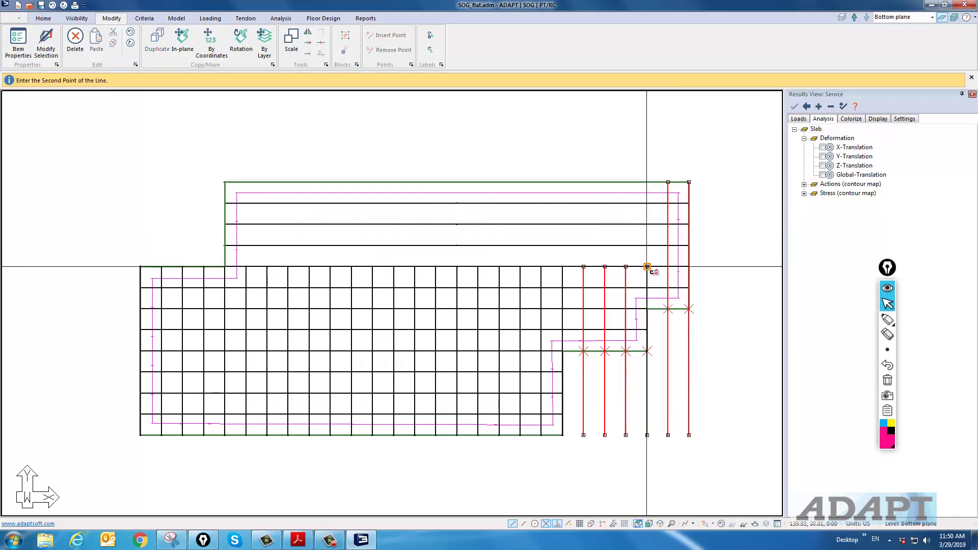
left_click(647, 182)
left_click(625, 266)
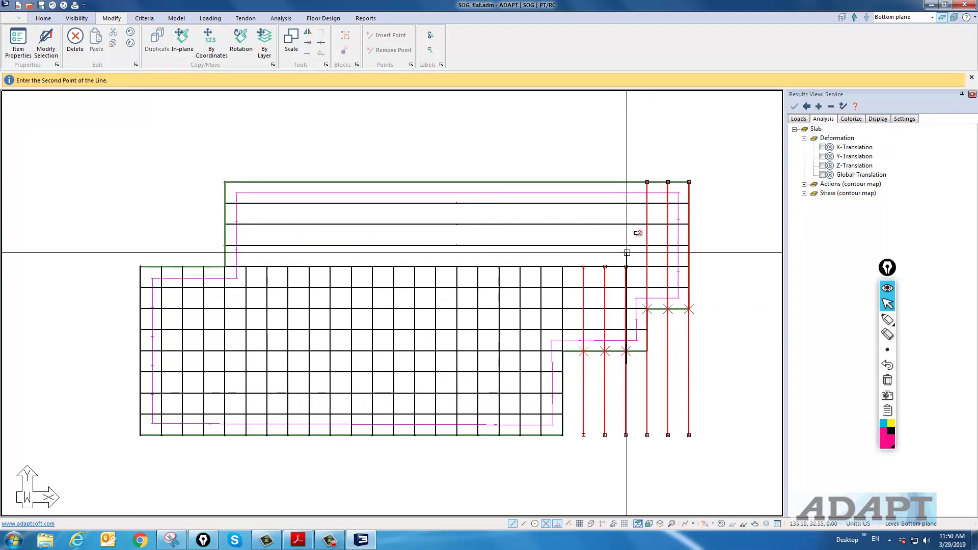
left_click(626, 182)
left_click(605, 266)
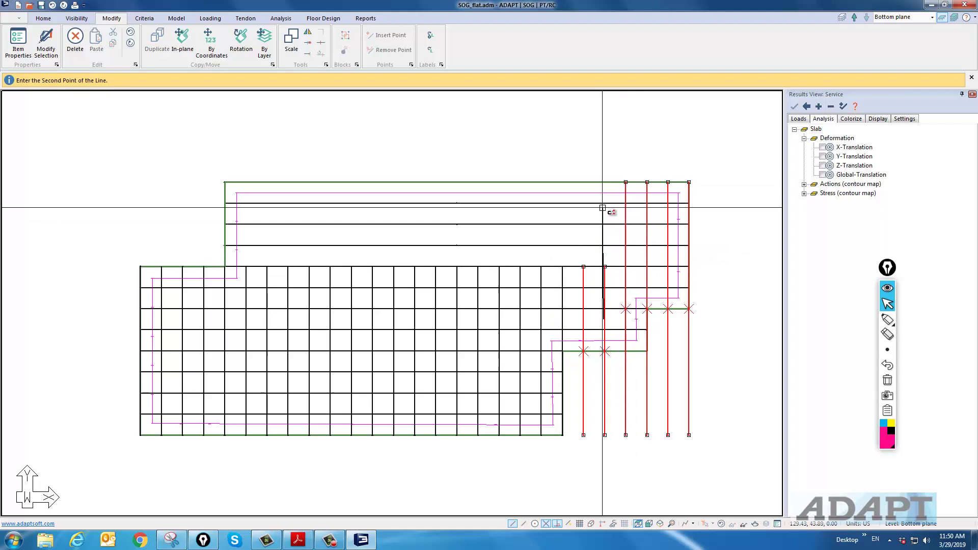
left_click(605, 182)
left_click(583, 266)
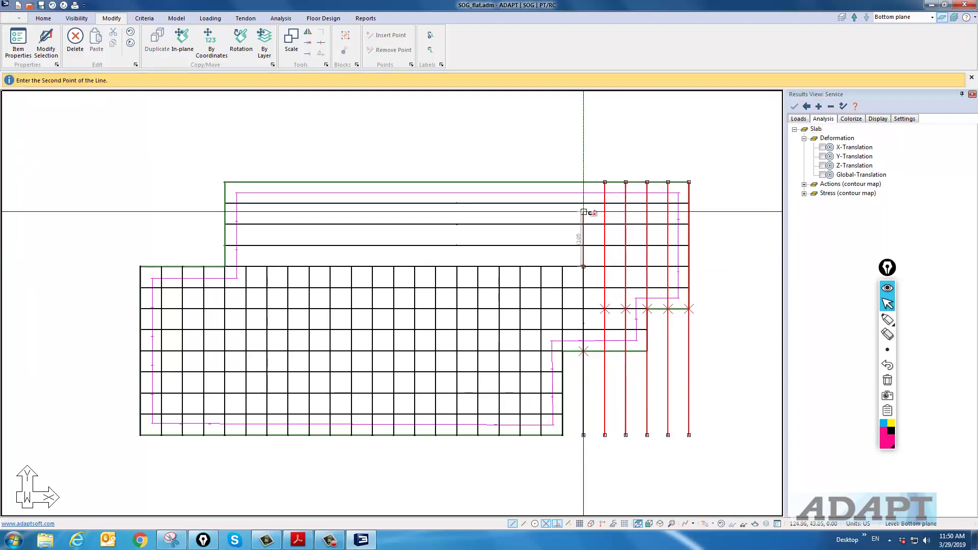
left_click(584, 182)
key("Escape")
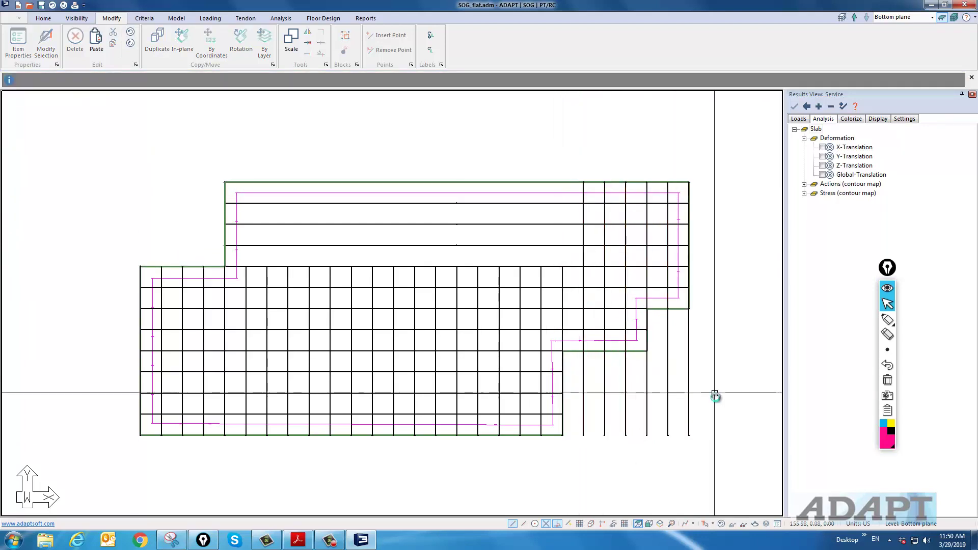
Step: Shorten the lower ends of the rightmost Y support lines to the slab's stepped lower-right edge
left_click_drag(595, 406, 577, 416)
left_click(584, 435)
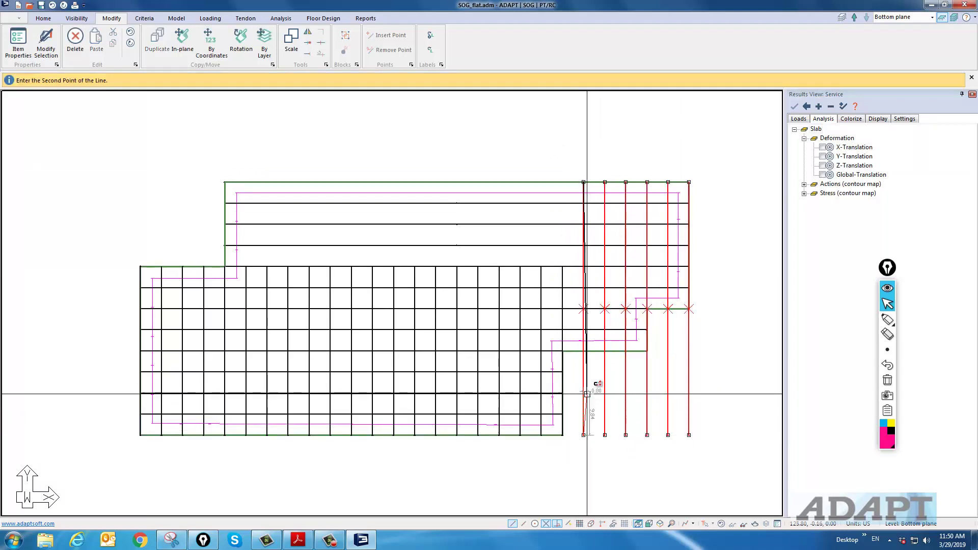
left_click(583, 351)
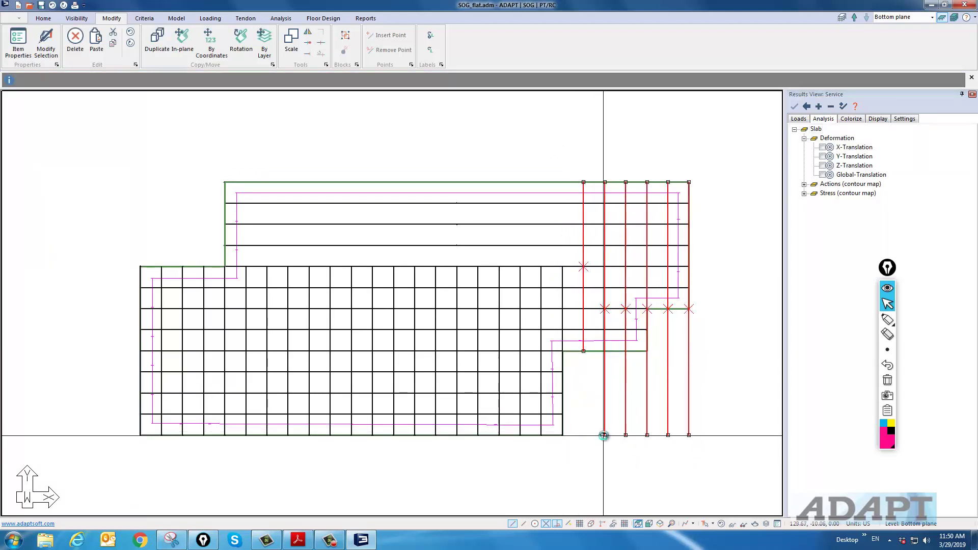
left_click(605, 435)
left_click(605, 352)
left_click(625, 435)
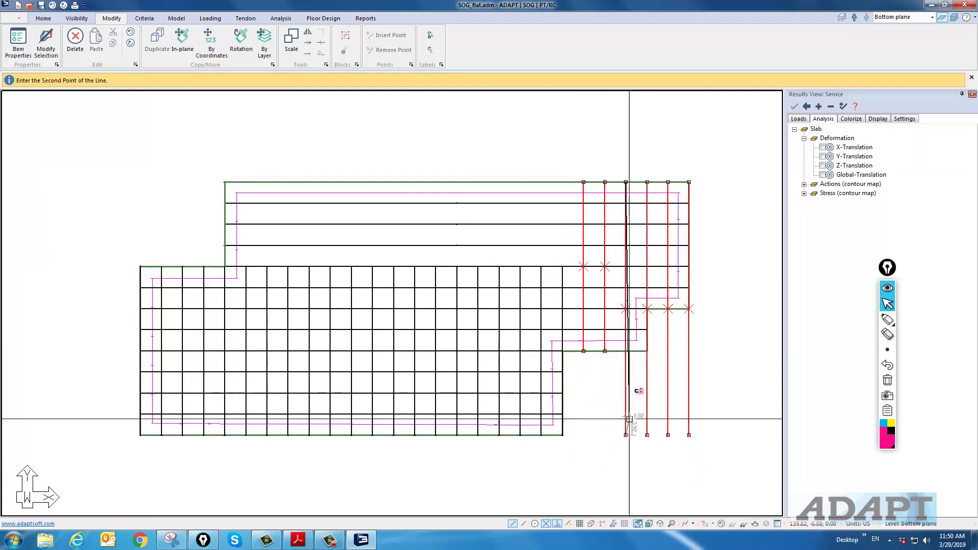
left_click(628, 358)
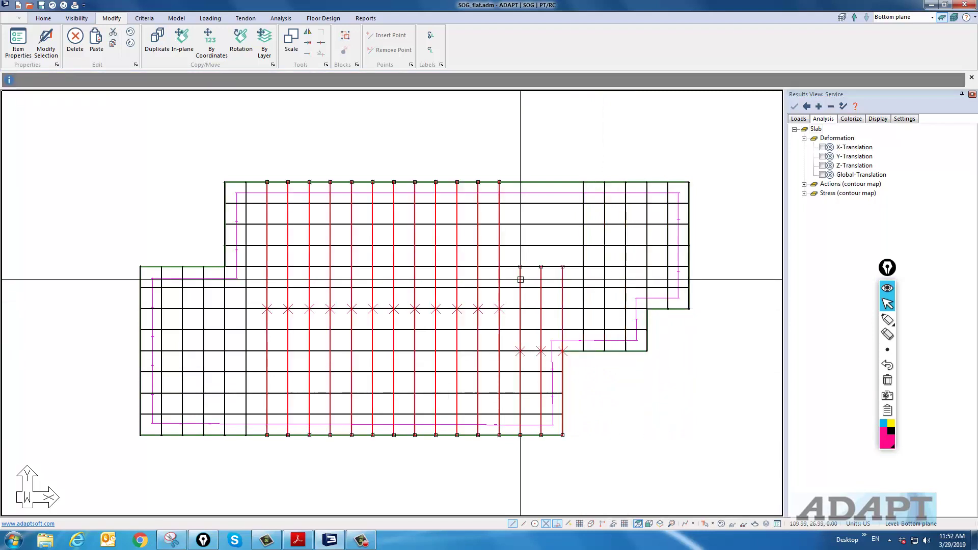
Step: Extend the upper ends of the three remaining short Y support lines to the slab's upper edge
left_click(527, 257)
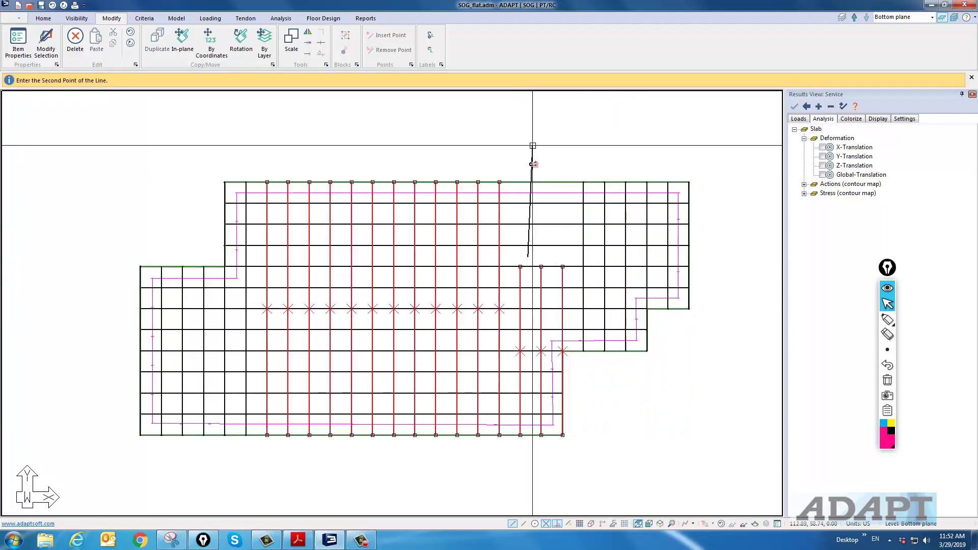
left_click(520, 182)
left_click(541, 265)
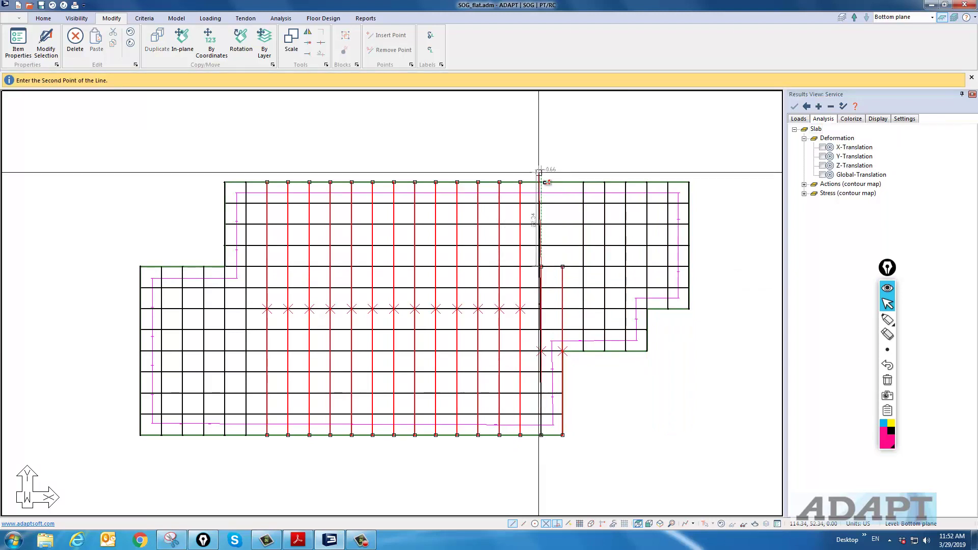
left_click(541, 182)
left_click(563, 267)
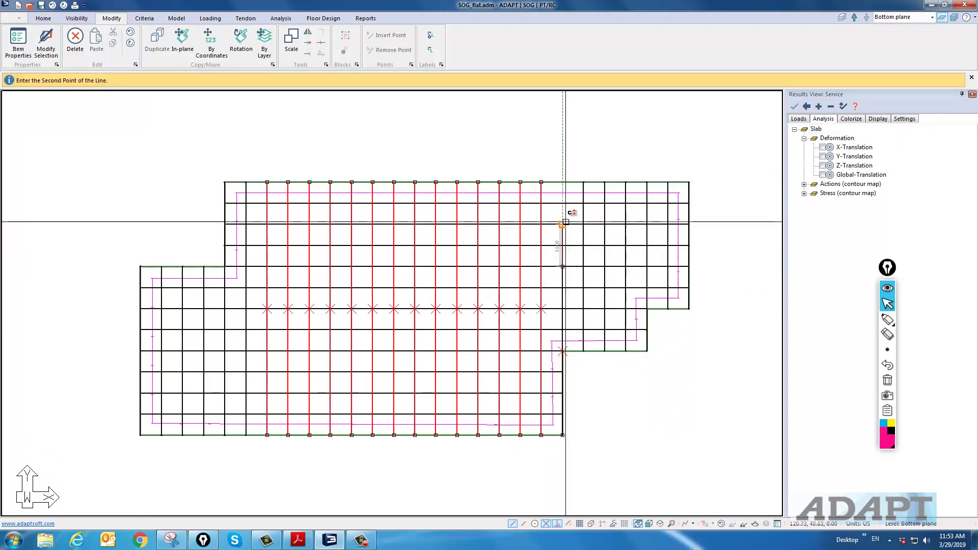
left_click(567, 182)
key("Escape")
scroll(612, 228, "down", 2)
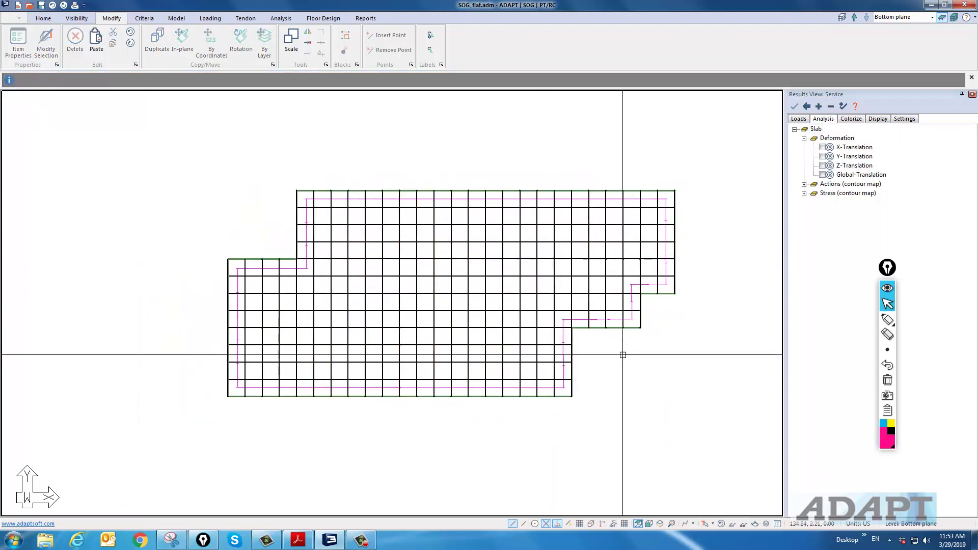
Step: Review the properties of a full-height Y support line near the lower-right corner and set its maximum design sections per span to 40
double_click(537, 268)
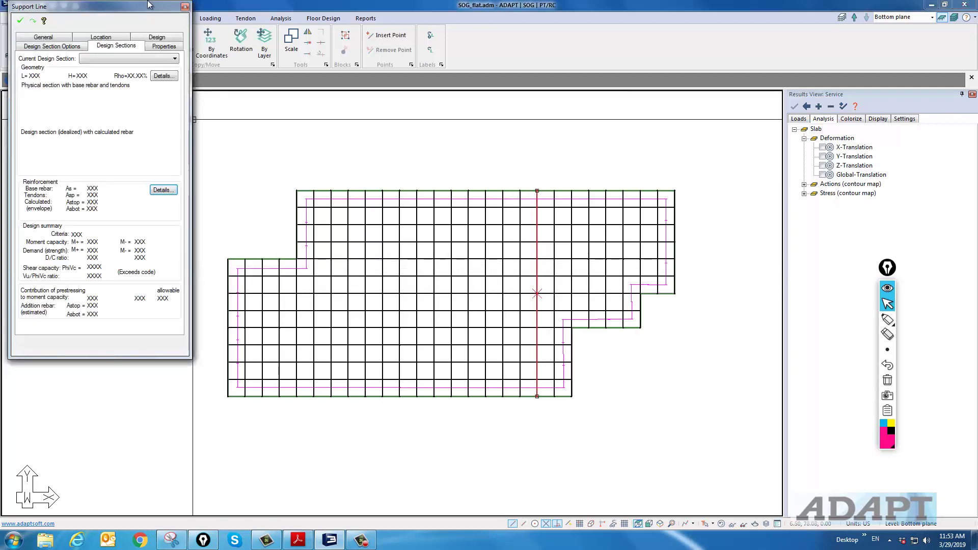
left_click_drag(143, 8, 378, 110)
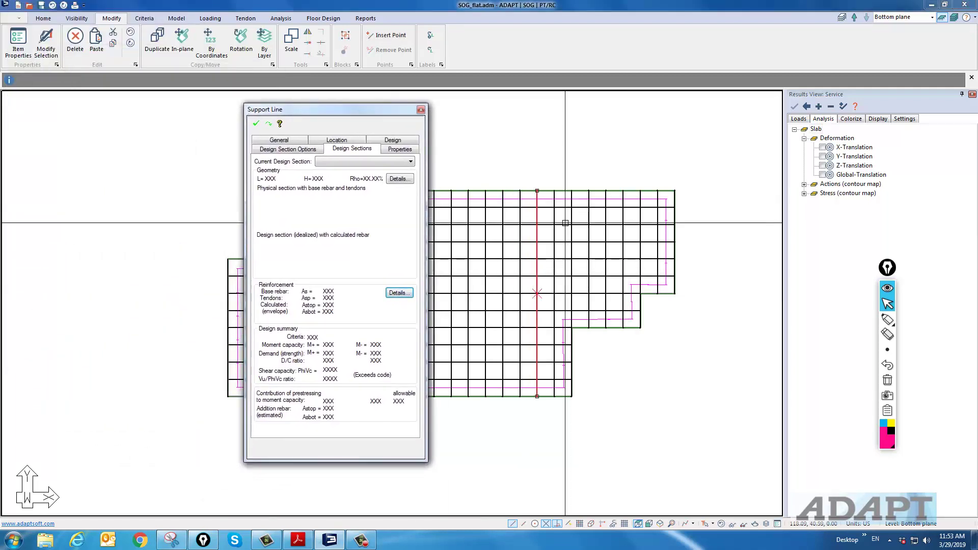
left_click(287, 144)
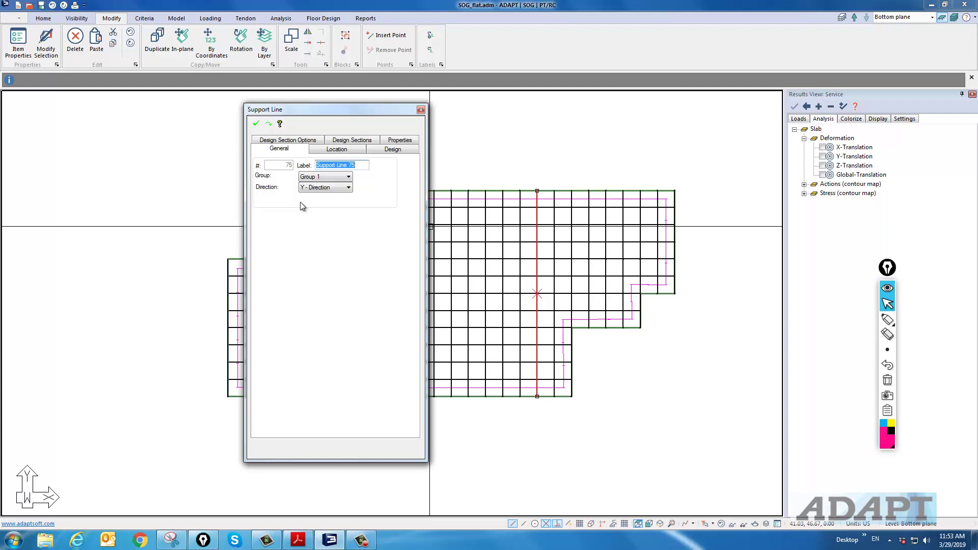
left_click(378, 151)
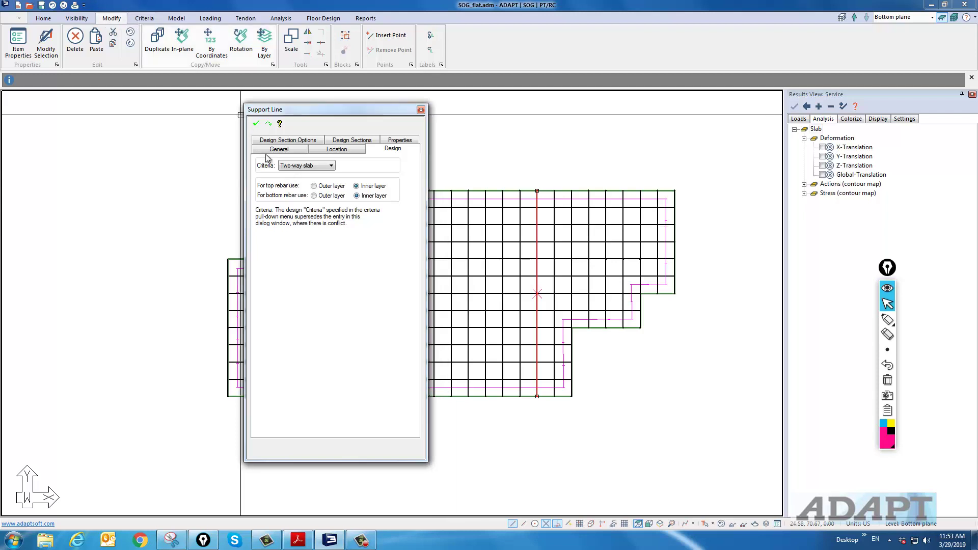
left_click(306, 143)
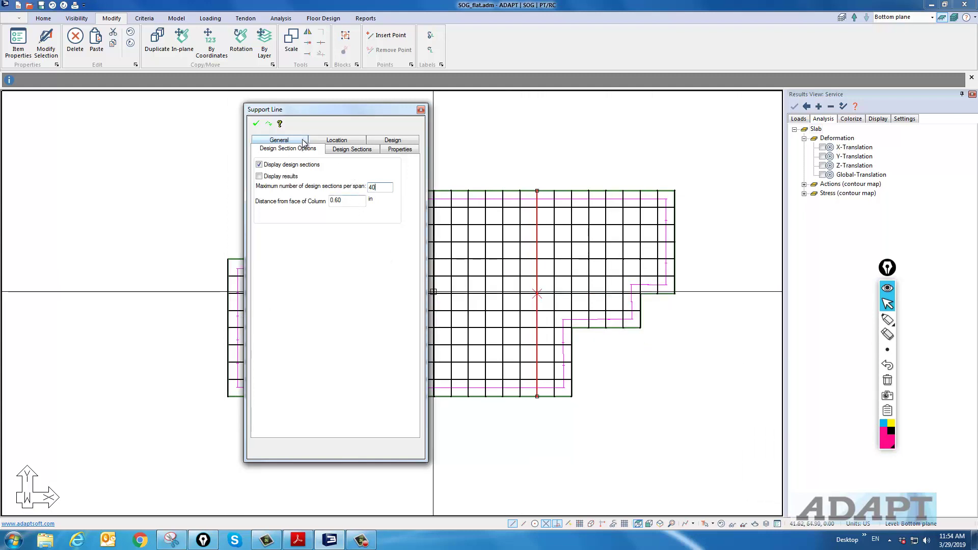
left_click(257, 124)
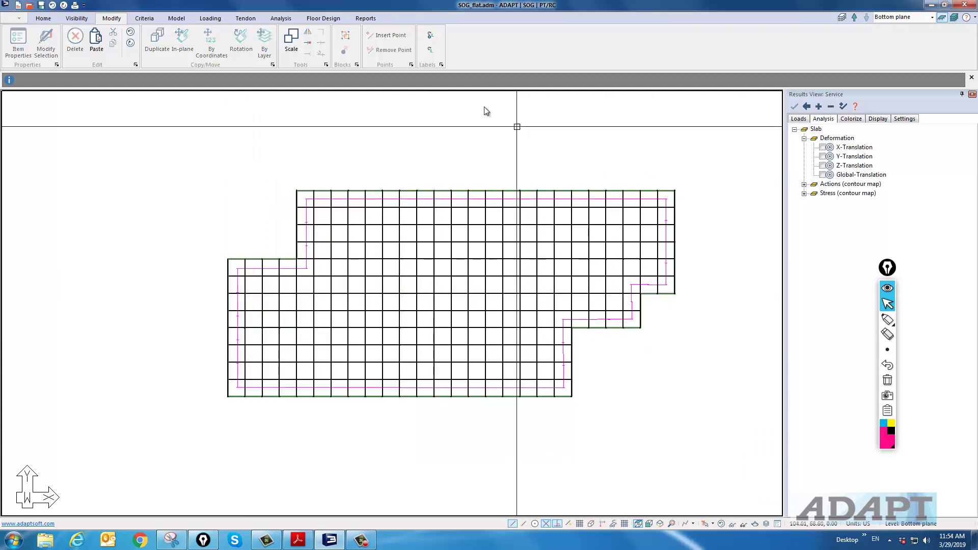
Step: Generate new design sections from the support lines and examine the dense sections along the modified Y support line
left_click(315, 20)
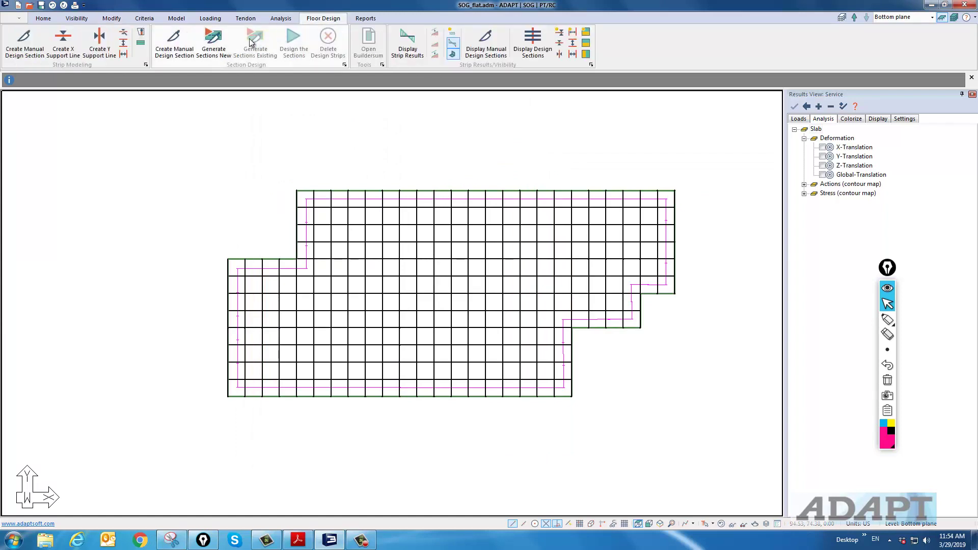
left_click(219, 43)
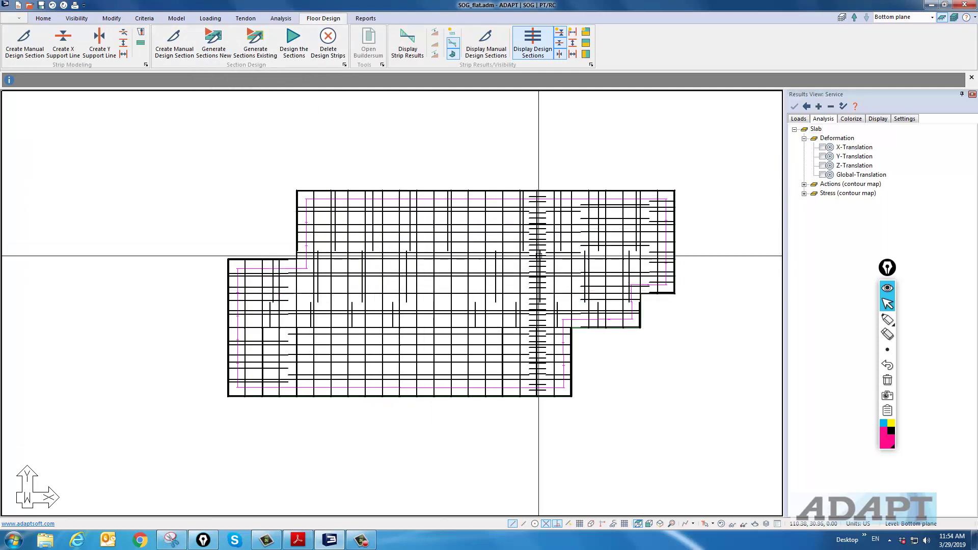
scroll(534, 259, "up", 1)
scroll(528, 184, "up", 1)
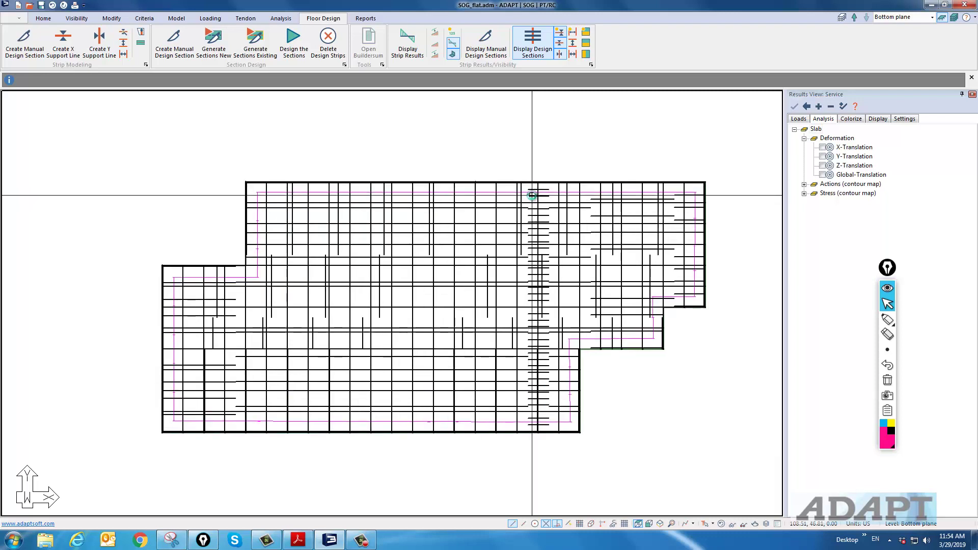
left_click(530, 221)
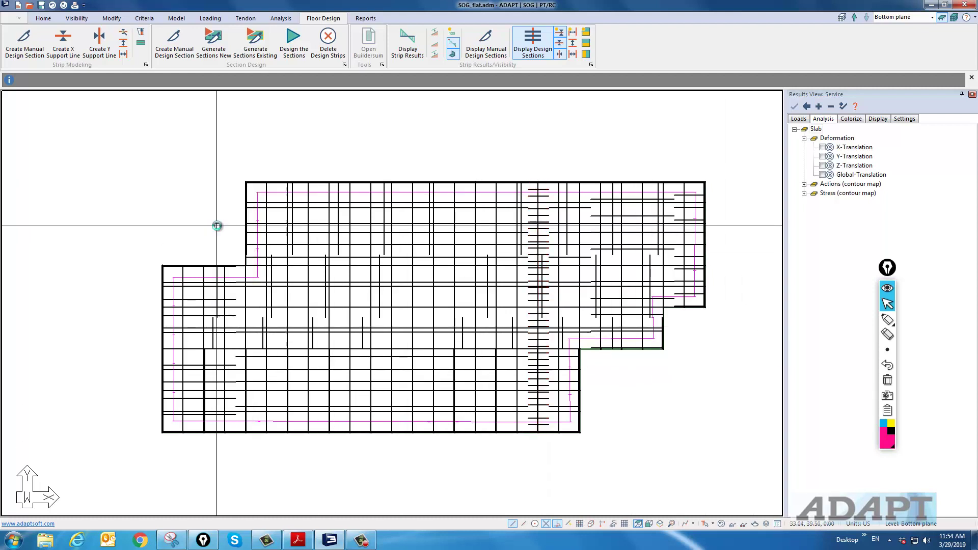
scroll(217, 225, "down", 1)
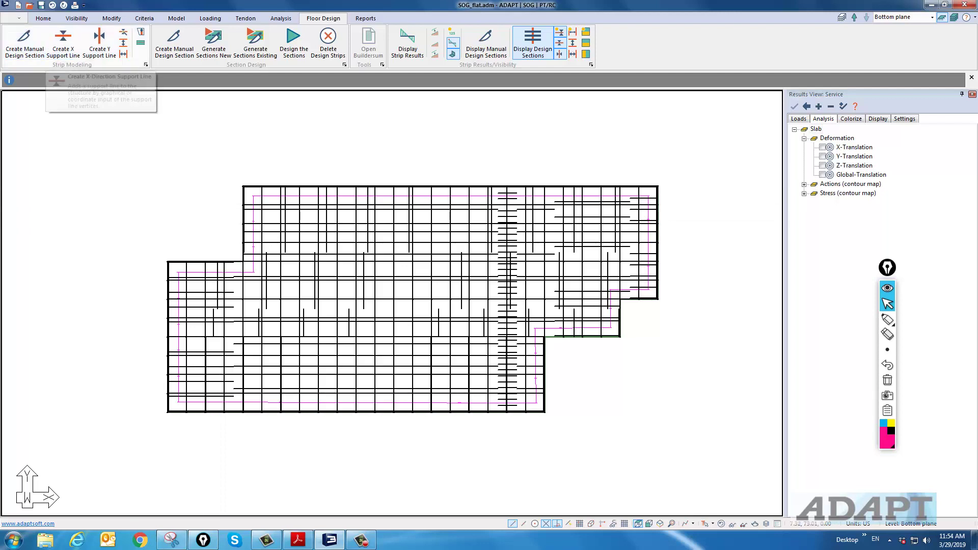
Step: Change the maximum number of design sections per span for all support lines at once and generate the design sections anew
left_click_drag(107, 135, 700, 457)
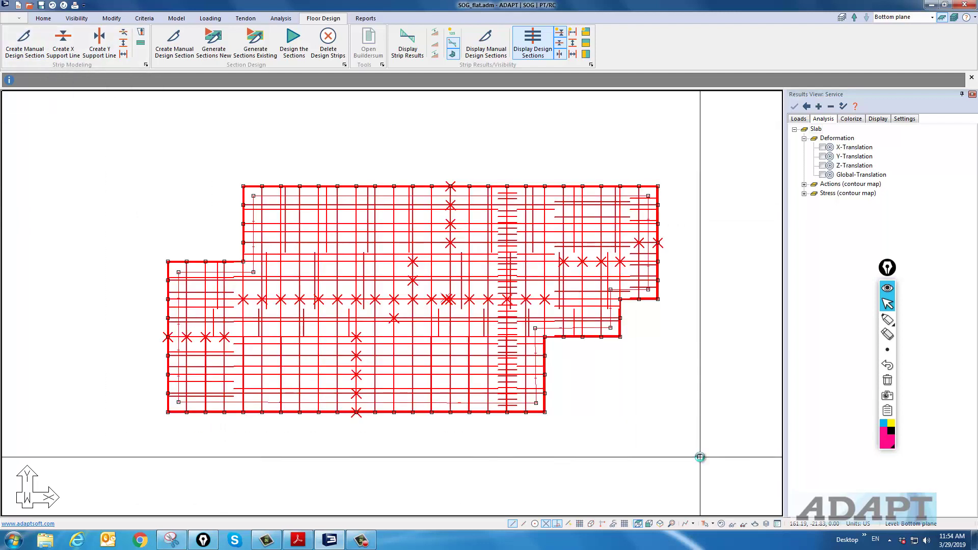
left_click(115, 19)
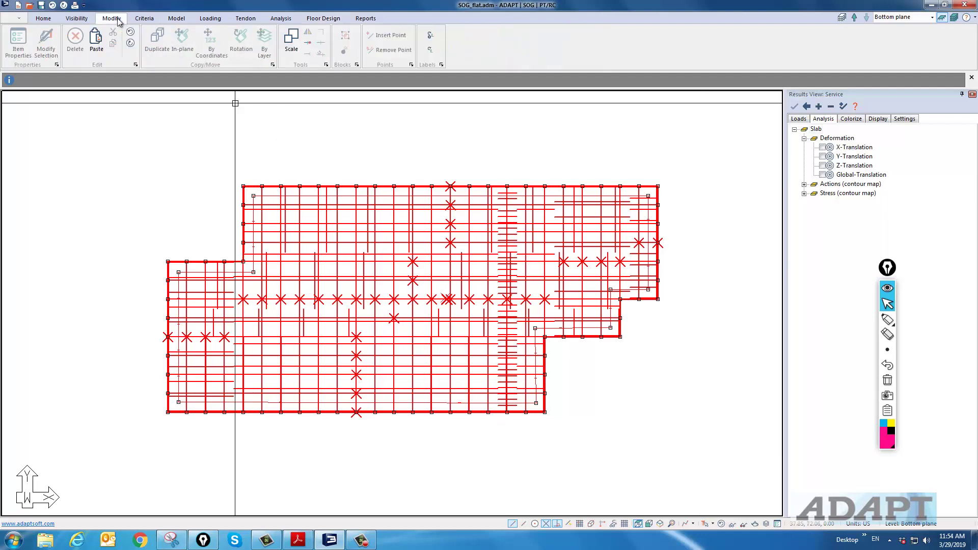
left_click(46, 43)
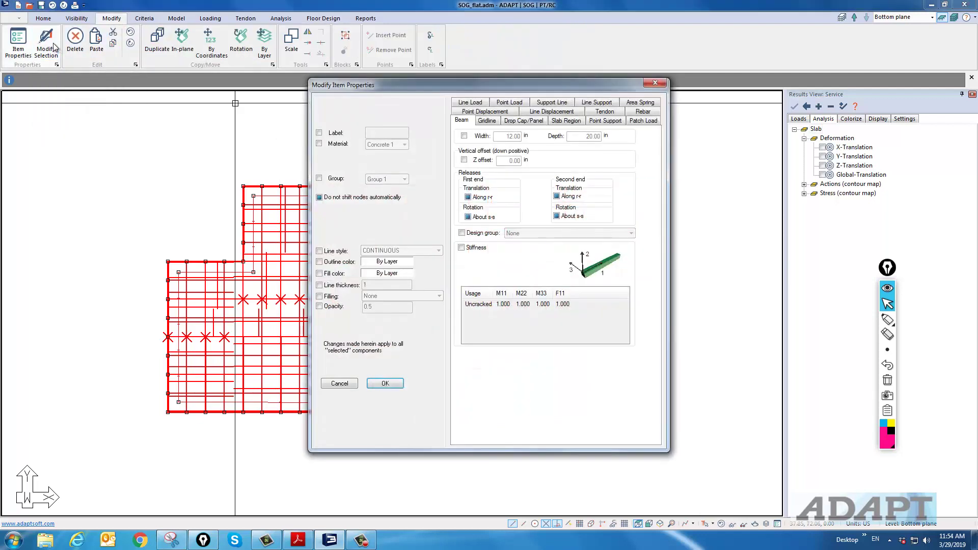
left_click(549, 103)
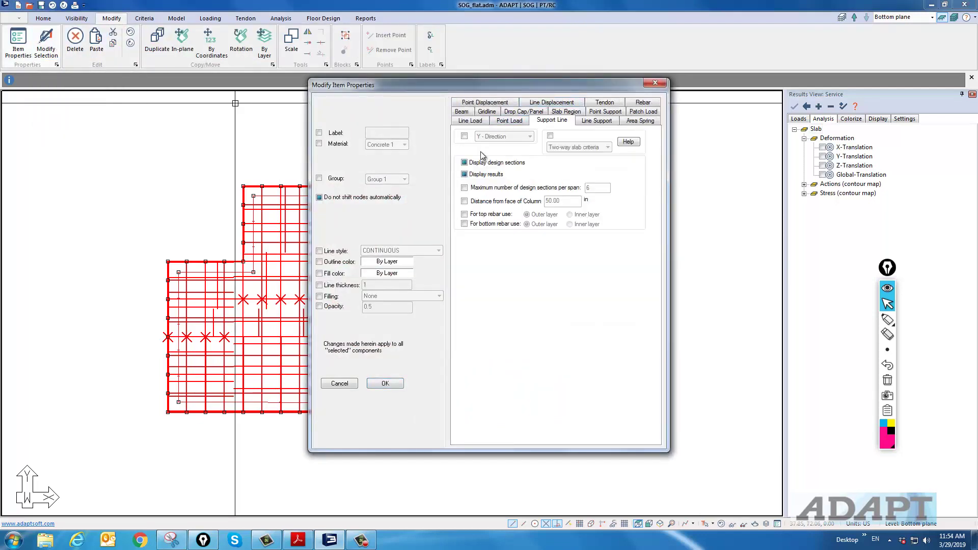
left_click(464, 188)
left_click(399, 384)
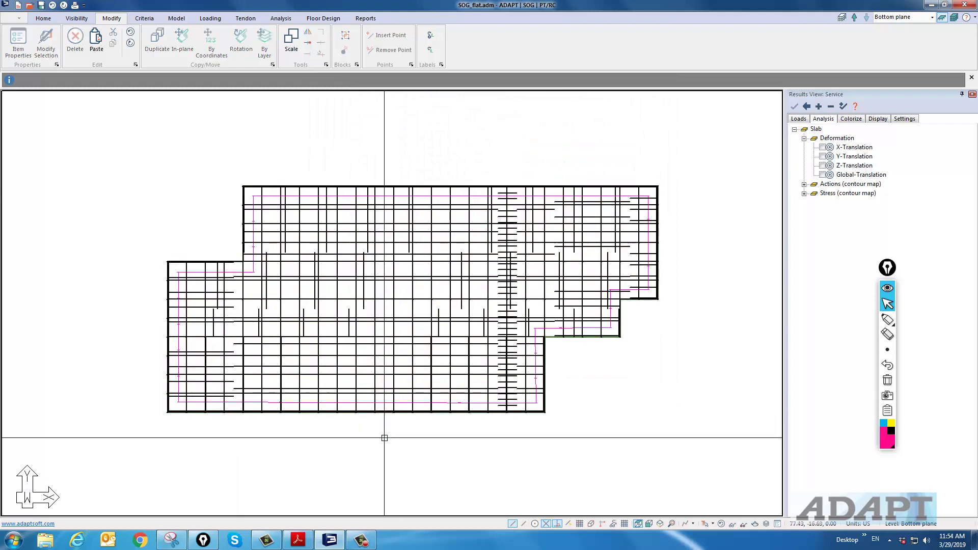
left_click(323, 18)
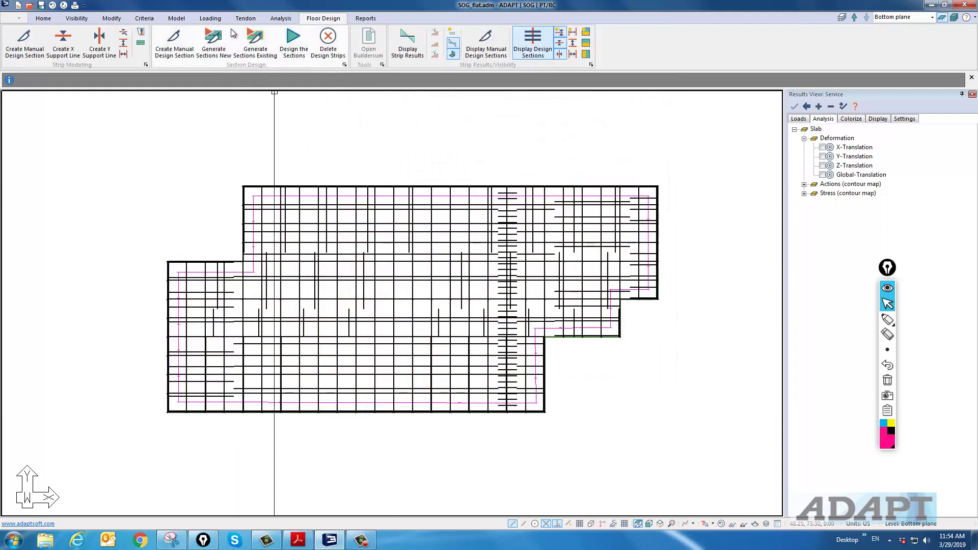
left_click(214, 41)
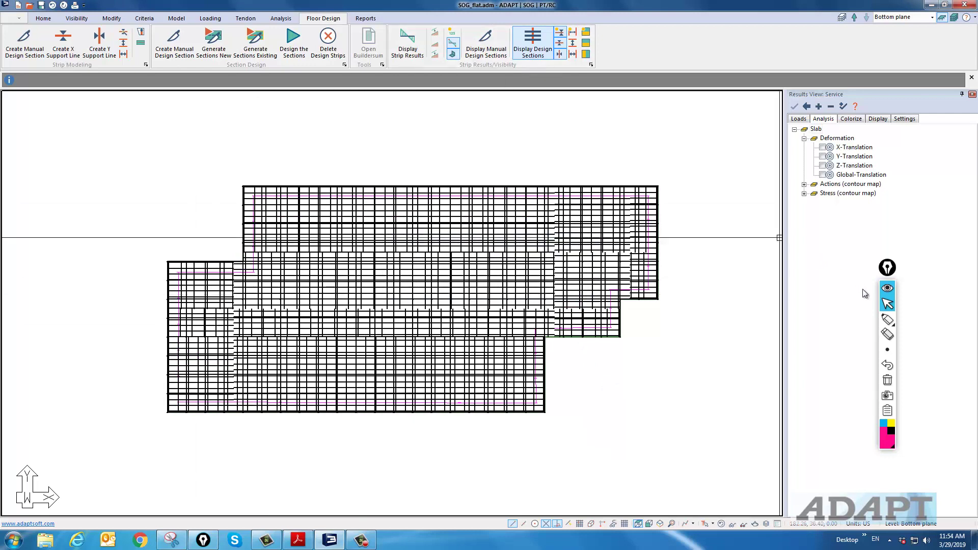
left_click(888, 319)
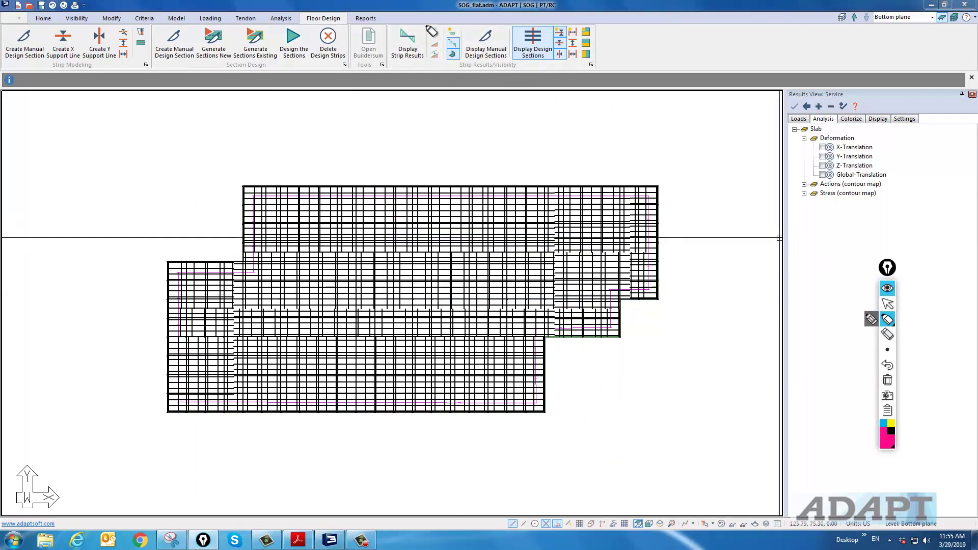
mouse_move(431, 32)
left_mouse_down()
mouse_move(436, 81)
mouse_move(624, 77)
mouse_move(446, 19)
mouse_move(464, 90)
left_mouse_up()
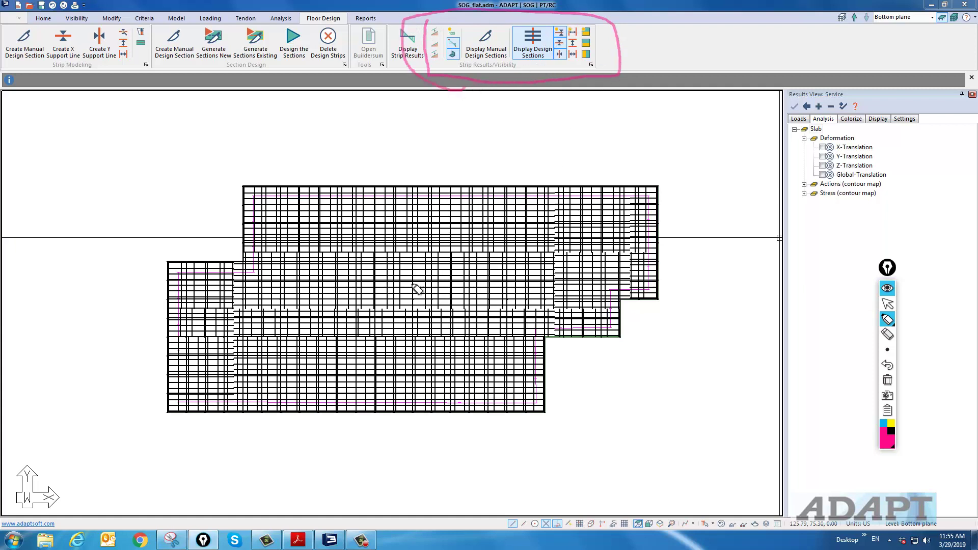
Step: Limit the design section display to the sections along the Y-direction support lines only
left_click(887, 304)
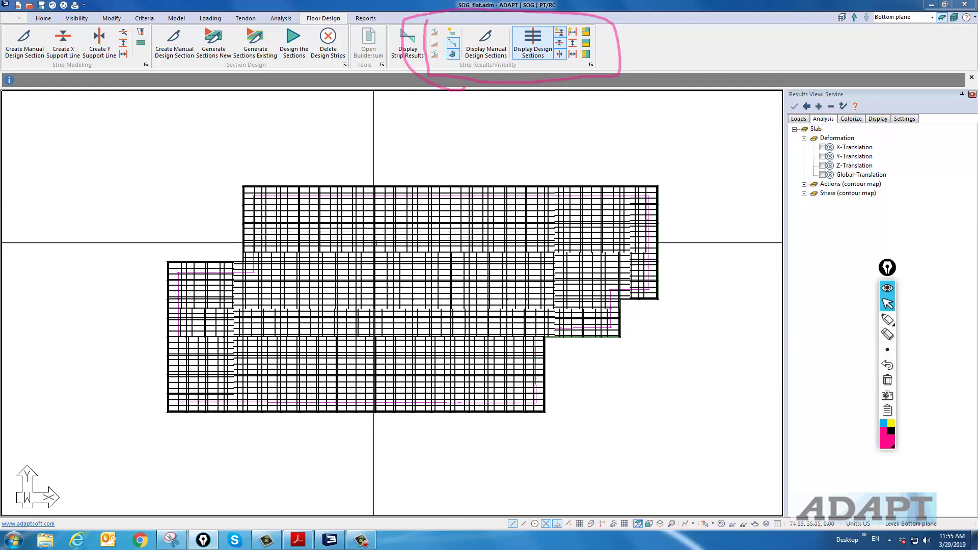
left_click(560, 32)
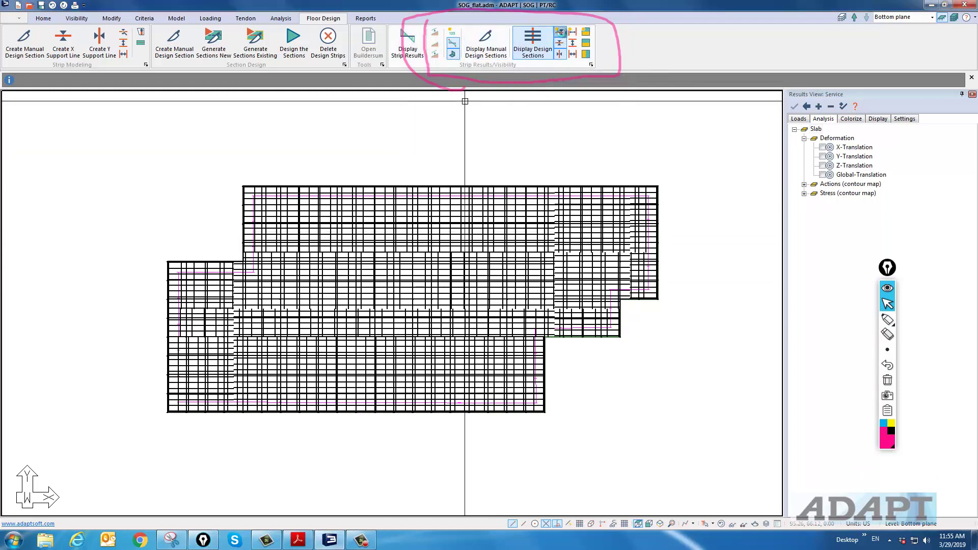
left_click(561, 32)
left_click(561, 32)
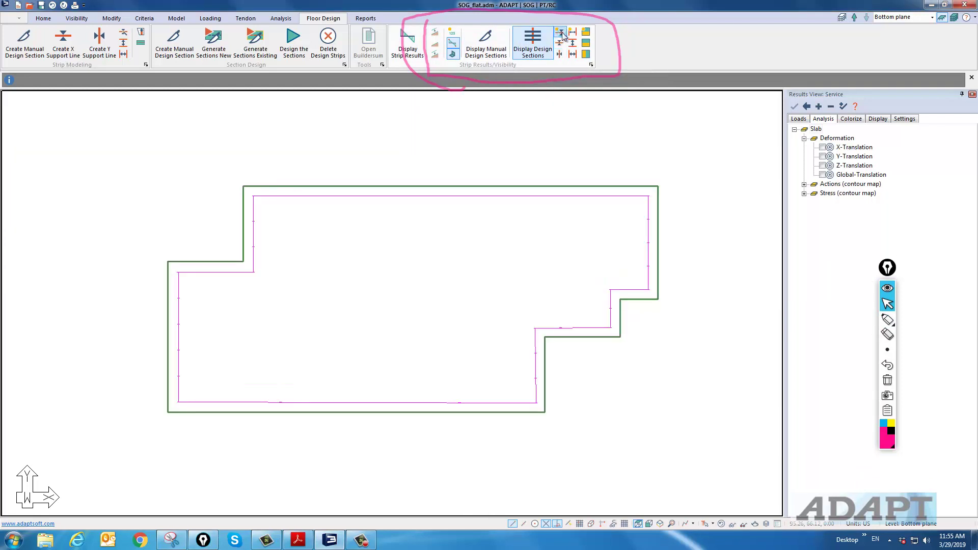
left_click(562, 34)
left_click(561, 34)
left_click(560, 43)
left_click(560, 53)
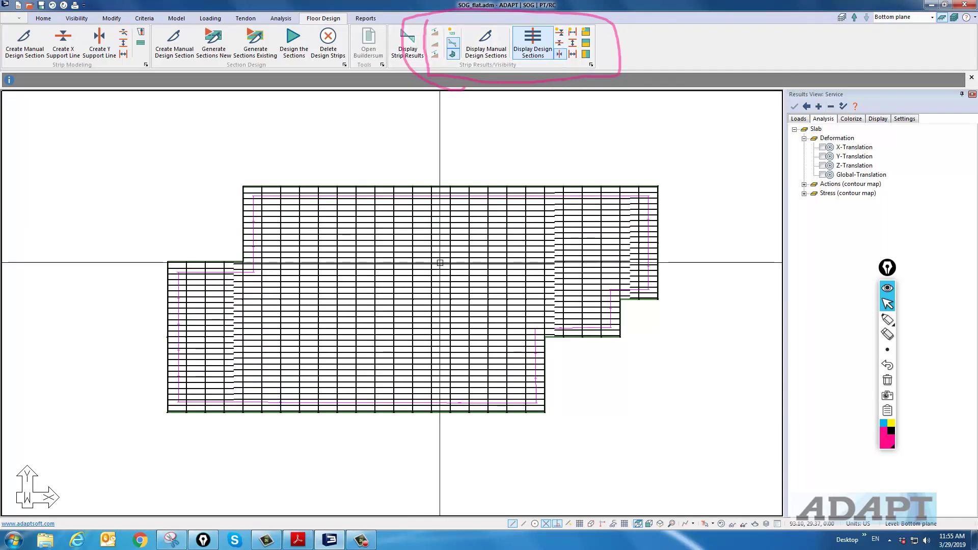
Step: Select several neighbouring Y-direction support lines near mid-slab to examine their design sections, and clear the selection
left_click(443, 264)
left_click(435, 264)
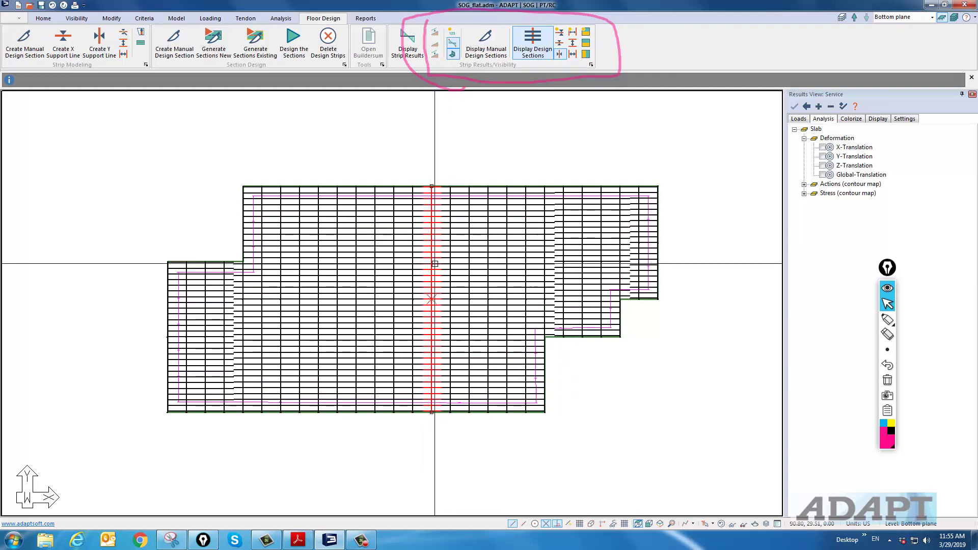
left_click(411, 280)
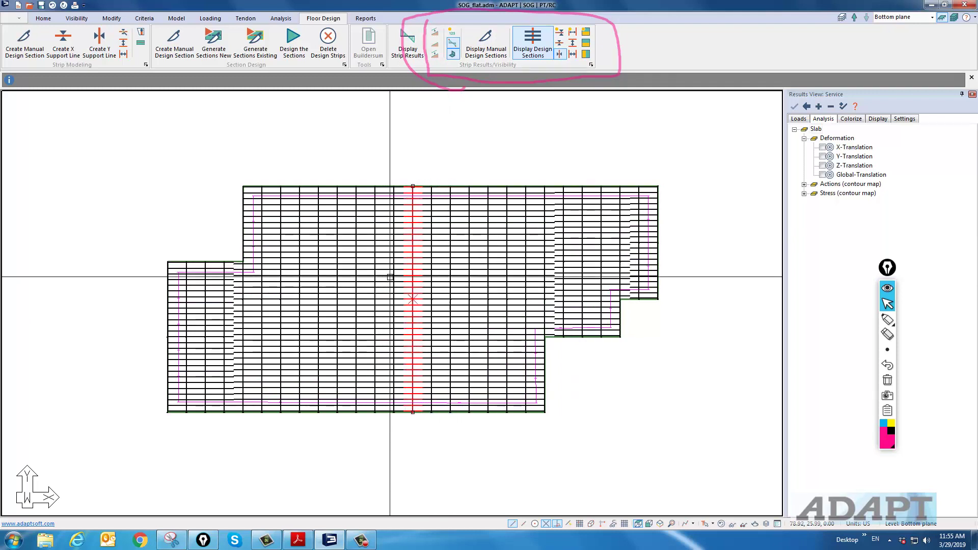
left_click(391, 277)
left_click(376, 279)
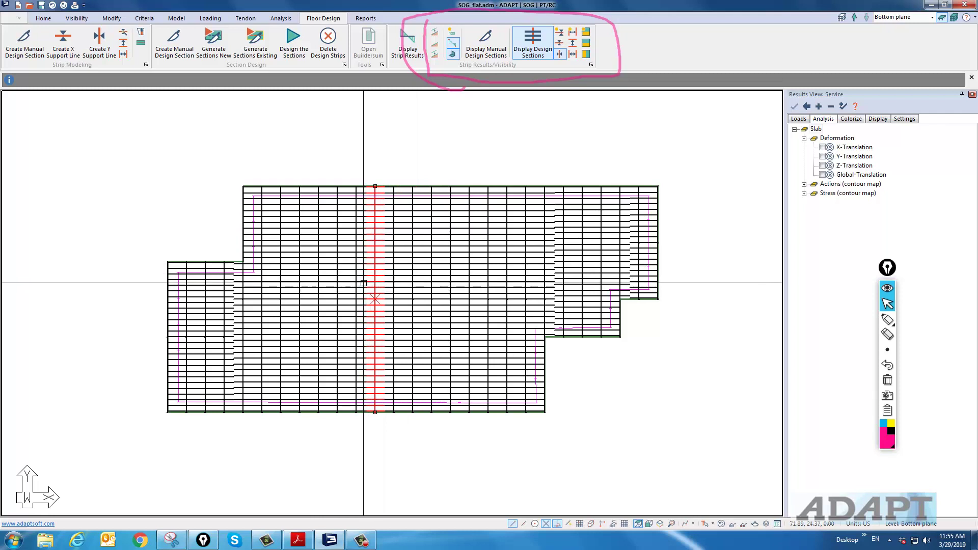
left_click(361, 282)
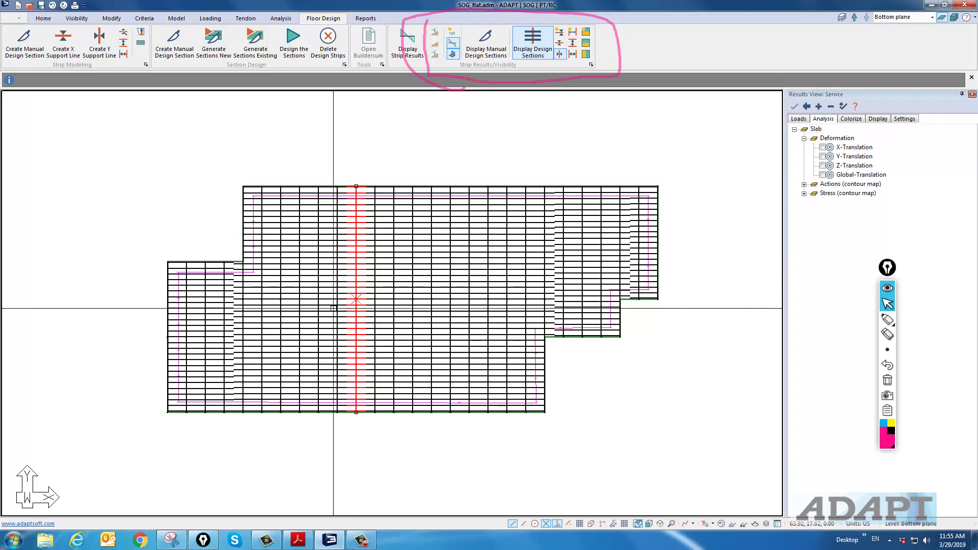
left_click(343, 109)
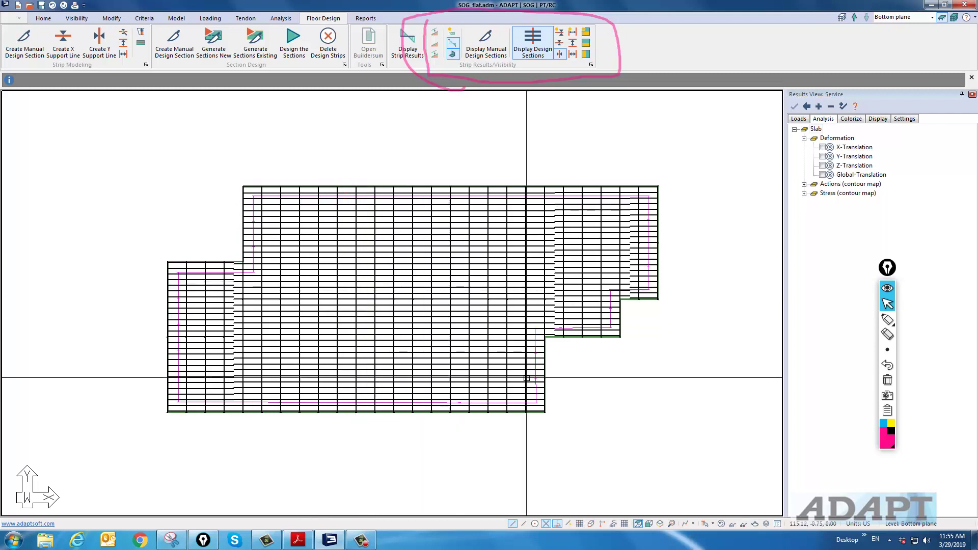
Step: Run the design of the sections and save the design results
left_click(292, 41)
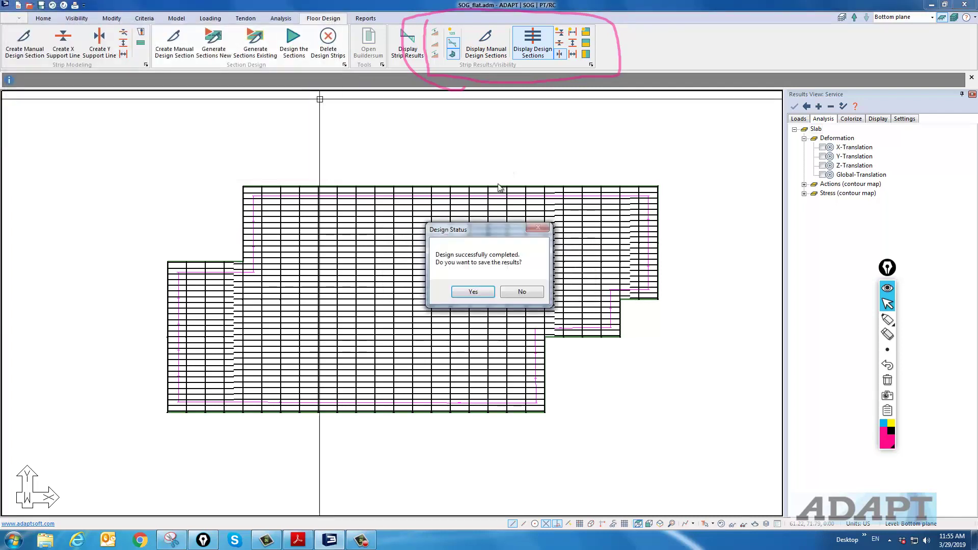
left_click(473, 291)
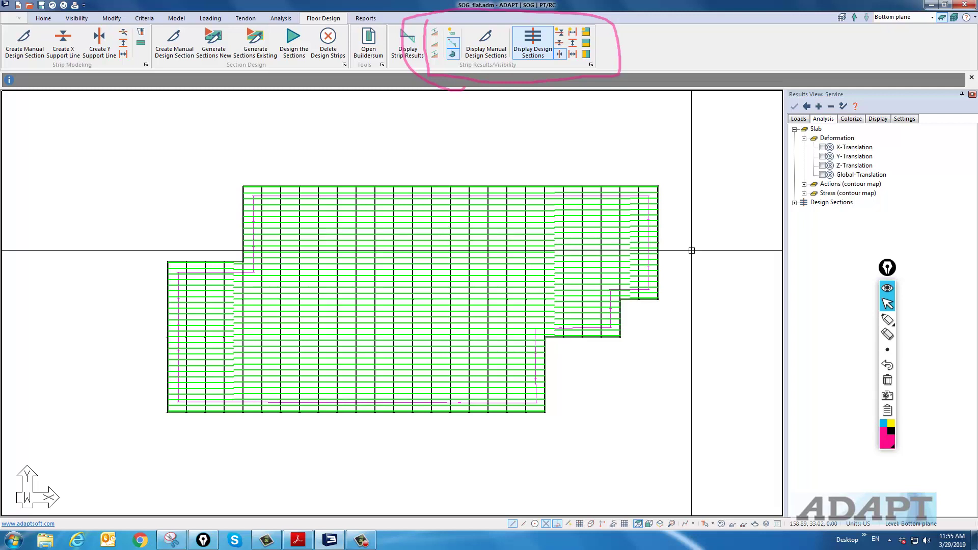
left_click(887, 380)
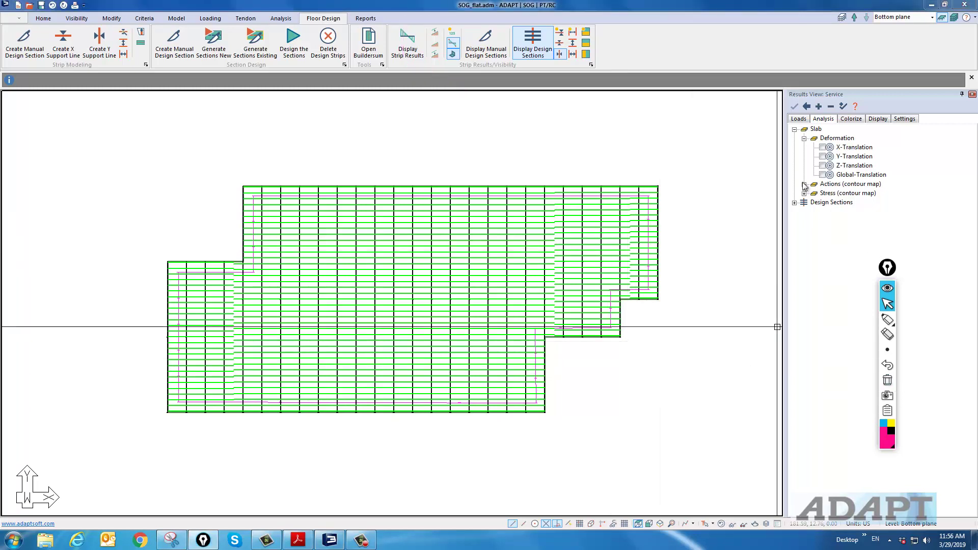
Step: Set the minimum allowable precompression for the design sections to 75 psi in the results display settings
left_click(799, 119)
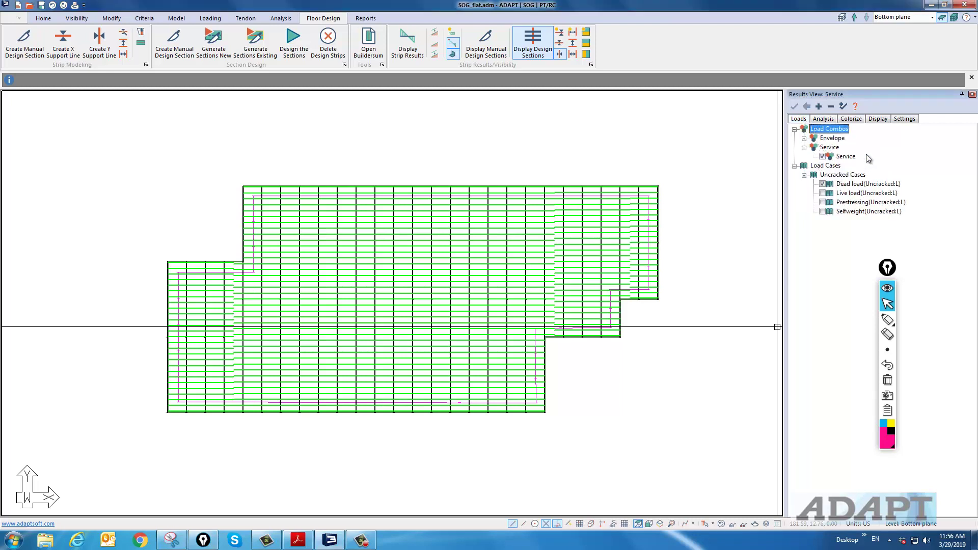
left_click(824, 120)
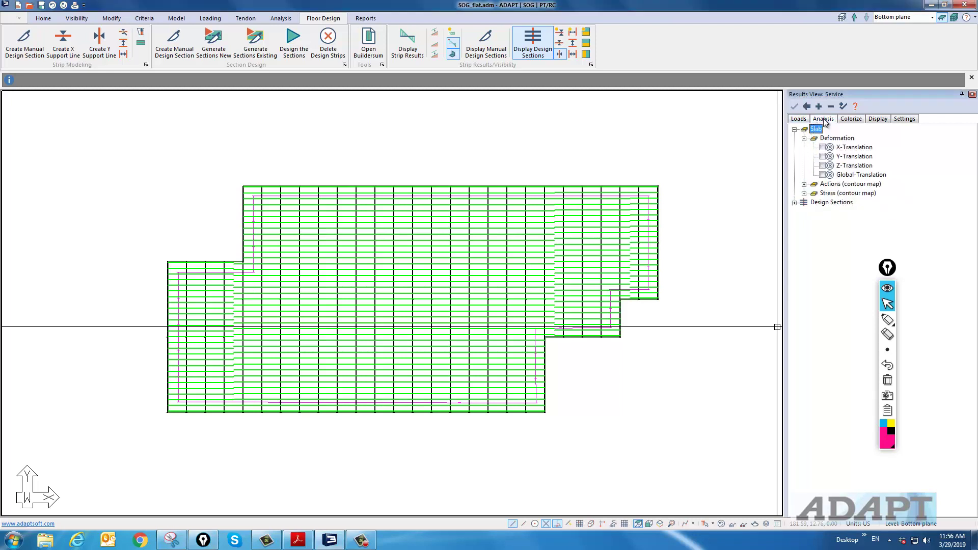
left_click(877, 118)
left_click(896, 175)
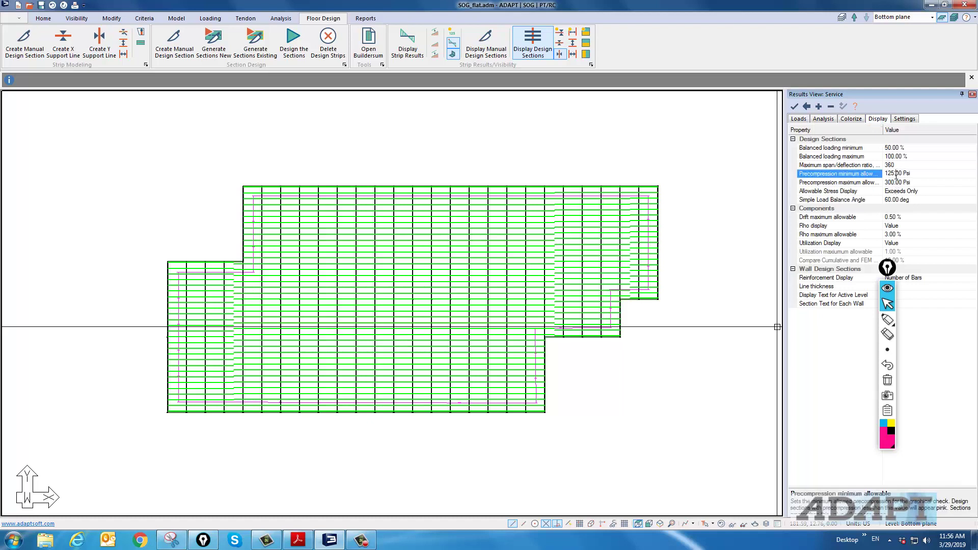
left_click(904, 174)
type("75")
key("Return")
Step: Display the design section P/A (Precompression FEM) stresses and reduce the scale of the result diagrams
left_click(822, 119)
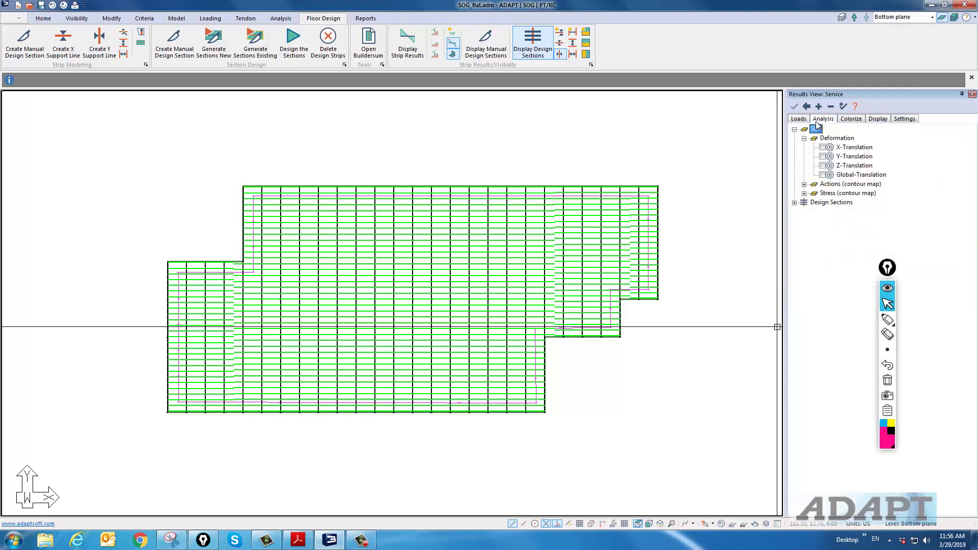
left_click(795, 202)
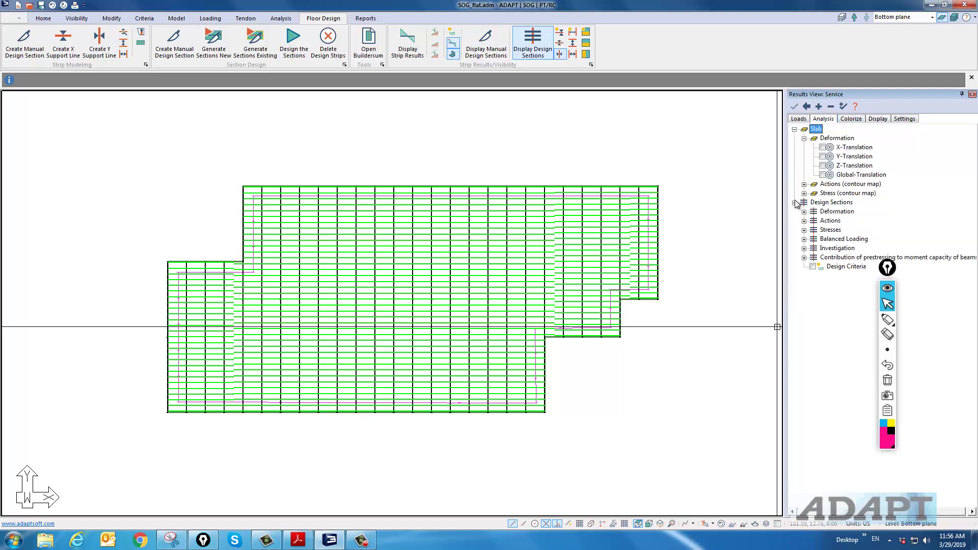
left_click(805, 230)
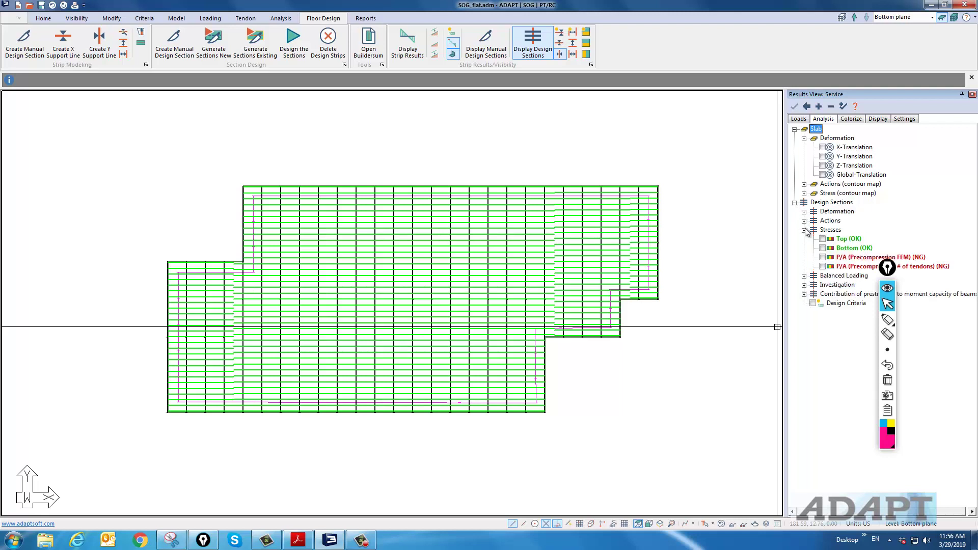
left_click_drag(886, 269, 964, 408)
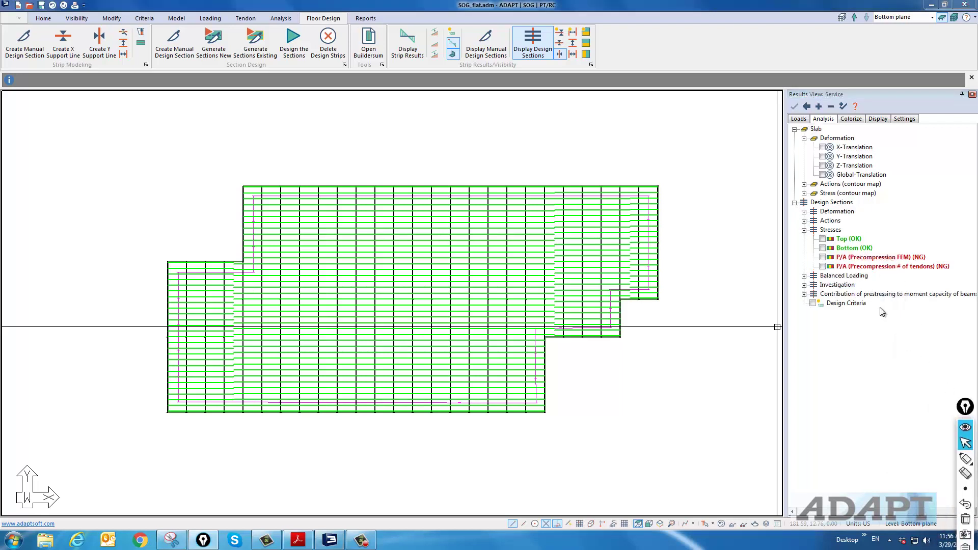
left_click(823, 257)
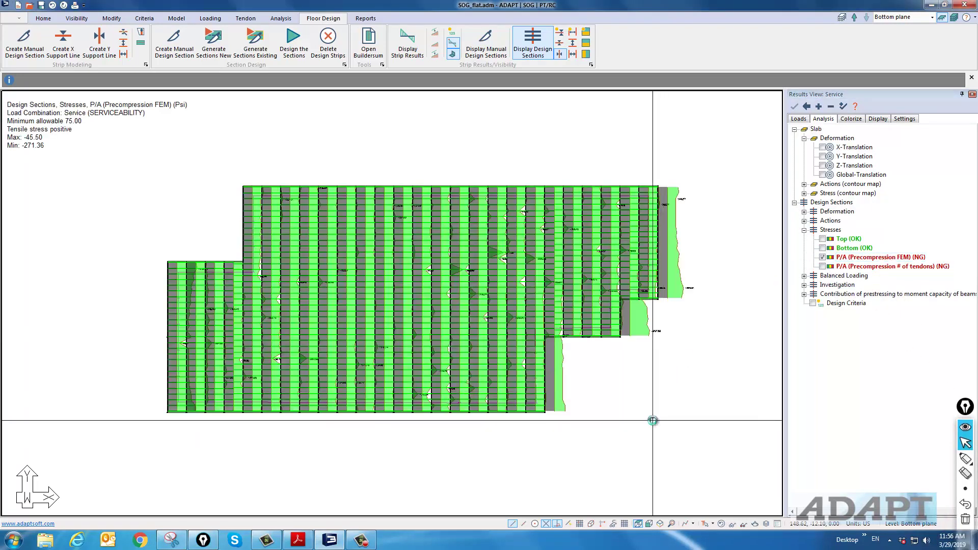
scroll(459, 306, "up", 1)
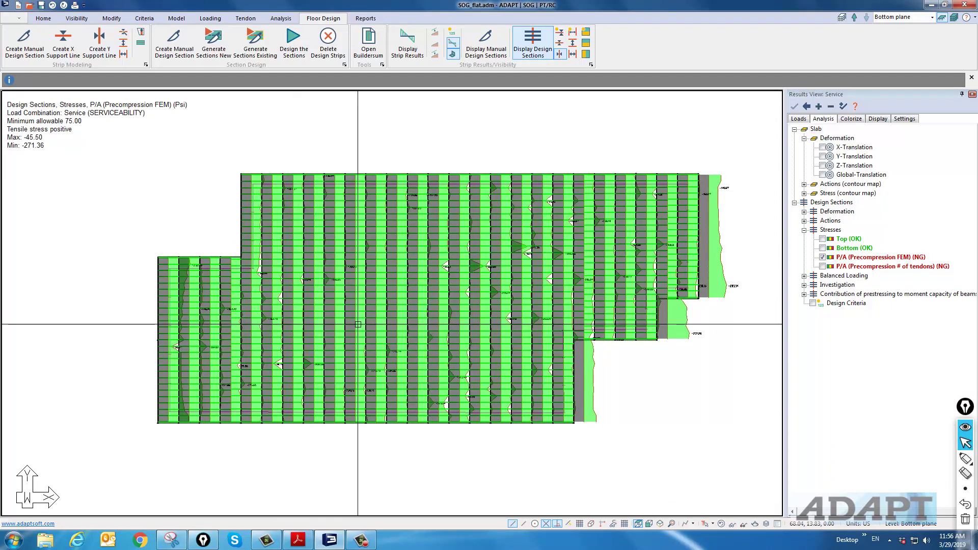
left_click(433, 34)
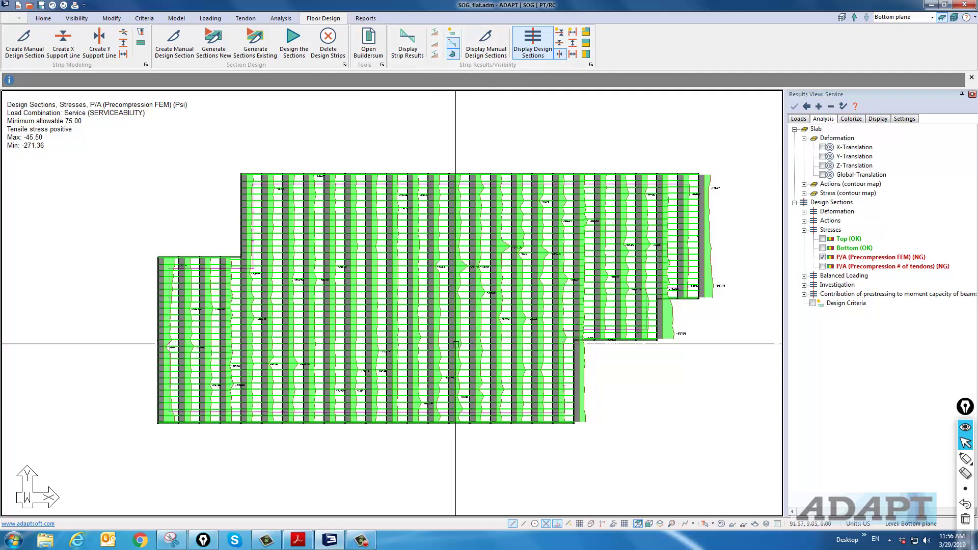
Step: Switch the design section stress result to P/A (Precompression # of tendons) and reduce the diagram scale
left_click(824, 266)
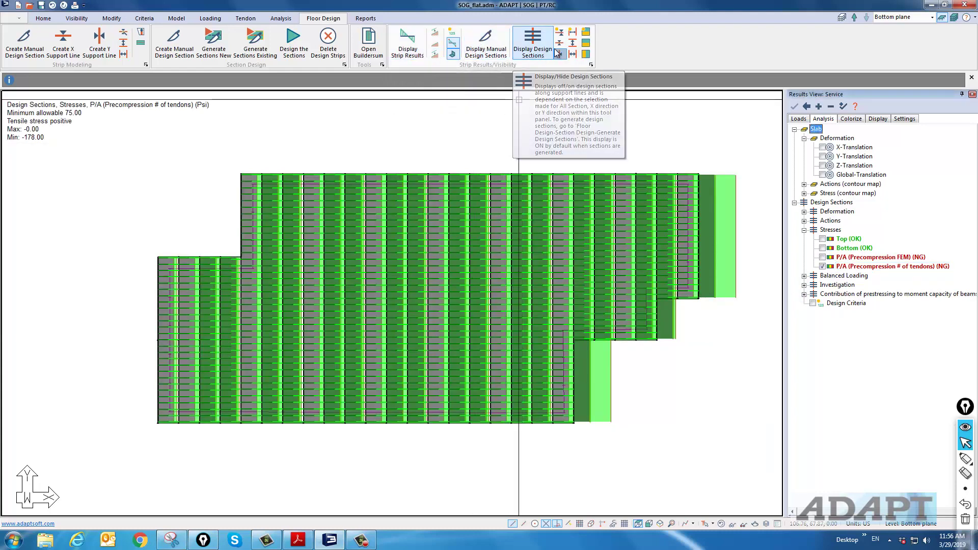
left_click(437, 32)
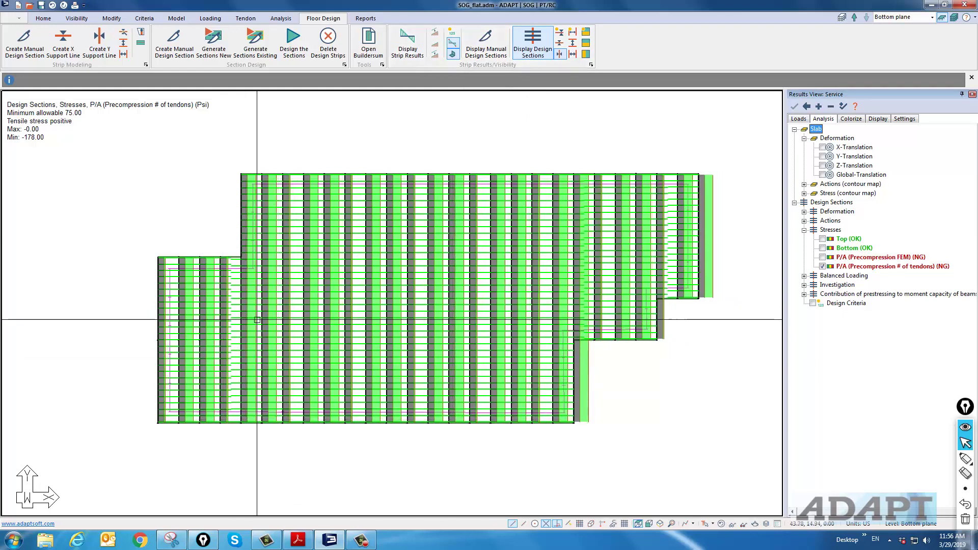
middle_click_drag(267, 385, 321, 367)
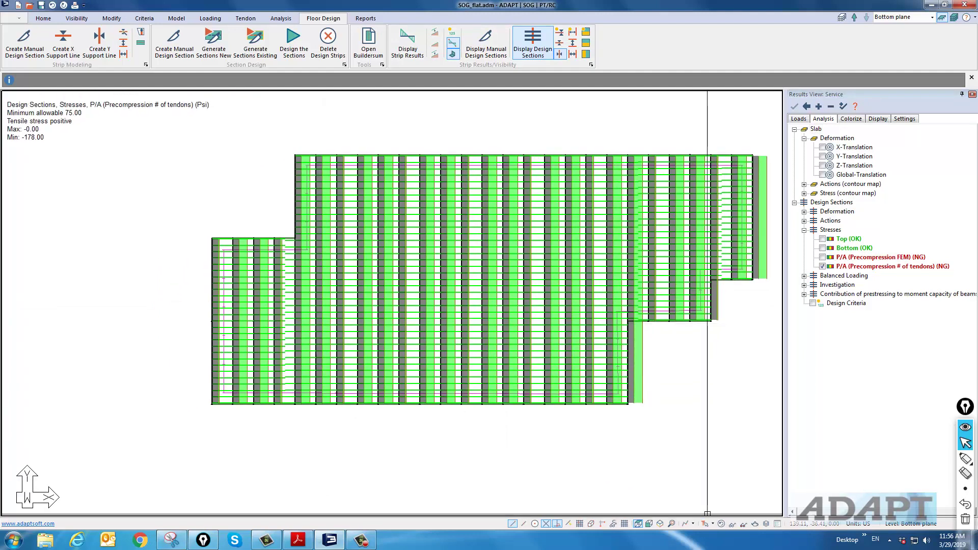
left_click(965, 459)
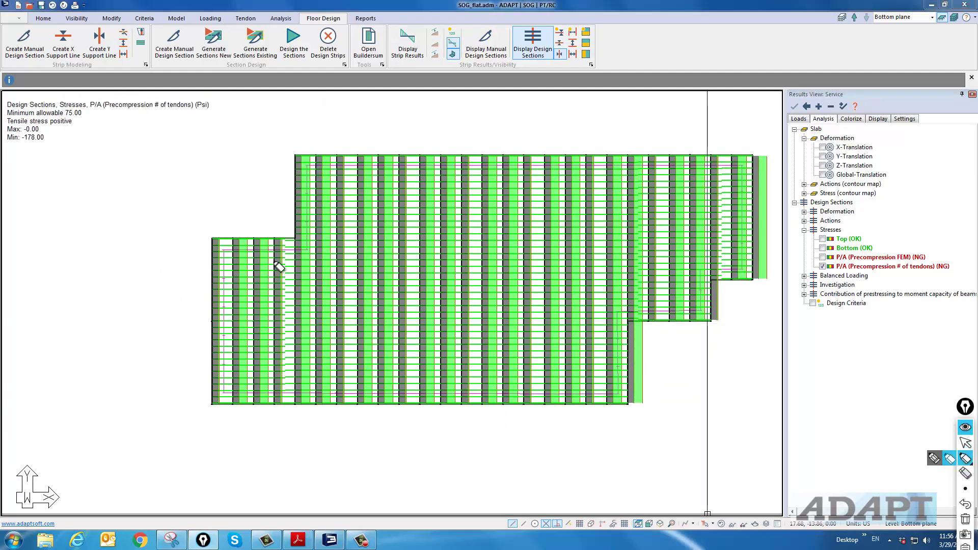
mouse_move(281, 244)
left_mouse_down()
mouse_move(287, 278)
mouse_move(339, 292)
left_mouse_up()
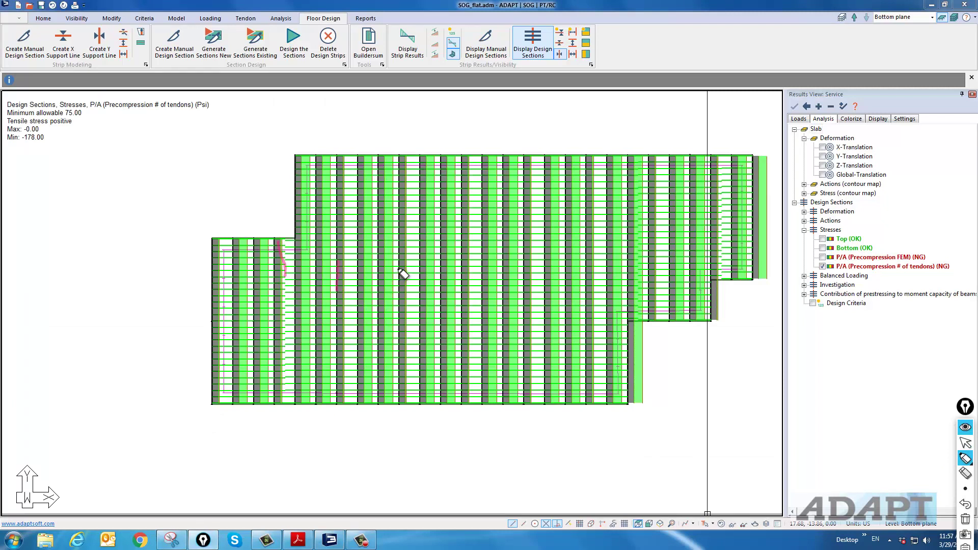
left_click_drag(398, 268, 398, 300)
left_click_drag(463, 281, 462, 311)
left_click_drag(525, 295, 522, 325)
left_click_drag(212, 247, 214, 270)
left_click_drag(249, 210, 240, 222)
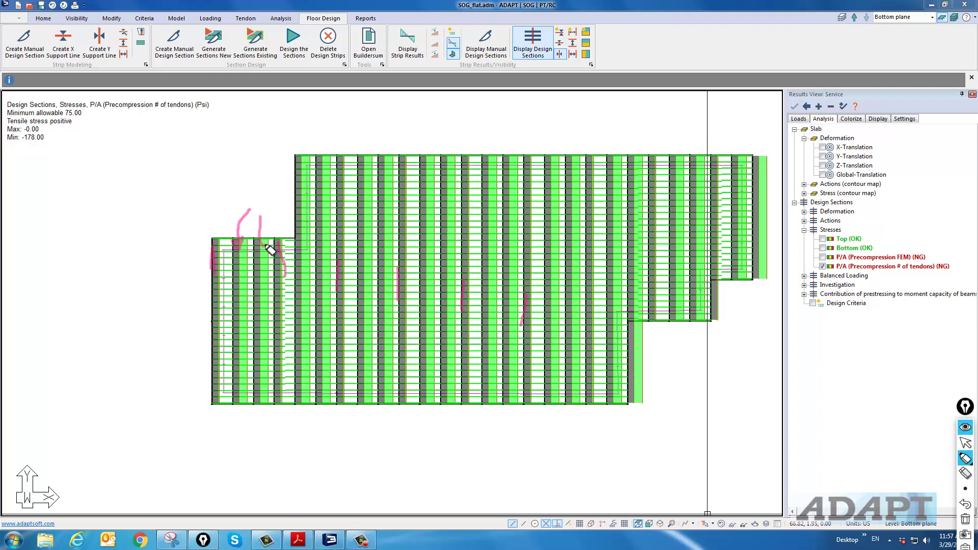
left_click_drag(271, 228, 275, 239)
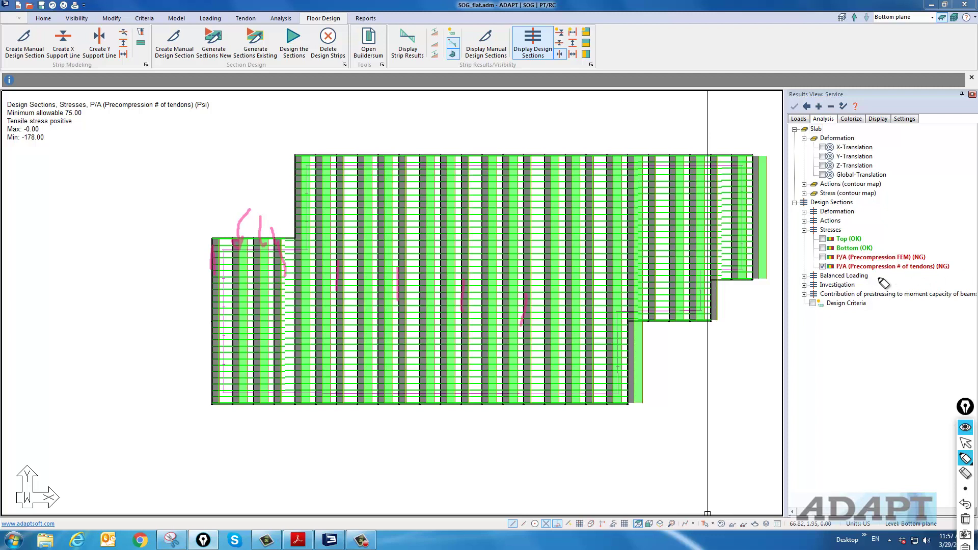
left_click(965, 521)
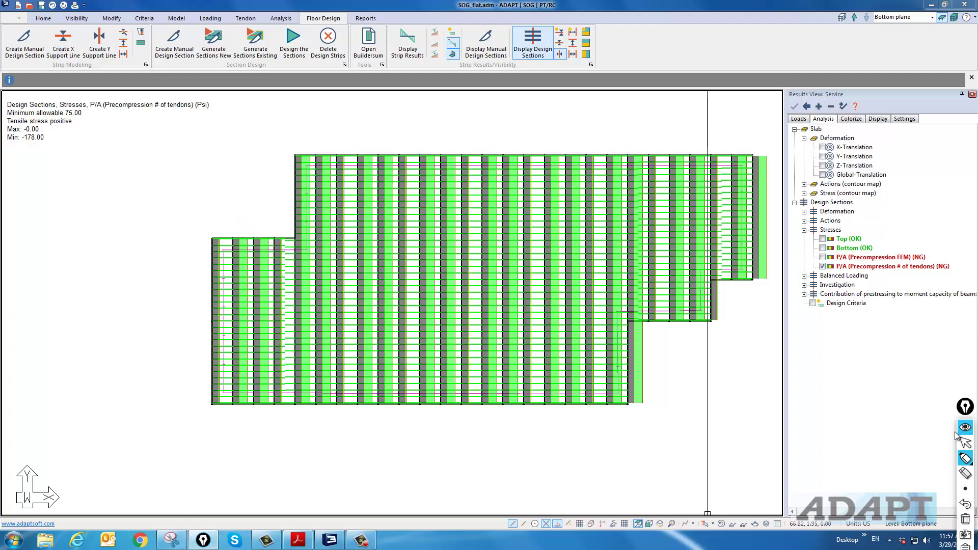
left_click(965, 444)
Step: Show the tendons over the tendon-count precompression results and examine their positions relative to the design sections at the slab's upper-left corner
left_click(246, 19)
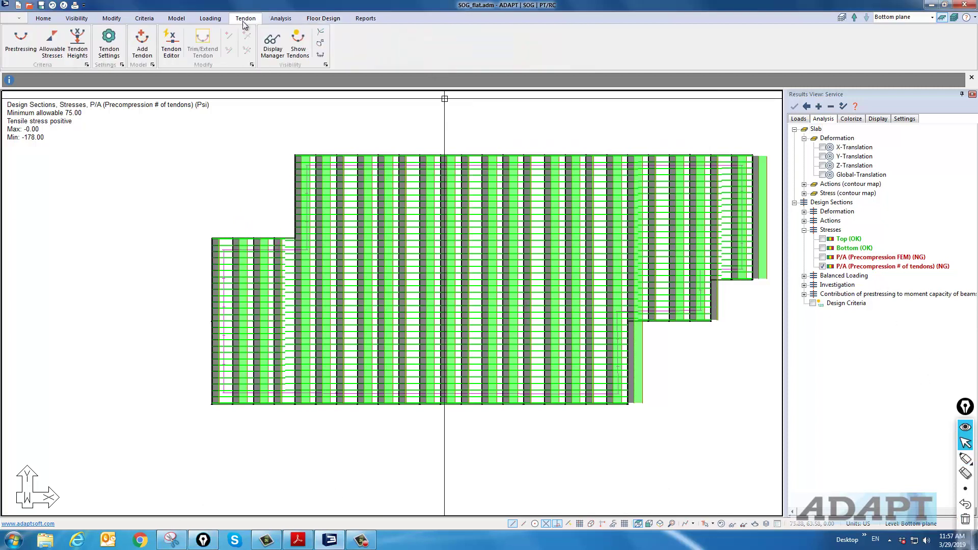
left_click(295, 43)
scroll(224, 306, "up", 3)
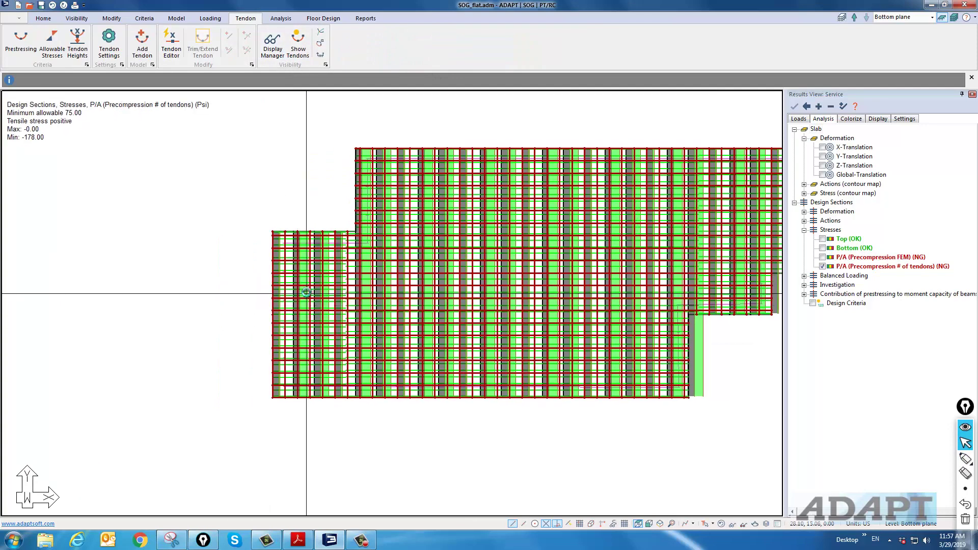
scroll(296, 257, "up", 4)
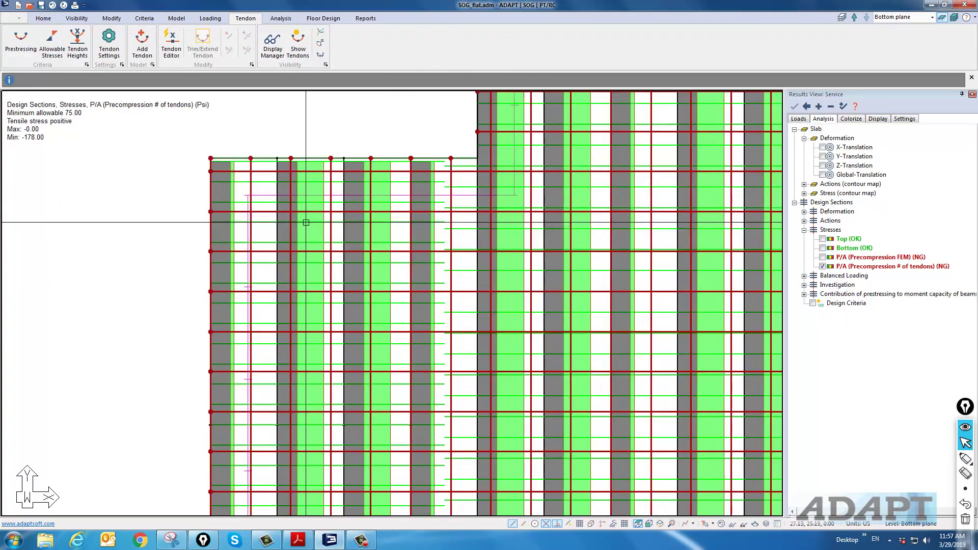
scroll(281, 242, "up", 2)
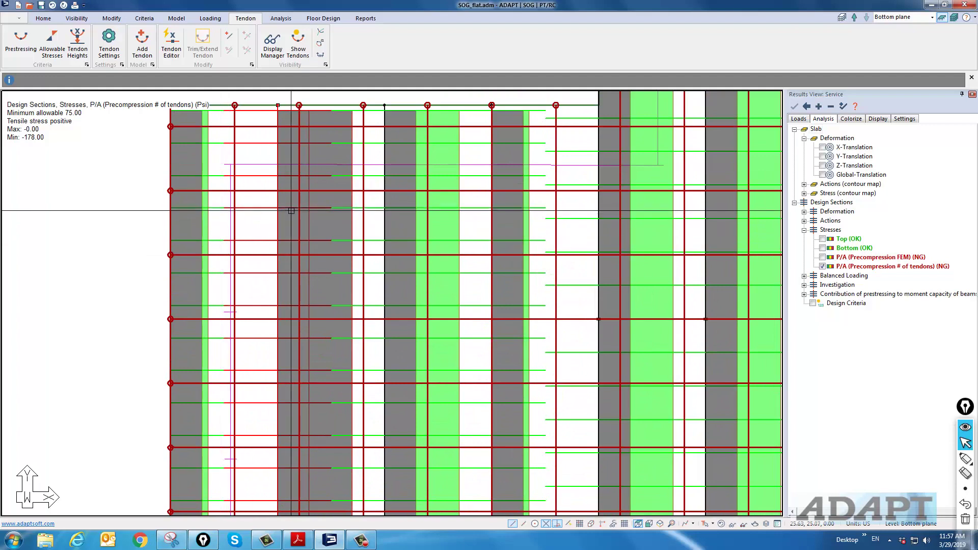
middle_click_drag(472, 207, 390, 222)
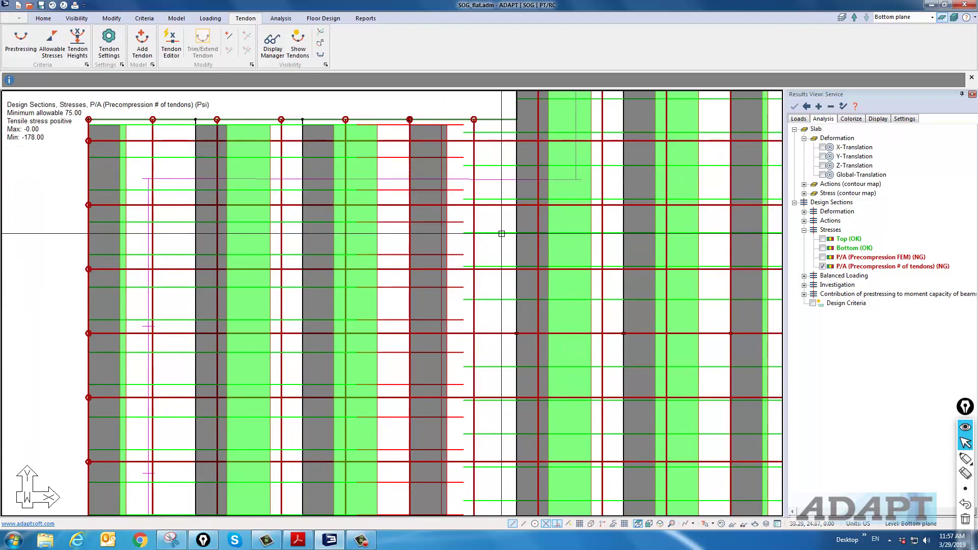
Step: Switch the design section stress result to P/A (Precompression FEM) for the whole slab
middle_click_drag(588, 215, 448, 254)
scroll(385, 265, "down", 5)
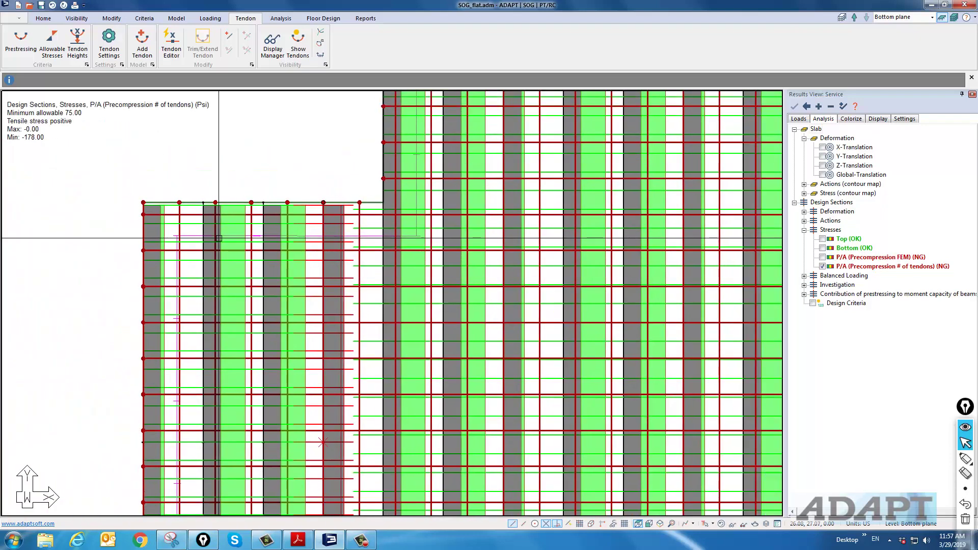
scroll(277, 249, "down", 6)
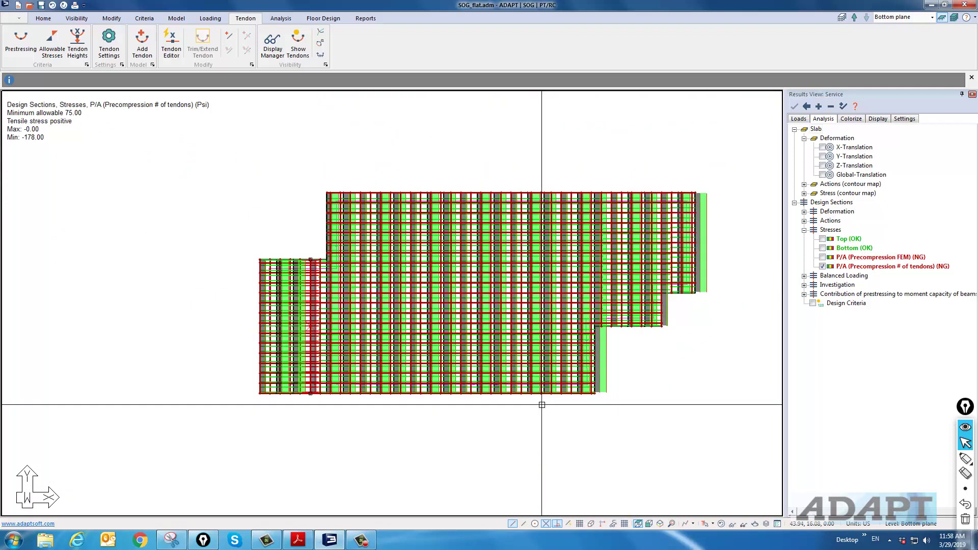
left_click(822, 257)
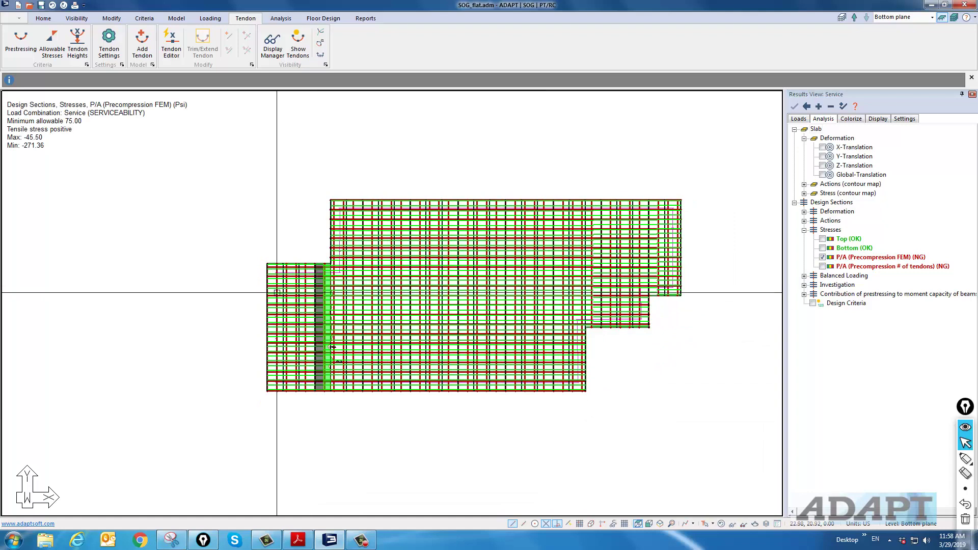
left_click(823, 258)
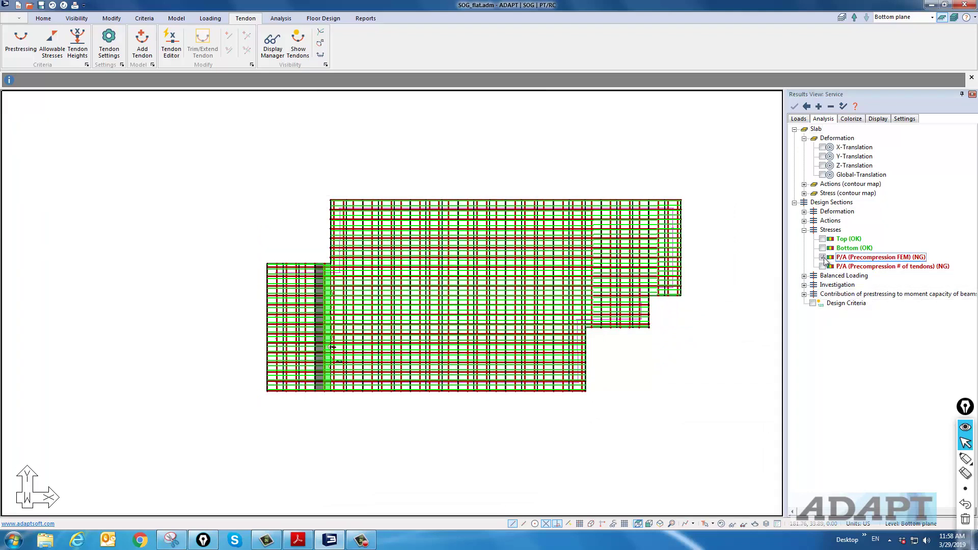
left_click(822, 257)
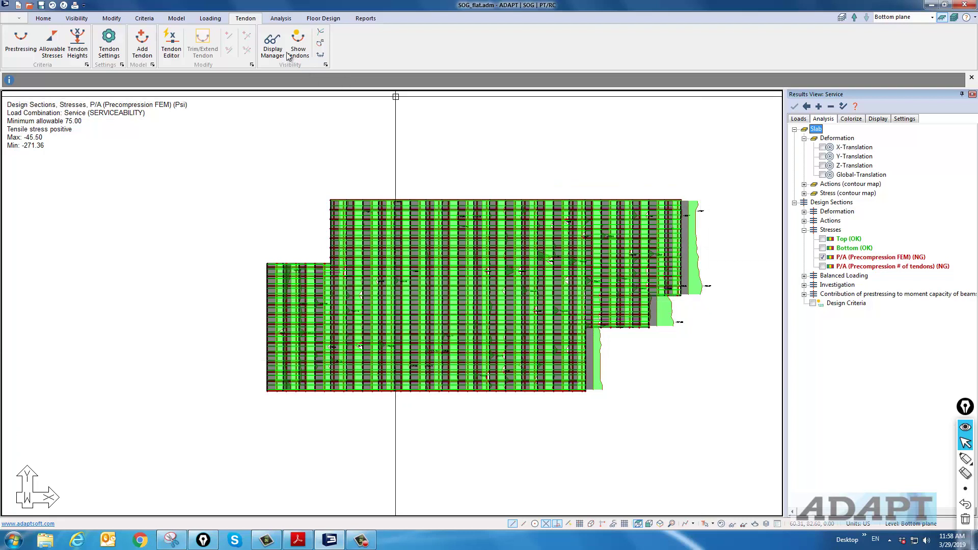
Step: Show the numeric stress values on the design section result diagrams and hide the tendons
left_click(321, 18)
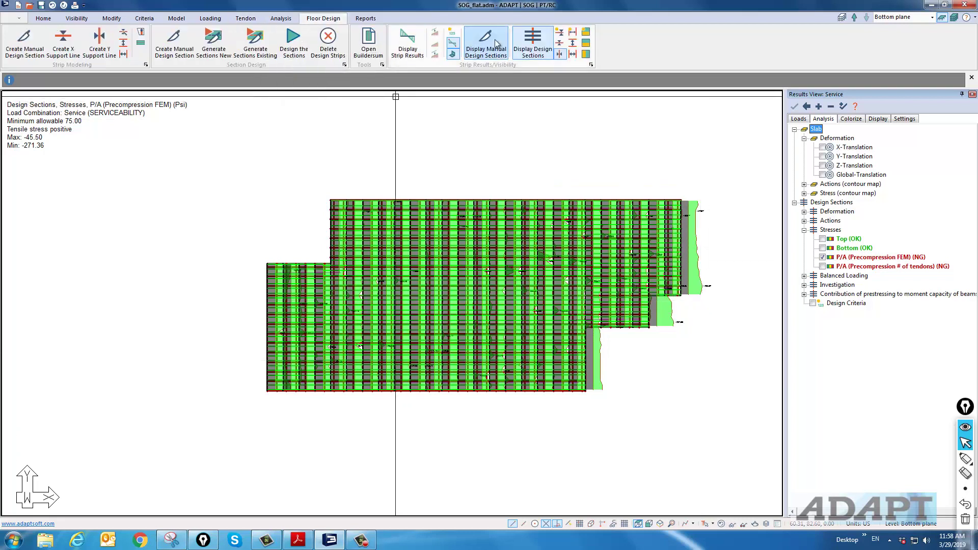
left_click(453, 32)
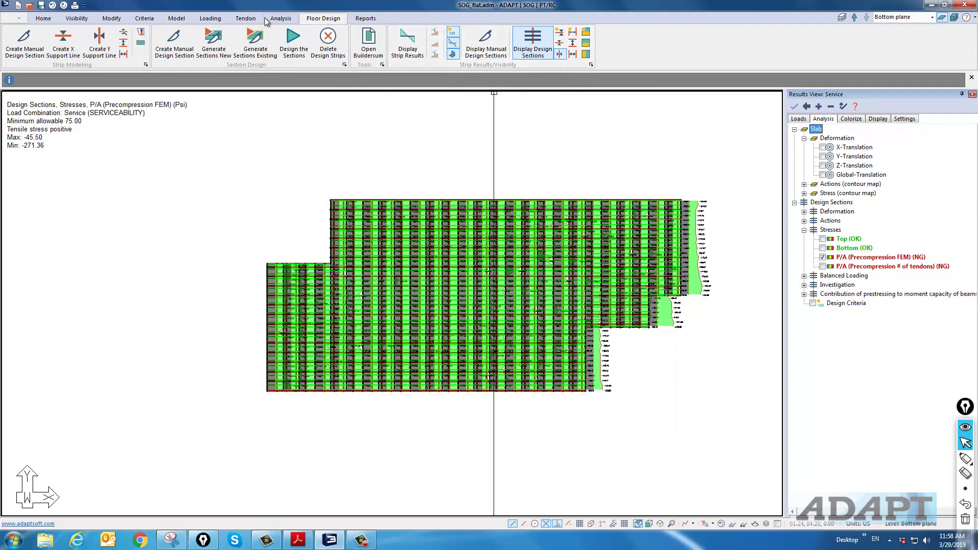
left_click(245, 19)
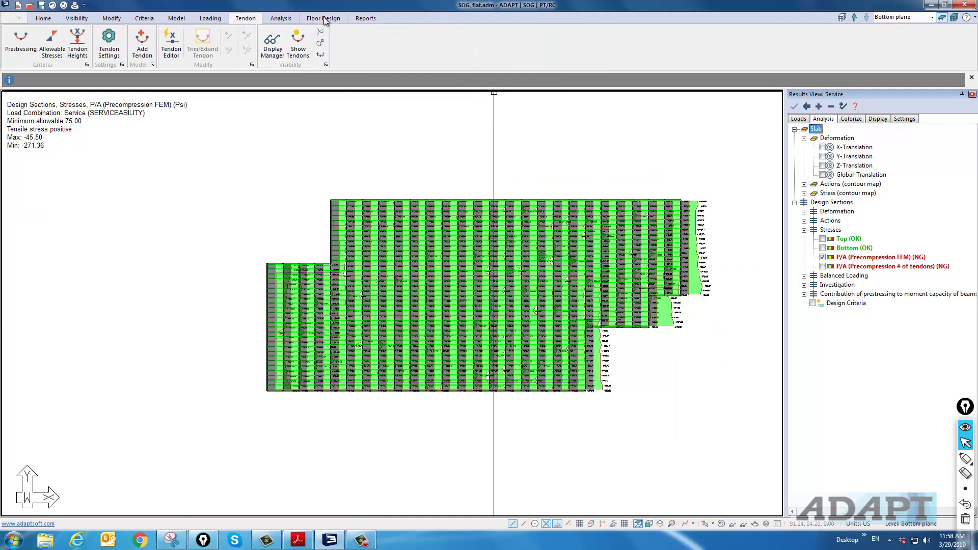
left_click(324, 19)
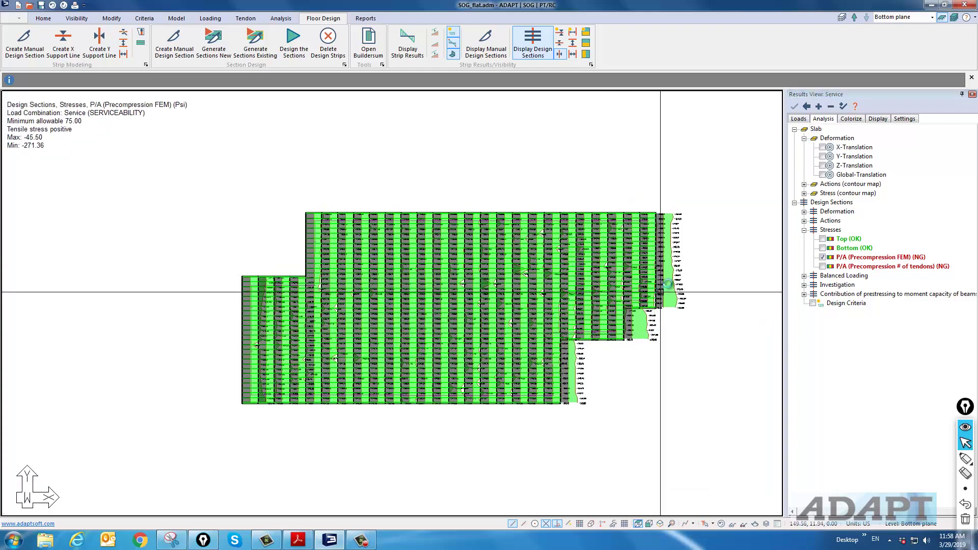
Step: Review the FEM precompression along the Y-direction design sections and switch the display to the X-direction sections
scroll(660, 292, "up", 6)
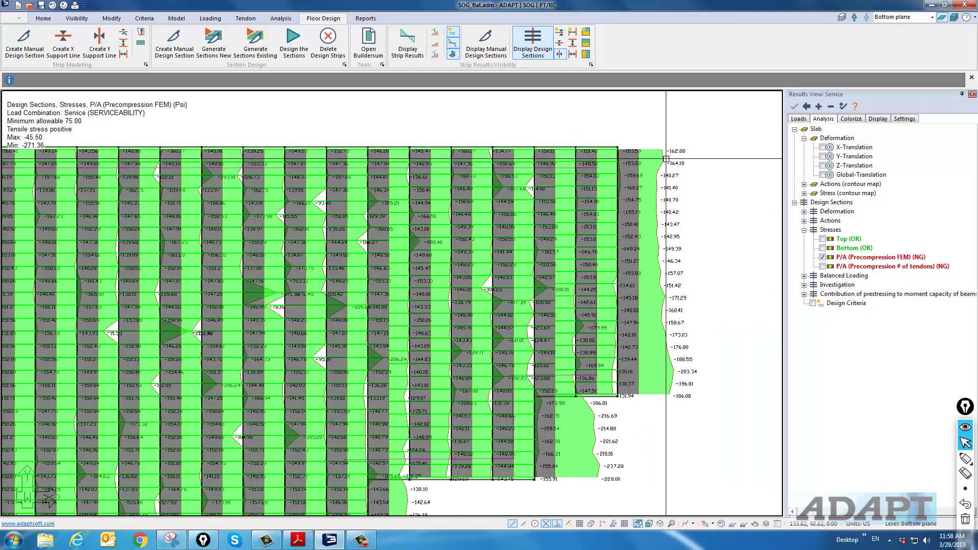
middle_click_drag(299, 354, 616, 271)
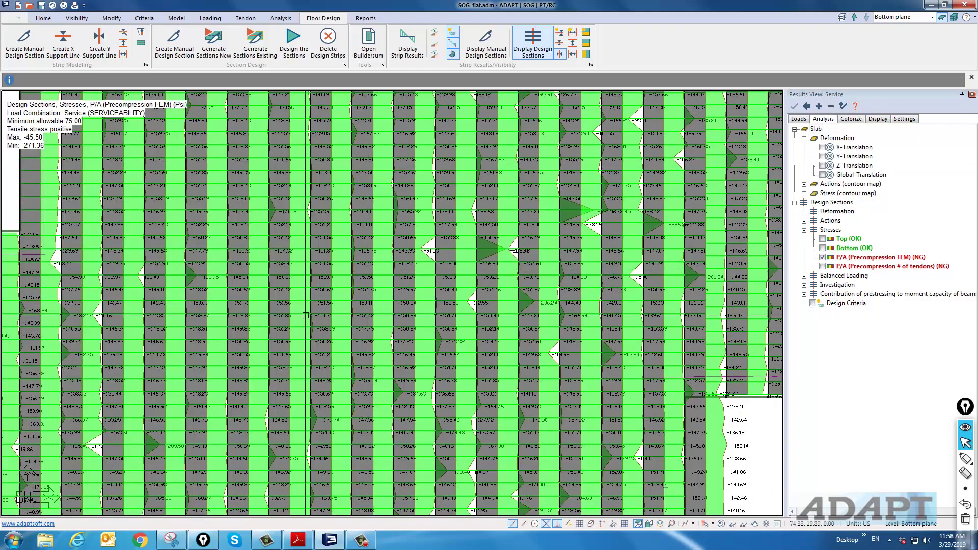
middle_click_drag(306, 315, 586, 285)
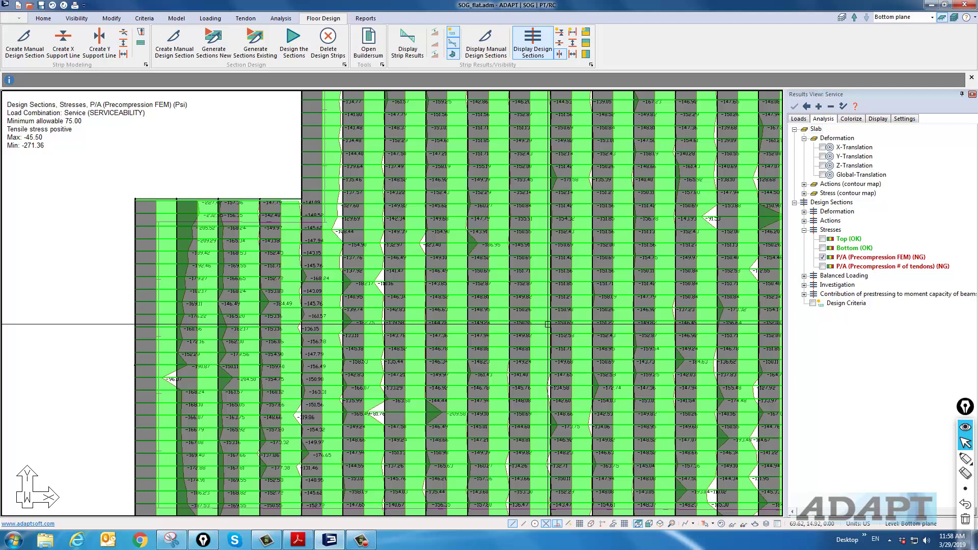
scroll(359, 367, "down", 1)
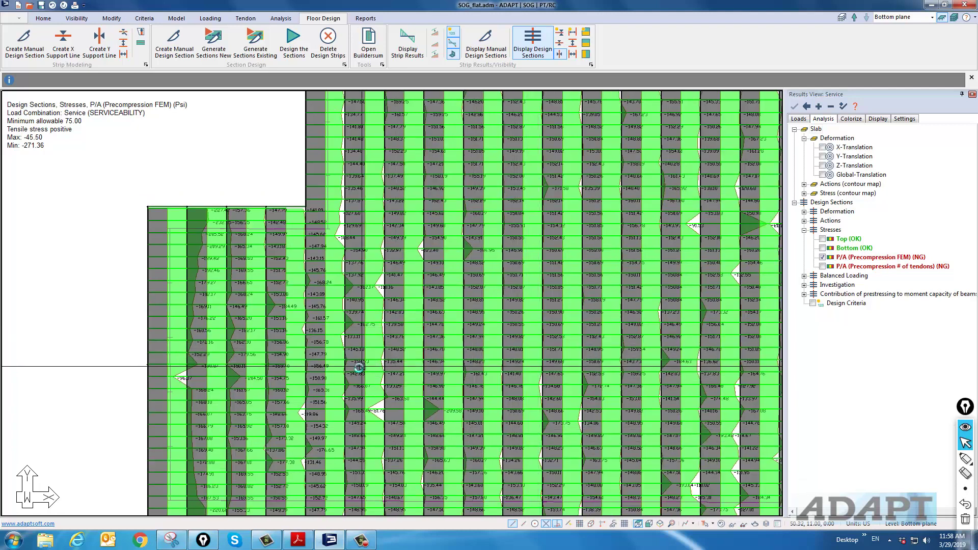
scroll(359, 367, "down", 2)
left_click(559, 52)
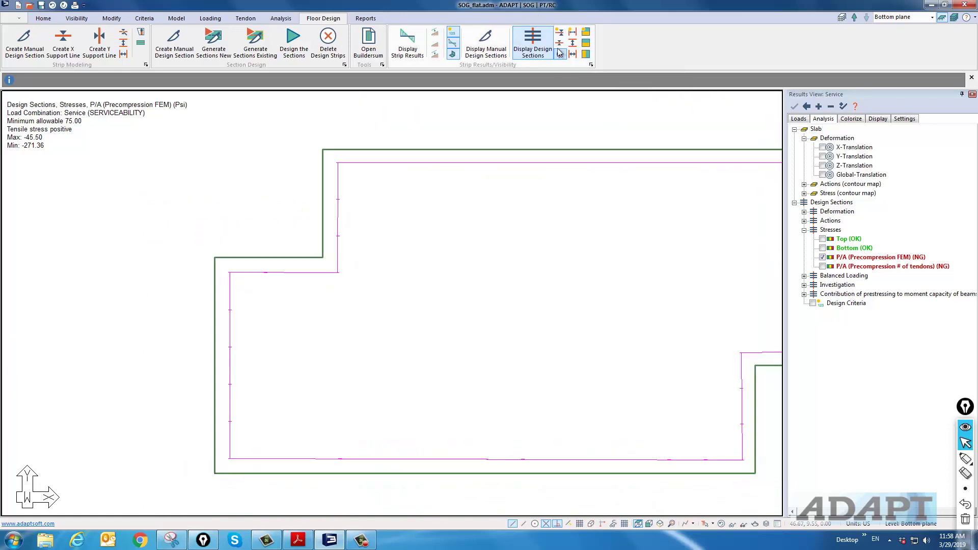
left_click(559, 44)
scroll(287, 143, "up", 2)
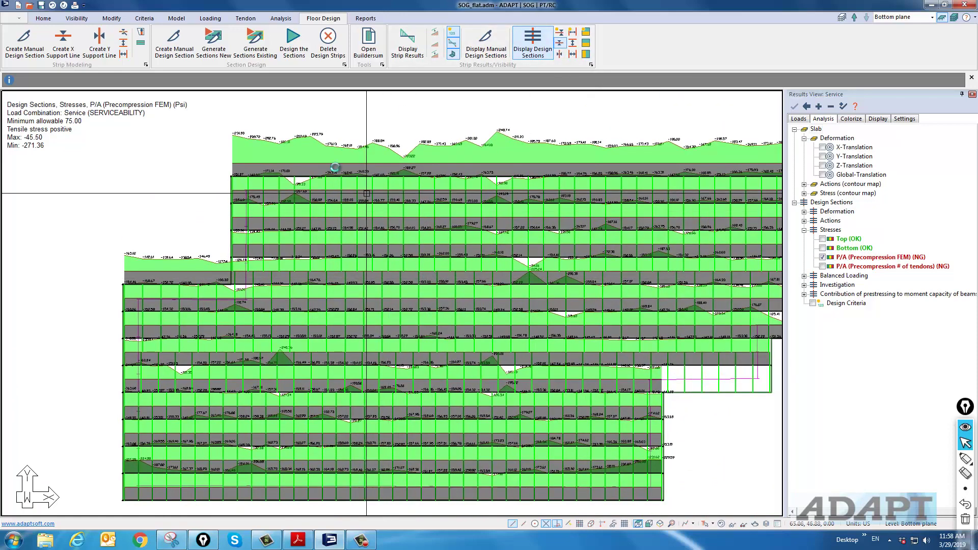
scroll(266, 147, "up", 2)
scroll(268, 160, "down", 3)
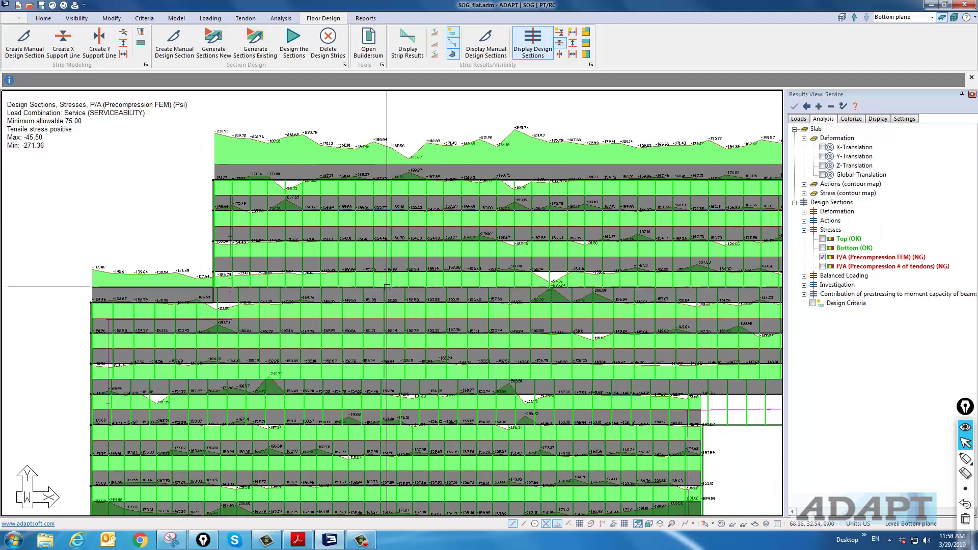
scroll(433, 237, "down", 1)
Step: Reduce the scale of the X-direction precompression diagrams
left_click(437, 43)
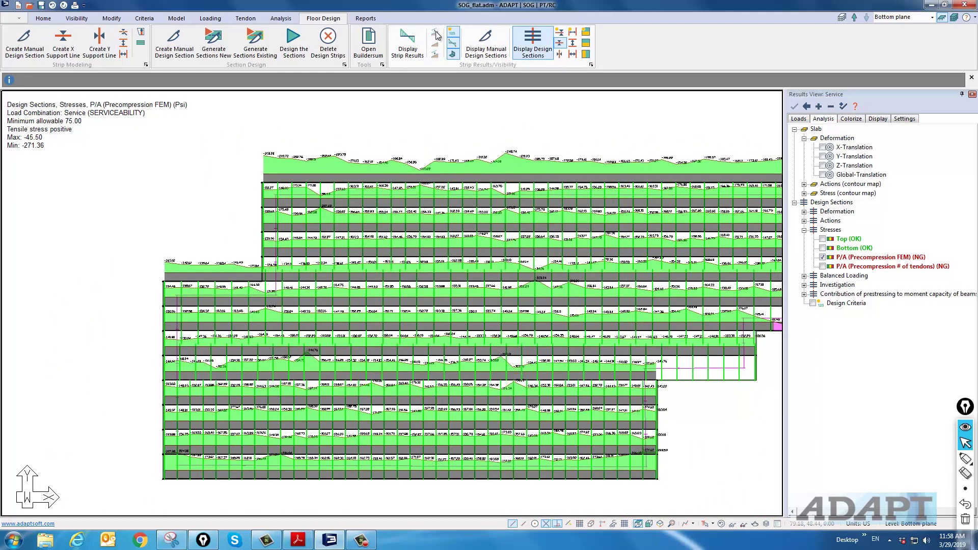
left_click(437, 34)
middle_click_drag(473, 378, 461, 375)
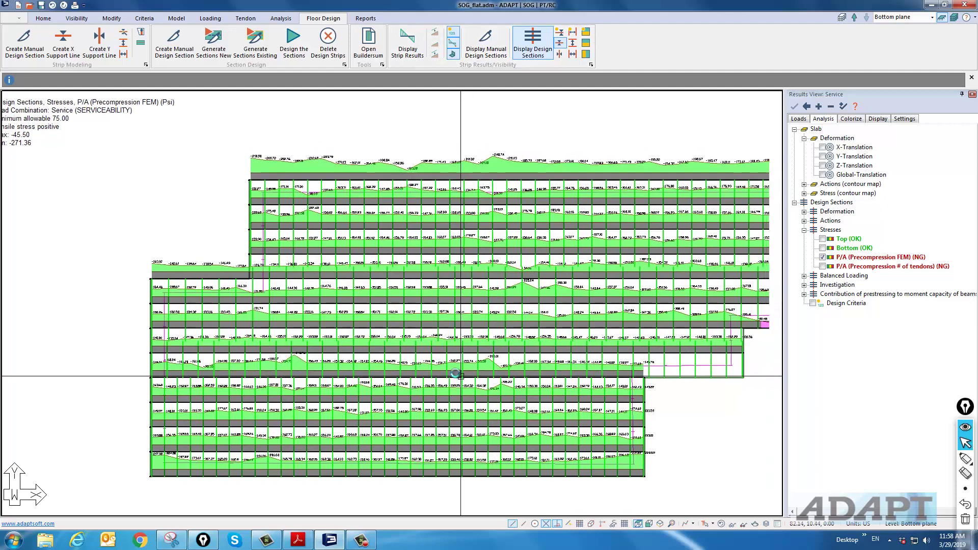
scroll(481, 343, "down", 1)
middle_click_drag(638, 399, 552, 398)
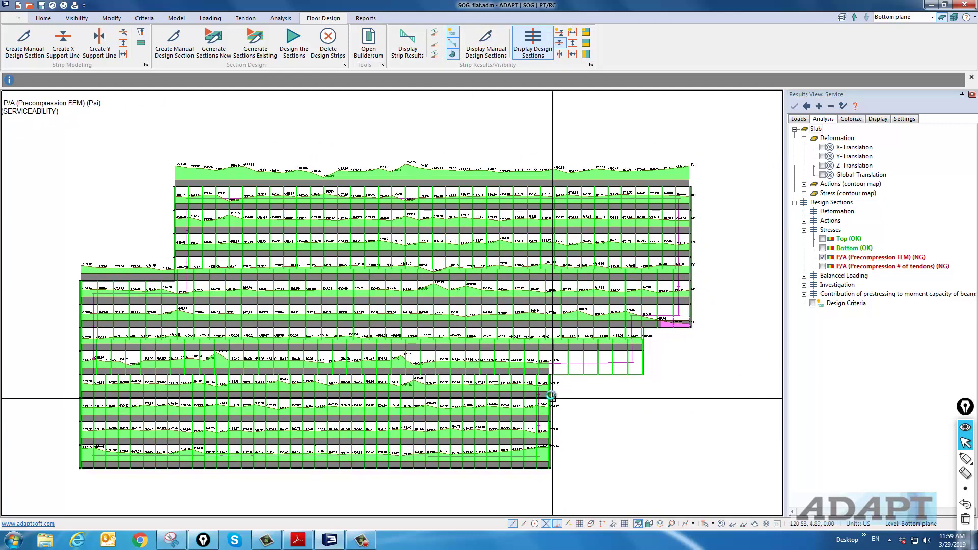
Step: Show the tendons and examine their layout around the magenta low-precompression zone at the slab's lower-right stepped corner
scroll(680, 331, "up", 5)
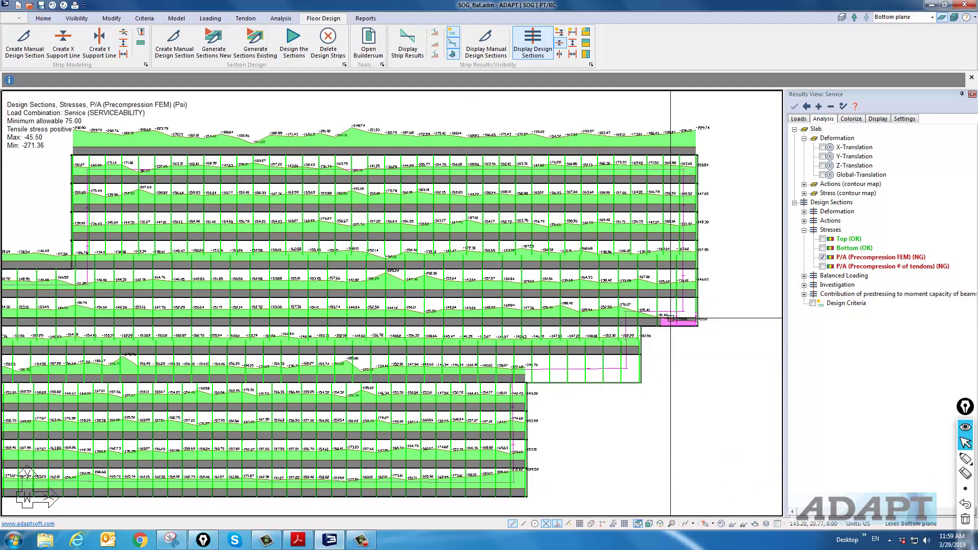
scroll(680, 338, "up", 4)
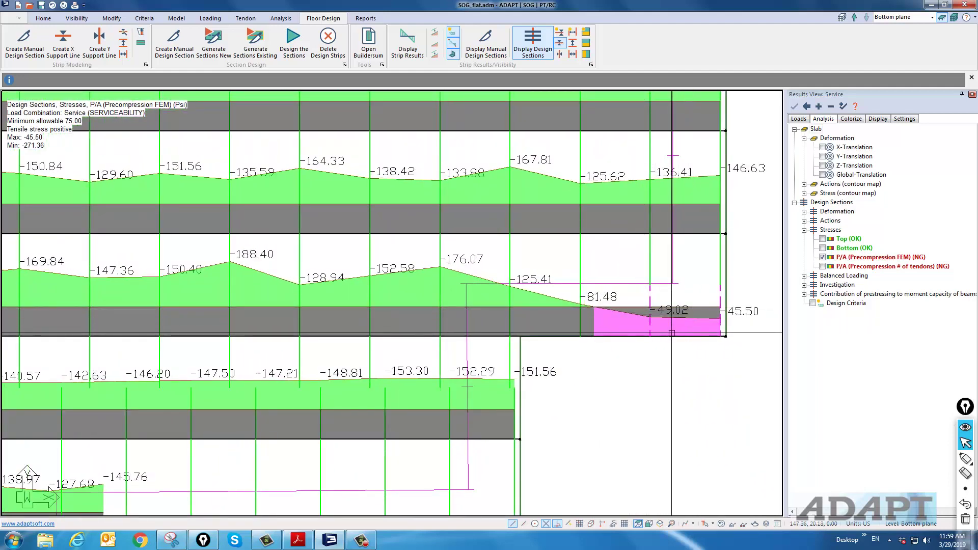
scroll(657, 375, "down", 1)
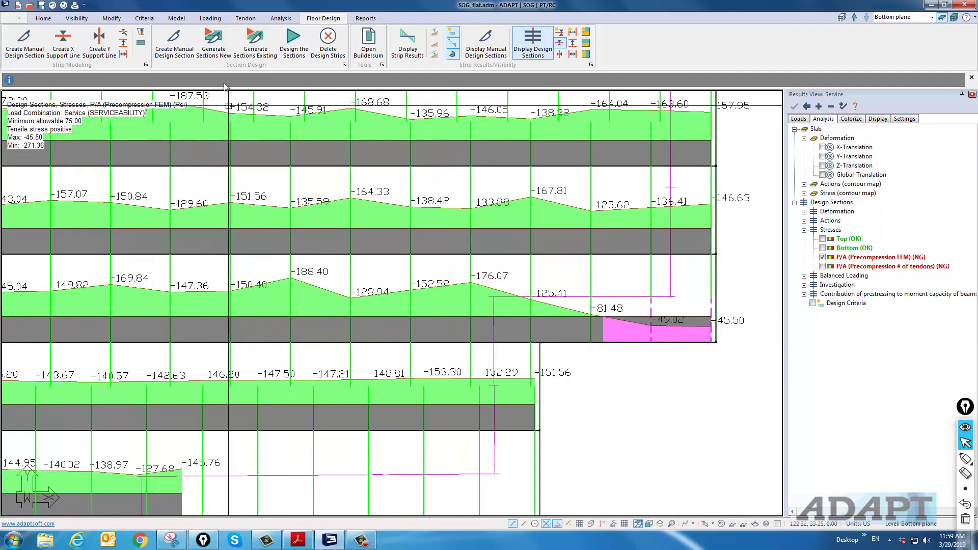
left_click(246, 18)
left_click(304, 47)
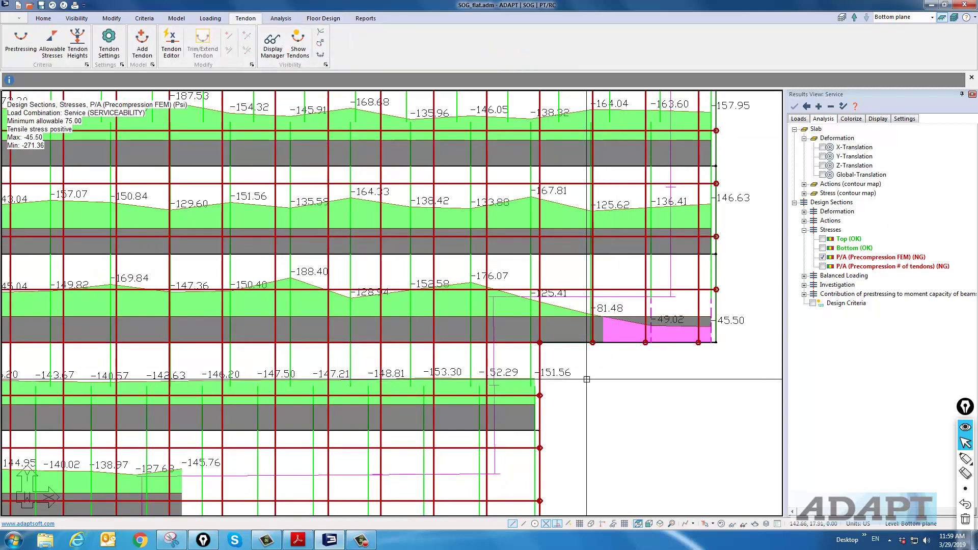
scroll(536, 349, "up", 1)
scroll(536, 349, "up", 4)
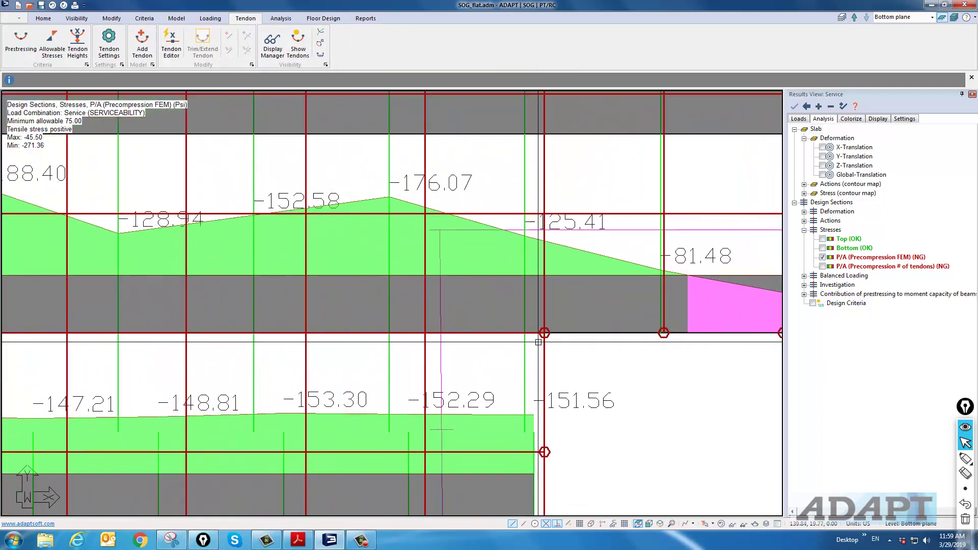
scroll(425, 376, "down", 4)
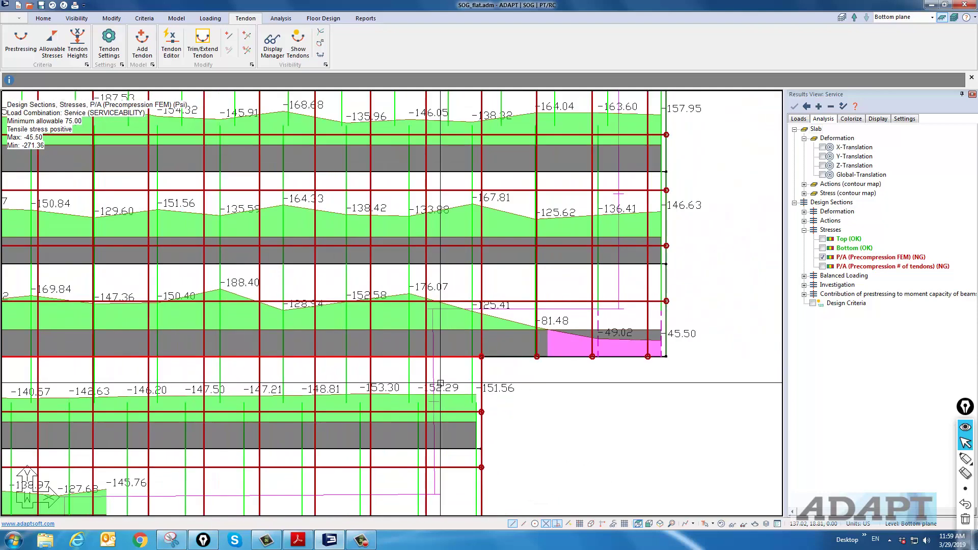
Step: Extend the end of the horizontal tendon at the re-entrant corner along the slab edge beneath the magenta low-precompression zone
left_click(482, 357)
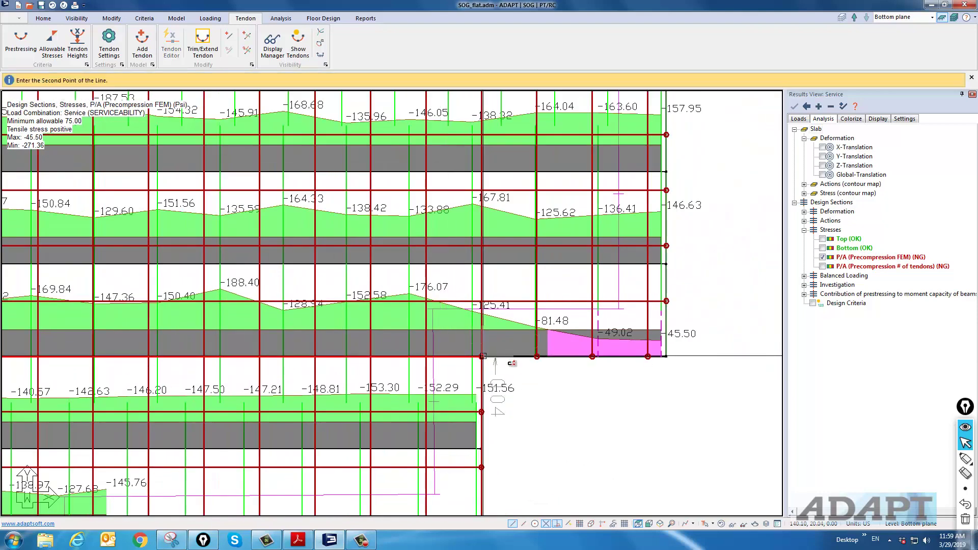
left_click(662, 356)
scroll(730, 395, "down", 1)
scroll(730, 395, "down", 5)
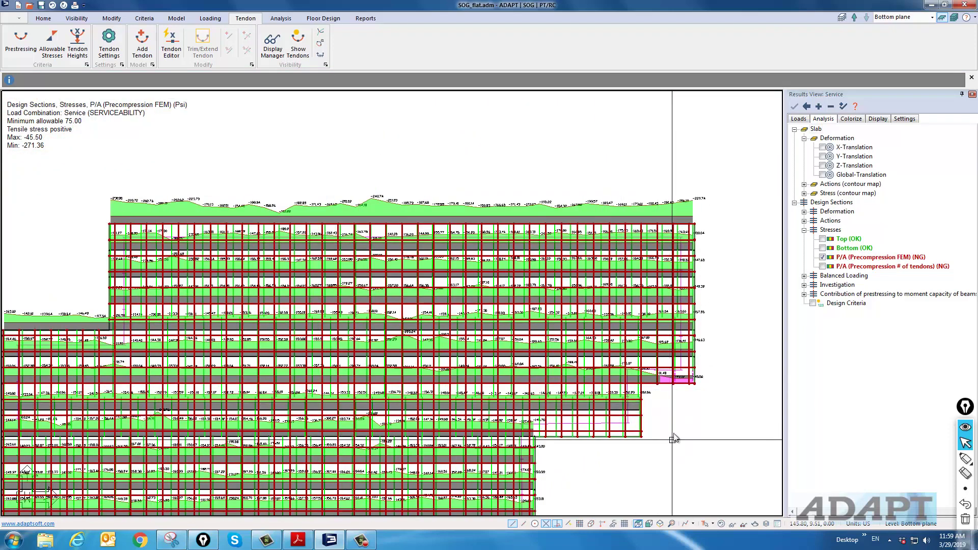
scroll(703, 392, "down", 1)
scroll(705, 391, "down", 1)
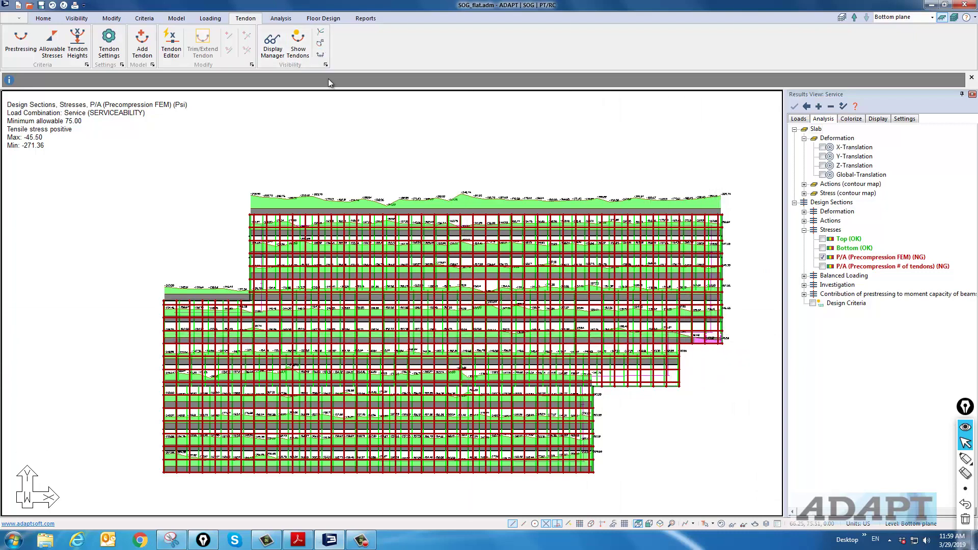
Step: Hide the tendons and turn off the P/A (Precompression FEM) result
left_click(298, 43)
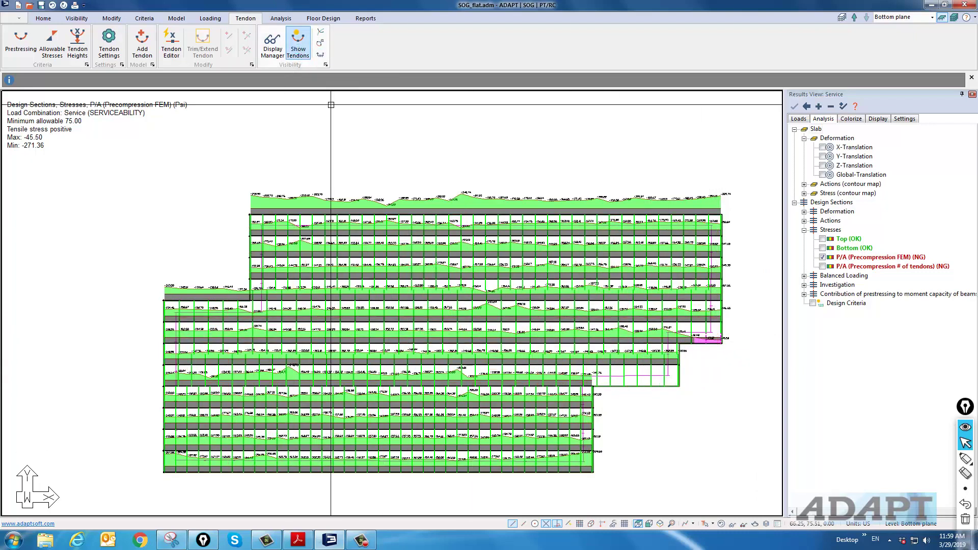
left_click(823, 257)
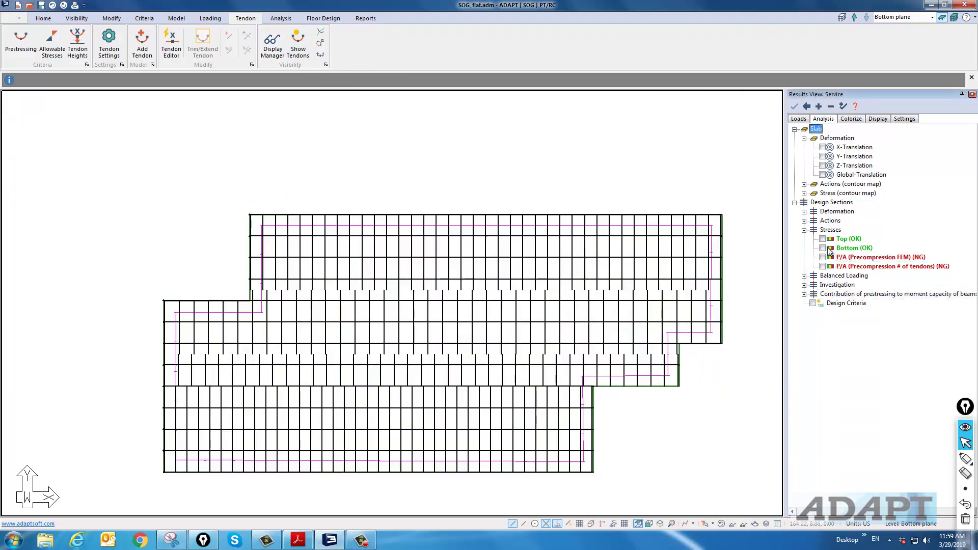
Step: Switch to the SOG manual PDF in Acrobat Reader, temporarily marking the flow chart's fa >= 75 check with arrows to fb <= Fb and fv <= Fv
left_click(298, 540)
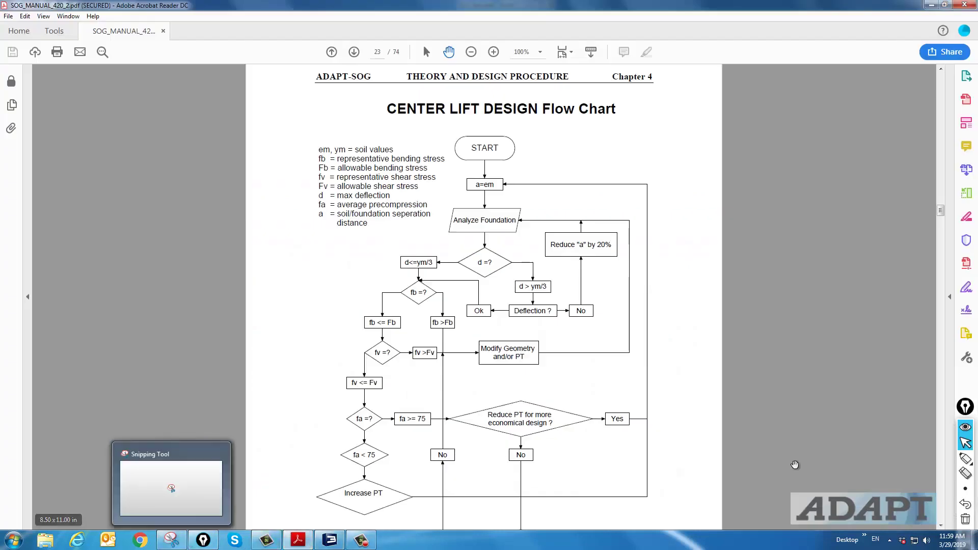
left_click(964, 461)
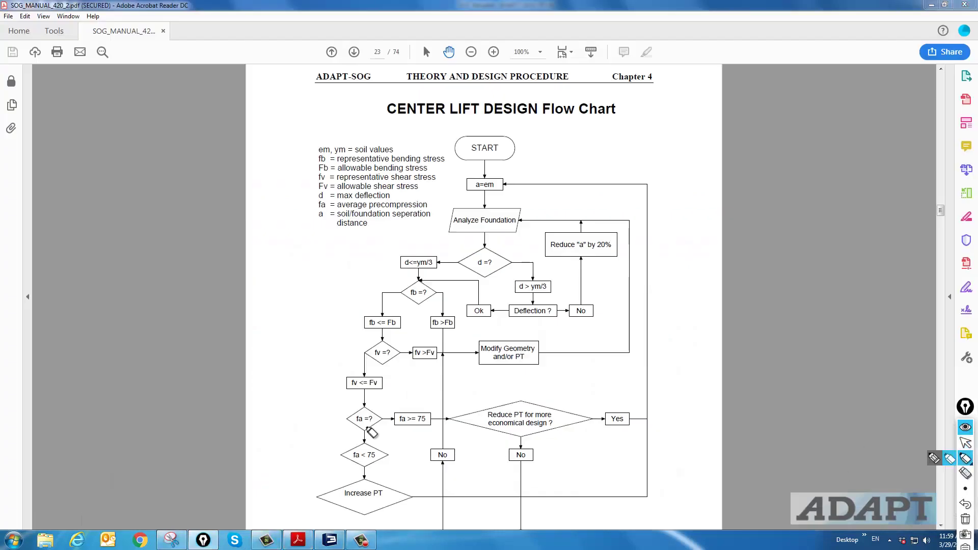
mouse_move(332, 415)
left_mouse_down()
mouse_move(337, 432)
mouse_move(453, 403)
mouse_move(357, 437)
left_mouse_up()
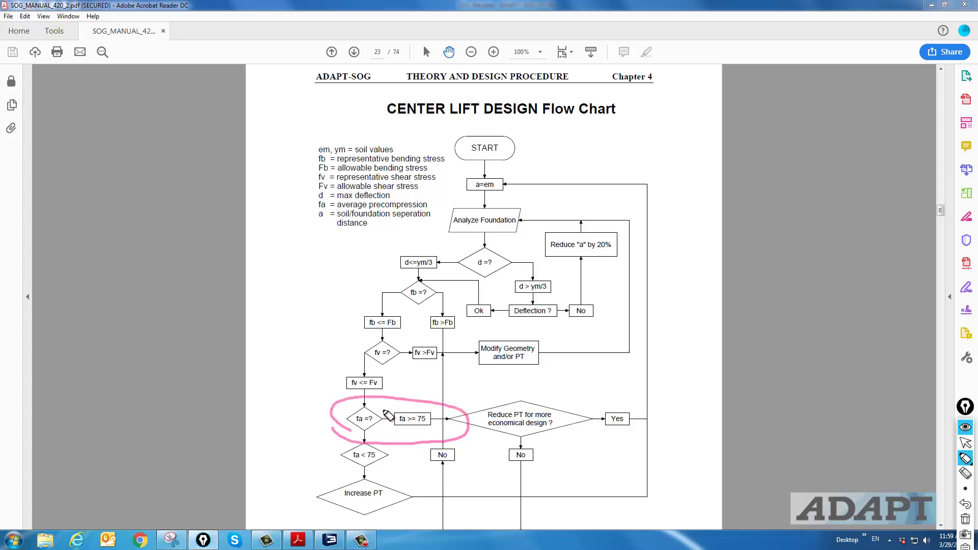
mouse_move(325, 431)
left_mouse_down()
mouse_move(300, 395)
mouse_move(349, 326)
mouse_move(364, 323)
mouse_move(356, 342)
left_mouse_up()
mouse_move(295, 378)
left_mouse_down()
mouse_move(343, 381)
mouse_move(338, 388)
left_mouse_up()
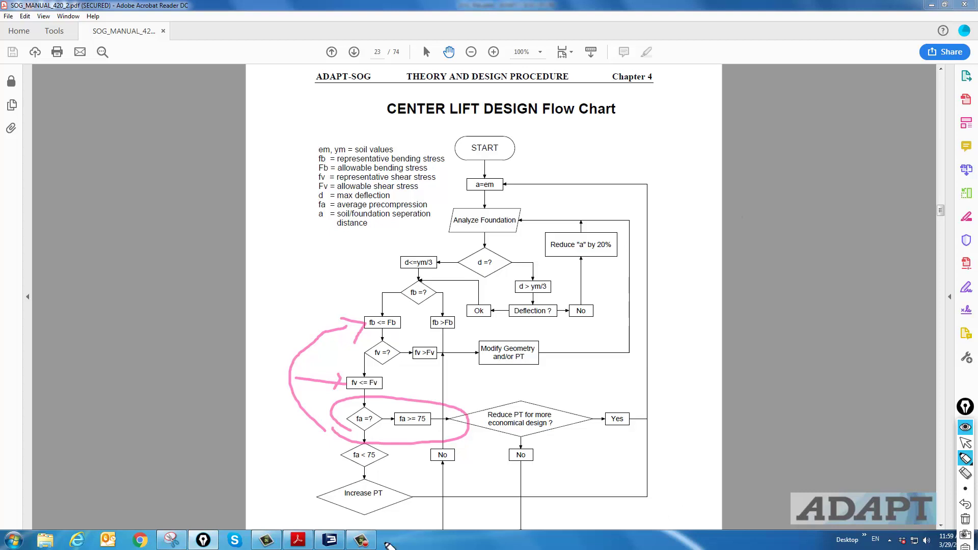
left_click(965, 519)
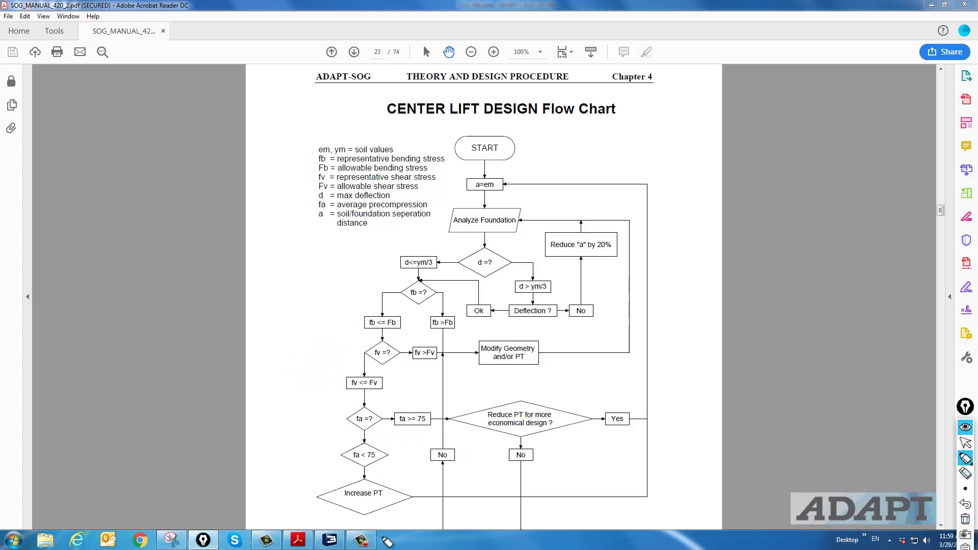
Step: Switch back to ADAPT and temporarily sketch the arched center lift slab with its tension and compression faces above the plan
left_click(965, 442)
left_click(330, 540)
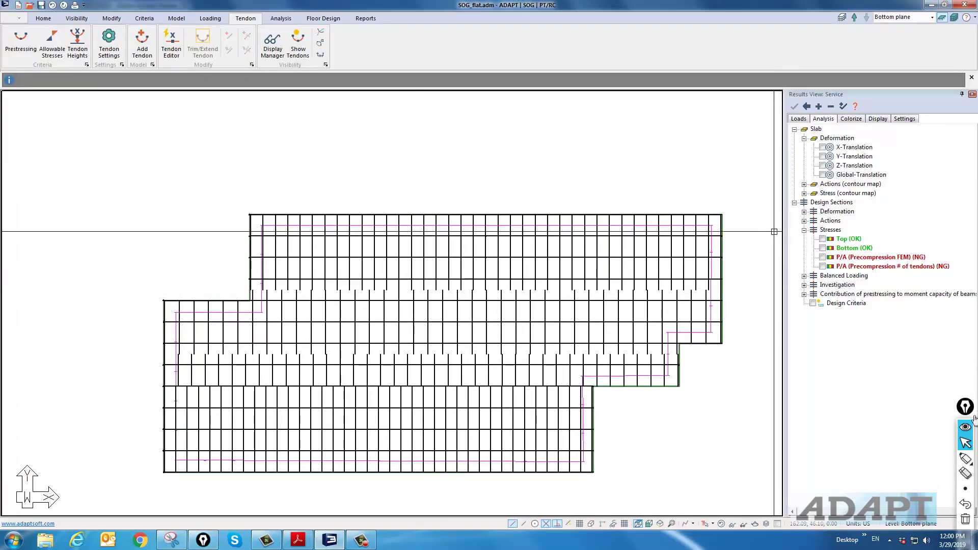
left_click(966, 458)
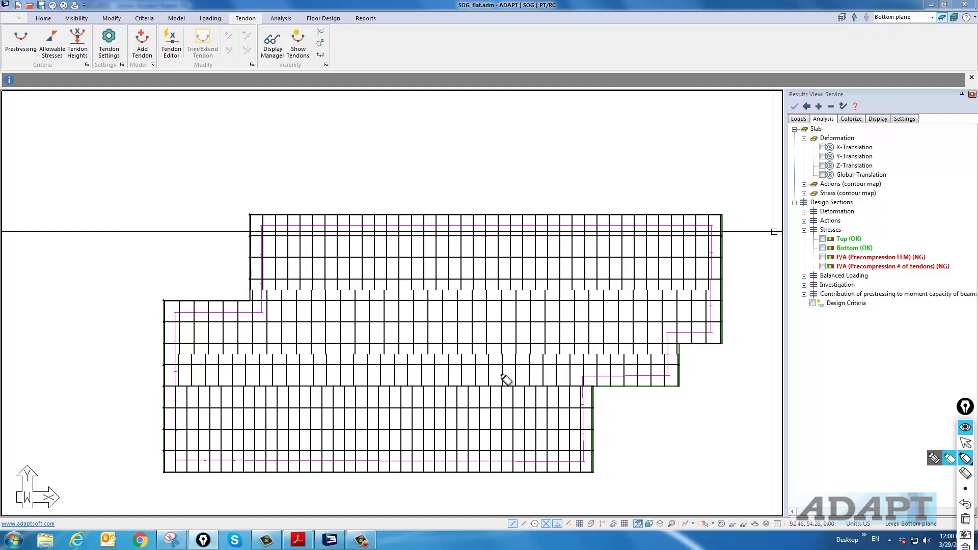
mouse_move(632, 161)
left_mouse_down()
mouse_move(555, 131)
mouse_move(433, 146)
mouse_move(397, 178)
mouse_move(429, 162)
mouse_move(559, 170)
mouse_move(630, 188)
mouse_move(630, 173)
mouse_move(601, 150)
mouse_move(595, 167)
mouse_move(531, 152)
left_mouse_up()
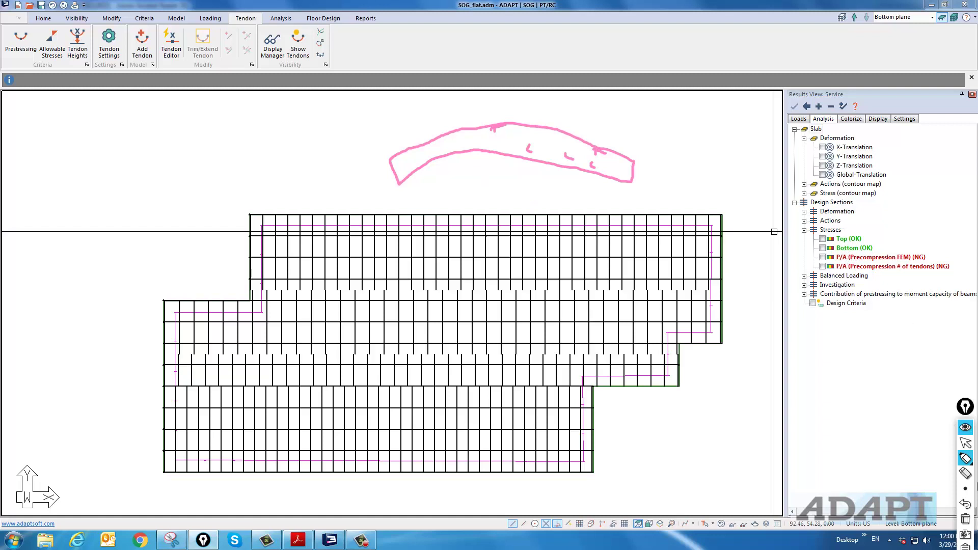
left_click(965, 519)
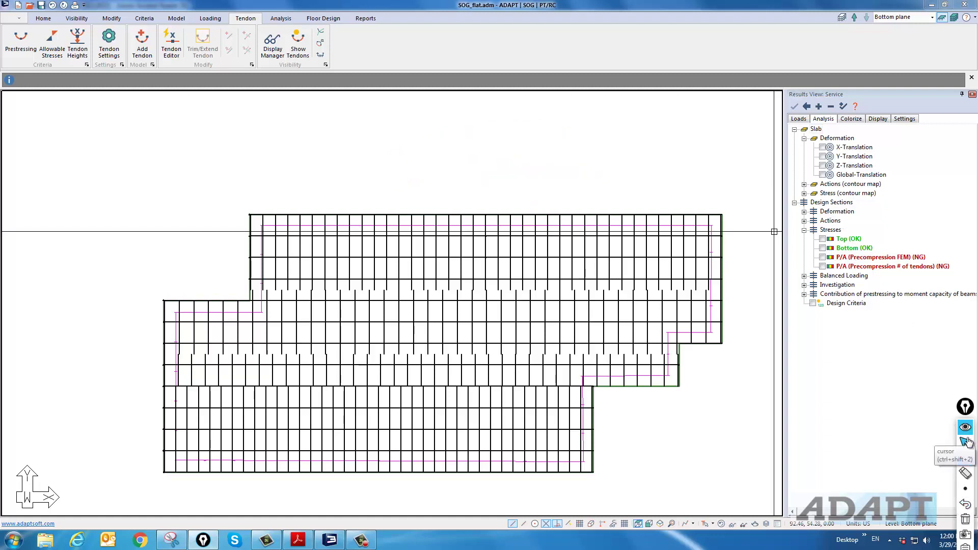
left_click(966, 442)
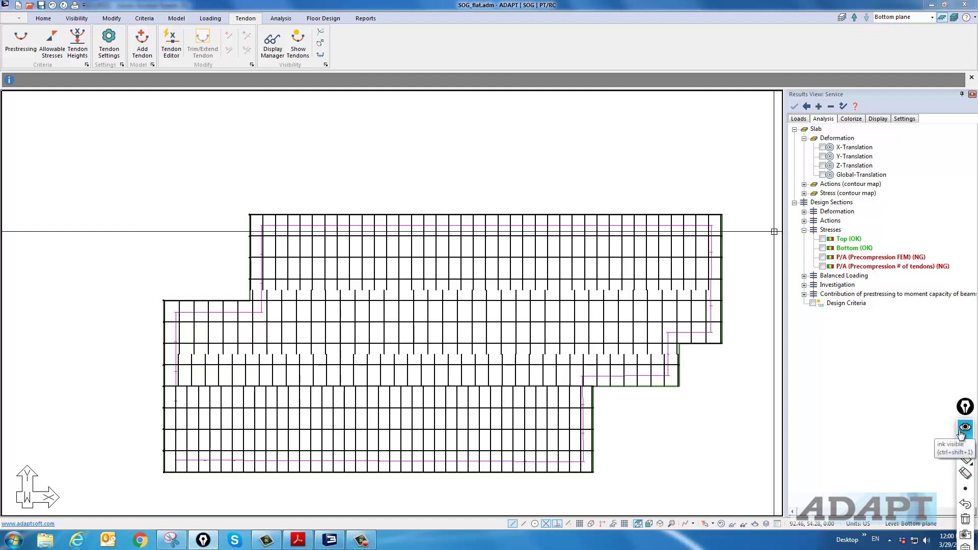
Step: Display the design sections' top stresses and examine the values around the slab's upper-left corner
left_click(822, 238)
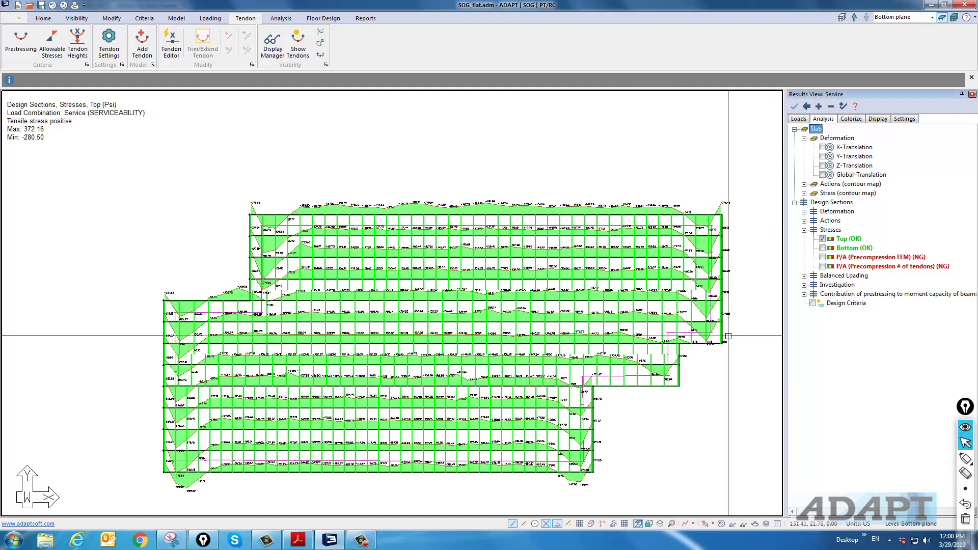
scroll(285, 214, "up", 3)
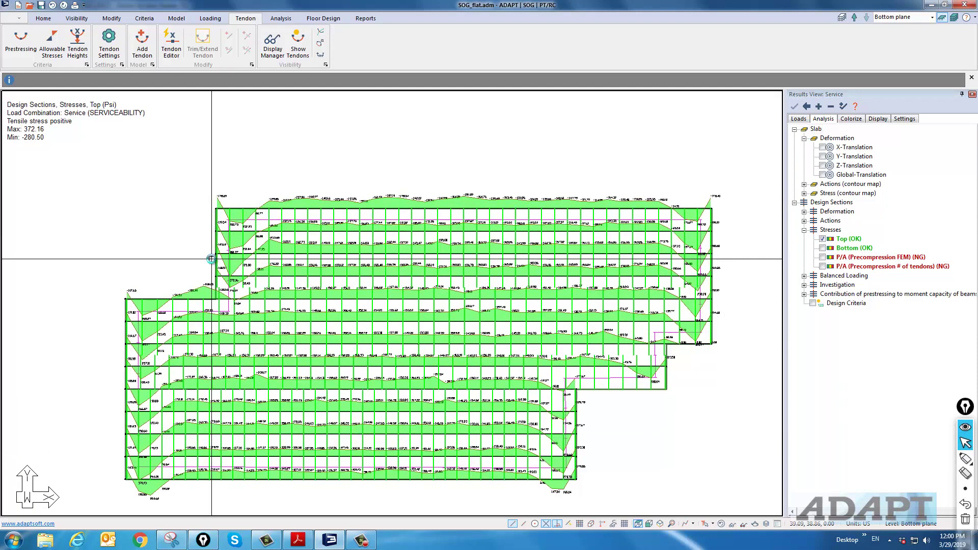
scroll(341, 200, "up", 3)
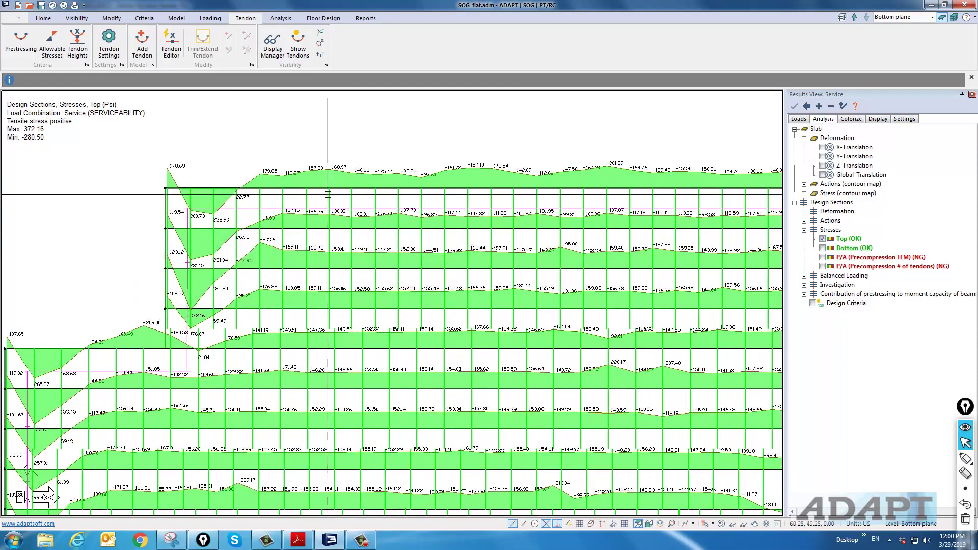
scroll(338, 170, "up", 4)
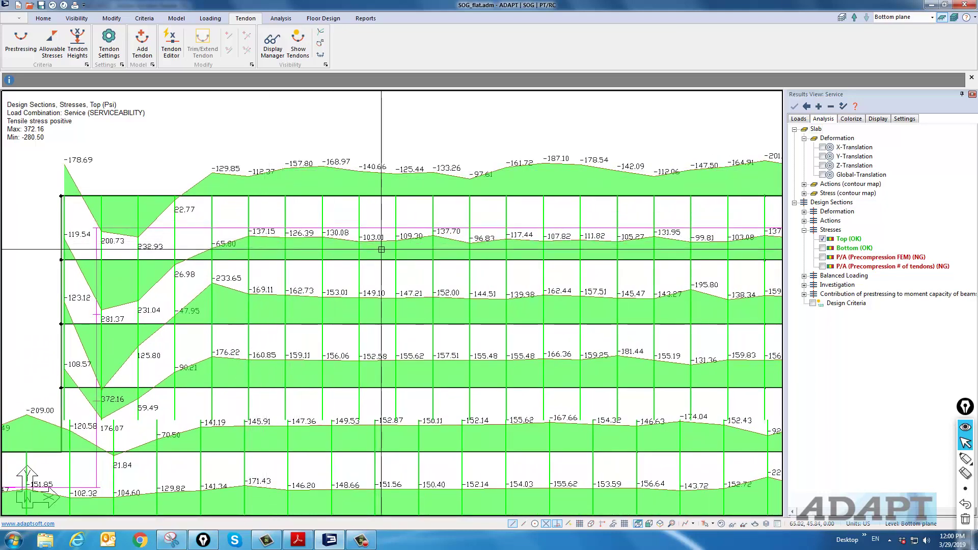
scroll(382, 258, "down", 1)
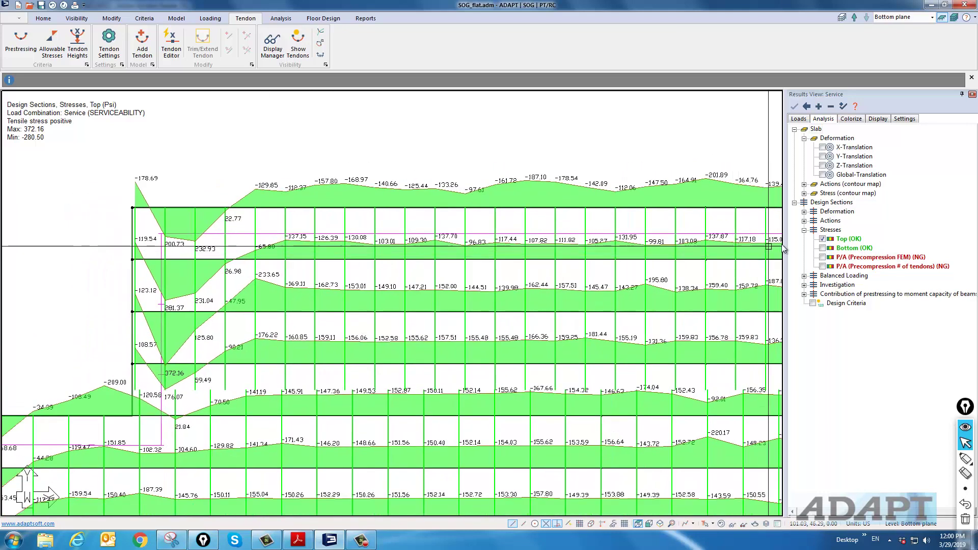
Step: Replace the top stress result with the bottom stresses and examine them across the upper part of the slab
left_click(823, 248)
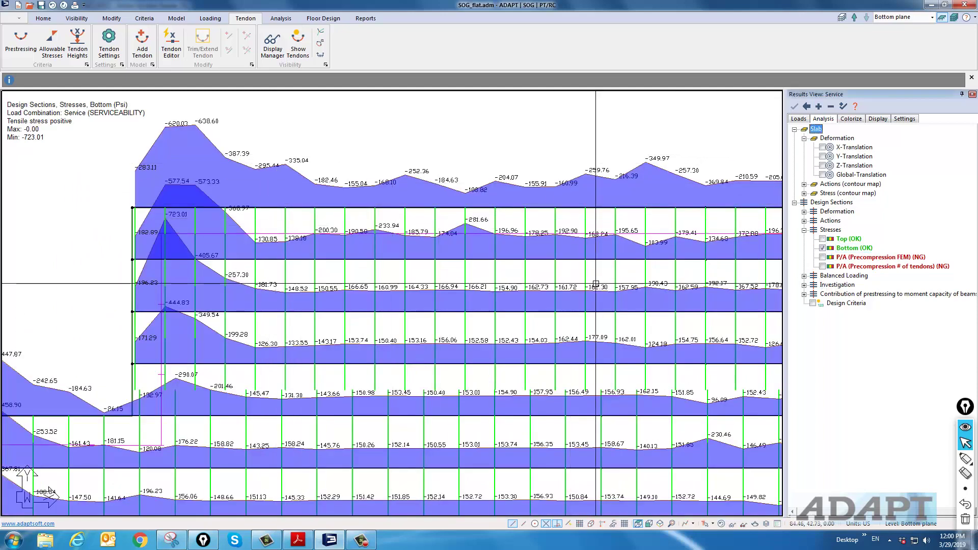
scroll(427, 253, "down", 5)
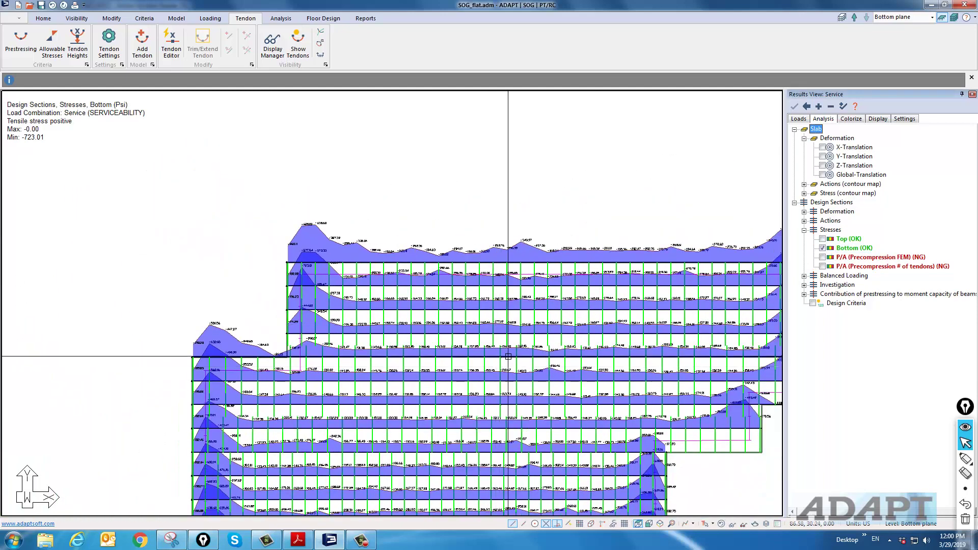
scroll(501, 275, "up", 2)
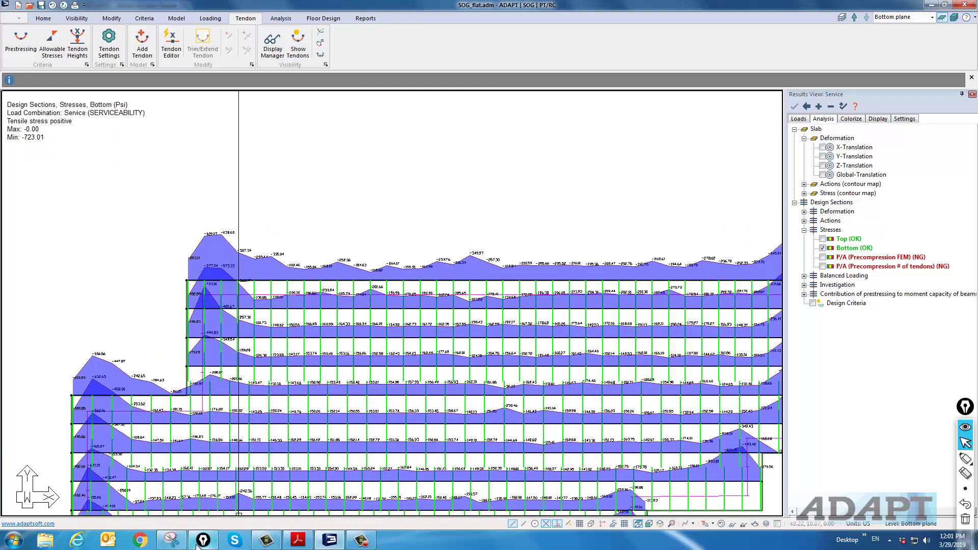
Step: Sketch an arched slab with a section cut and its bending stress diagram, marking T at the top and C at the bottom
left_click(965, 458)
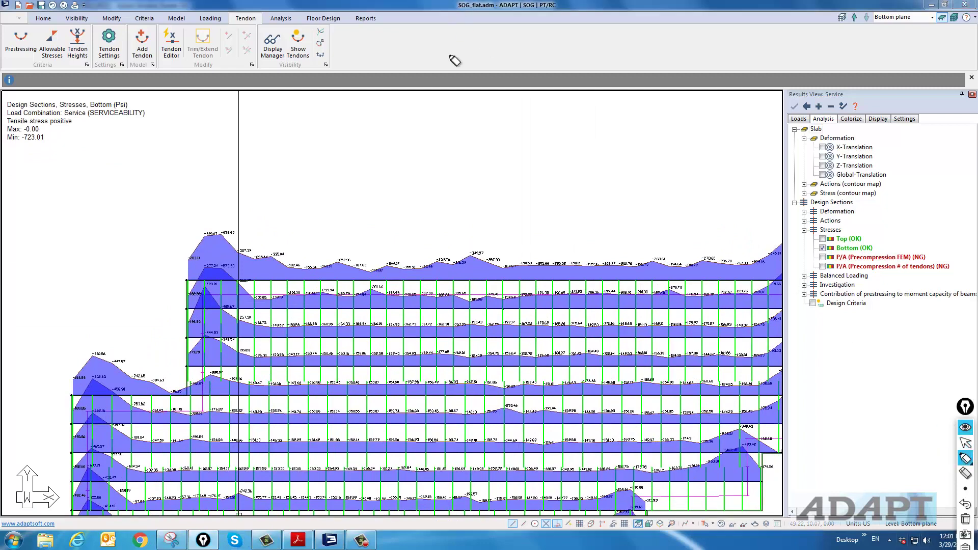
left_click_drag(460, 111, 463, 193)
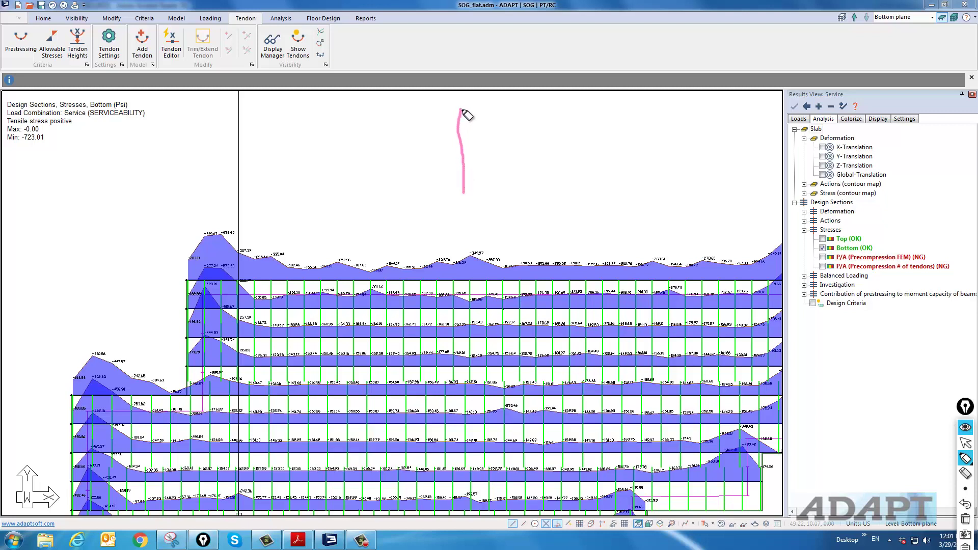
left_click_drag(460, 109, 485, 109)
mouse_move(269, 200)
left_mouse_down()
mouse_move(343, 173)
mouse_move(395, 206)
mouse_move(375, 223)
mouse_move(324, 195)
mouse_move(267, 188)
left_mouse_up()
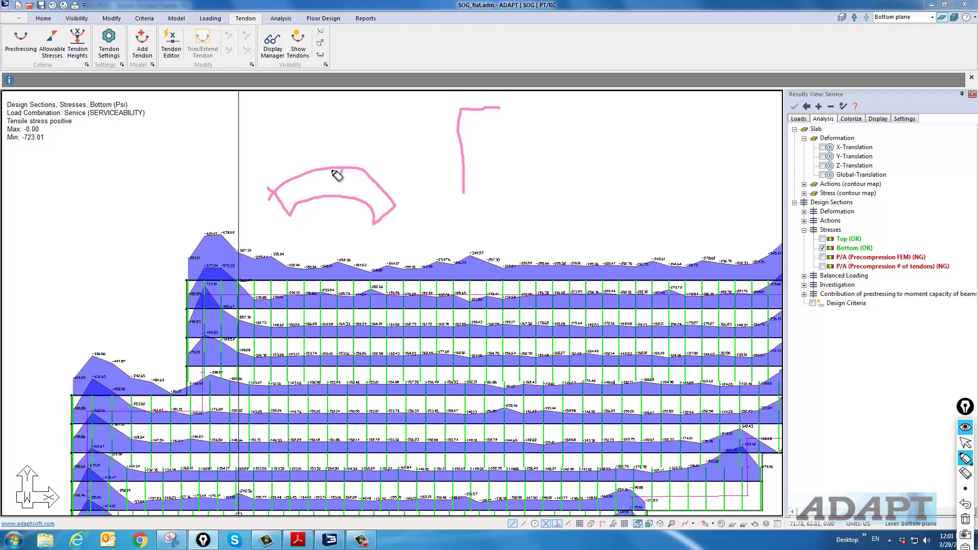
left_click_drag(330, 189, 338, 192)
left_click_drag(361, 160, 338, 196)
mouse_move(498, 108)
left_mouse_down()
mouse_move(431, 180)
mouse_move(463, 185)
mouse_move(419, 206)
left_mouse_up()
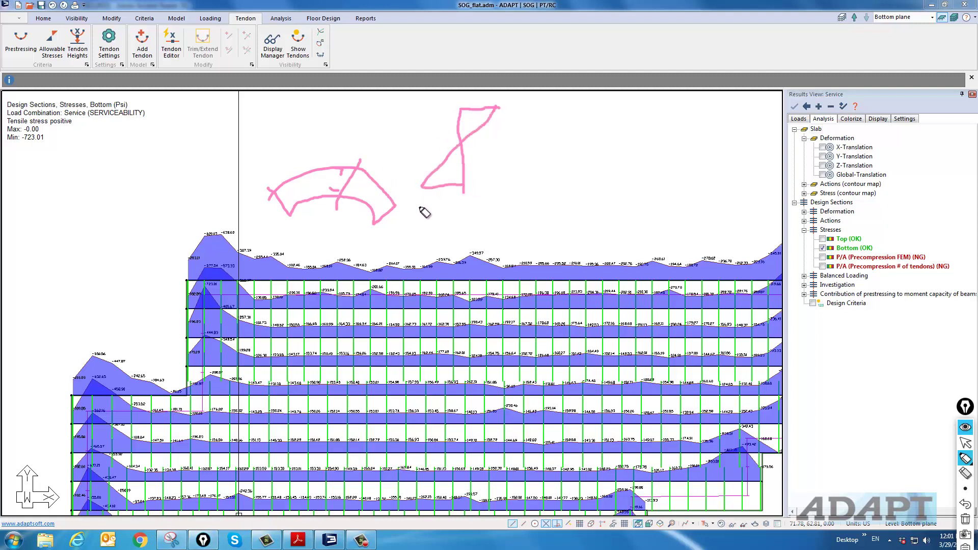
mouse_move(502, 98)
left_mouse_down()
mouse_move(508, 109)
mouse_move(517, 96)
left_mouse_up()
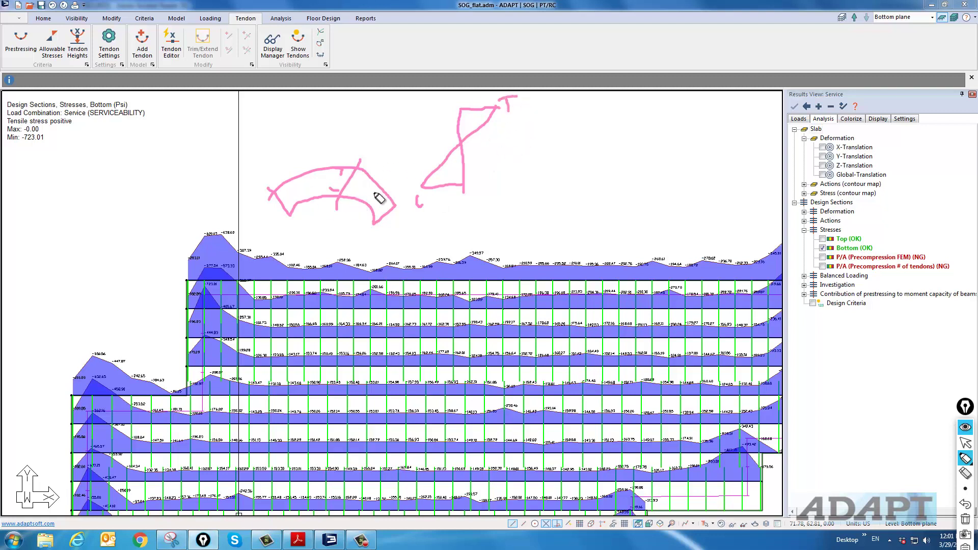
Step: Add a plus sign and a uniform precompression block marked C at the top and bottom beside the bending stress diagram
left_click_drag(521, 139, 523, 145)
mouse_move(572, 110)
left_mouse_down()
mouse_move(574, 178)
mouse_move(548, 200)
mouse_move(557, 114)
mouse_move(570, 114)
mouse_move(545, 103)
left_mouse_up()
left_click_drag(534, 203, 540, 206)
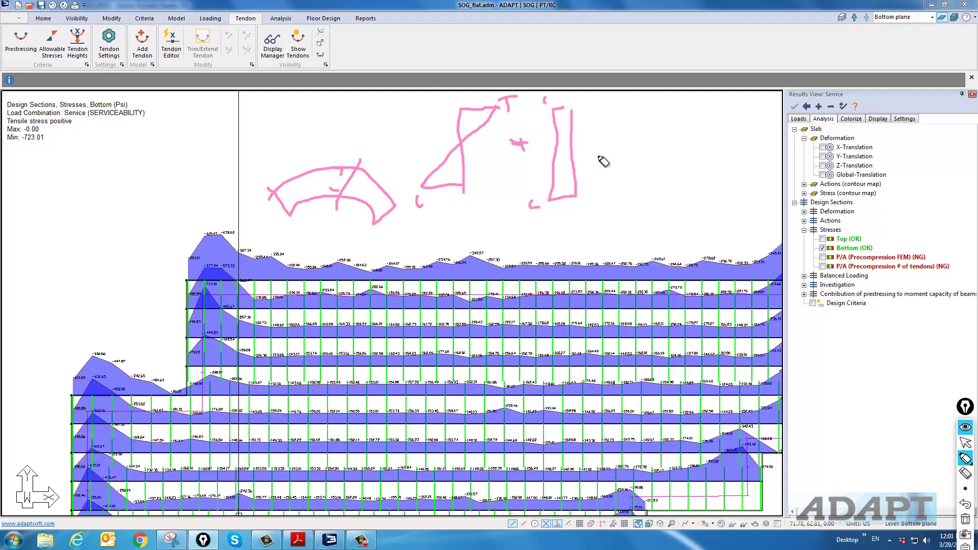
Step: Add an equals sign and the combined stress diagram with small tension marked T at the top and larger compression marked C at the bottom
left_click_drag(598, 149, 607, 156)
left_click_drag(666, 111, 666, 198)
left_click_drag(665, 114, 676, 108)
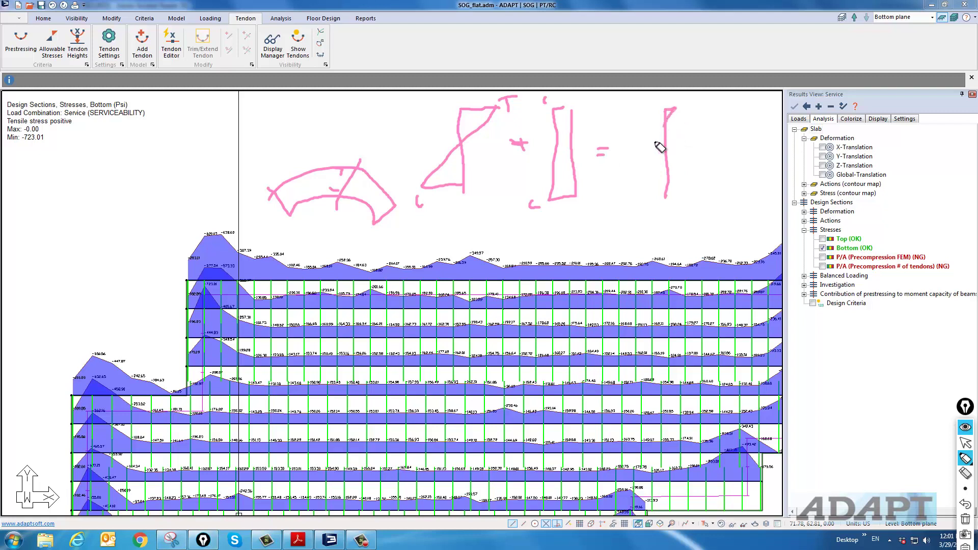
mouse_move(659, 145)
left_mouse_down()
mouse_move(619, 188)
mouse_move(668, 194)
left_mouse_up()
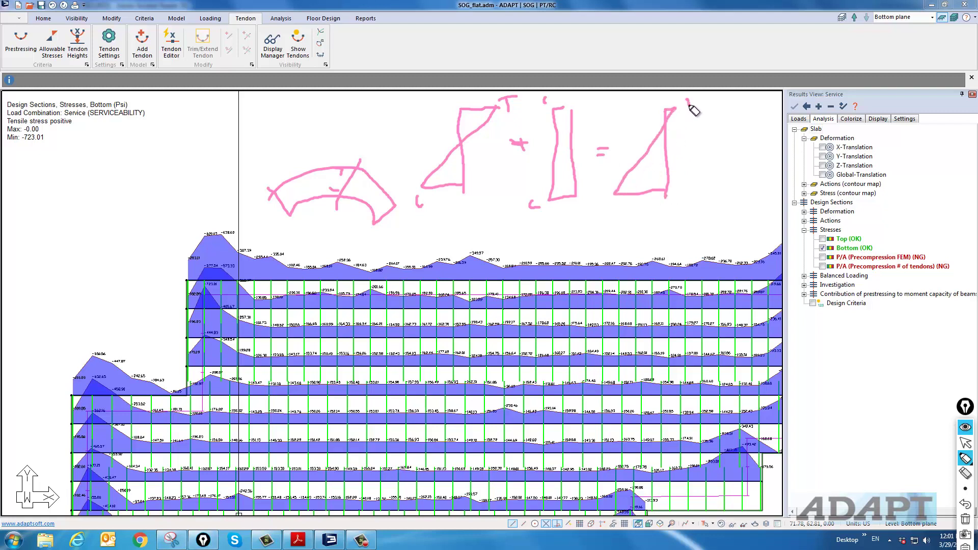
left_click_drag(686, 97, 697, 95)
left_click_drag(608, 206, 620, 212)
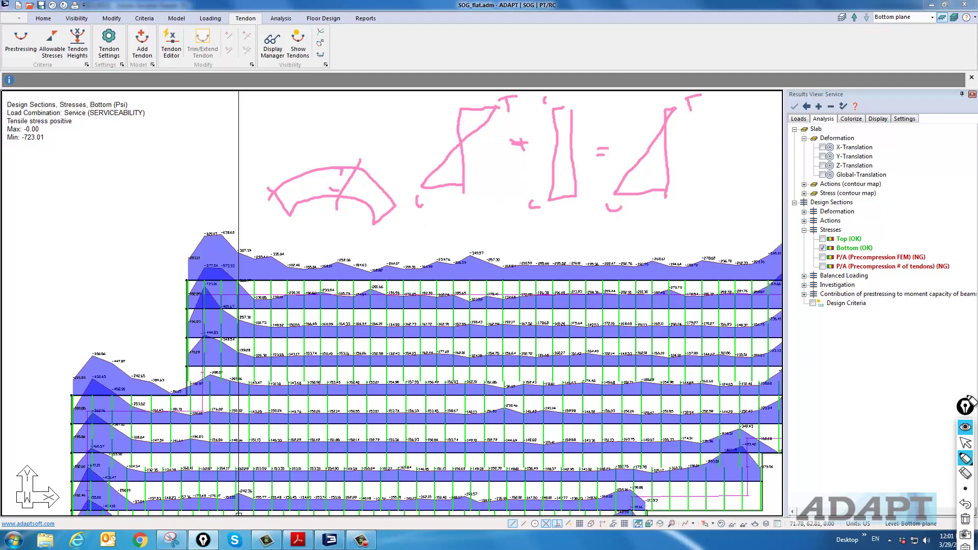
Step: Move the ink toolbar clear of the window edge and overlay a dashed line with reduced top tension on the bending stress diagram
left_click(965, 444)
left_click_drag(964, 410, 943, 315)
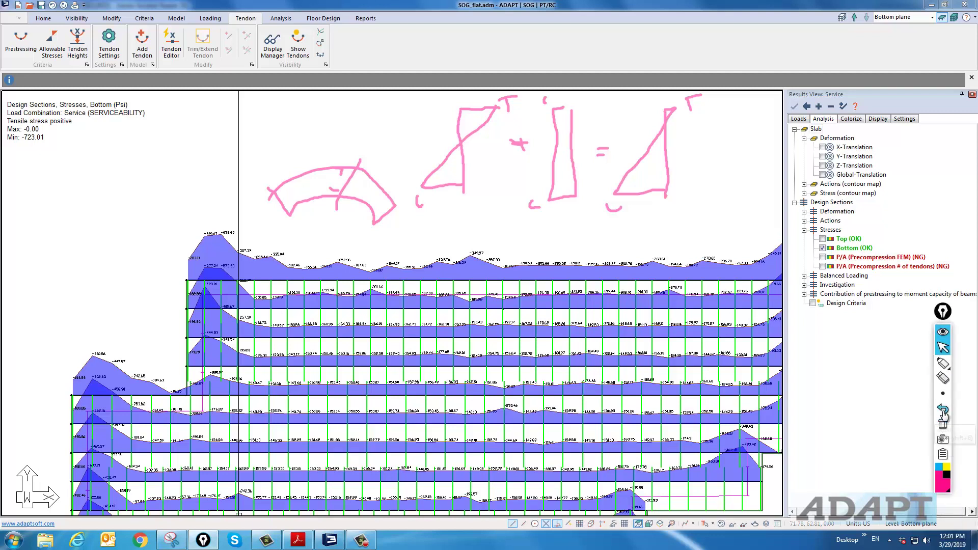
left_click(943, 365)
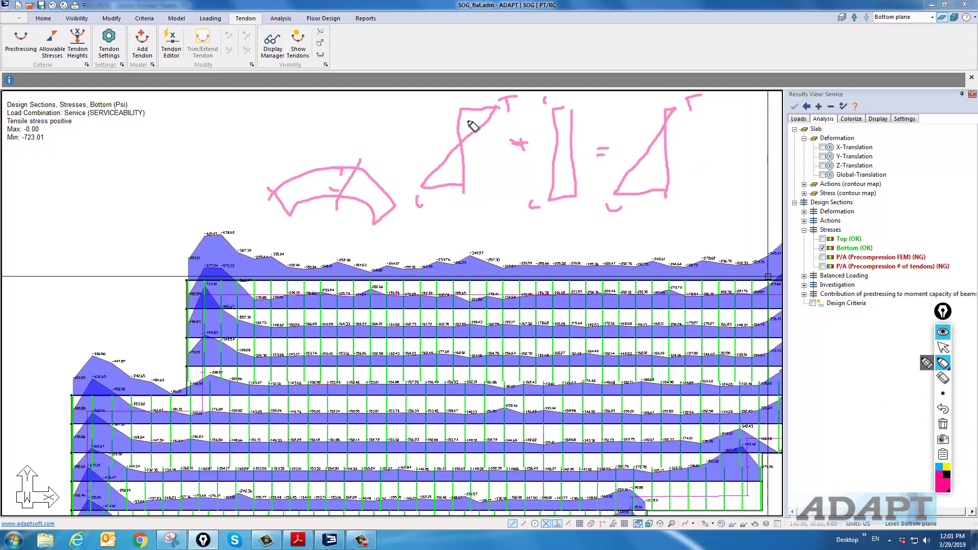
left_click_drag(472, 109, 460, 135)
left_click_drag(458, 139, 451, 151)
mouse_move(447, 157)
left_mouse_down()
mouse_move(436, 170)
mouse_move(439, 148)
mouse_move(418, 173)
mouse_move(465, 185)
left_mouse_up()
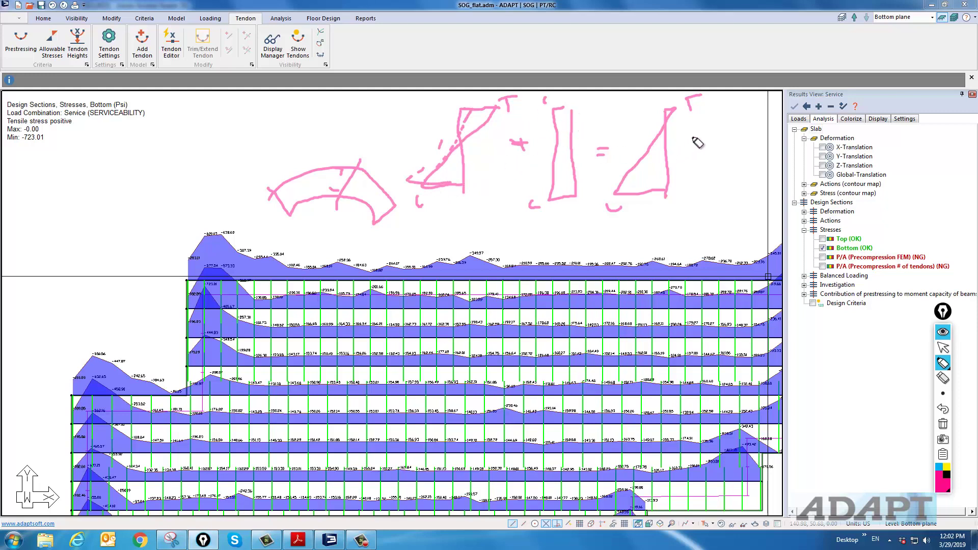
Step: Sketch an alternative combined stress diagram that is entirely in compression, marked C at the top and bottom
left_click_drag(729, 103, 736, 188)
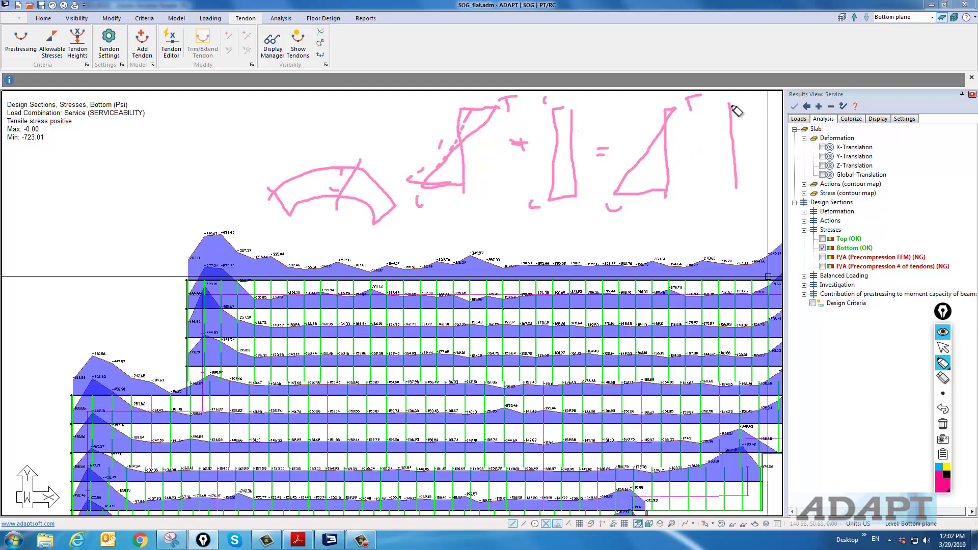
mouse_move(730, 105)
left_mouse_down()
mouse_move(716, 104)
mouse_move(694, 178)
mouse_move(732, 189)
left_mouse_up()
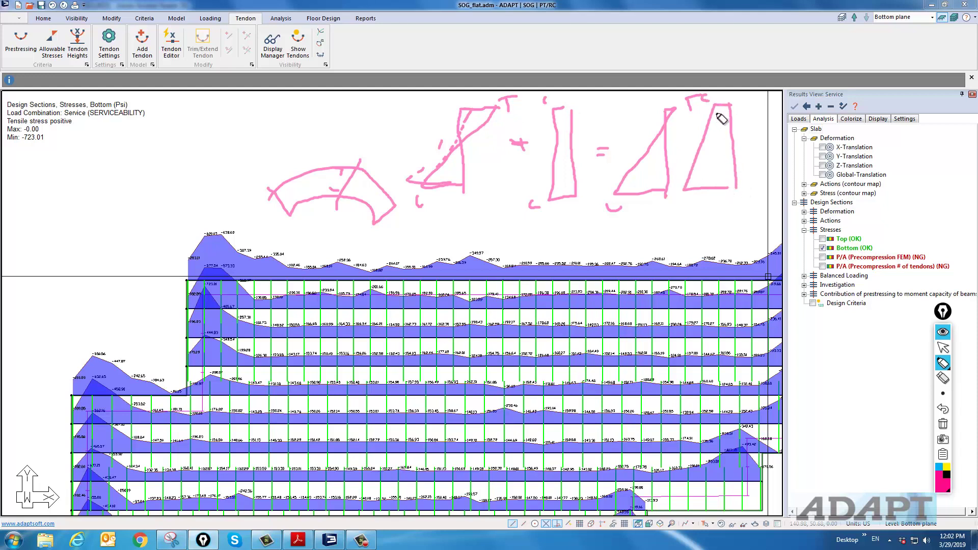
left_click_drag(688, 201, 684, 195)
left_click(943, 347)
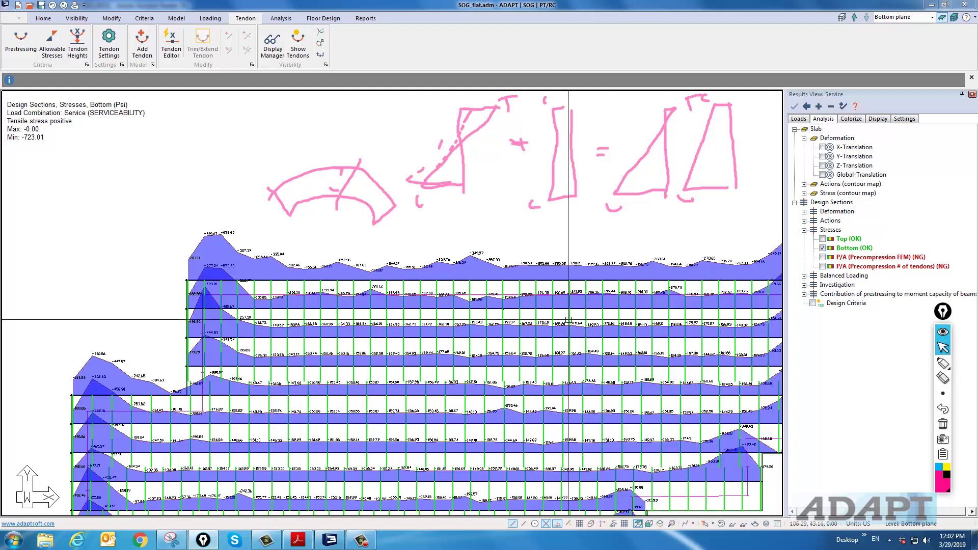
Step: Open the Allowable Stresses criteria, erase the ink sketches and review the tension, compression and shear limits
left_click(144, 19)
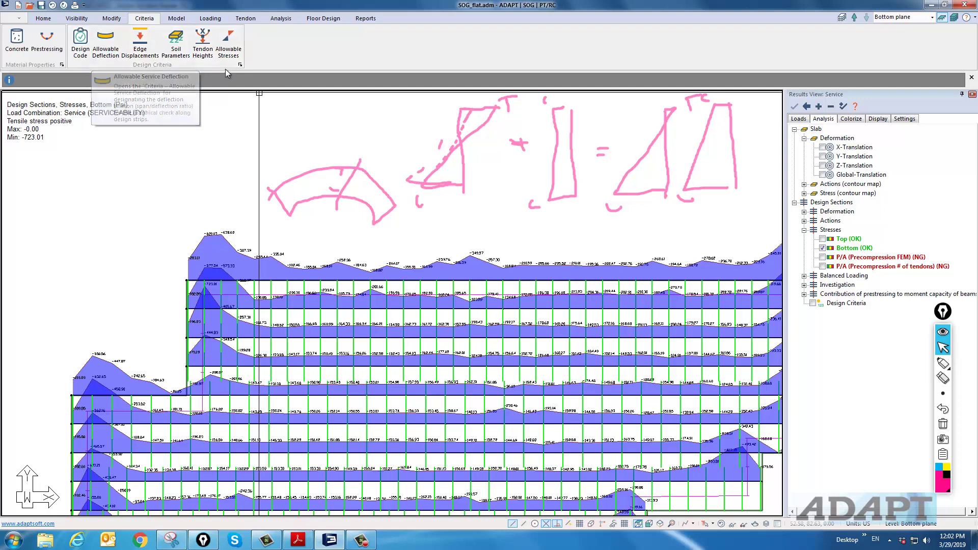
left_click(228, 42)
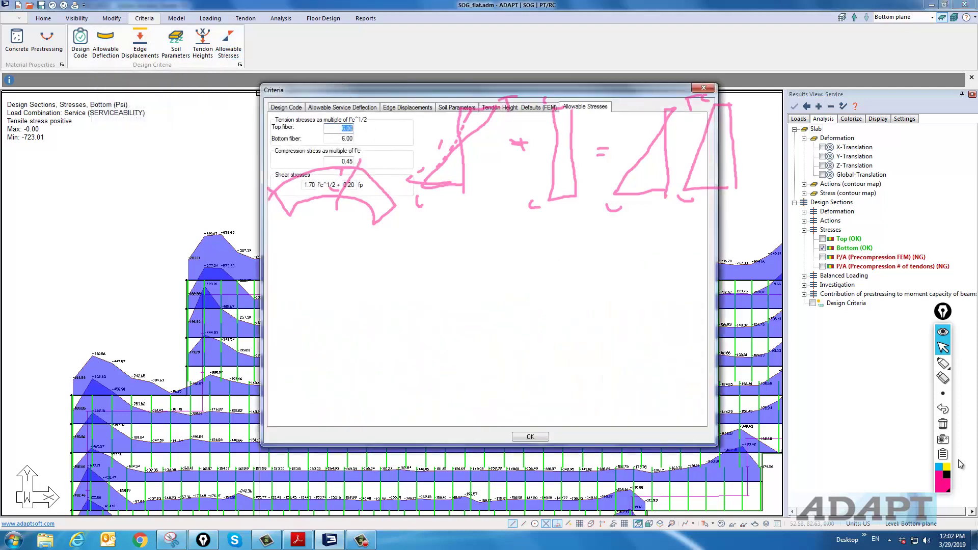
left_click(943, 424)
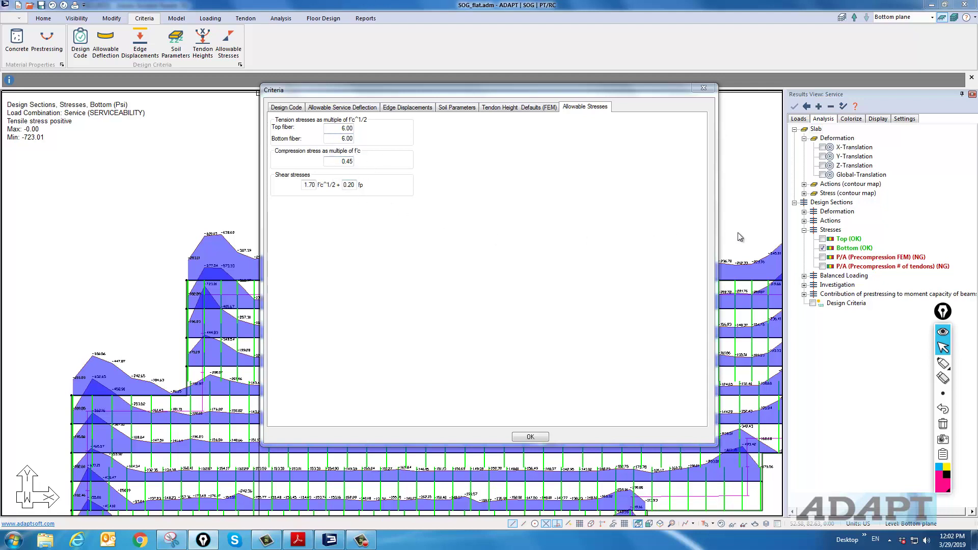
left_click(529, 438)
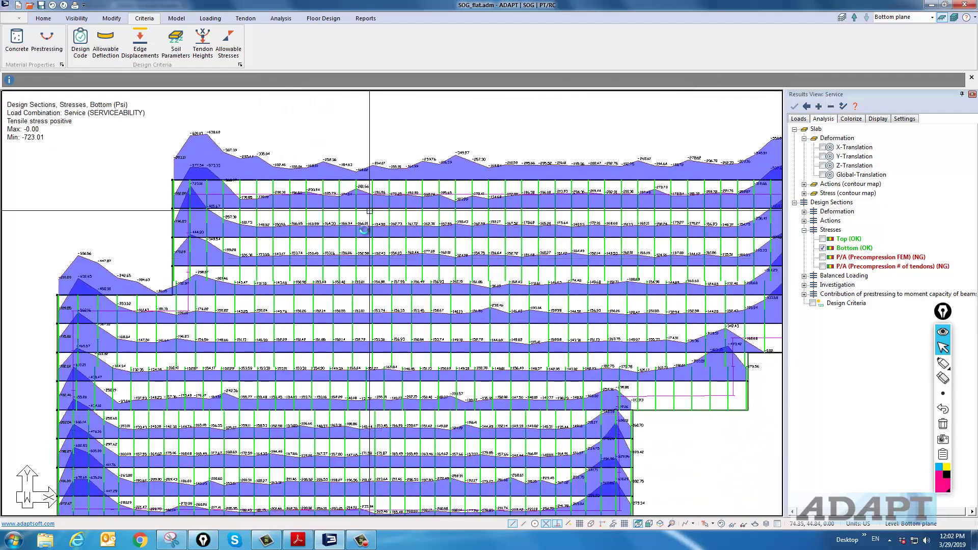
Step: Examine the bottom stress values of the design sections along the slab's left edge down to the lower-left corner
scroll(369, 278, "up", 1)
middle_click_drag(107, 302, 391, 307)
scroll(339, 281, "up", 2)
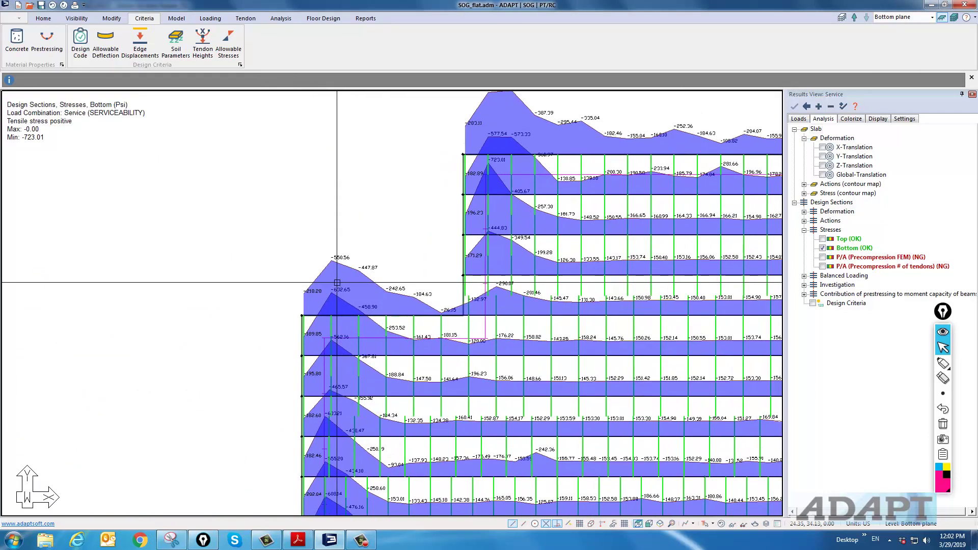
middle_click_drag(352, 411, 297, 201)
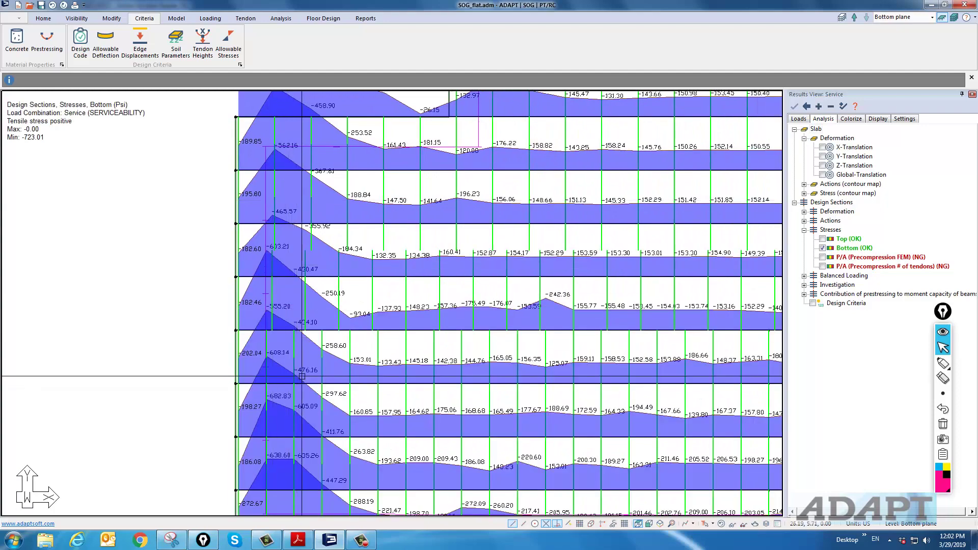
middle_click_drag(297, 414, 252, 235)
middle_click_drag(242, 340, 131, 370)
left_click_drag(131, 370, 108, 375)
scroll(114, 387, "down", 5)
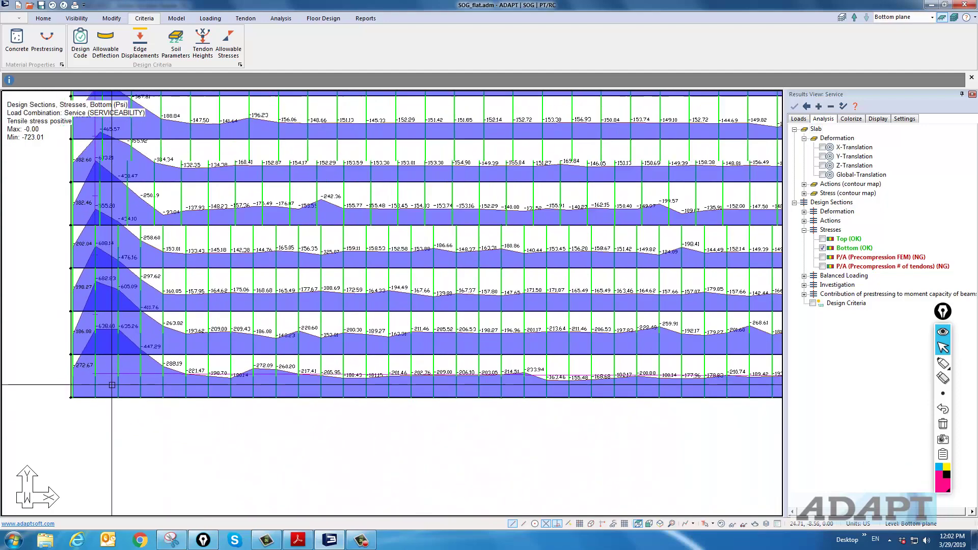
Step: Switch the bottom stress display from the X-direction to the Y-direction design sections and inspect the slab's right-hand side
scroll(316, 389, "down", 2)
middle_click_drag(645, 350, 584, 398)
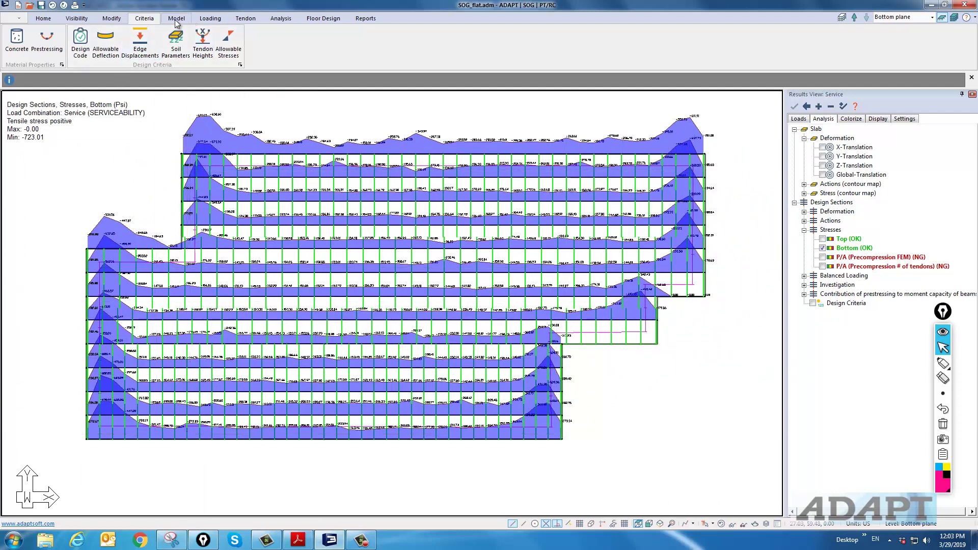
left_click(322, 19)
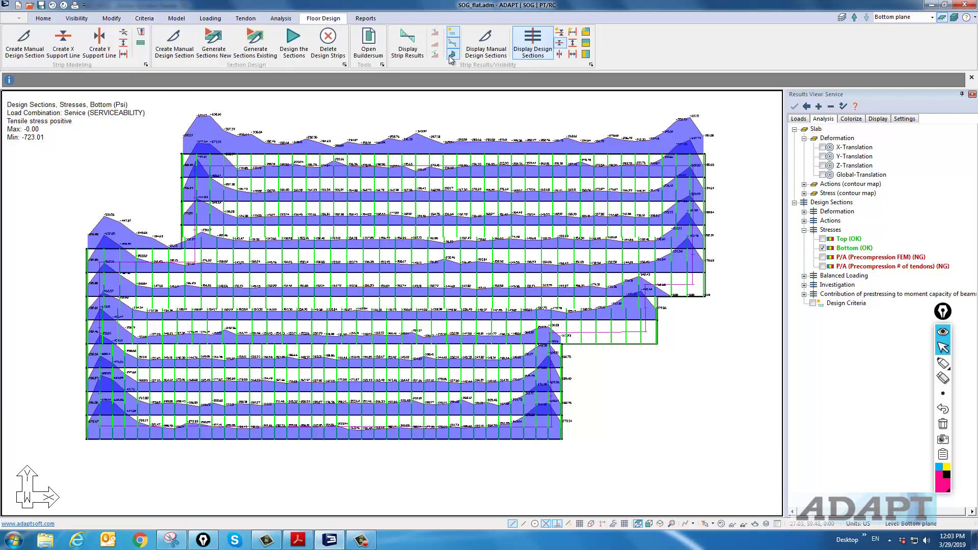
left_click(561, 55)
left_click(561, 54)
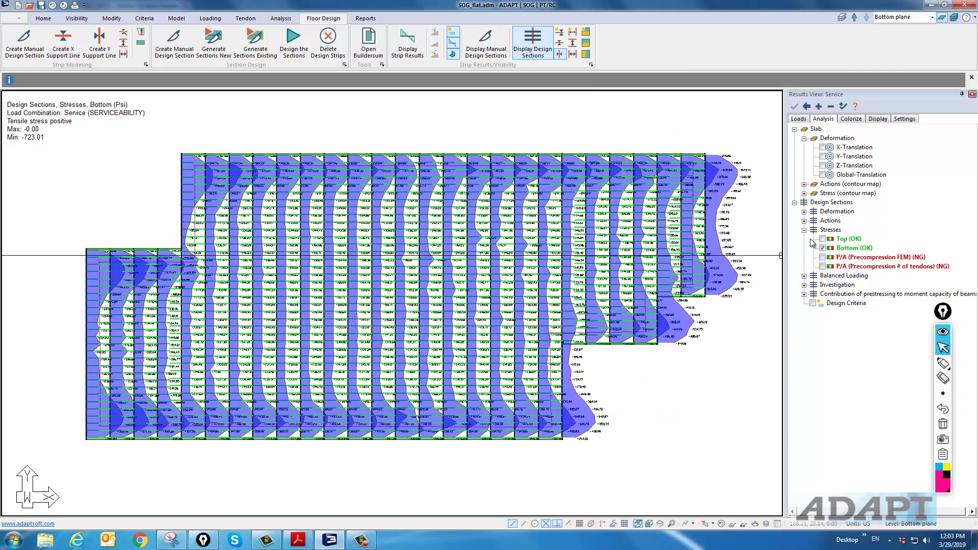
middle_click_drag(710, 318, 664, 334)
scroll(679, 244, "up", 1)
scroll(679, 245, "up", 2)
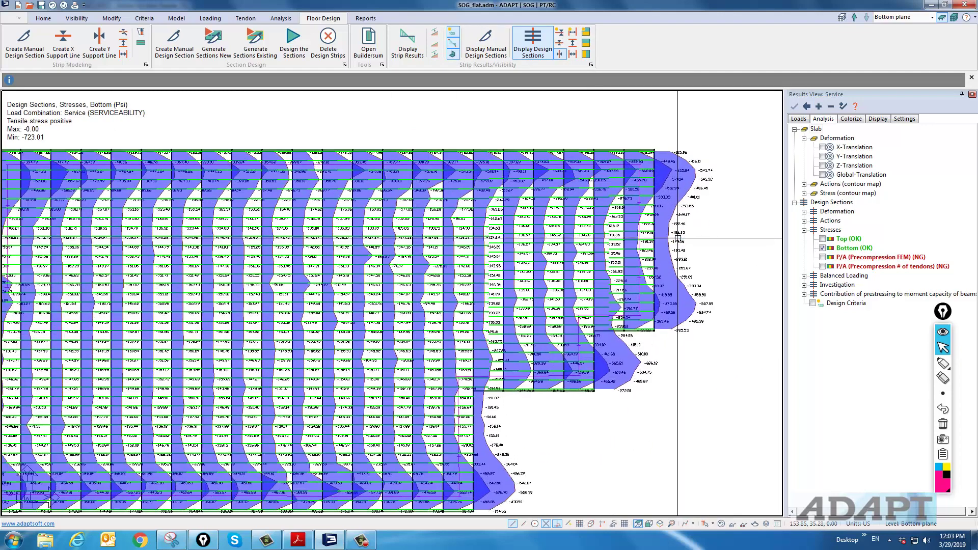
Step: Show the top stresses instead of the bottom ones and examine the Y-direction values along the slab's upper edge
left_click(822, 238)
left_click(821, 239)
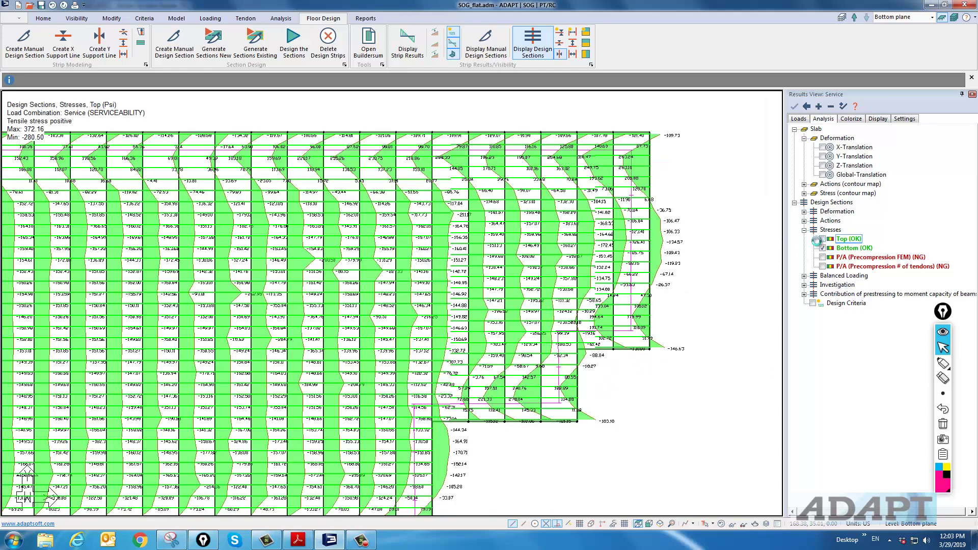
scroll(663, 292, "down", 2)
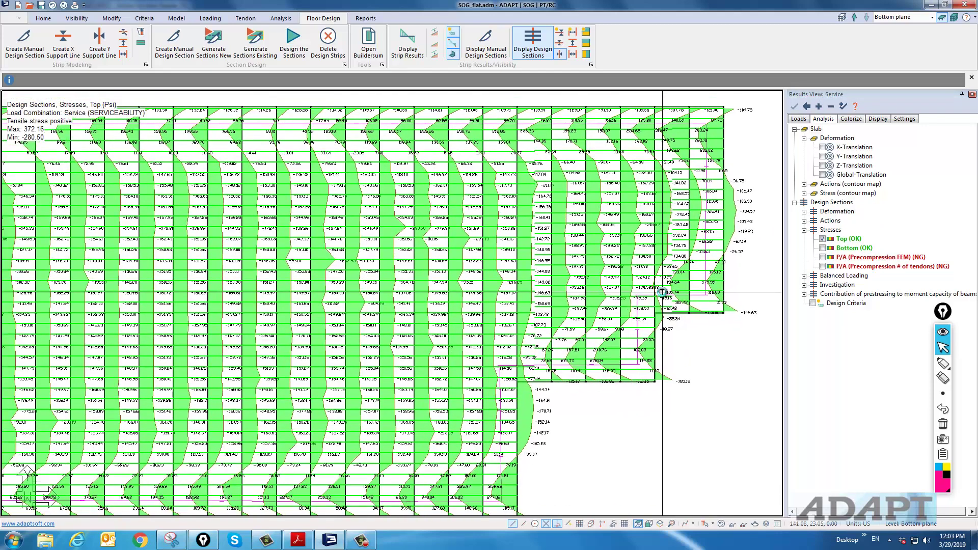
middle_click_drag(497, 283, 540, 280)
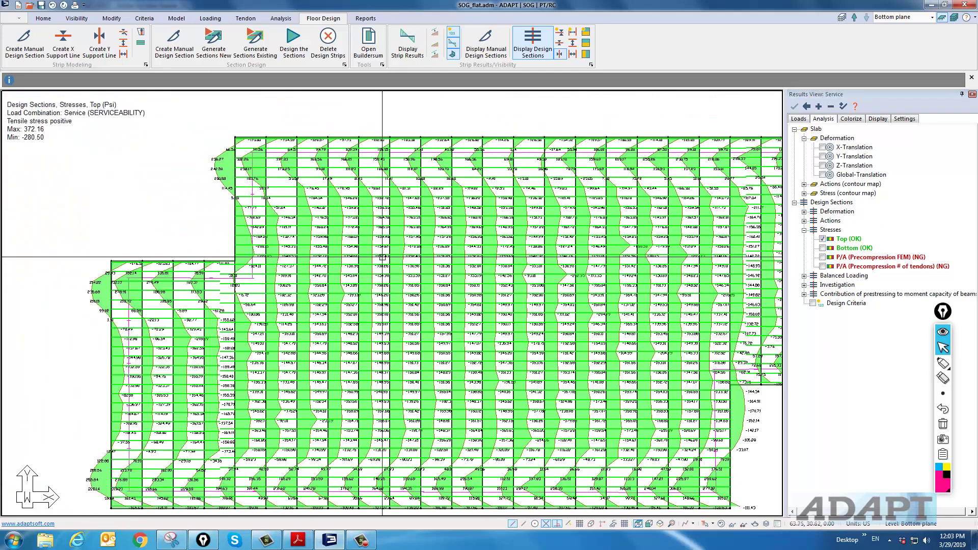
scroll(202, 166, "up", 2)
scroll(199, 170, "up", 1)
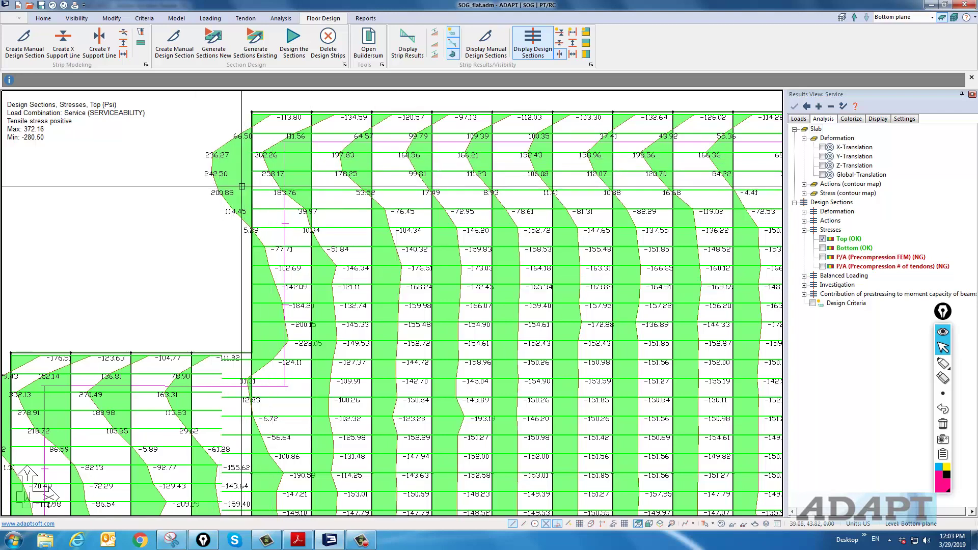
middle_click_drag(589, 220, 334, 208)
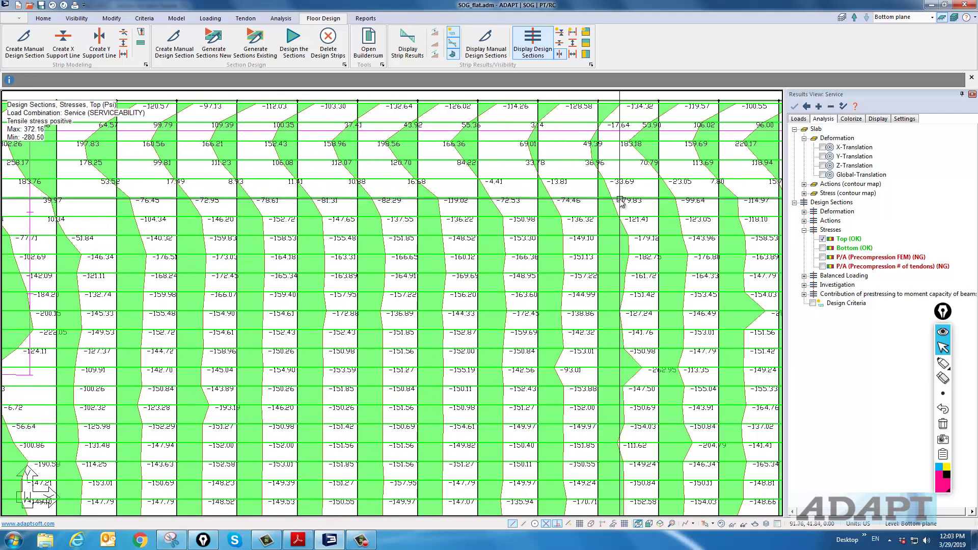
middle_click_drag(508, 216, 109, 239)
middle_click_drag(557, 212, 371, 203)
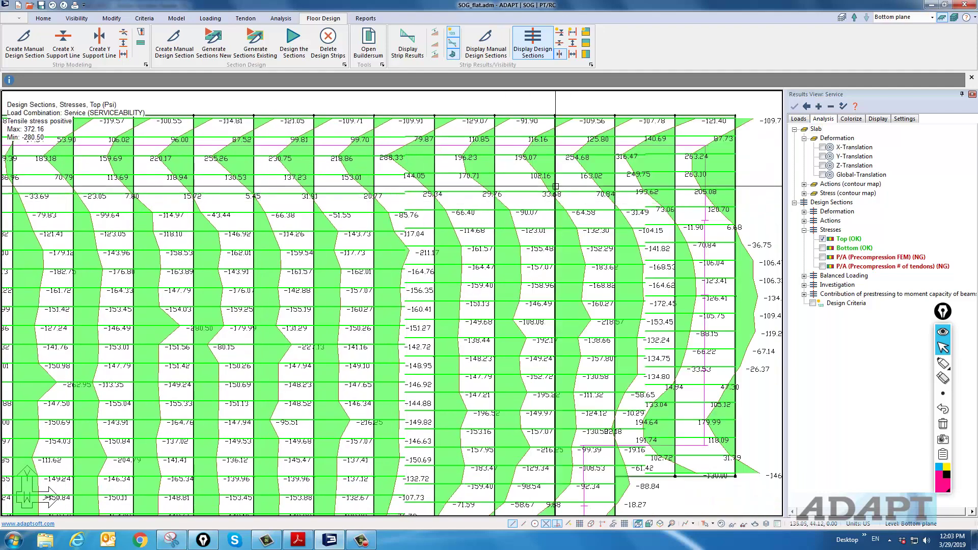
scroll(558, 288, "down", 1)
scroll(558, 288, "down", 2)
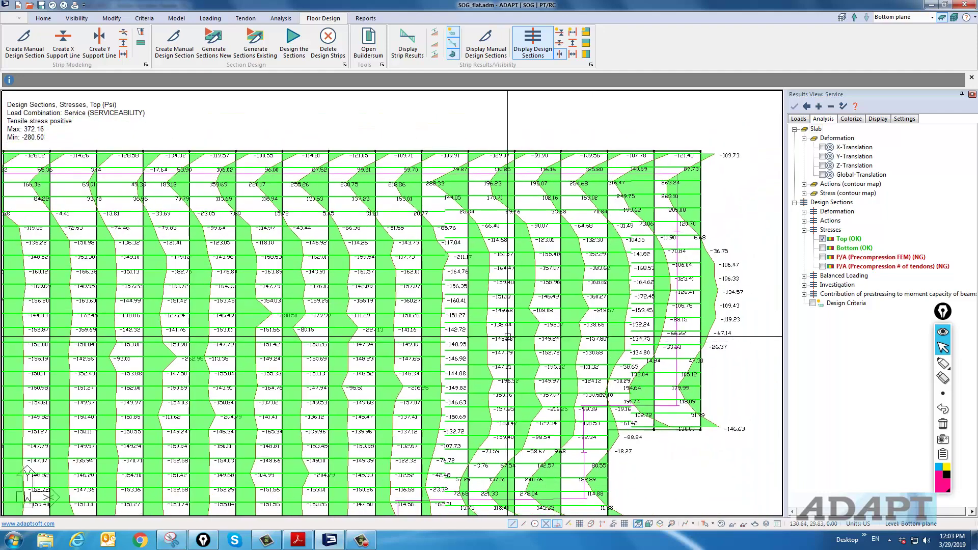
Step: Examine the Y-direction top stress values along the slab's lower edge and up its left side
mouse_move(341, 418)
middle_mouse_down()
mouse_move(451, 313)
mouse_move(568, 267)
middle_mouse_up()
mouse_move(401, 373)
middle_mouse_down()
mouse_move(460, 299)
mouse_move(470, 264)
middle_mouse_up()
scroll(765, 356, "up", 1)
middle_click_drag(380, 368, 719, 353)
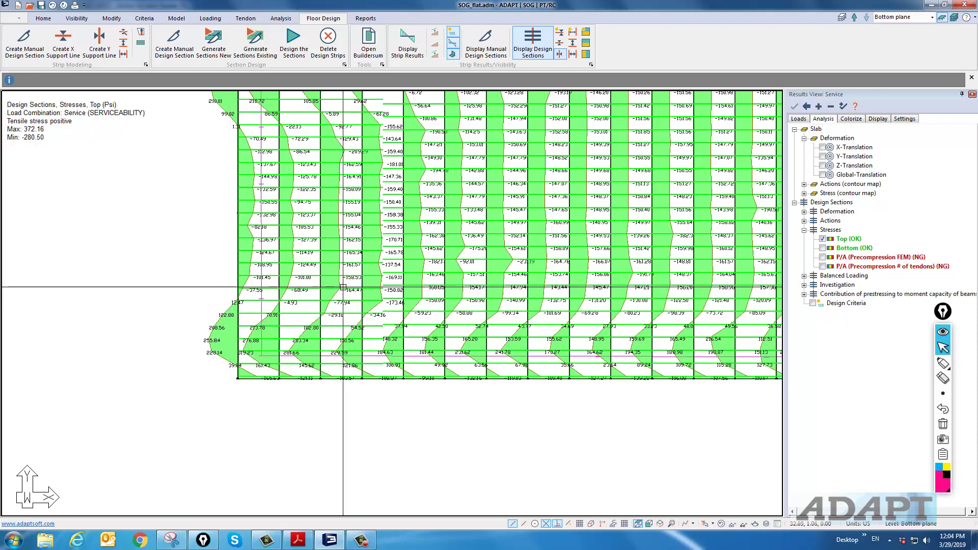
middle_click_drag(396, 310, 392, 394)
scroll(394, 397, "down", 3)
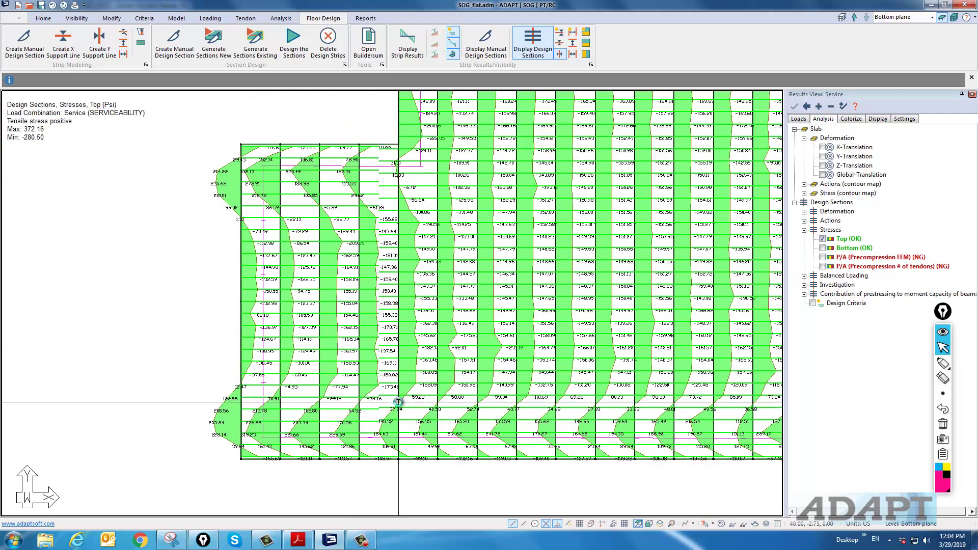
middle_click_drag(397, 319, 378, 400)
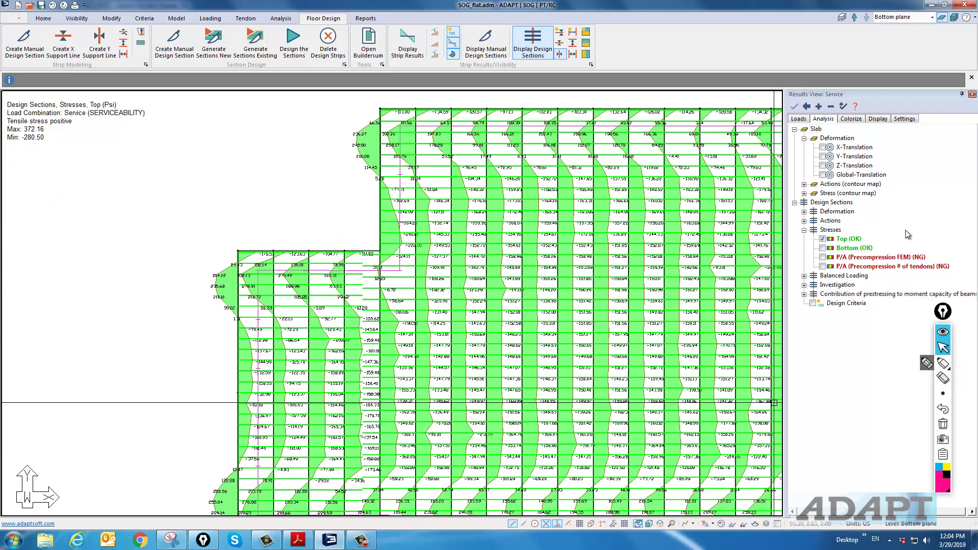
Step: Open BuilderSum, select Support Line 1 and bring up its stress diagrams for the Envelope load case
left_click(371, 51)
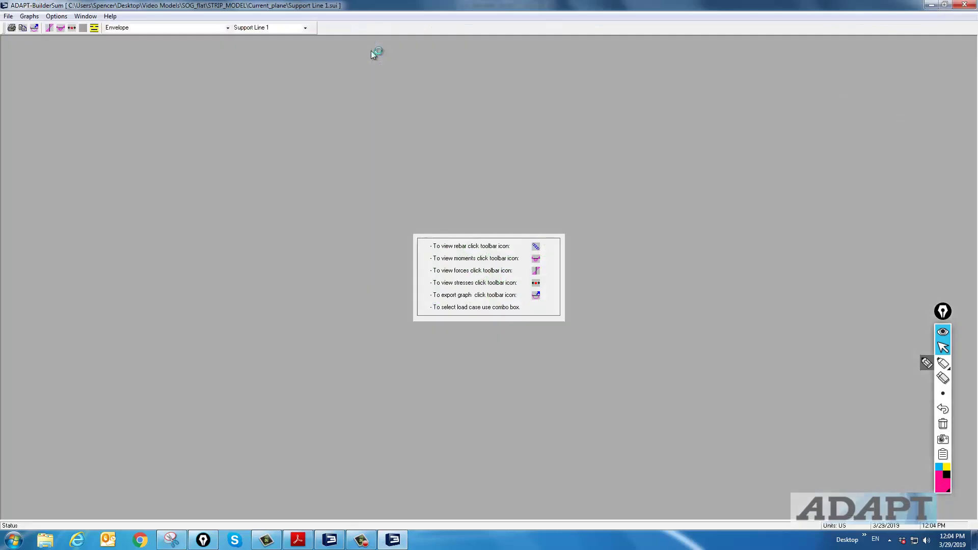
left_click(305, 28)
scroll(279, 69, "down", 3)
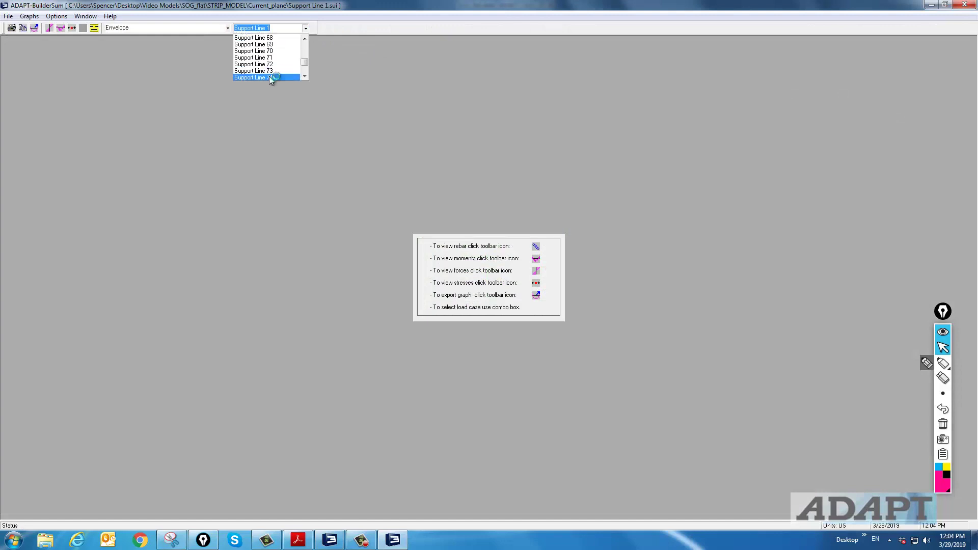
scroll(269, 77, "up", 3)
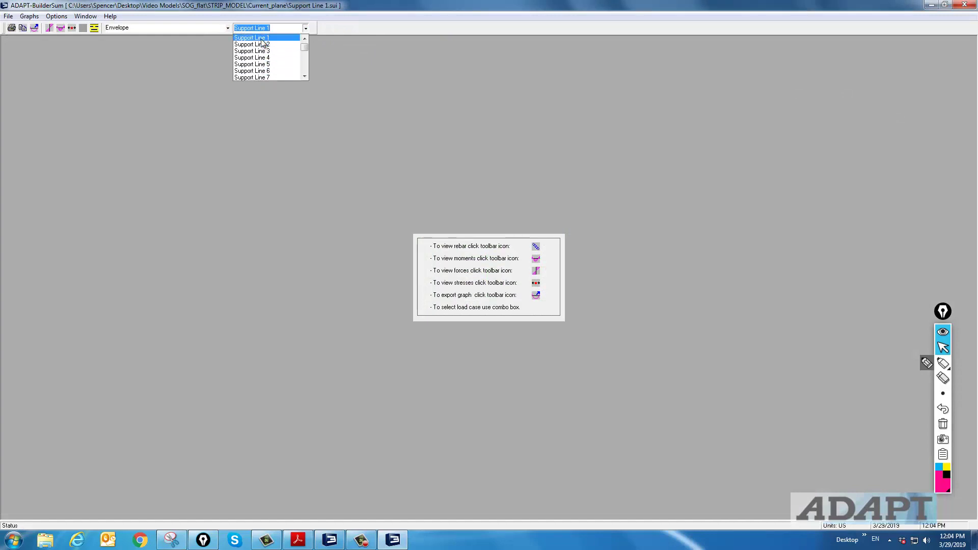
left_click(262, 38)
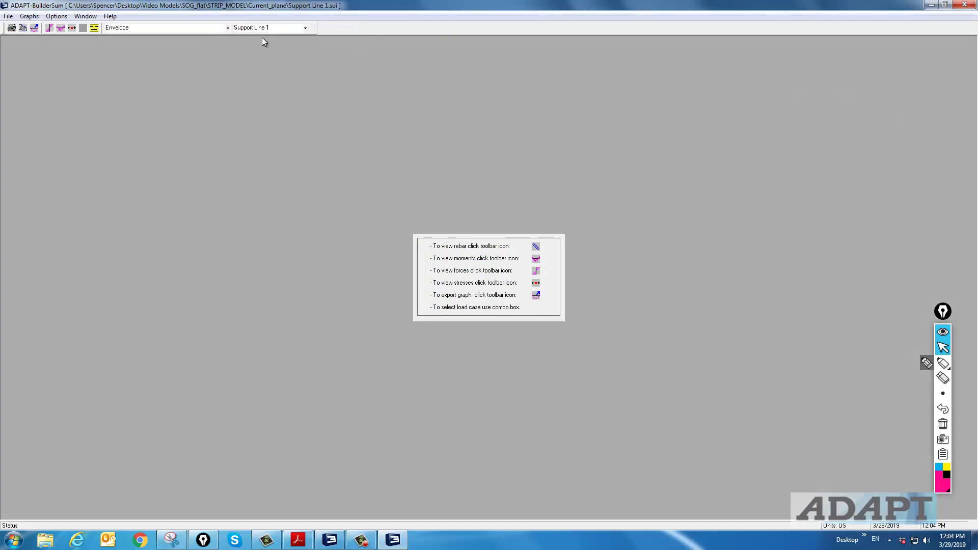
left_click(72, 28)
left_click_drag(123, 61, 399, 96)
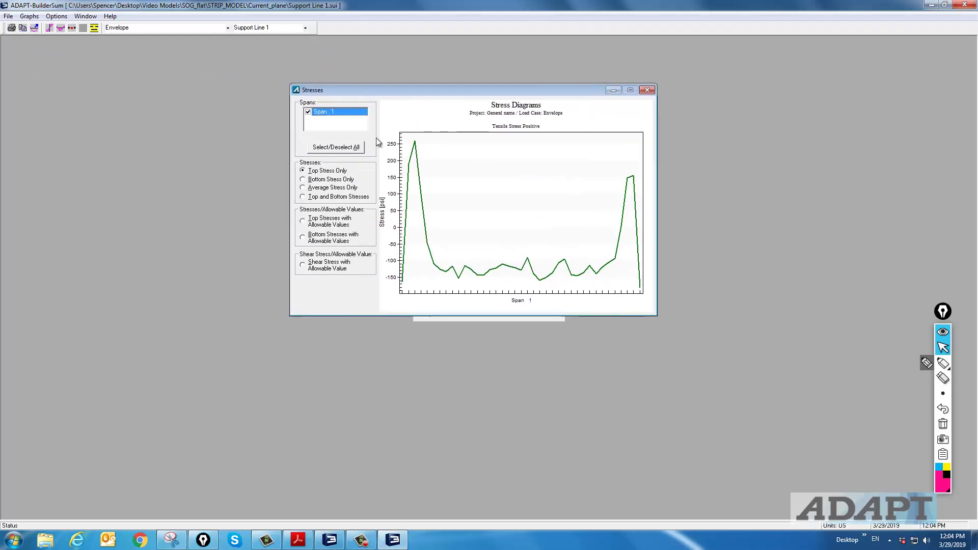
Step: Review Support Line 1's average stress, then its top, bottom and shear stresses with allowable values
left_click(303, 188)
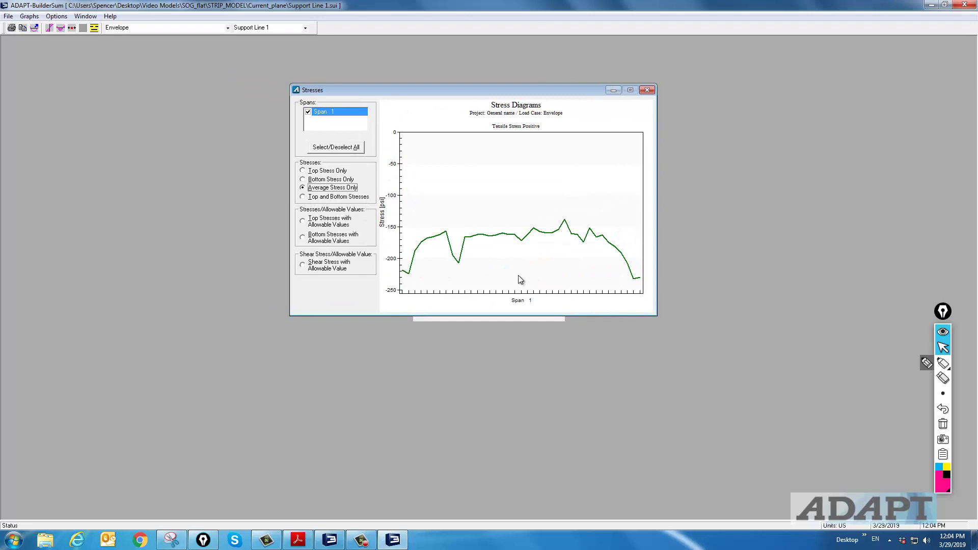
left_click(319, 223)
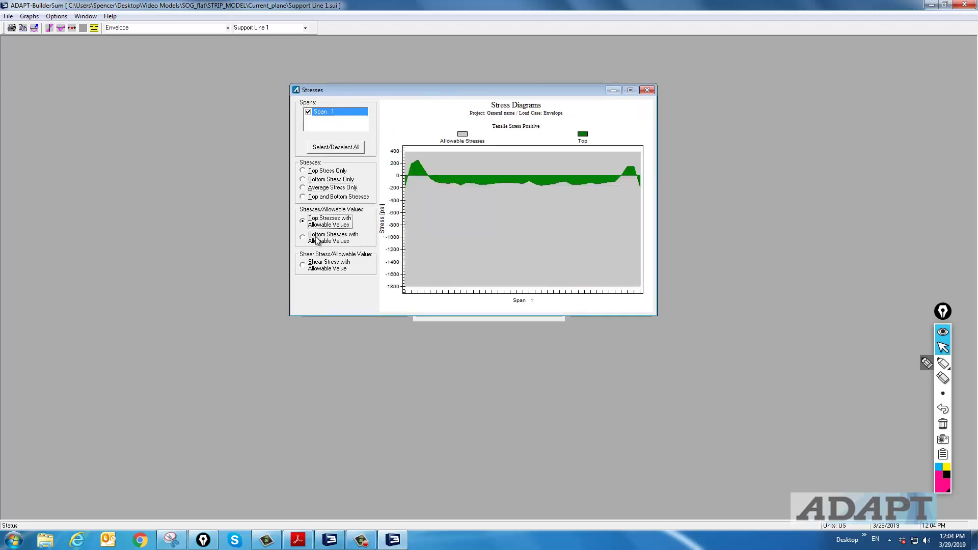
left_click(317, 241)
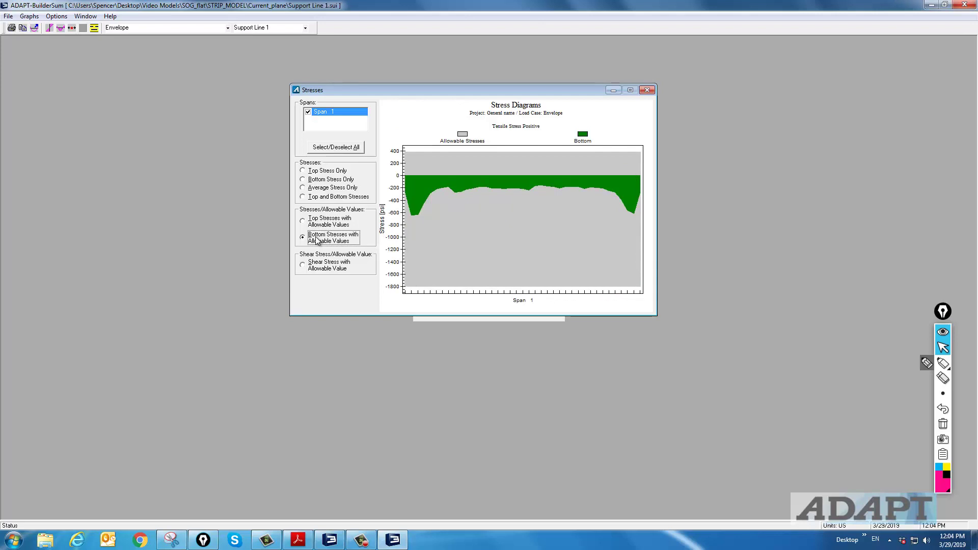
left_click(305, 265)
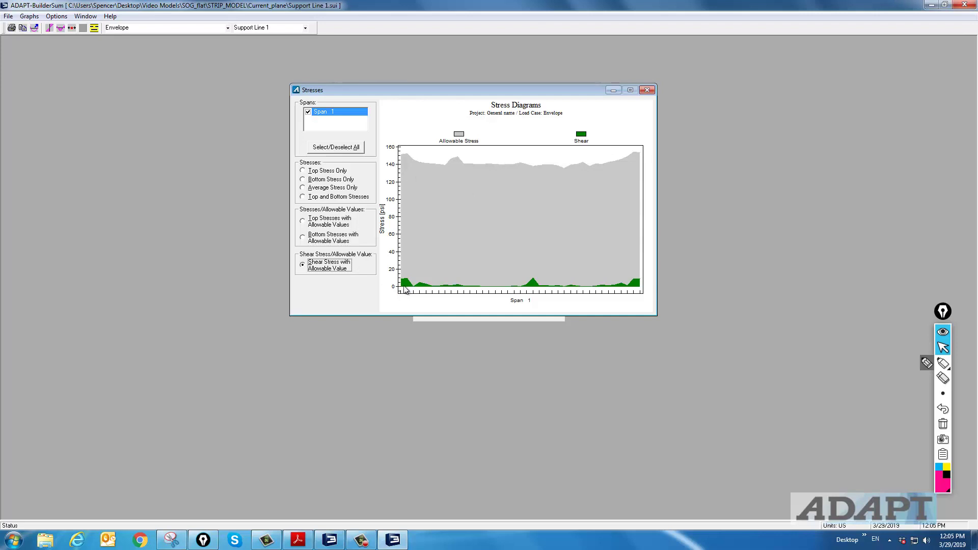
Step: Review Support Line 2's shear stress with its allowable value and close BuilderSum
left_click(306, 27)
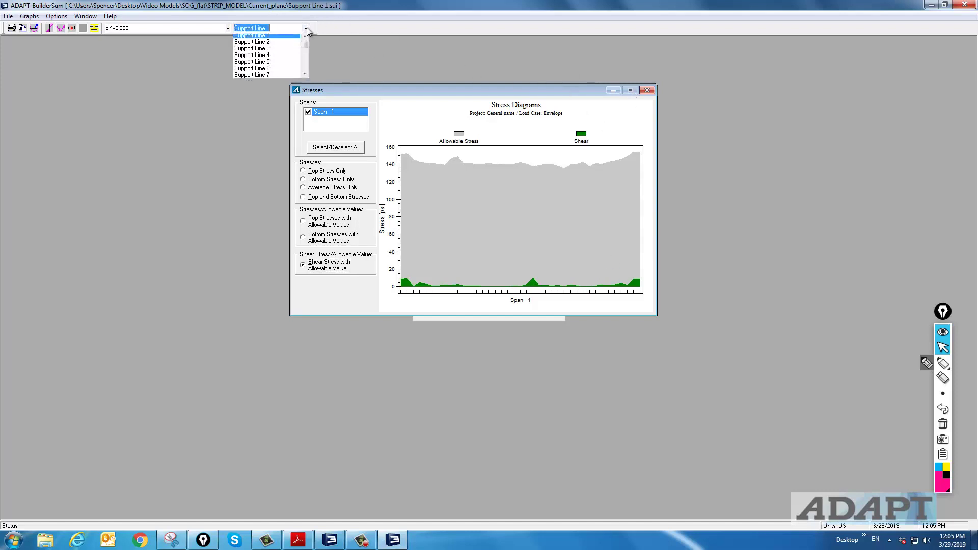
left_click(286, 43)
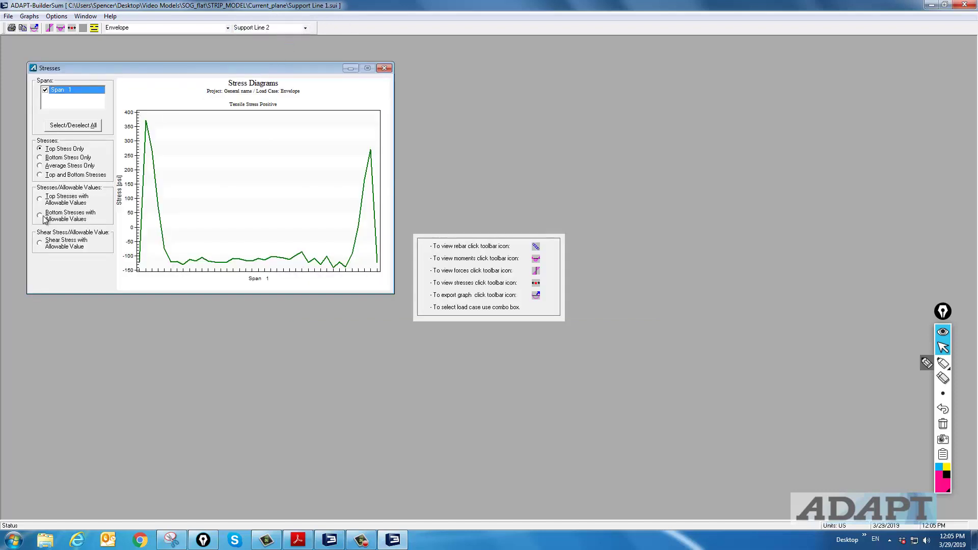
left_click(61, 244)
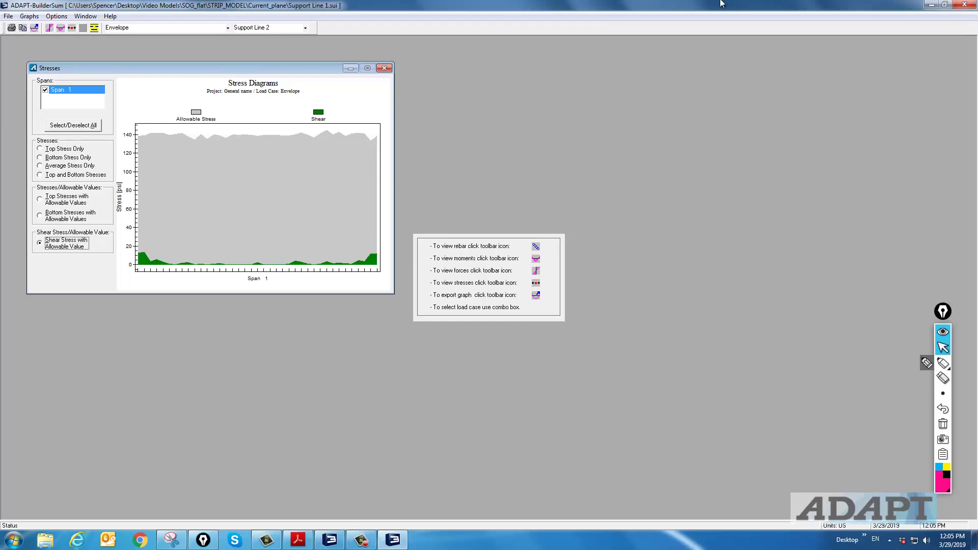
left_click(964, 5)
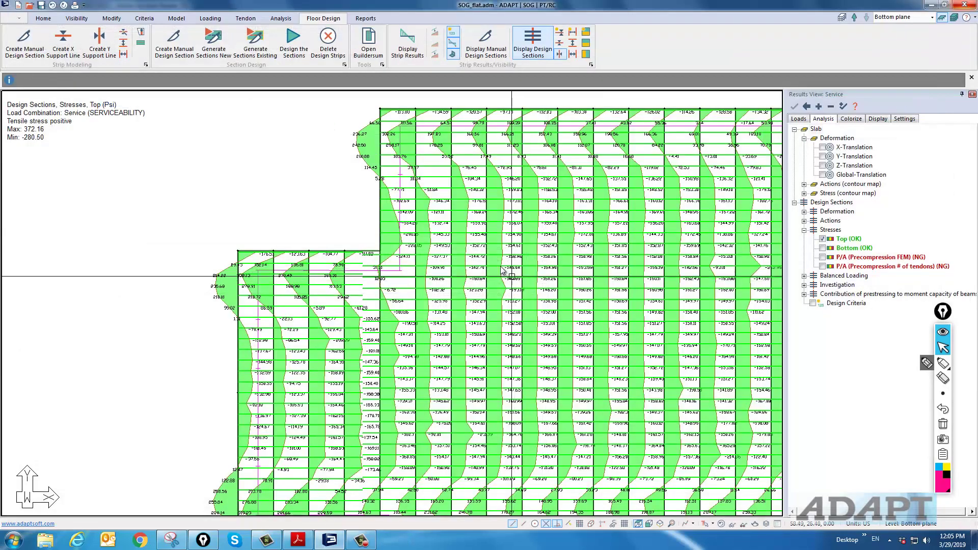
Step: Look over the top stresses across the whole slab, clear them from the display and collapse the Stresses results
scroll(390, 229, "down", 4)
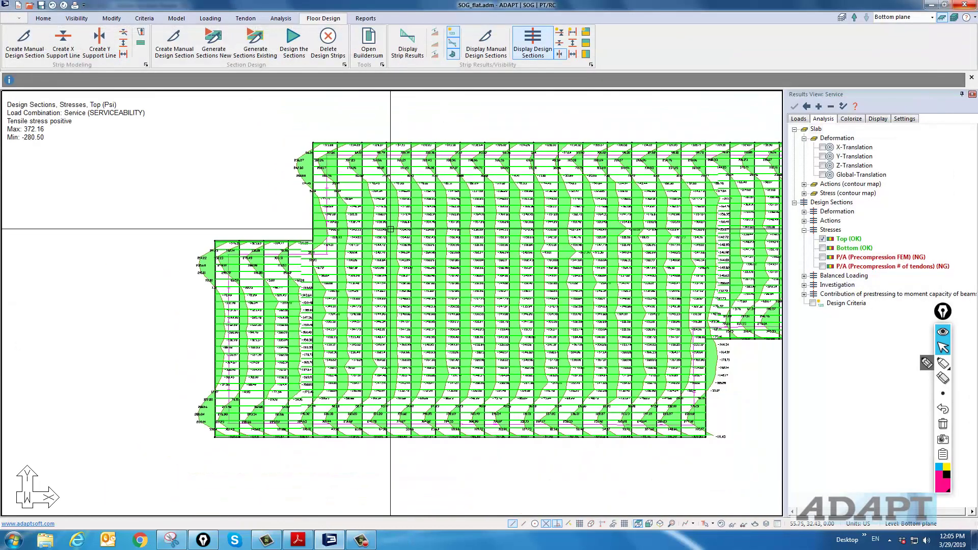
middle_click_drag(398, 215, 352, 237)
scroll(371, 191, "up", 1)
scroll(371, 191, "up", 1)
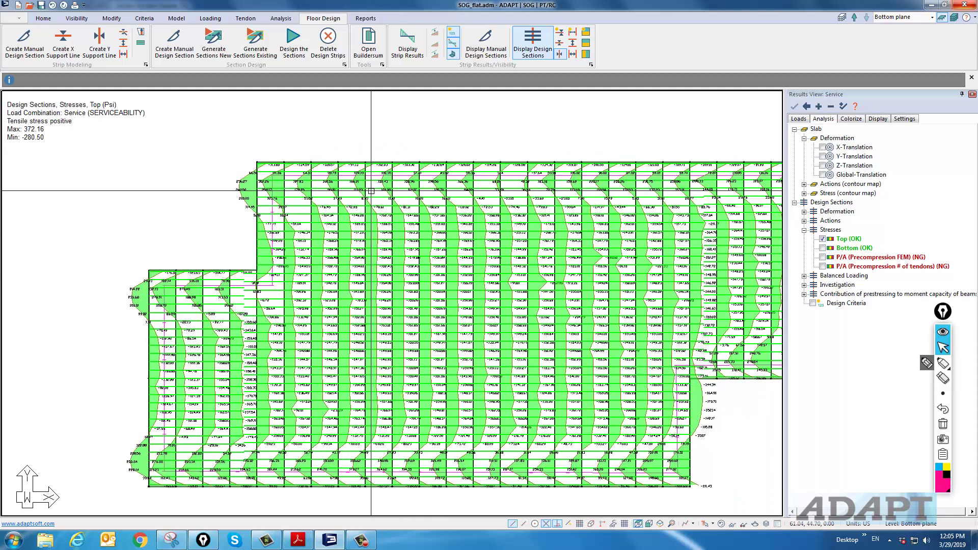
scroll(370, 191, "down", 2)
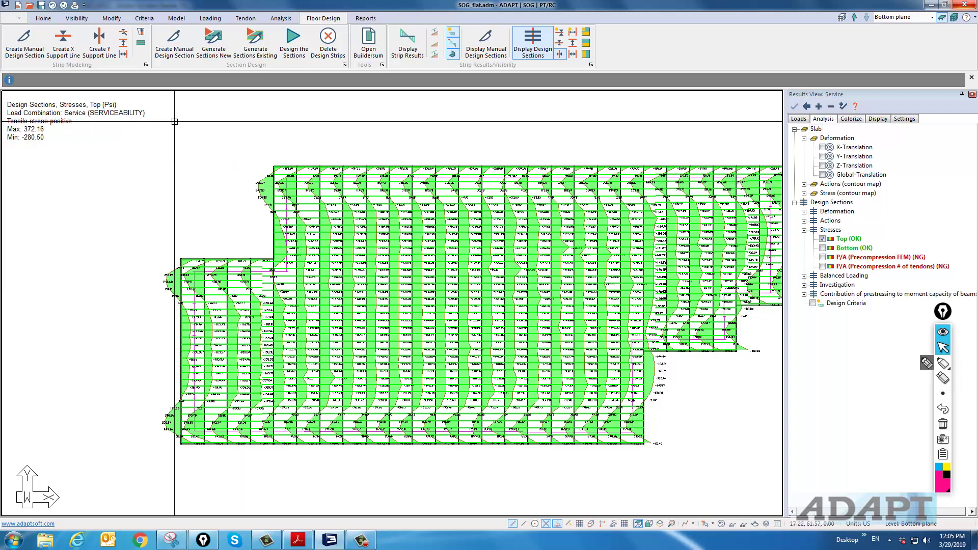
scroll(275, 257, "down", 1)
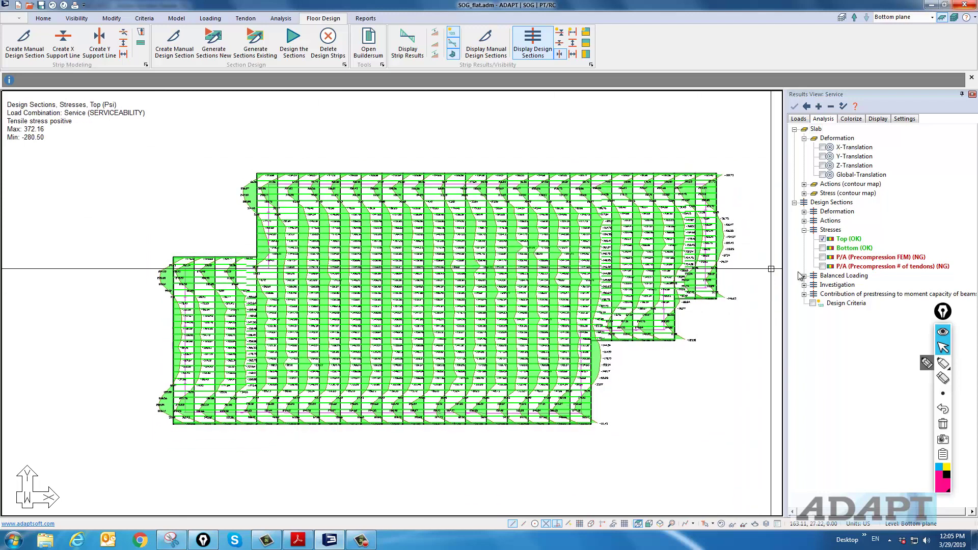
left_click(822, 239)
left_click(804, 230)
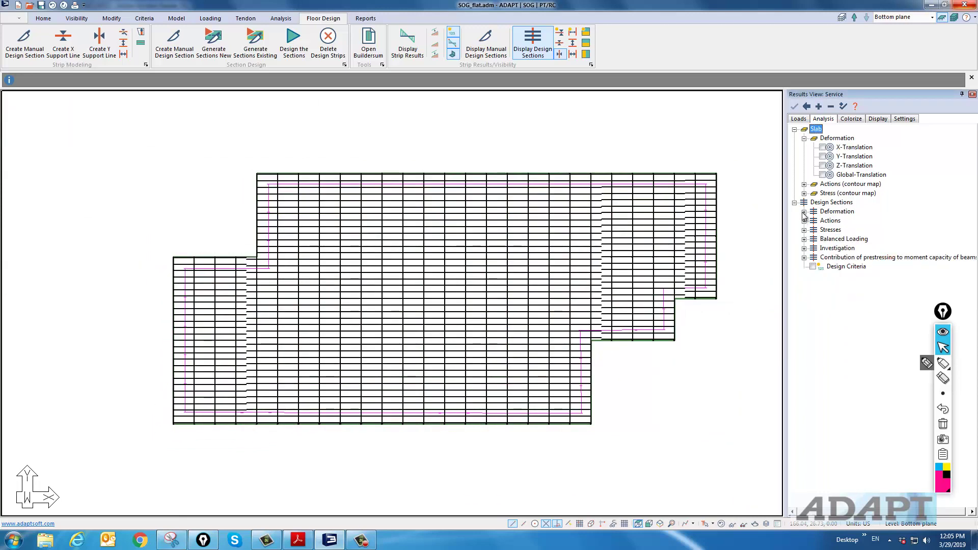
Step: Display the service shear actions on the design sections in both the X and Y directions
left_click(804, 221)
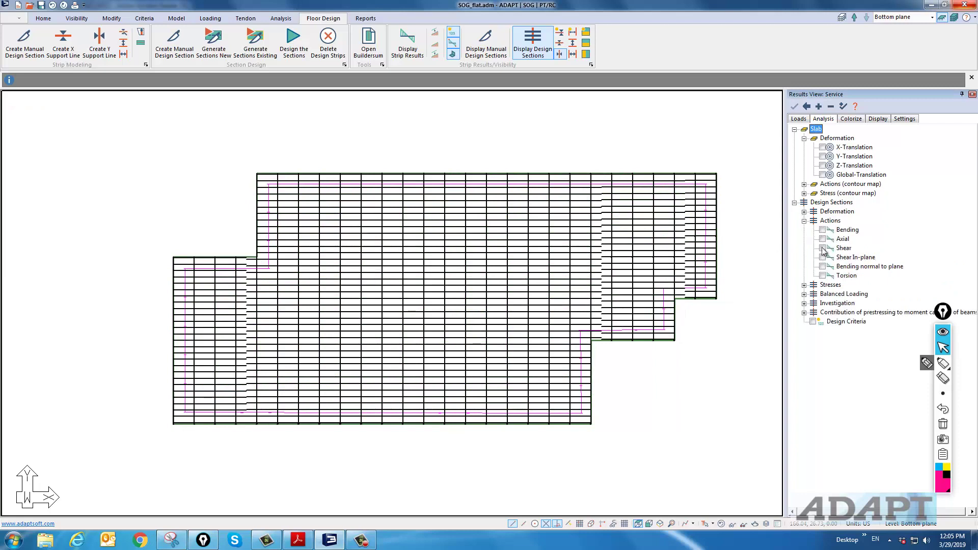
left_click(822, 248)
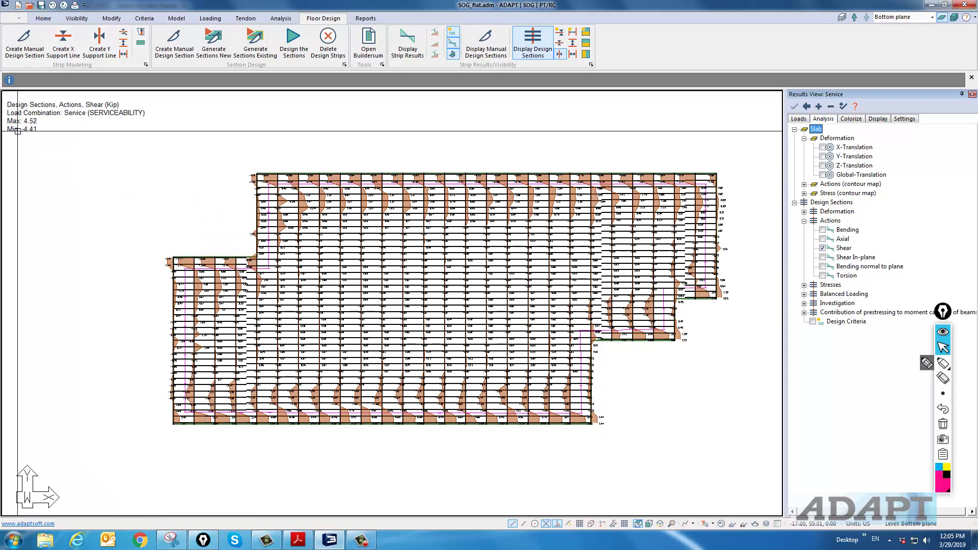
left_click(561, 54)
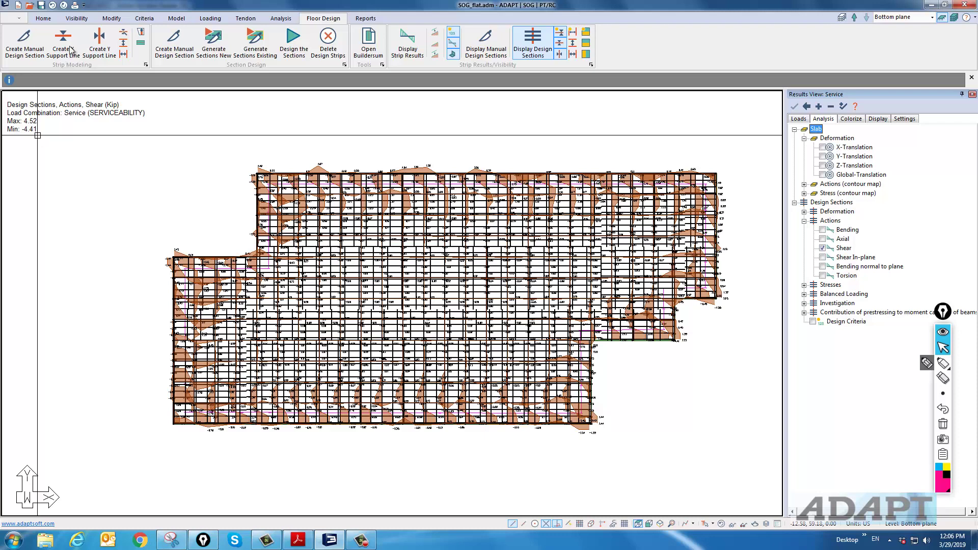
Step: Review the allowable tension, compression and shear stress settings in the design criteria and close them
left_click(145, 18)
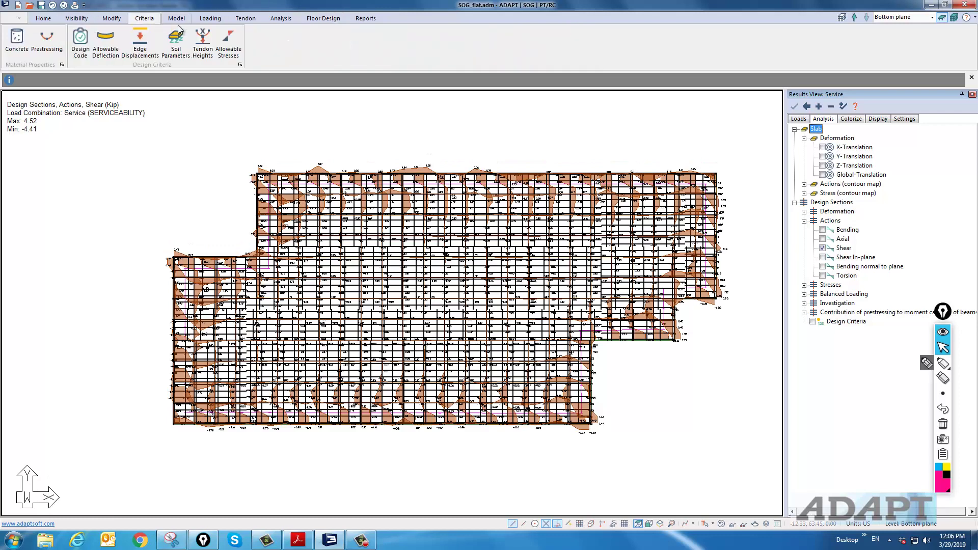
left_click(228, 41)
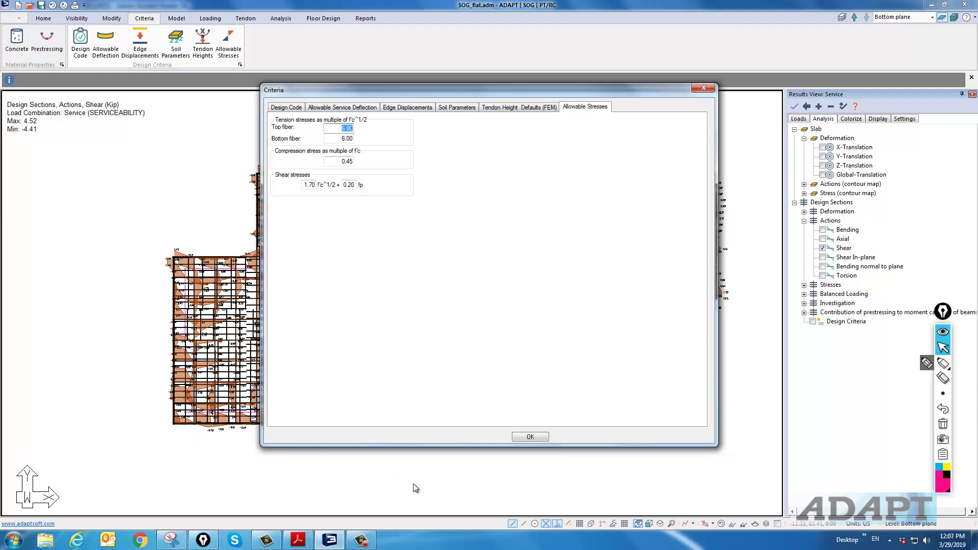
left_click(530, 437)
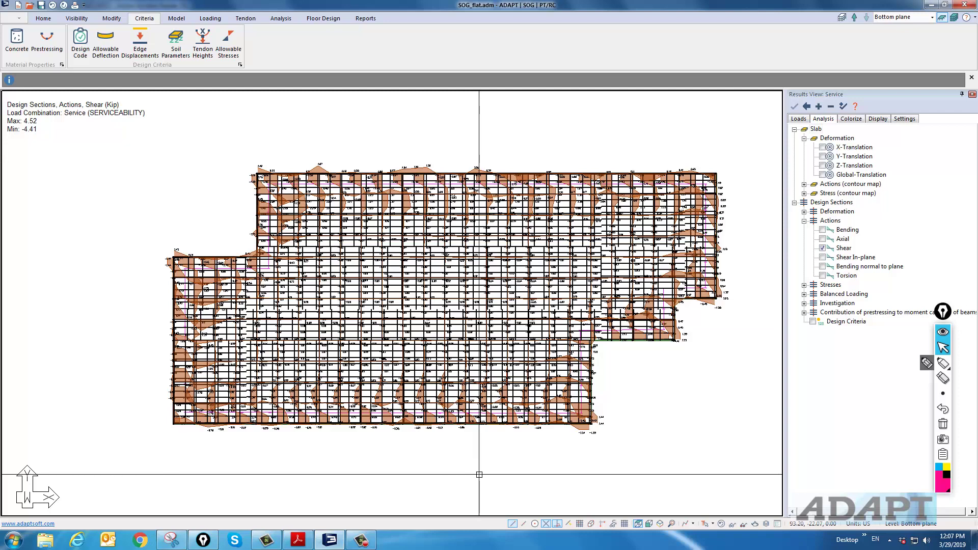
Step: Clear the shear actions from the design sections display
left_click(822, 247)
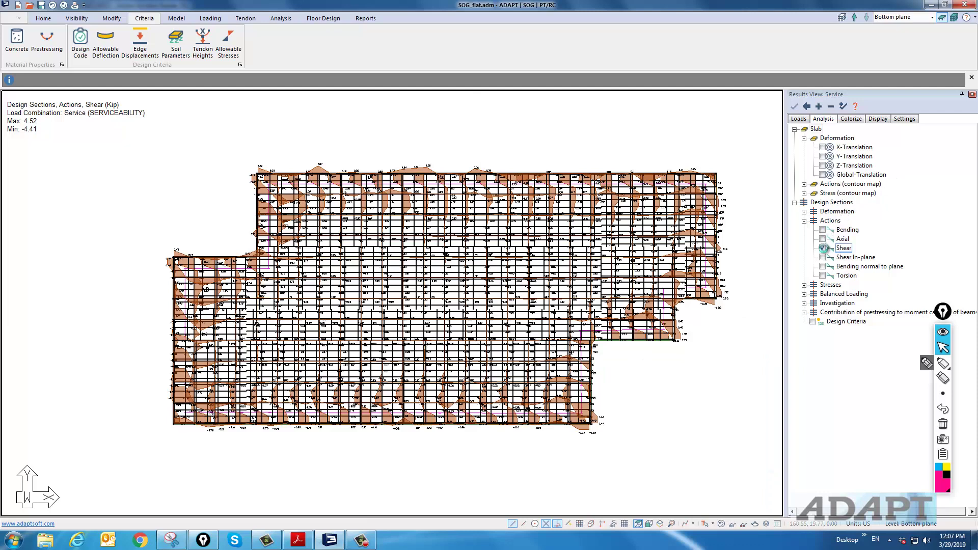
left_click(822, 247)
middle_click_drag(648, 397, 630, 383)
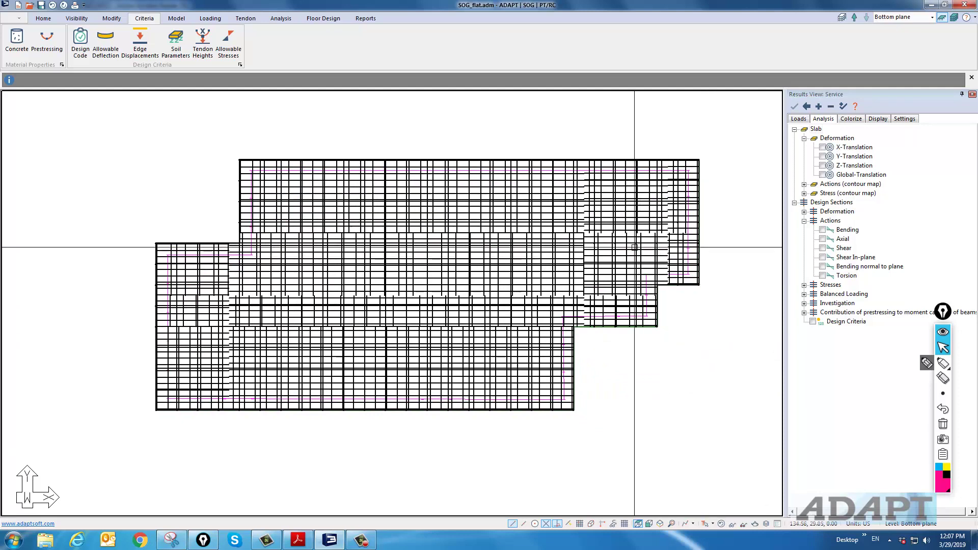
Step: Switch to the SOG manual in Acrobat Reader and review the Edge Lift Design flow chart on page 27
left_click(298, 540)
scroll(464, 300, "down", 5)
scroll(464, 300, "down", 15)
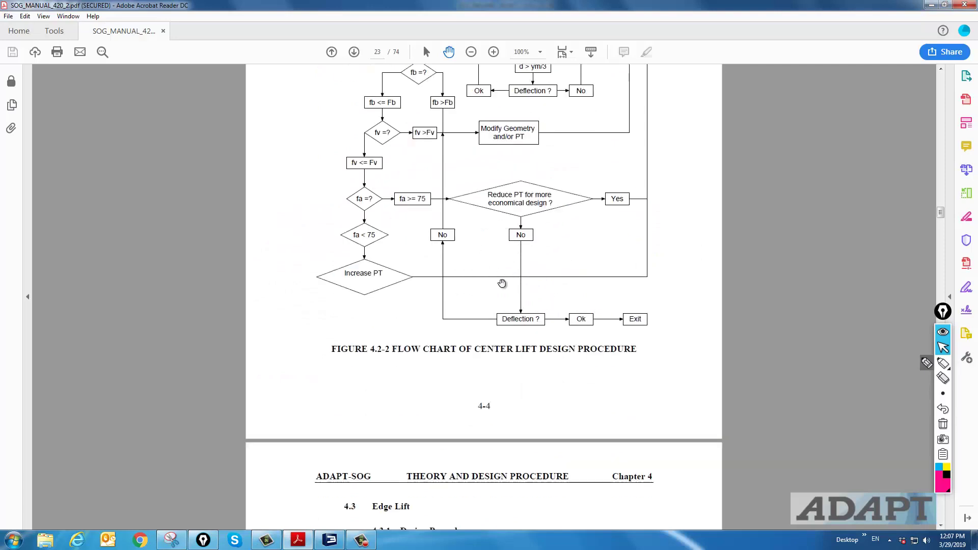
scroll(522, 303, "down", 15)
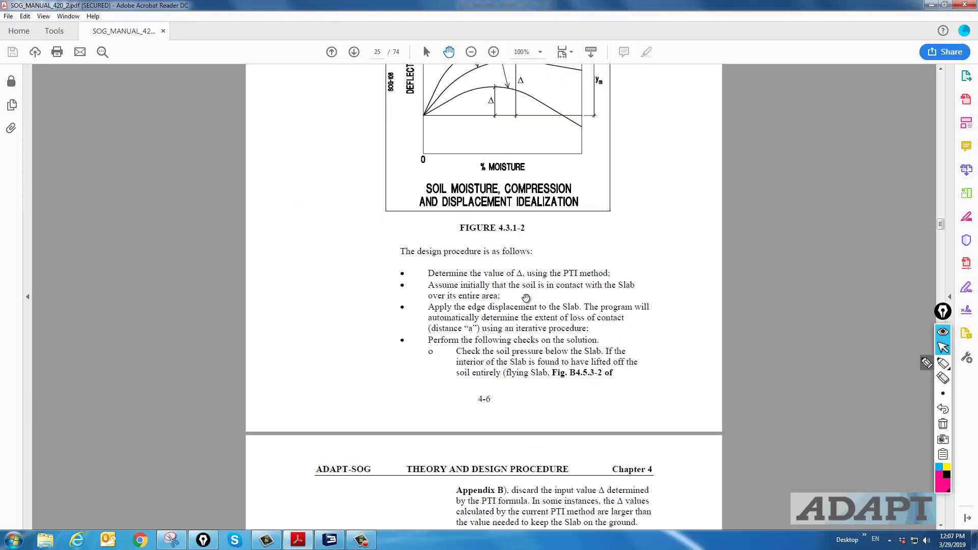
scroll(533, 294, "down", 4)
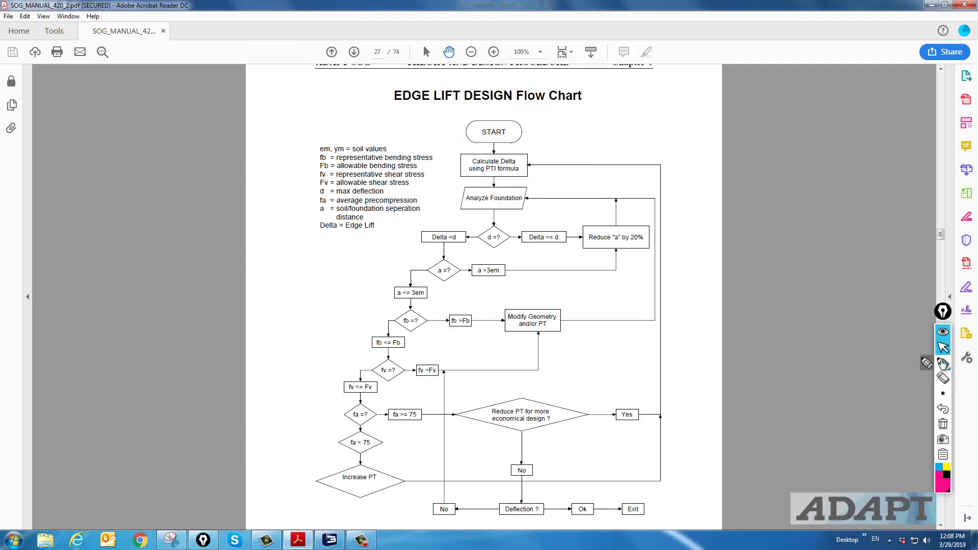
left_click(943, 363)
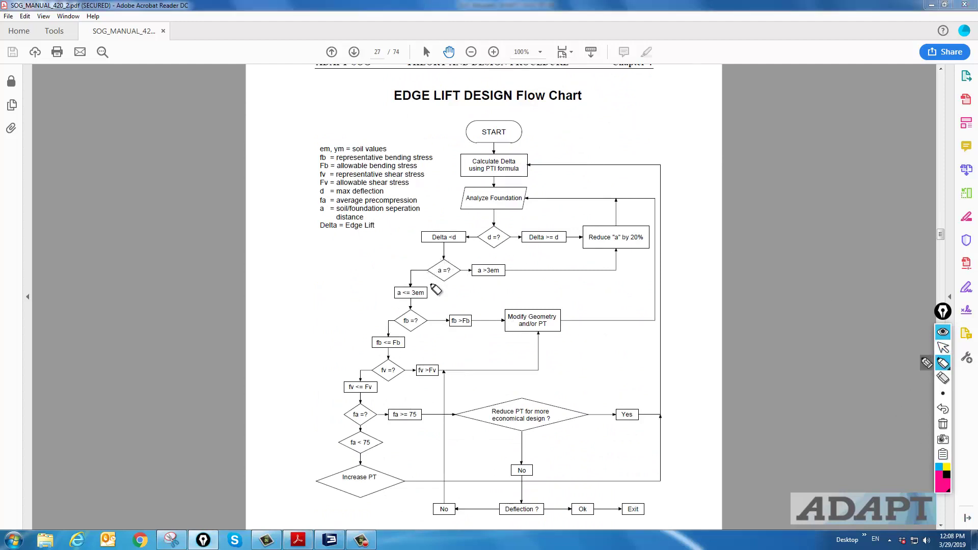
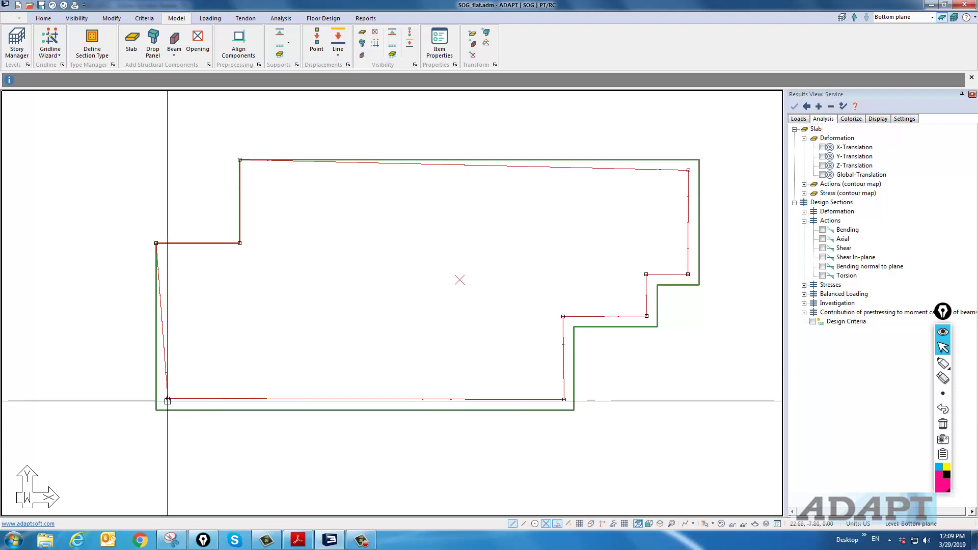
Step: Move the soil support outline's four inset corners along the slab's lower side out to the matching slab corners
left_click(168, 399)
left_click(156, 410)
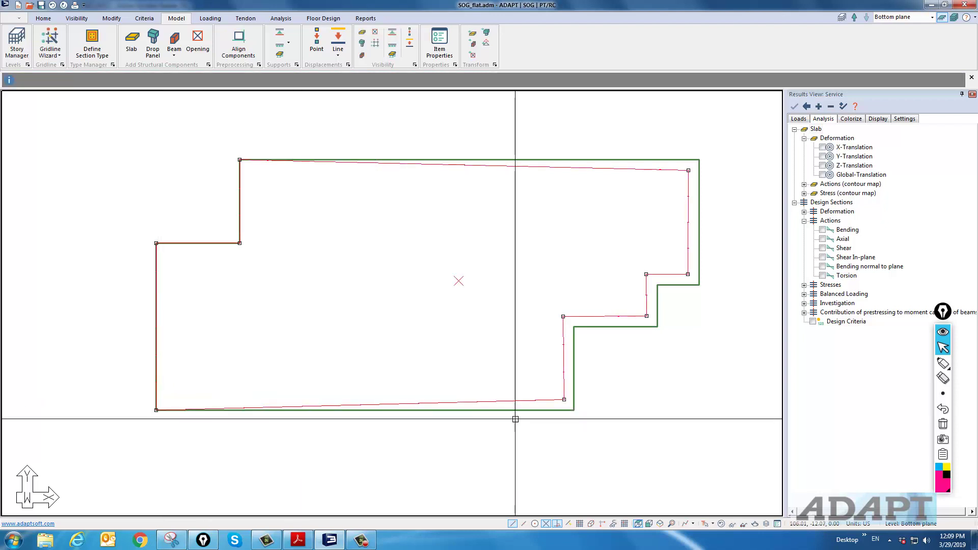
left_click(564, 400)
left_click(573, 410)
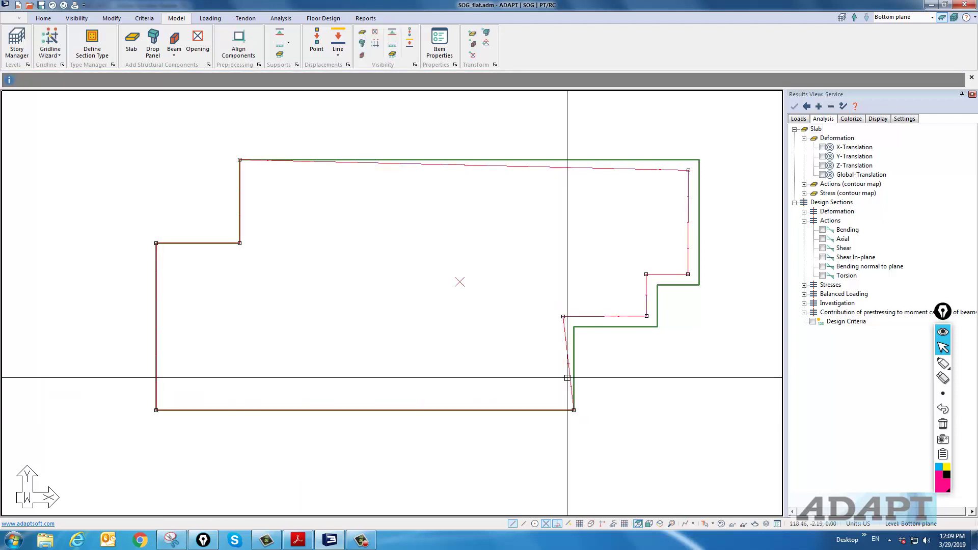
left_click(563, 316)
left_click(574, 326)
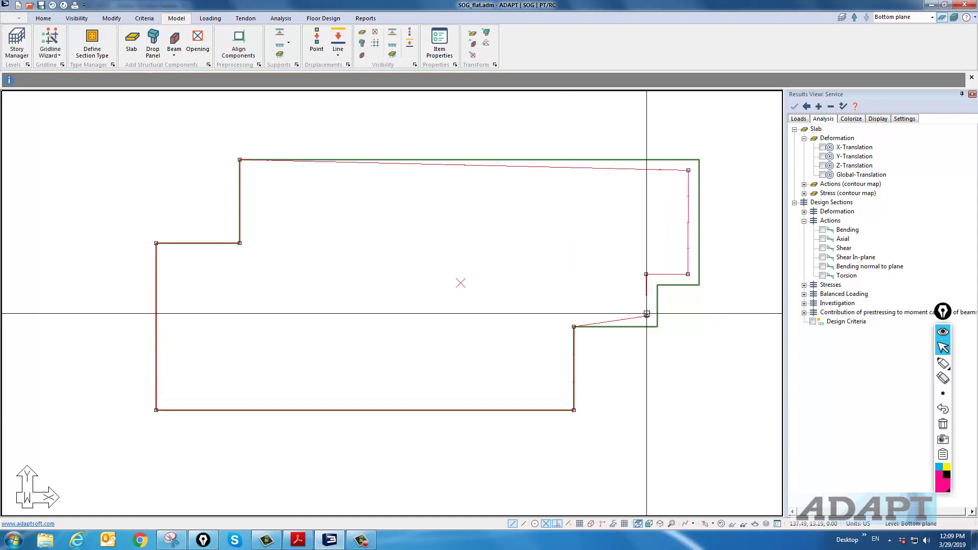
left_click(646, 316)
left_click(657, 326)
Step: Extend the soil support's remaining three inset corners out to the slab corners so the support covers the whole slab
left_click(645, 276)
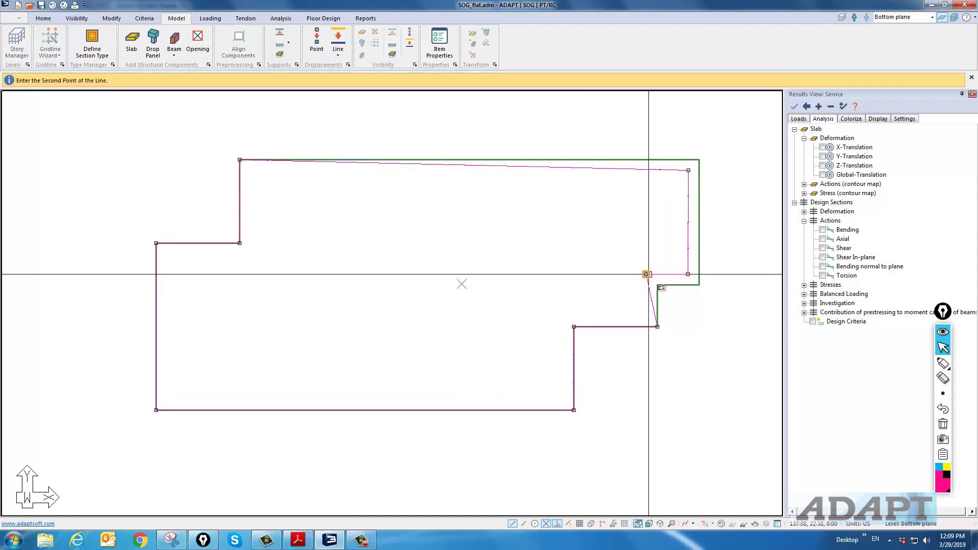
left_click(658, 285)
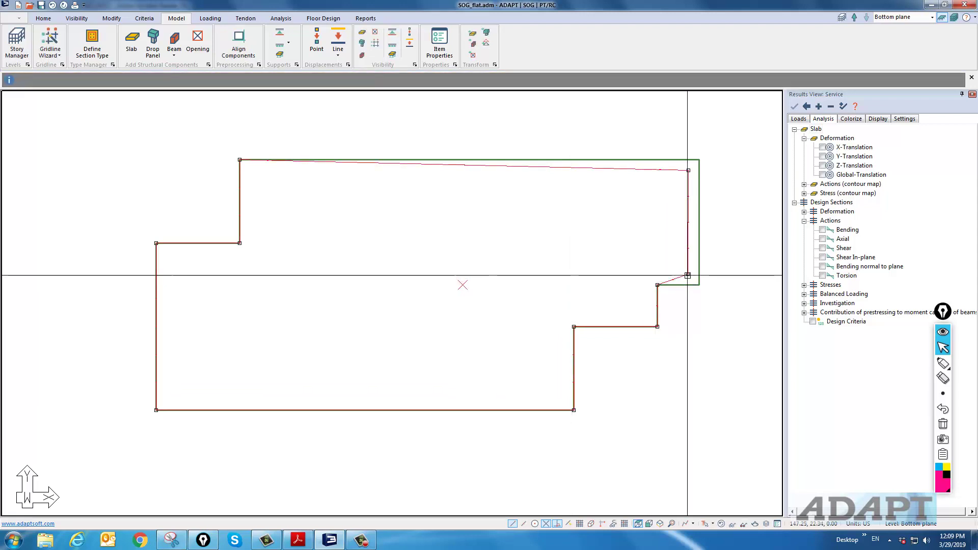
left_click(688, 274)
left_click(699, 284)
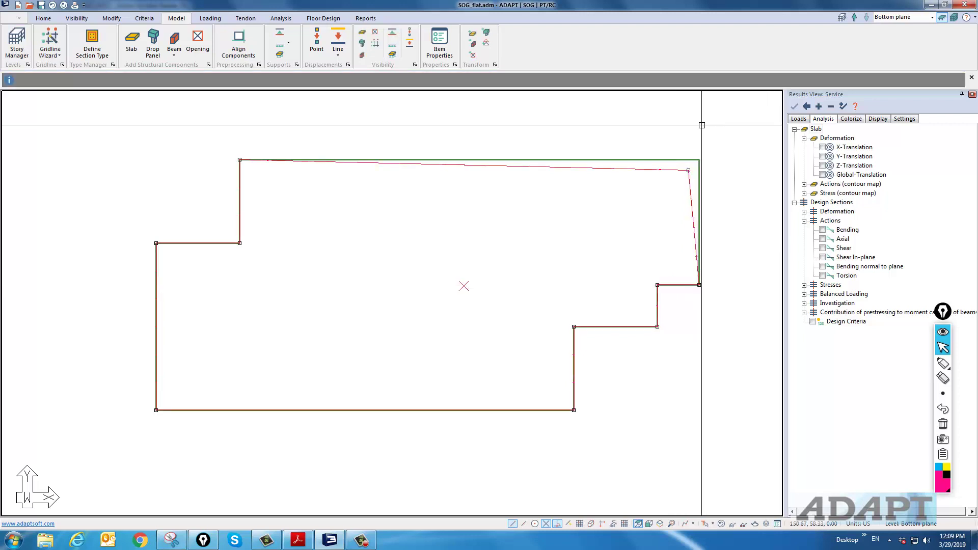
left_click(689, 170)
left_click(699, 160)
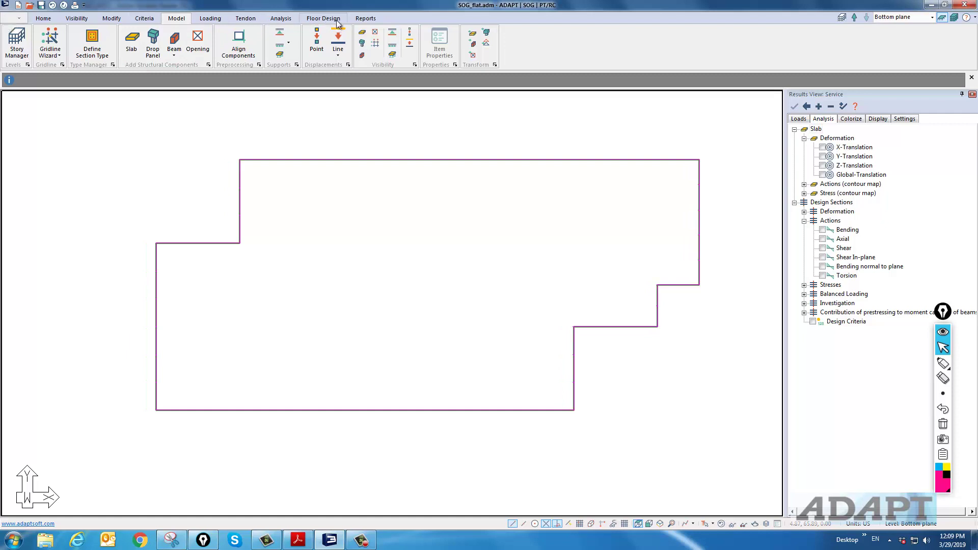
Step: Examine the edge displacement inputs for Slab edge 1 against the slab plan and close the criteria
left_click(144, 18)
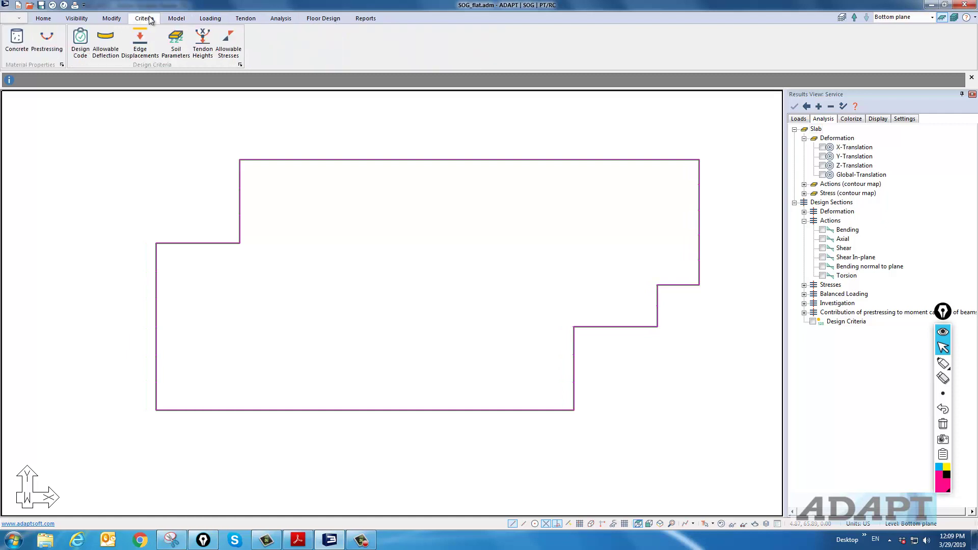
left_click(157, 53)
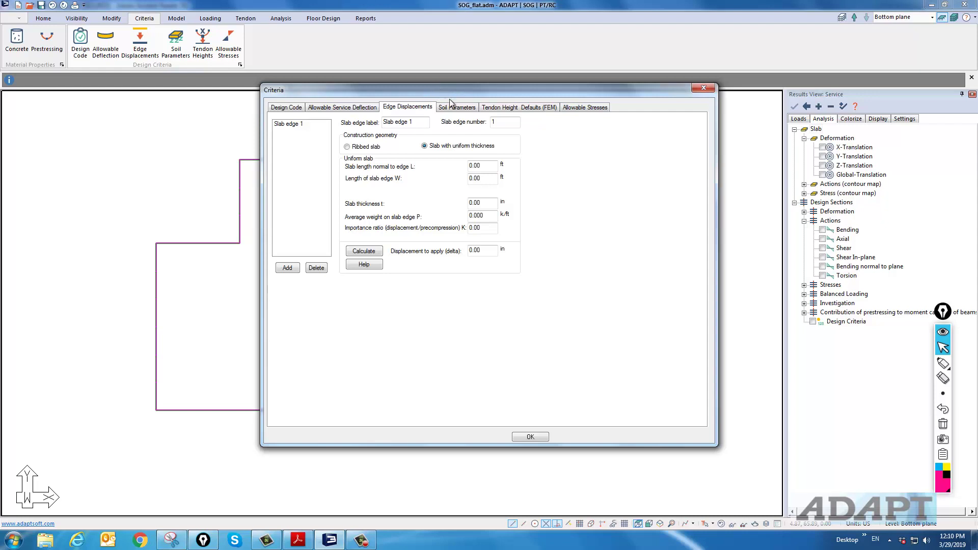
left_click_drag(450, 100, 428, 437)
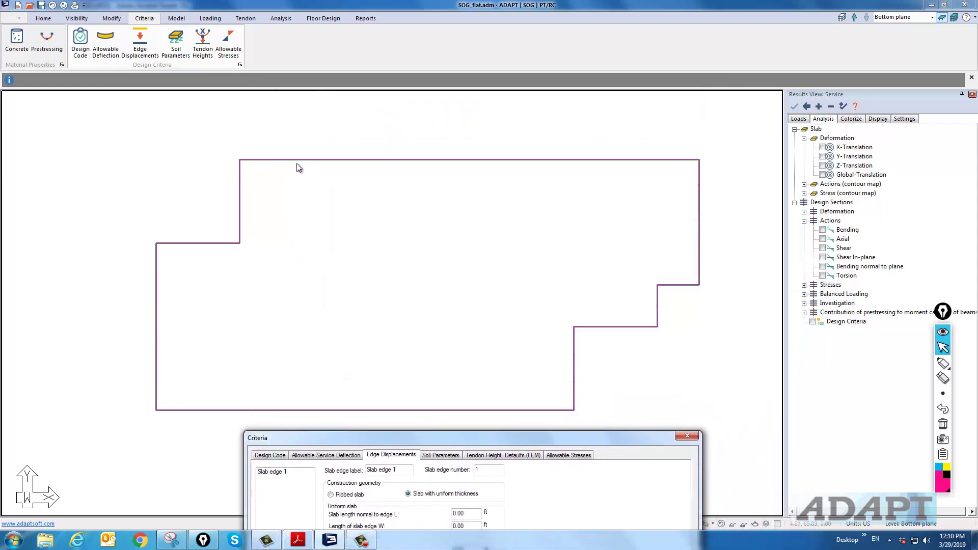
left_click_drag(443, 439, 462, 370)
left_click_drag(682, 367, 667, 192)
left_click_drag(570, 196, 588, 117)
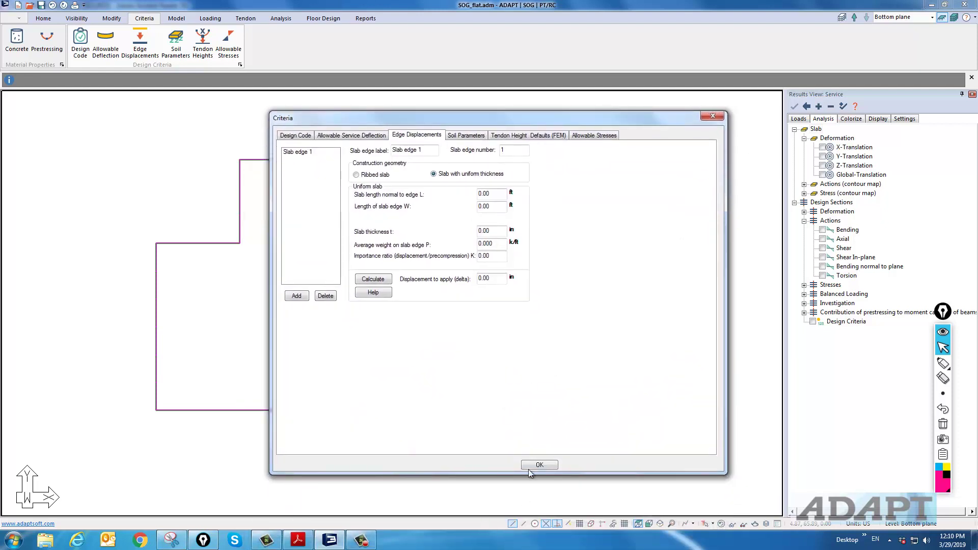
left_click(538, 465)
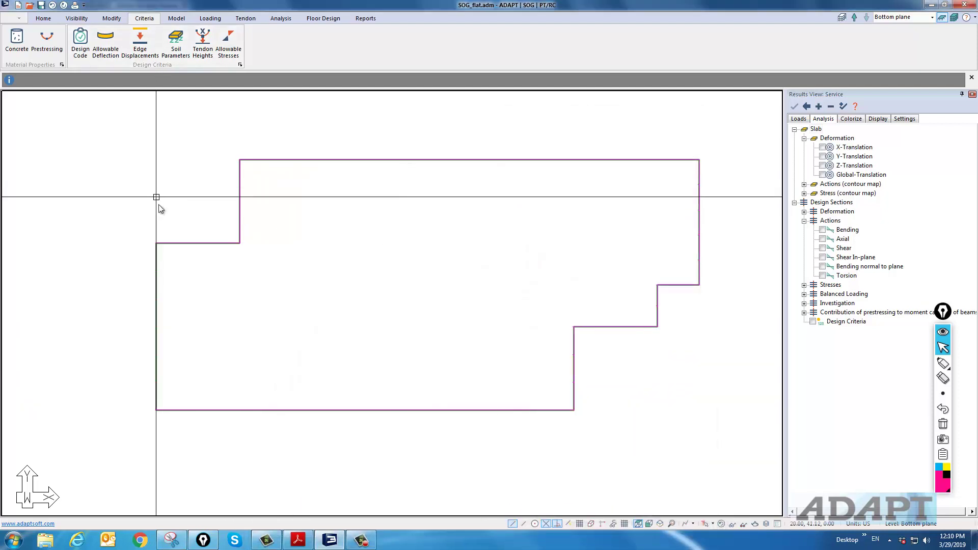
Step: Dimension the slab's full upper edge and full lower edge, placing both dimensions outside the outline
left_click(44, 18)
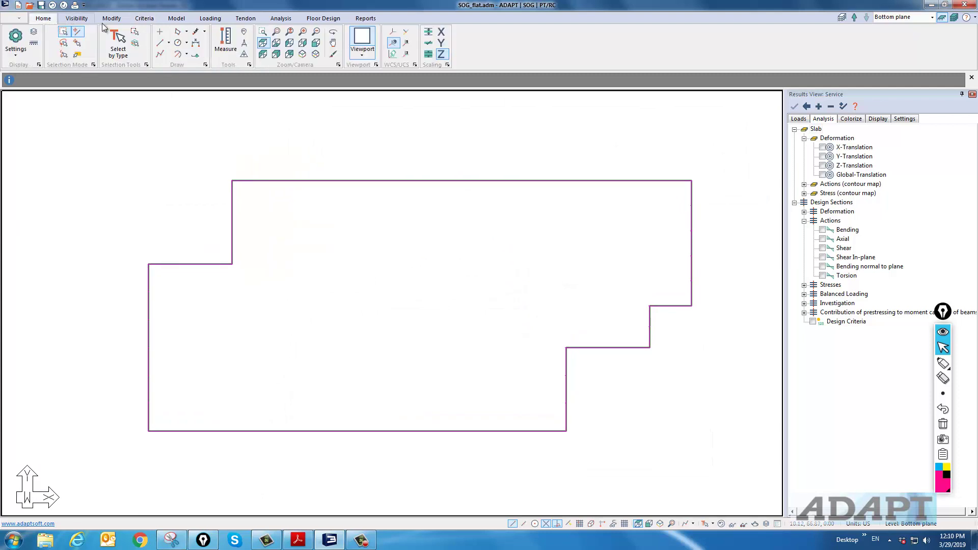
left_click(196, 43)
left_click(232, 181)
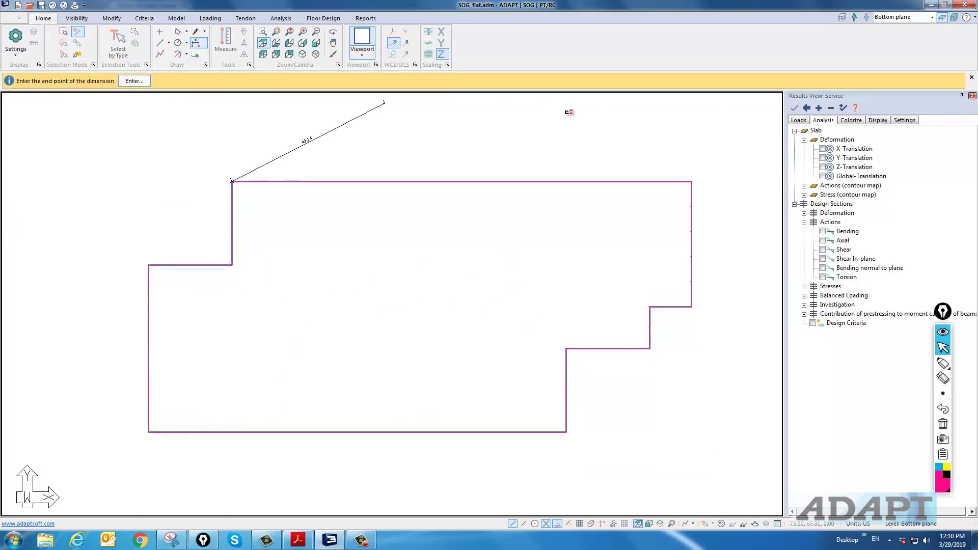
left_click(692, 181)
left_click(655, 138)
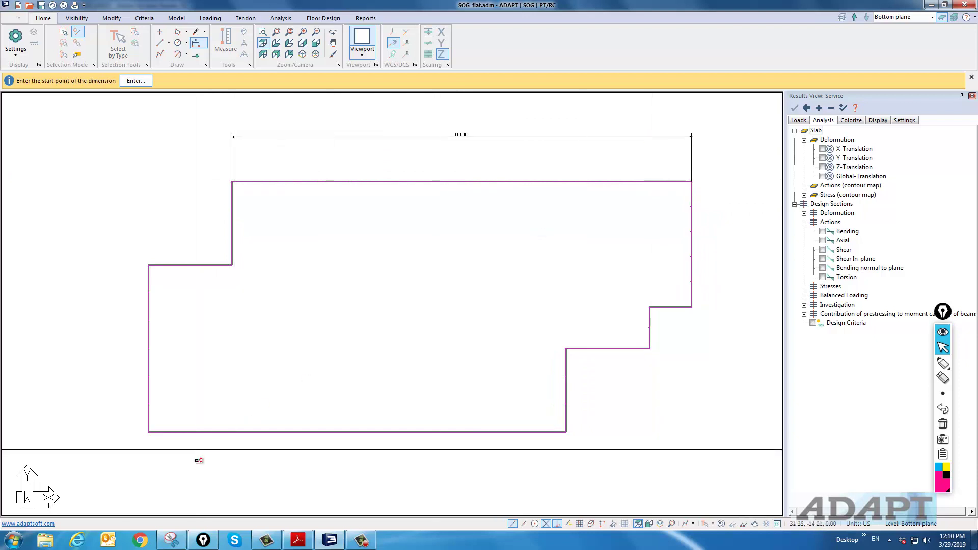
left_click(148, 432)
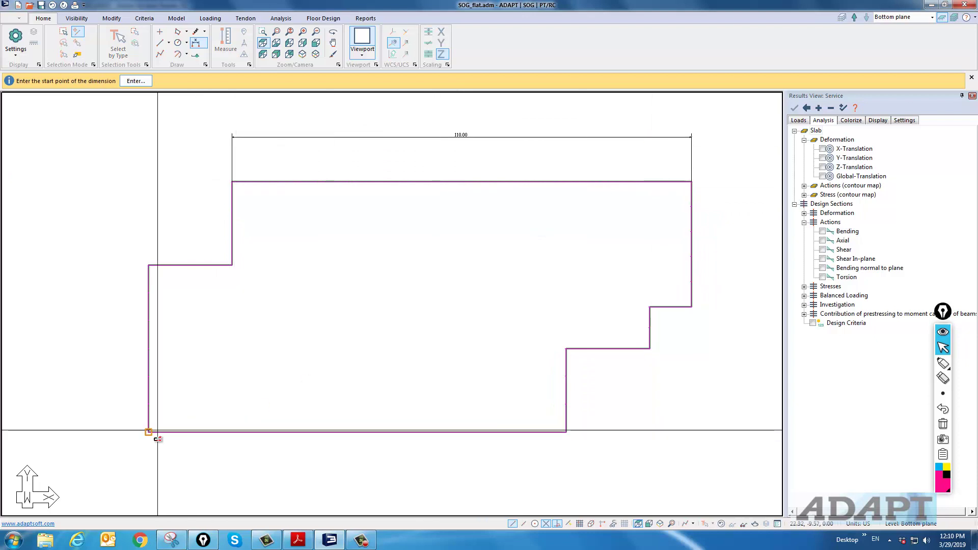
left_click(566, 432)
left_click(564, 459)
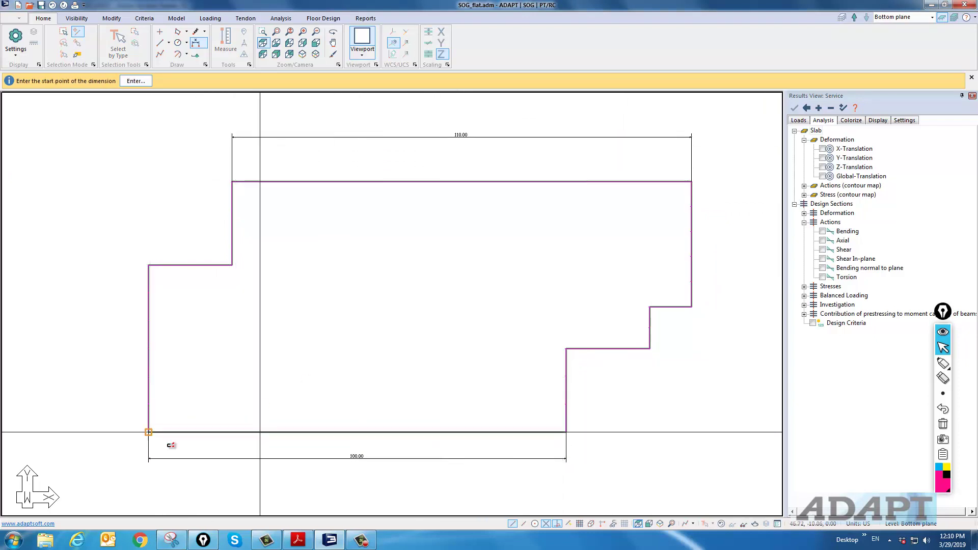
left_click(232, 182)
left_click(230, 433)
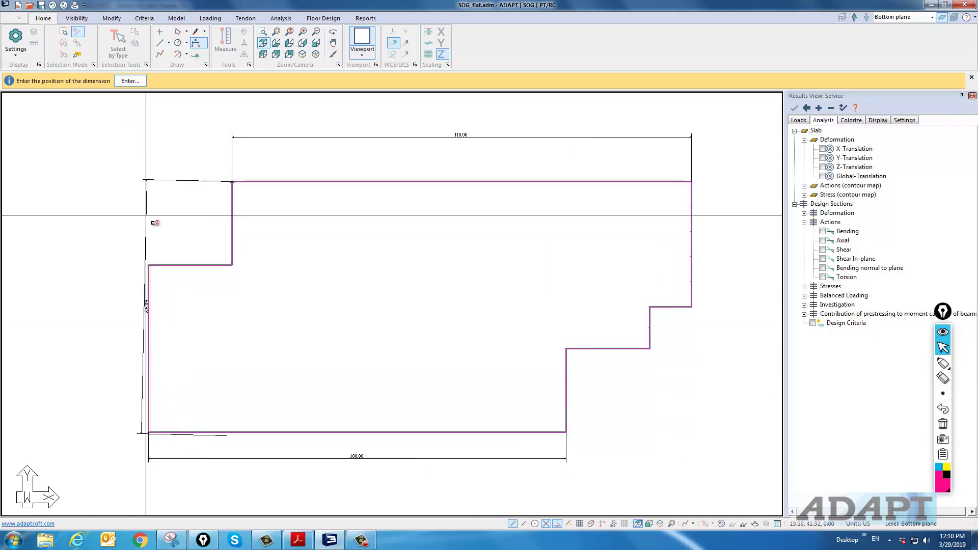
key("Escape")
Step: Dimension the slab's overall vertical extent from its upper edge to its lower edge, beside the left edge, and end the dimension command
left_click(196, 43)
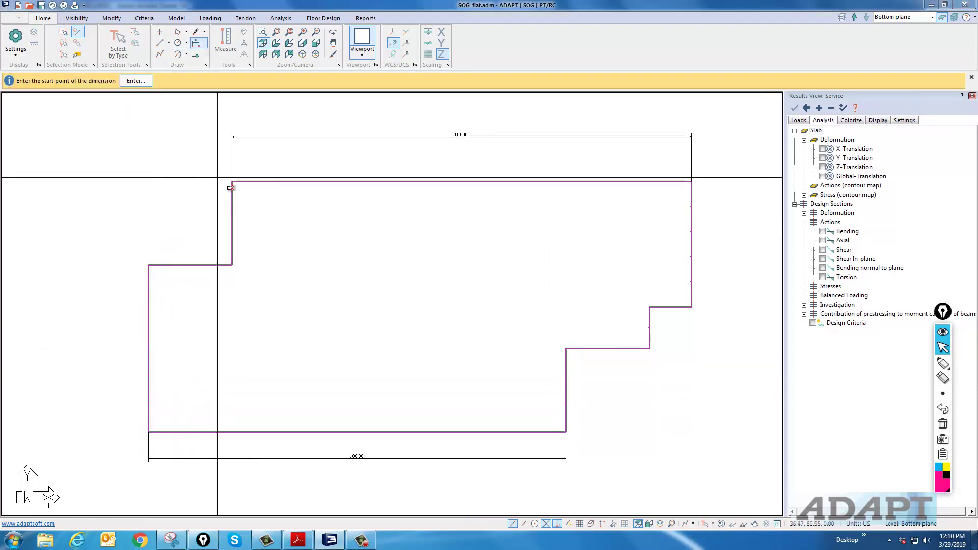
left_click(233, 181)
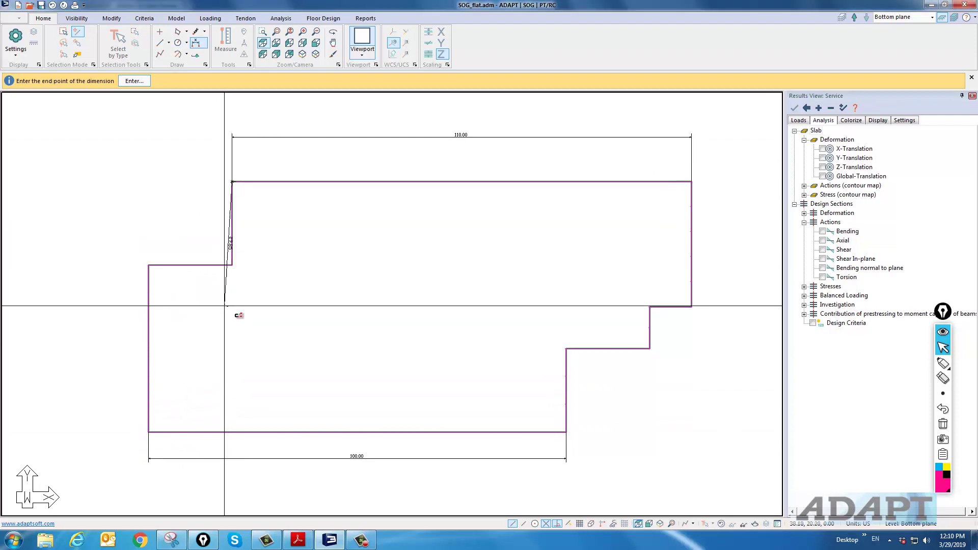
left_click(232, 433)
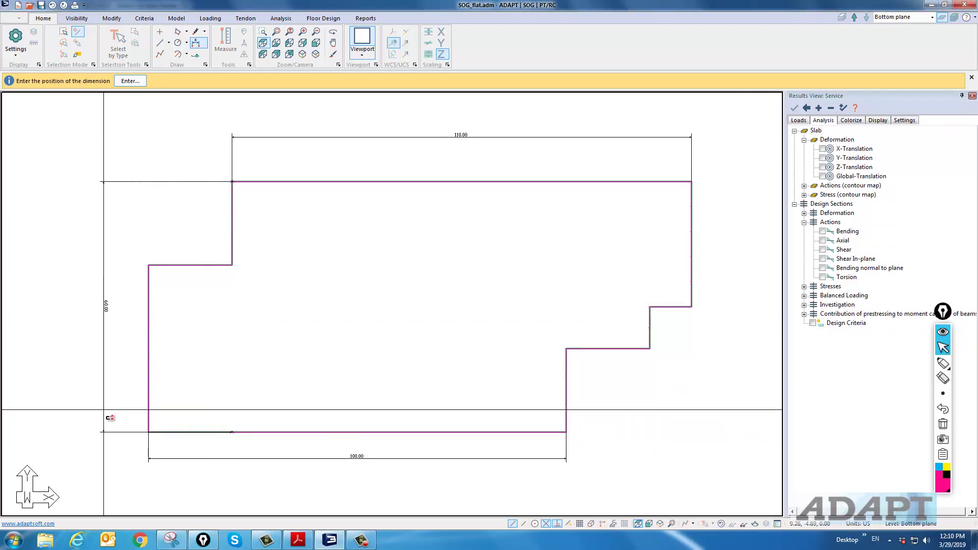
left_click(102, 357)
scroll(71, 336, "up", 1)
scroll(71, 336, "down", 2)
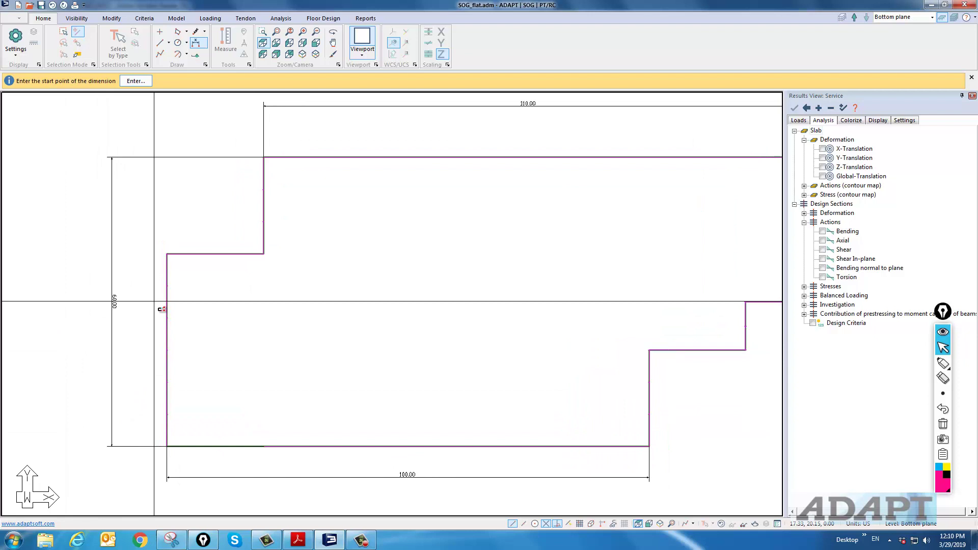
right_click(78, 250)
left_click(85, 252)
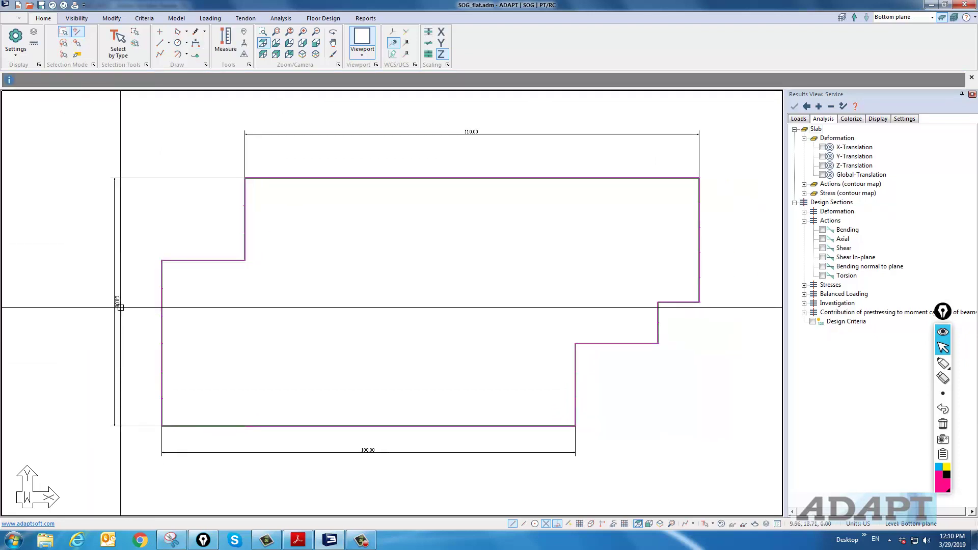
scroll(118, 302, "down", 1)
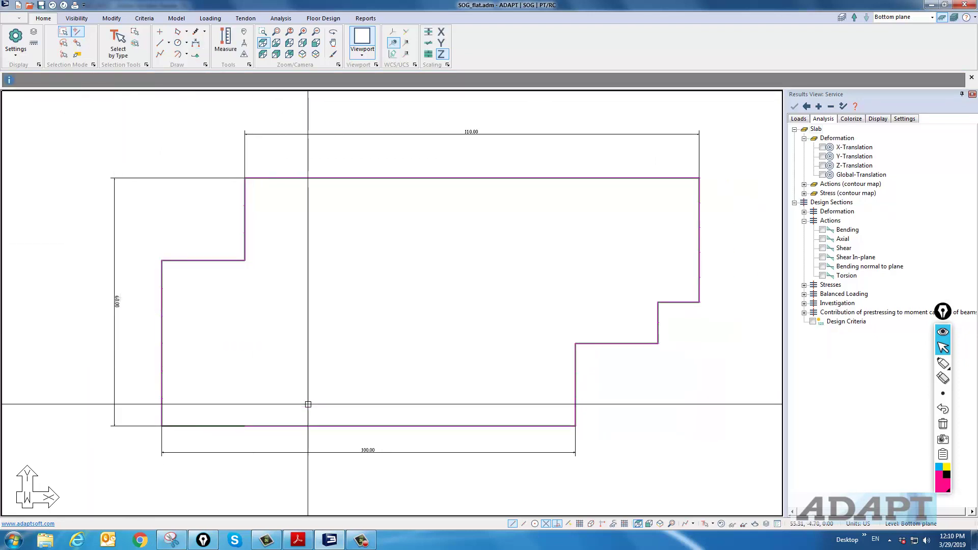
Step: Save a copy of the model as SOG_flat_EL.adm in the Video Models folder
left_click(19, 17)
left_click(33, 100)
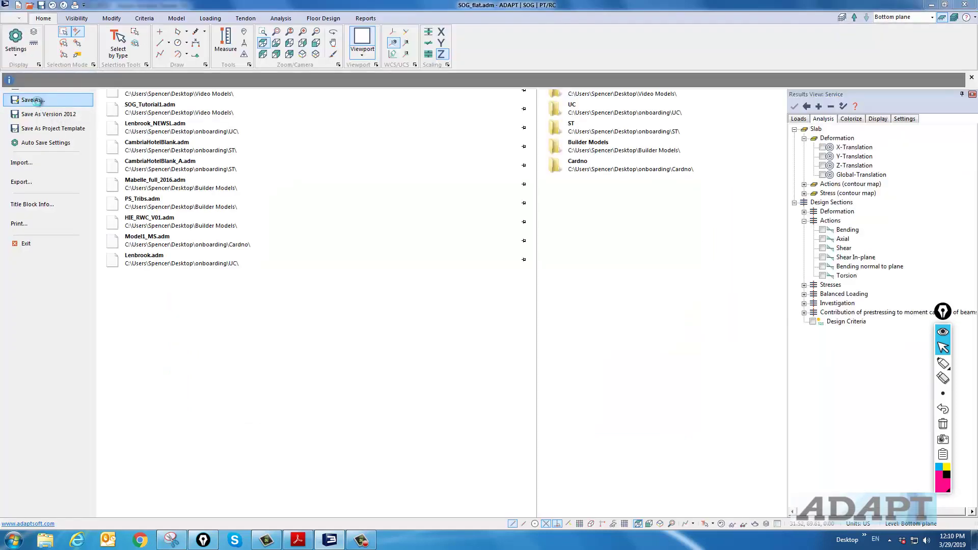
key("Right")
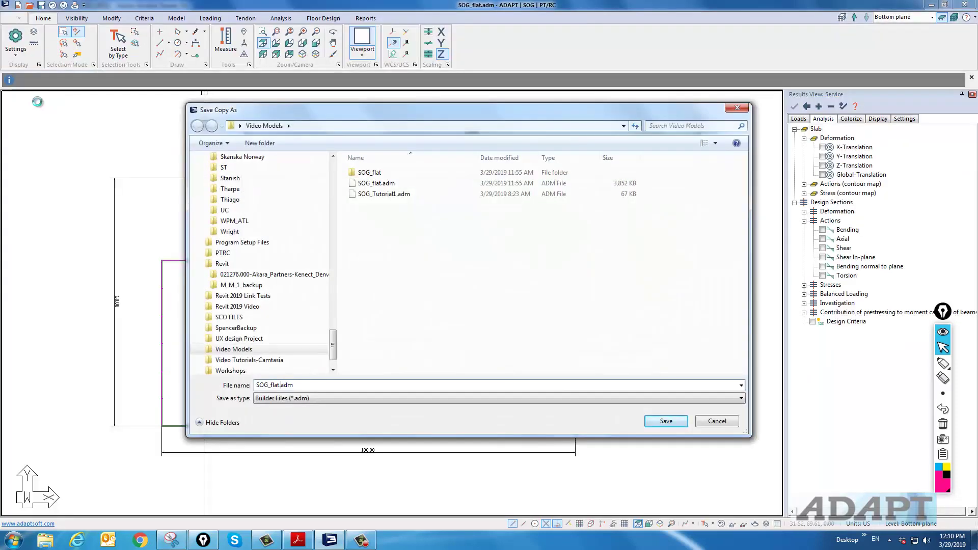
type("_EL")
left_click(664, 420)
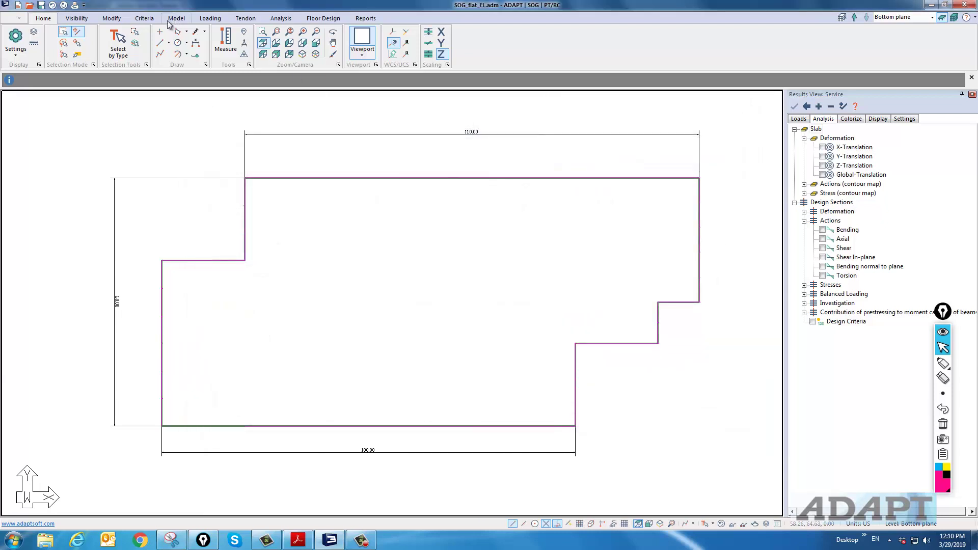
Step: Add a second slab edge to the edge displacement criteria, keeping the slab plan in view for reference
left_click(145, 19)
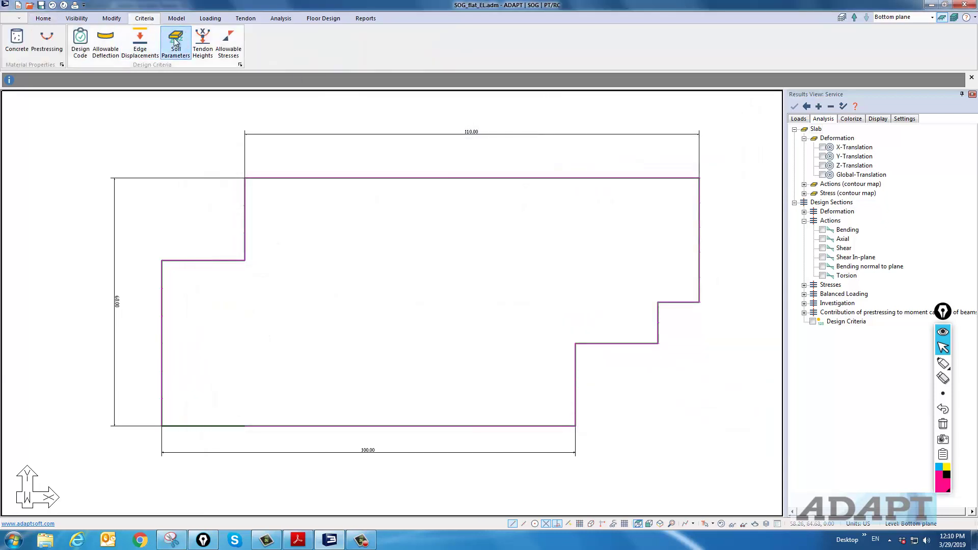
left_click(140, 40)
left_click_drag(358, 90, 548, 32)
left_click(475, 210)
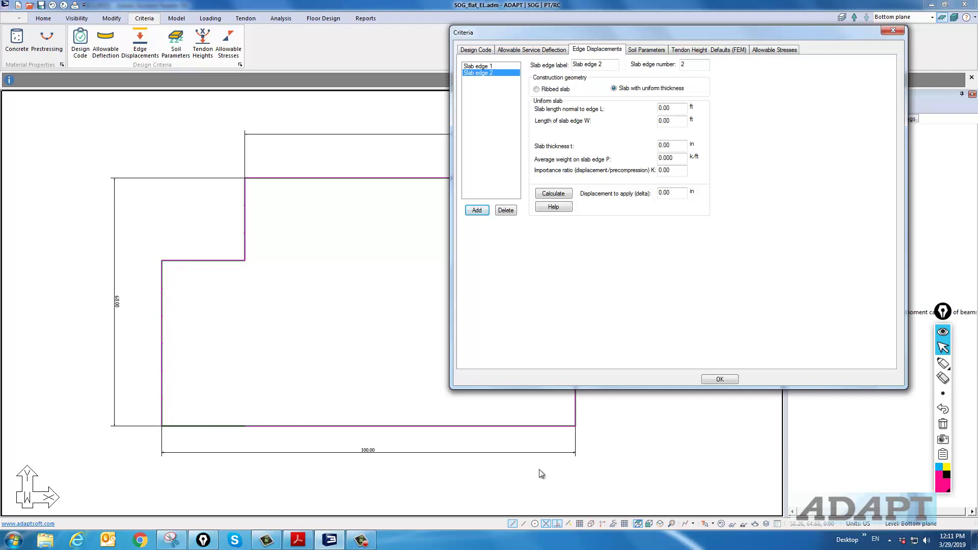
left_click_drag(533, 35, 533, 258)
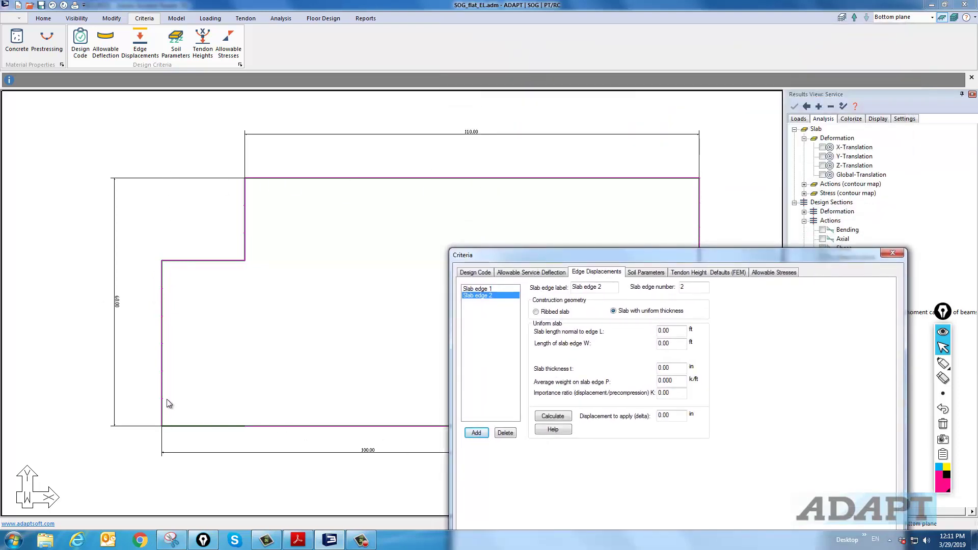
left_click_drag(571, 255, 574, 100)
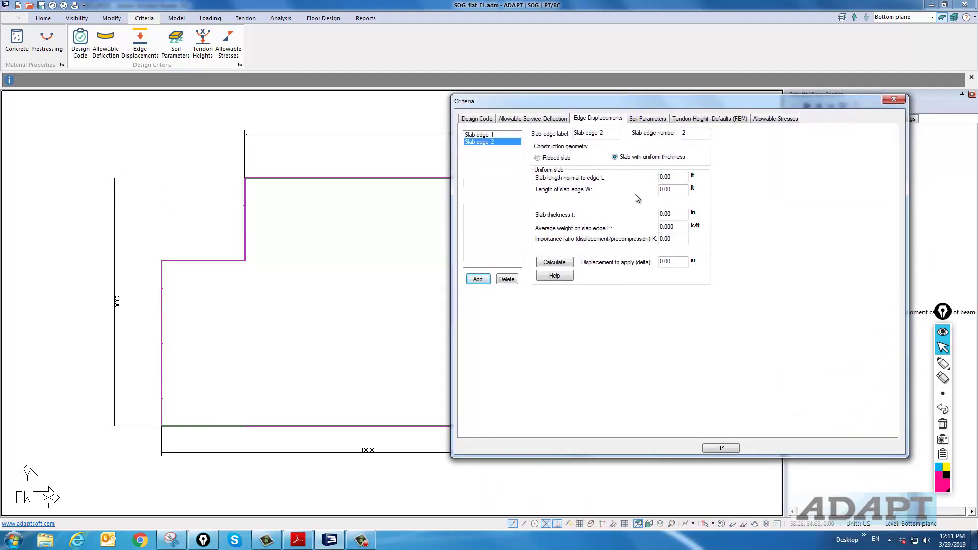
Step: Set Slab edge 2's length normal to edge to 60 ft, edge length to 110 ft, thickness to 5 in and average edge weight to 0.5 k/ft
left_click_drag(685, 179, 638, 184)
type("60.00110")
key("shift+Home")
type("5")
key("Tab")
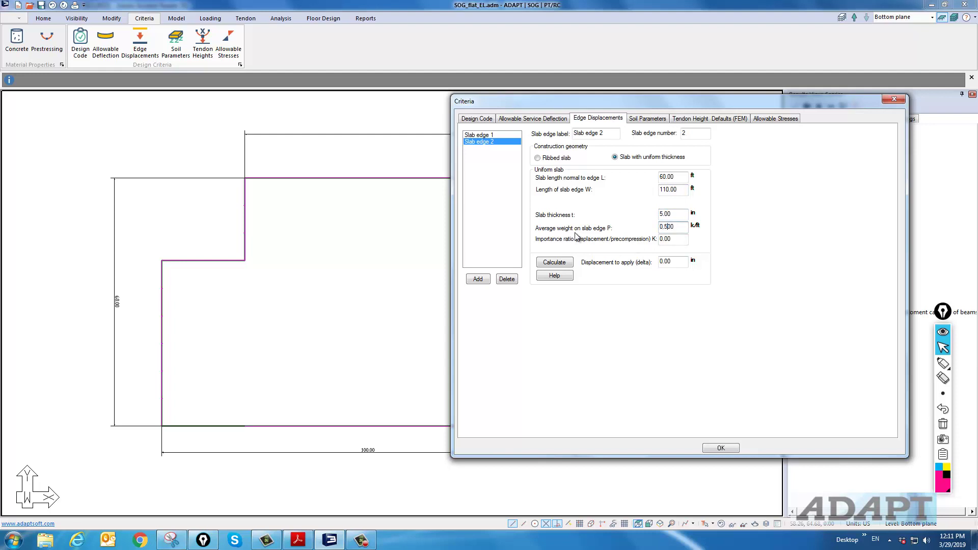
type("0.5")
key("Tab")
Step: Switch to the SOG manual in Acrobat Reader and examine section 4.3.2 on the edge lift formula, length limits and K factor, then return to ADAPT
left_click(308, 543)
scroll(560, 280, "down", 15)
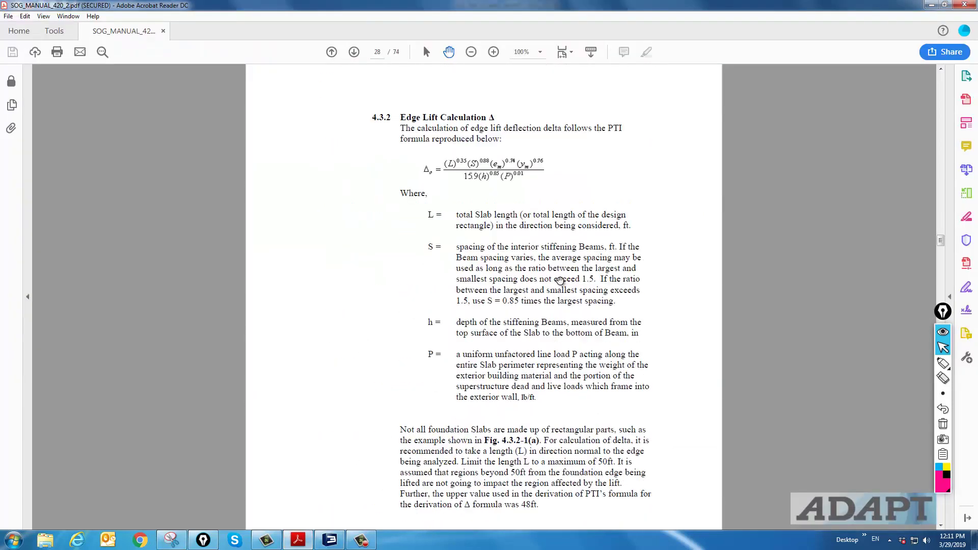
scroll(547, 271, "up", 3)
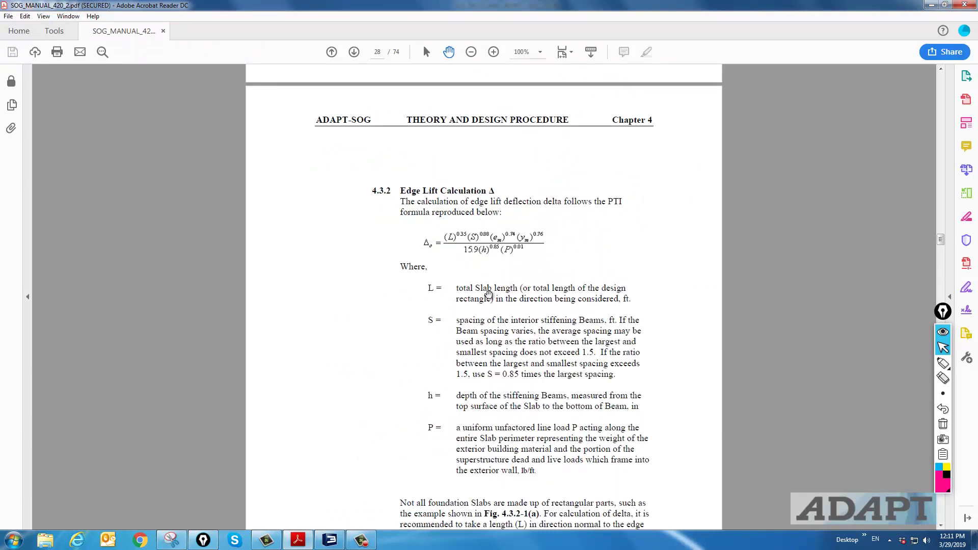
scroll(477, 244, "down", 1)
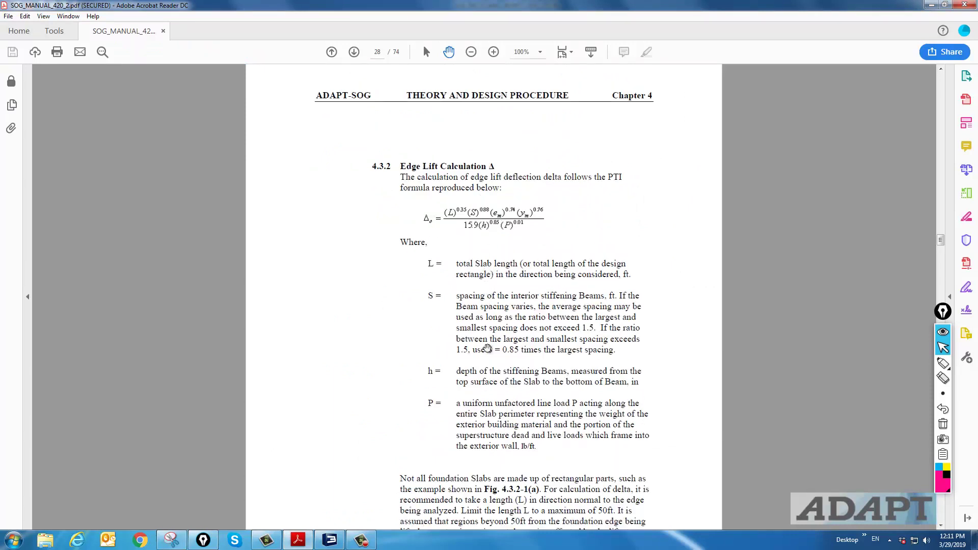
scroll(479, 425, "down", 7)
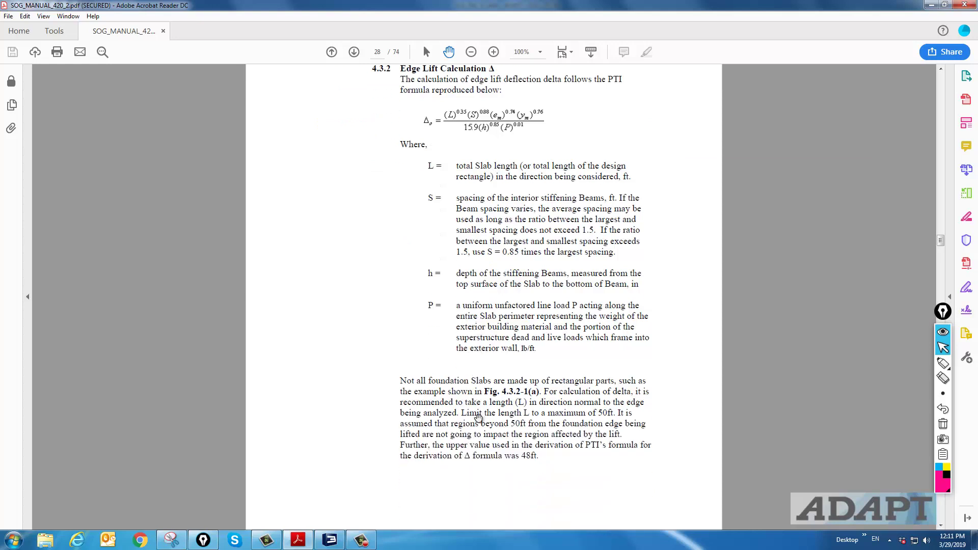
scroll(484, 396, "down", 20)
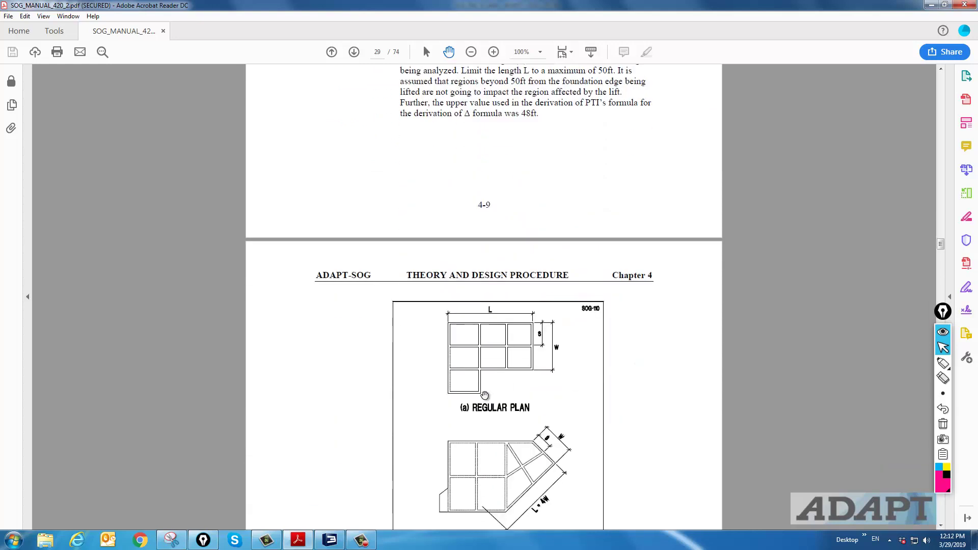
scroll(486, 403, "down", 14)
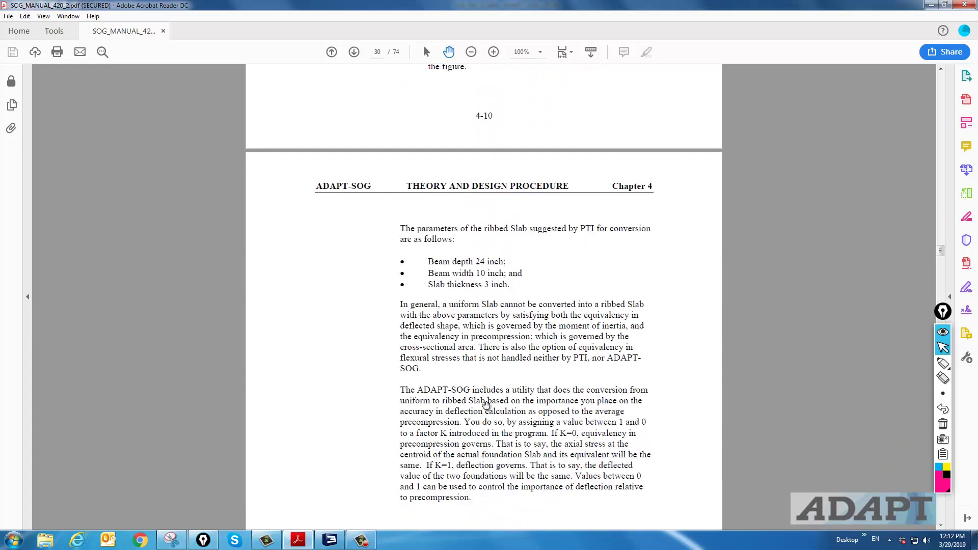
scroll(487, 405, "down", 2)
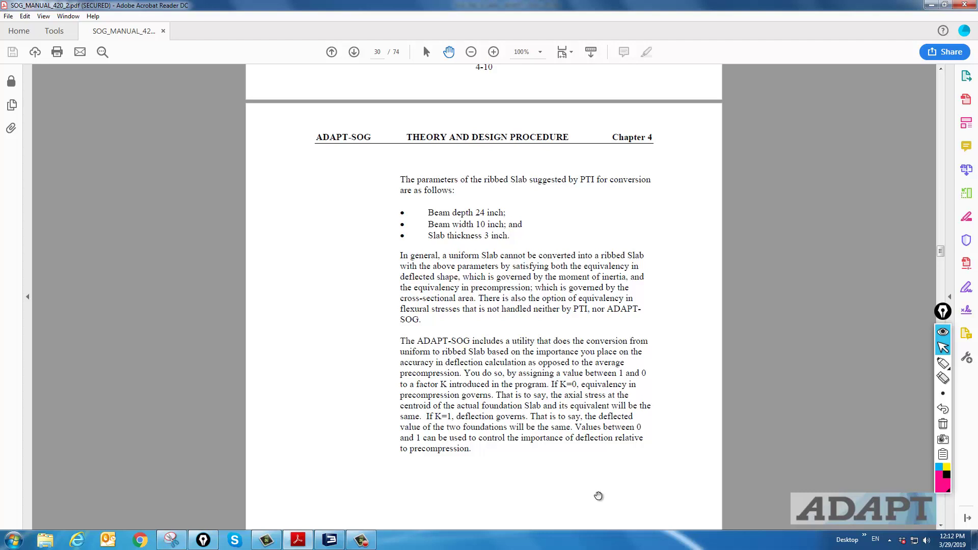
scroll(589, 417, "up", 10)
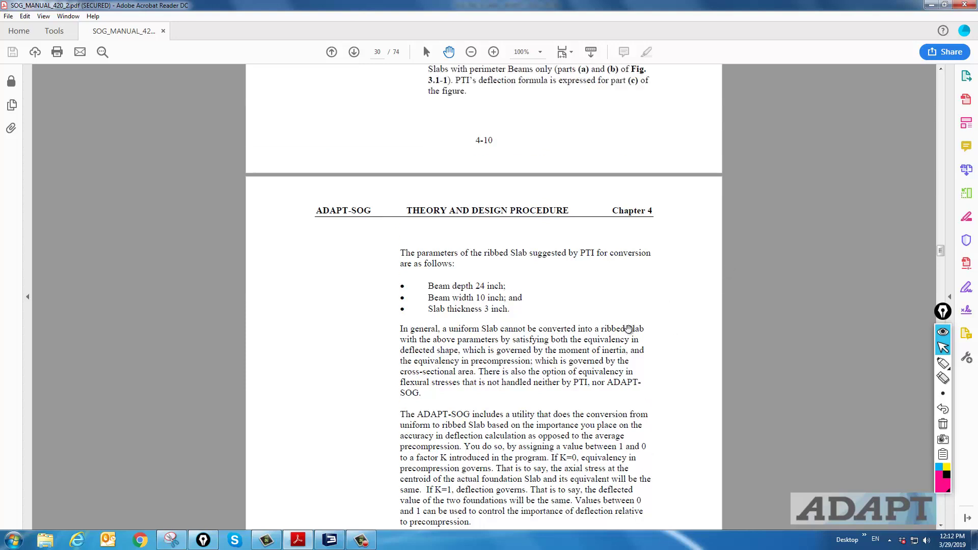
left_click(931, 6)
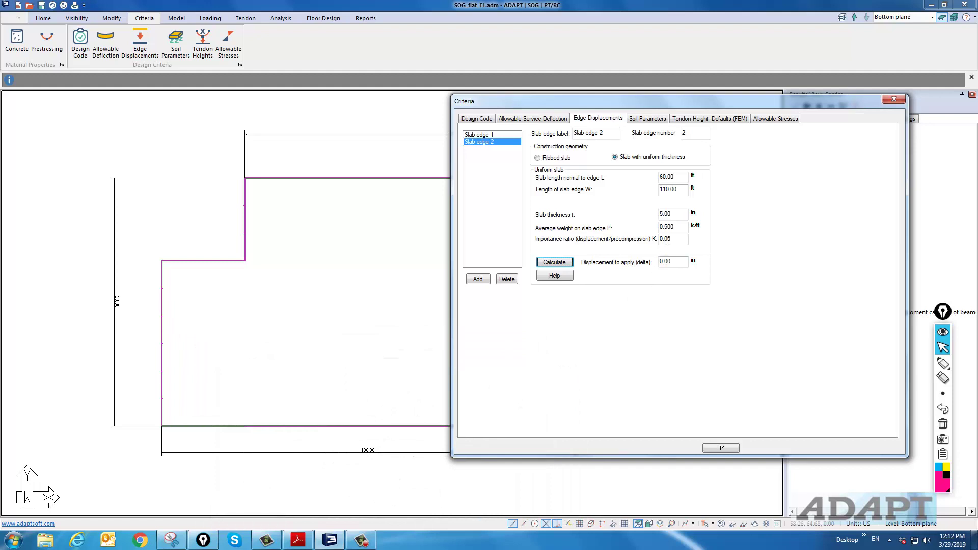
Step: Calculate Slab edge 2's displacement with an importance ratio K of 0 and again with K set to 1.00
left_click_drag(672, 237, 625, 237)
left_click(555, 262)
left_click_drag(679, 237, 611, 240)
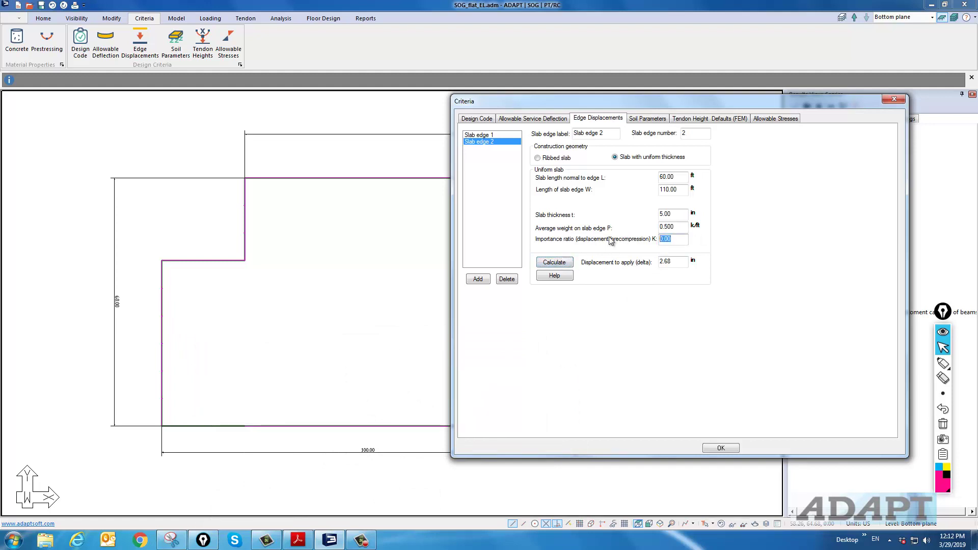
type("1.00")
left_click(554, 262)
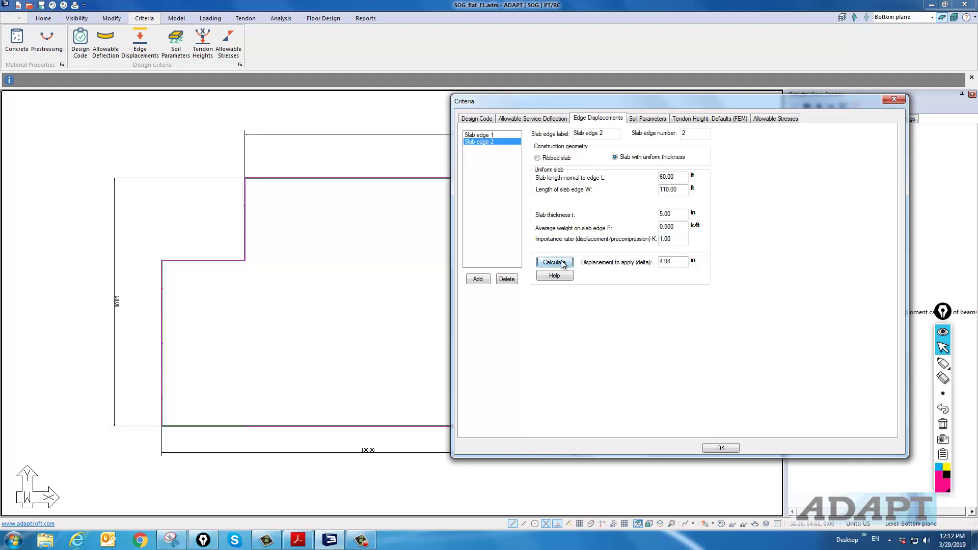
Step: Set Slab edge 2's importance ratio K to 0, recalculate the displacement, and consult the help on the K factor
left_click_drag(675, 263, 631, 275)
left_click(679, 240)
left_click_drag(679, 239, 625, 246)
type("0")
left_click(563, 264)
left_click(560, 276)
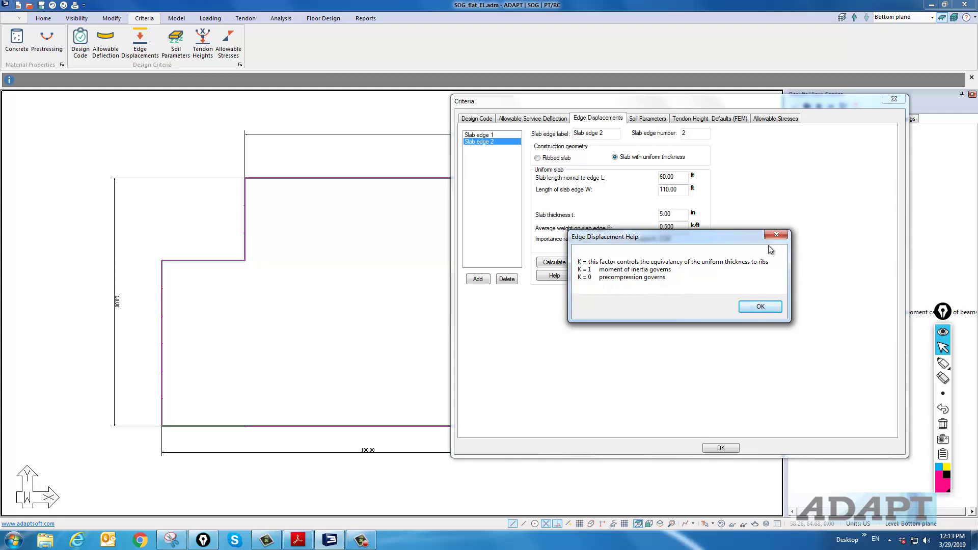
left_click(760, 306)
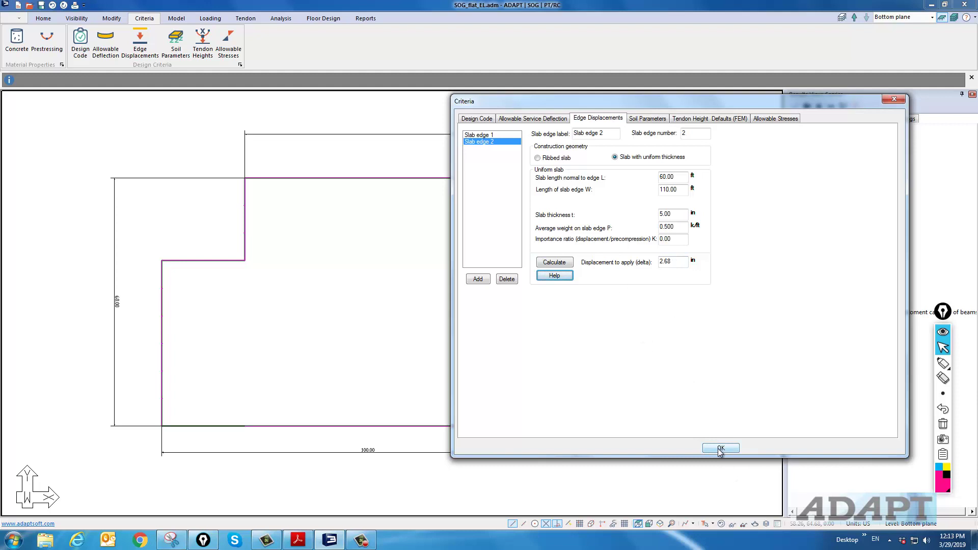
Step: Go through Slab edge 1's length normal to edge, edge length and thickness inputs, calculate its displacement, and accept the criteria
left_click(474, 136)
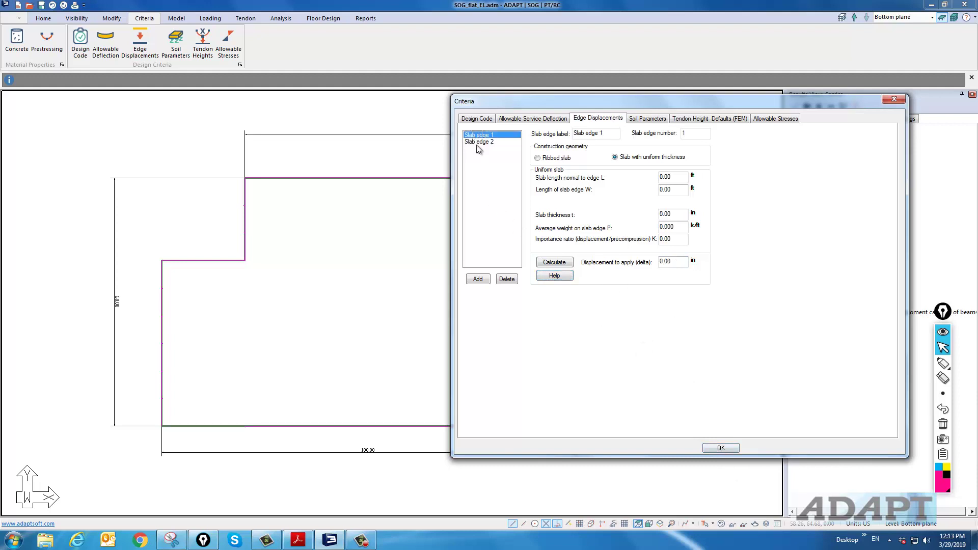
left_click(477, 145)
left_click(469, 137)
double_click(673, 177)
double_click(673, 190)
double_click(673, 214)
left_click(567, 262)
left_click(721, 448)
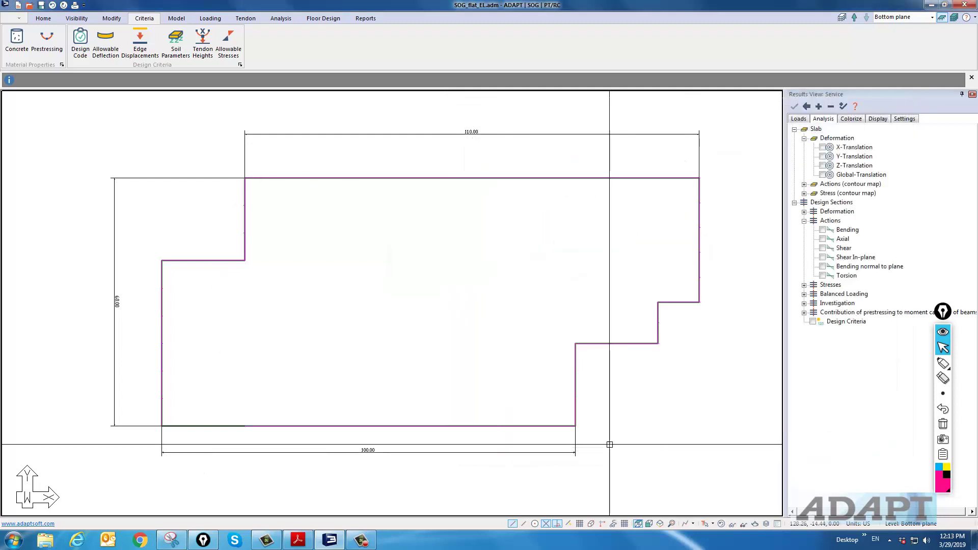
Step: Review the edge lift formula and its variable definitions in the SOG manual in Acrobat Reader, then return to the ADAPT model
scroll(539, 381, "down", 3)
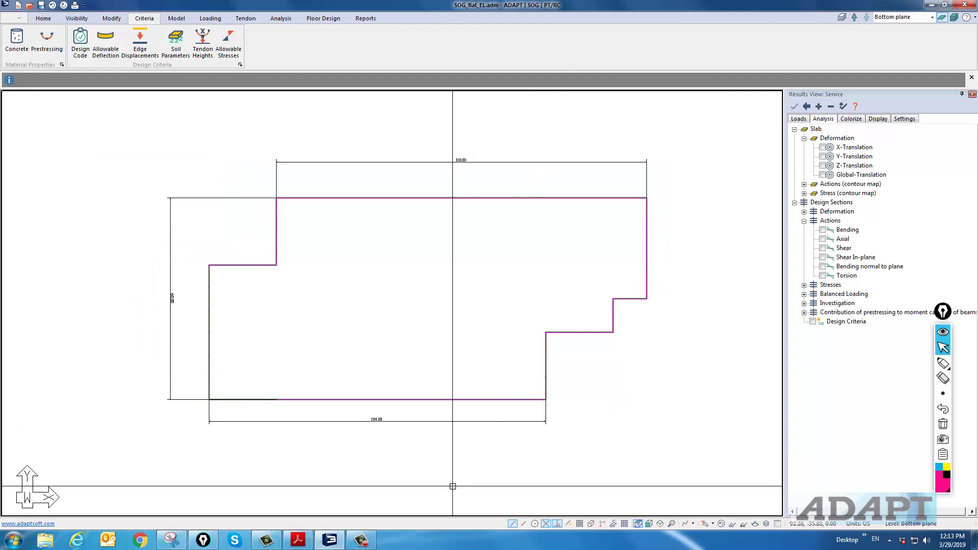
left_click(299, 540)
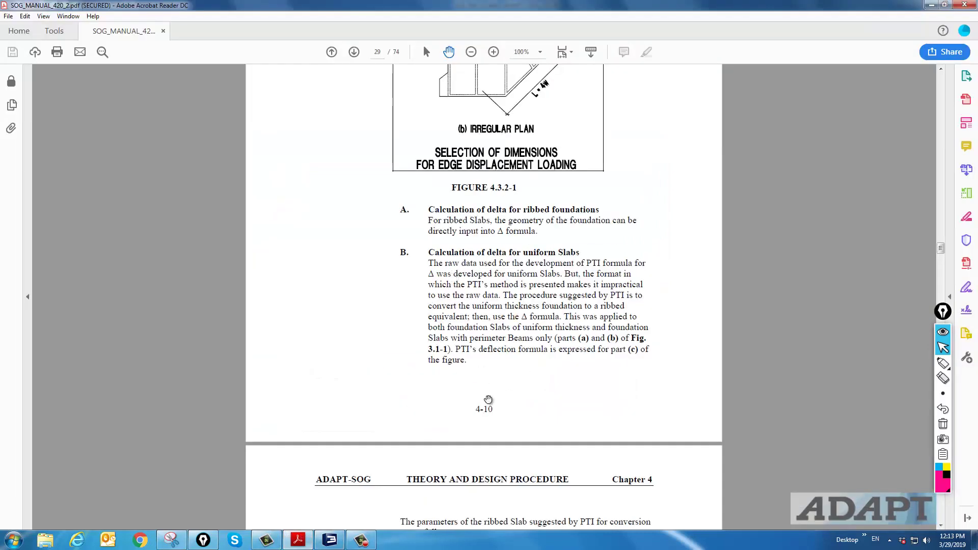
scroll(488, 399, "up", 10)
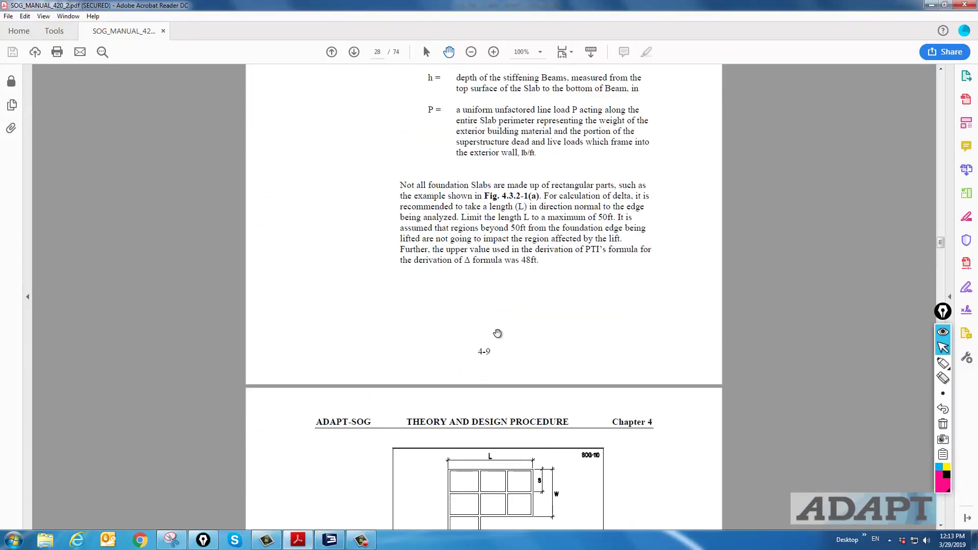
scroll(497, 333, "up", 10)
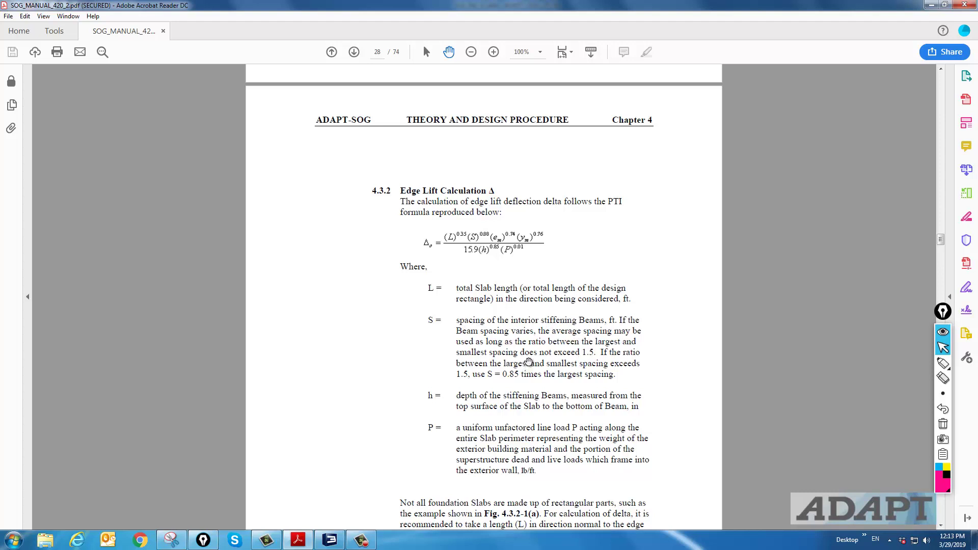
scroll(525, 349, "down", 2)
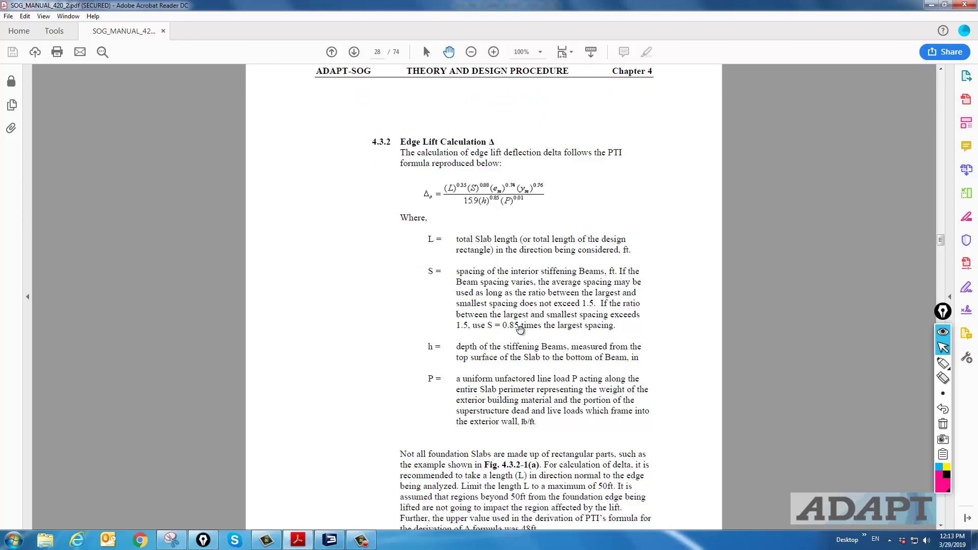
scroll(519, 329, "up", 1)
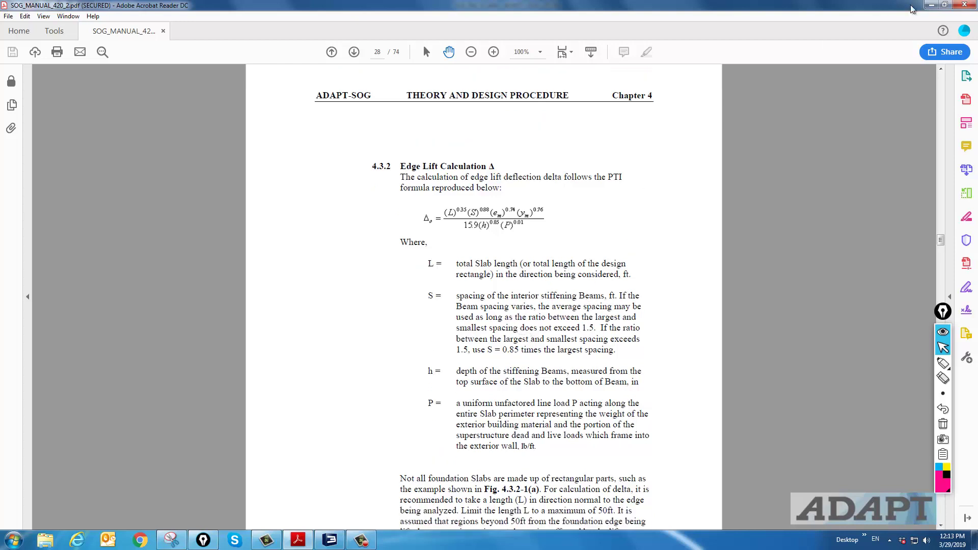
left_click(930, 5)
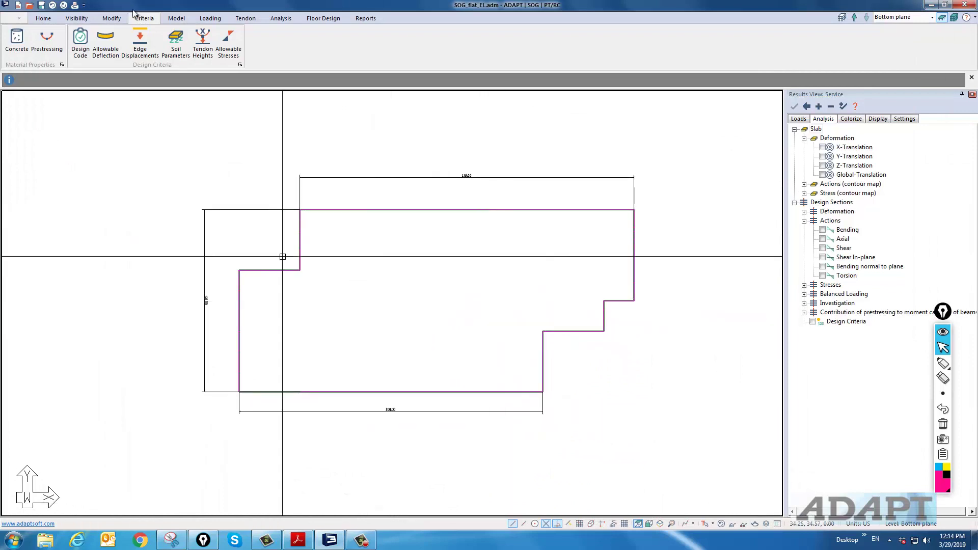
Step: Start a line displacement and set its Translate Z to -2.50 in
left_click(177, 17)
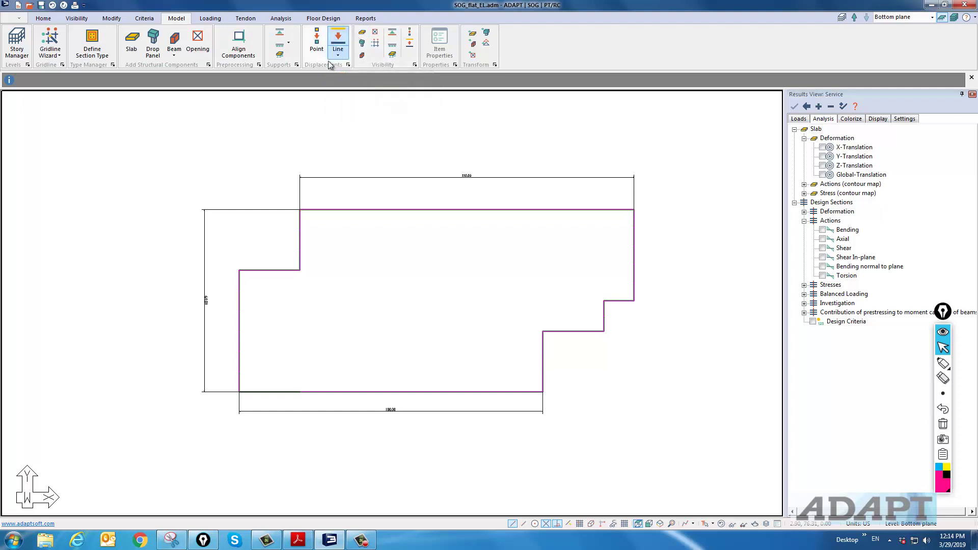
left_click(339, 43)
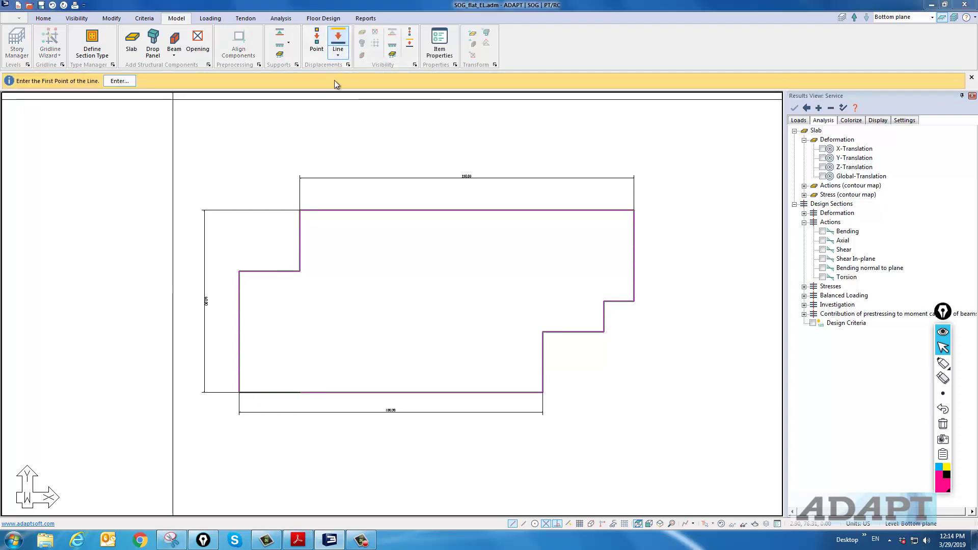
left_click(439, 43)
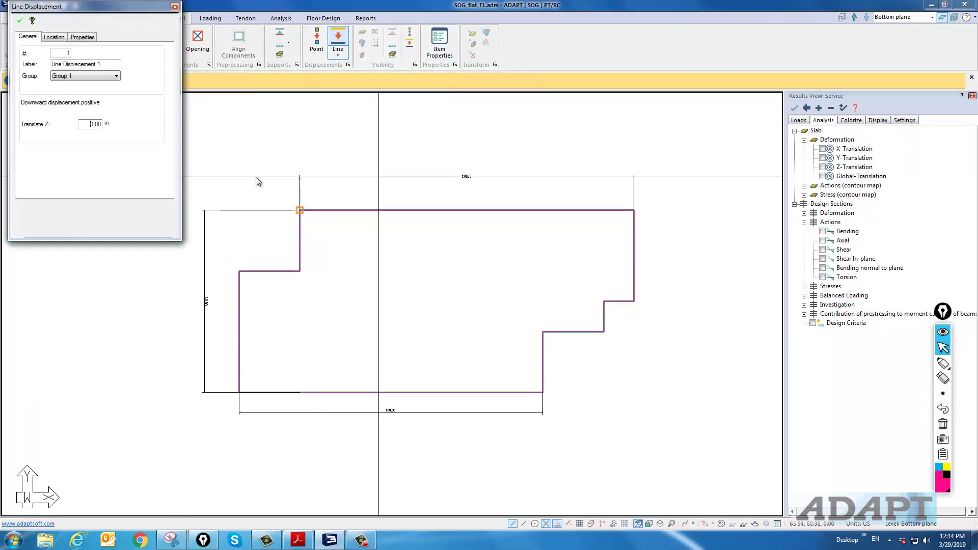
double_click(83, 124)
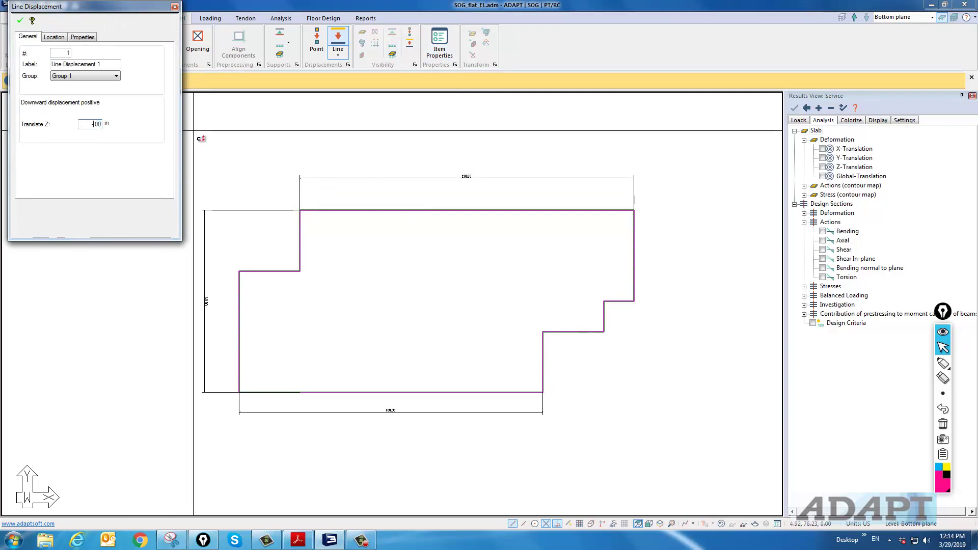
type("-2.5")
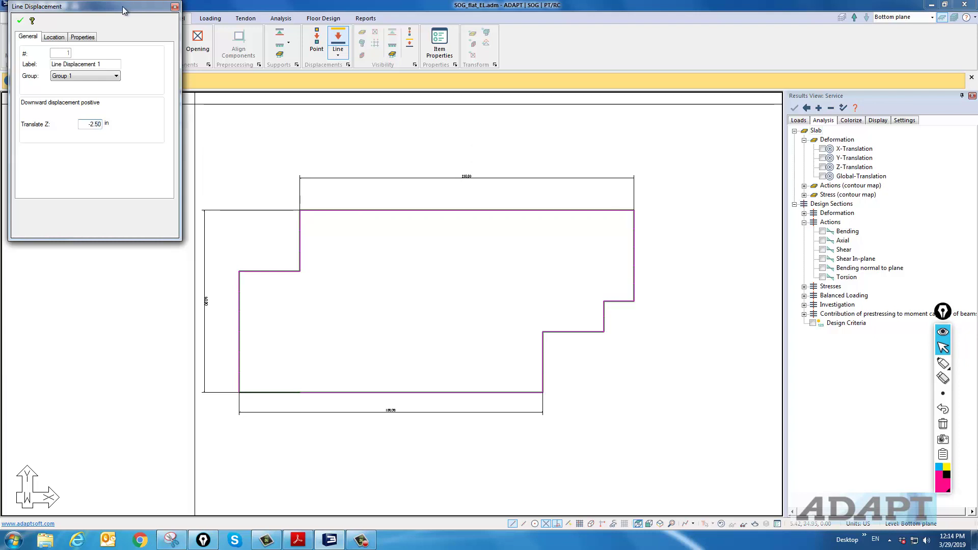
left_click(20, 21)
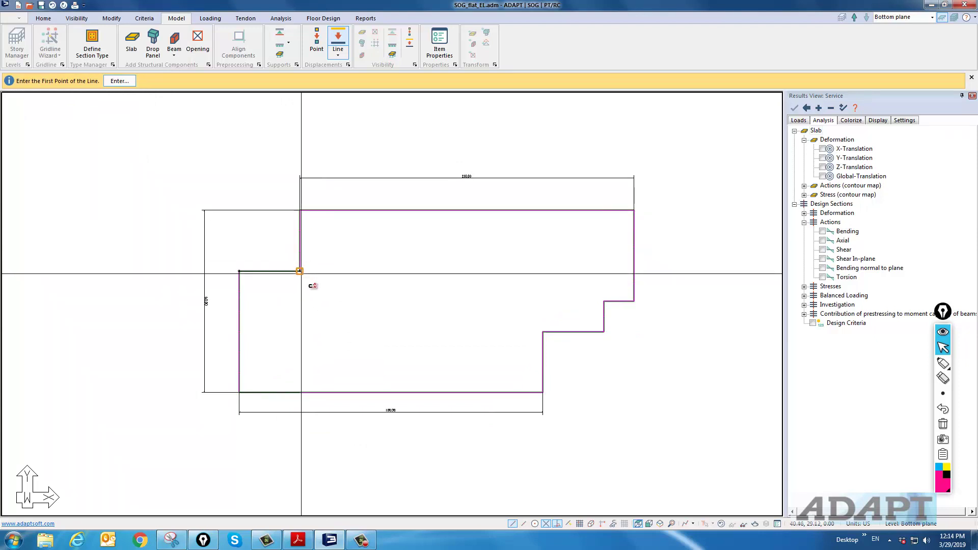
Step: Place line displacements from corner to corner along all the horizontal (X-direction) edges of the slab
left_click(300, 210)
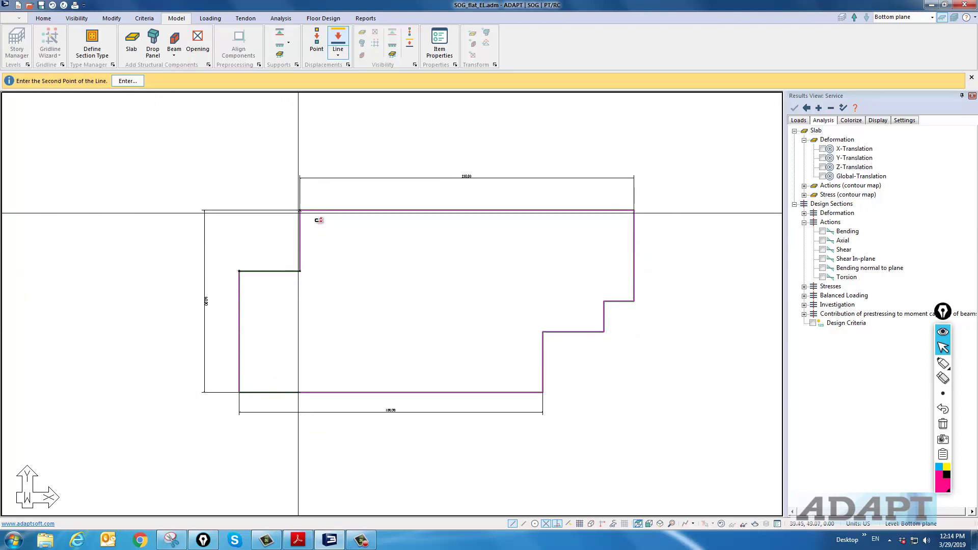
left_click(635, 210)
left_click(603, 302)
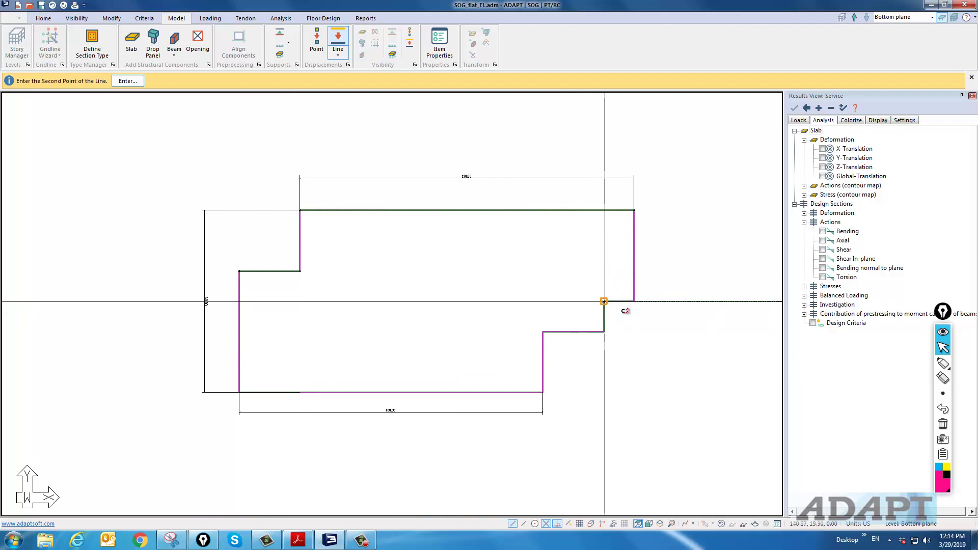
left_click(634, 302)
left_click(543, 333)
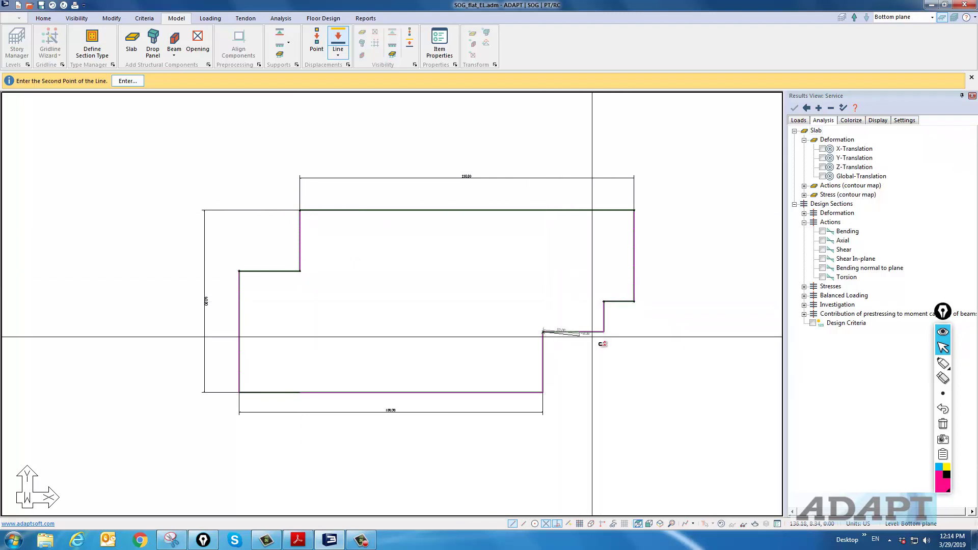
left_click(604, 332)
left_click(239, 392)
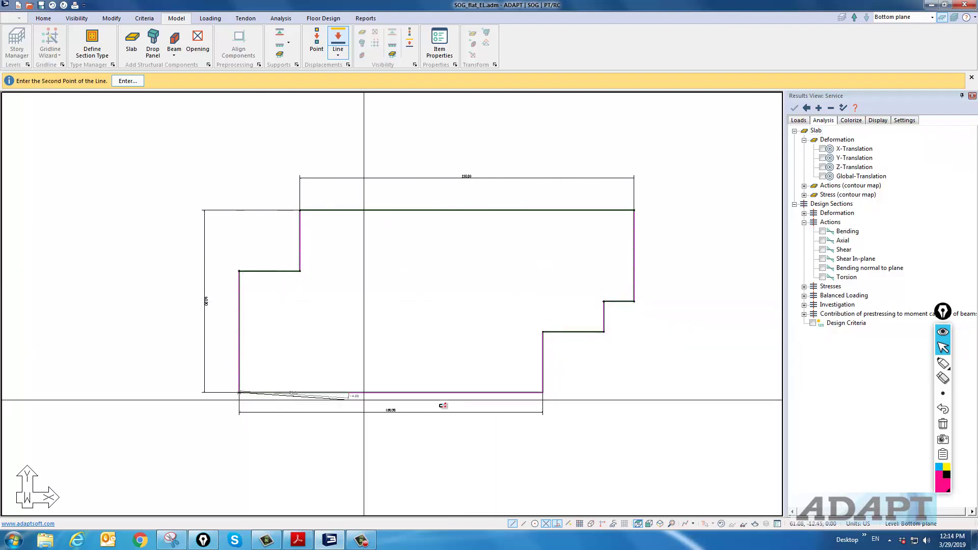
left_click(542, 392)
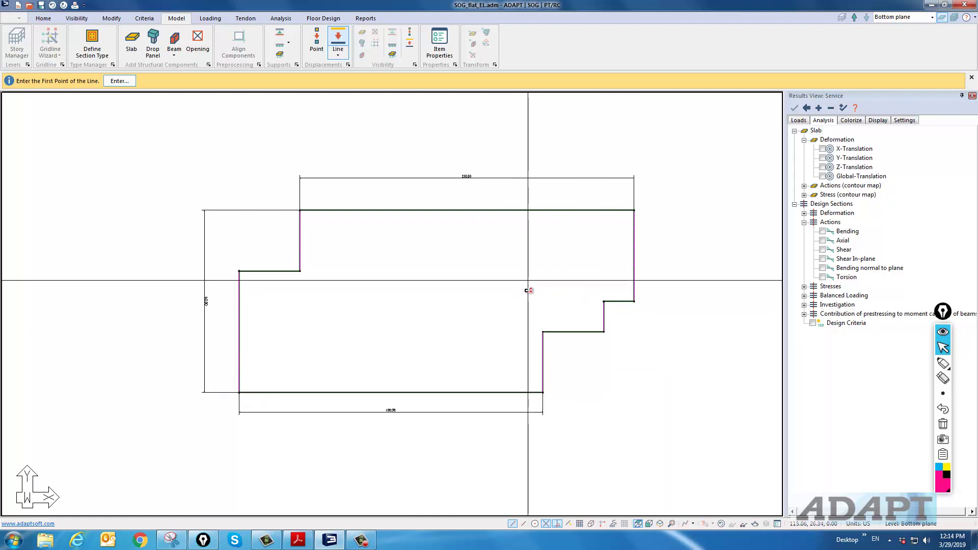
Step: Change the Translate Z for the next line displacements to -3.50 in
left_click(440, 46)
type("-2.50")
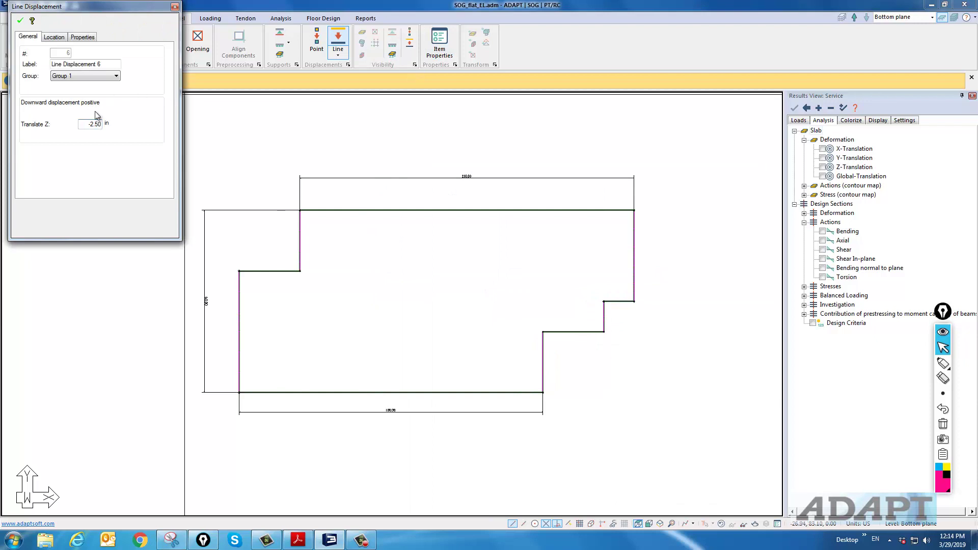
key("Return")
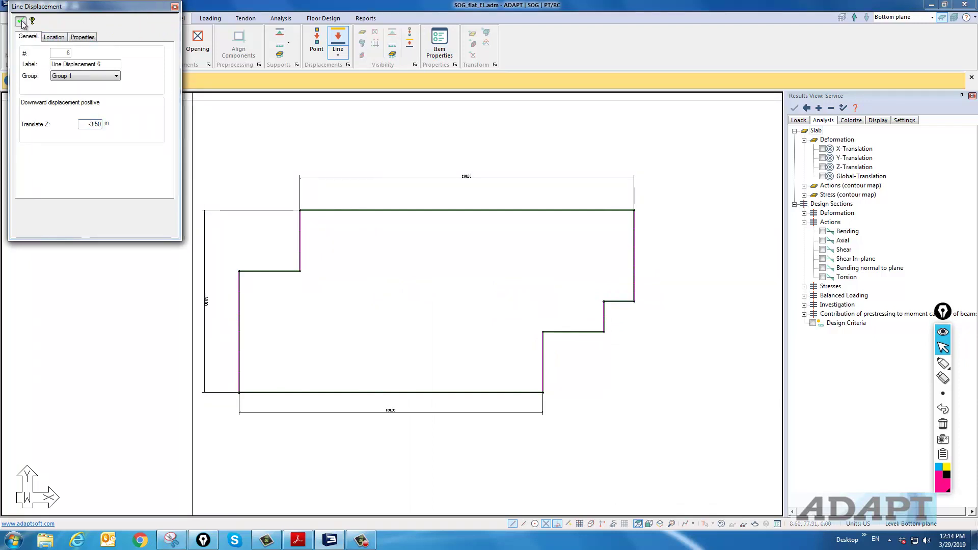
Step: Place line displacements along all the vertical (Y-direction) slab edges, from corner to corner, and end the command
left_click(300, 210)
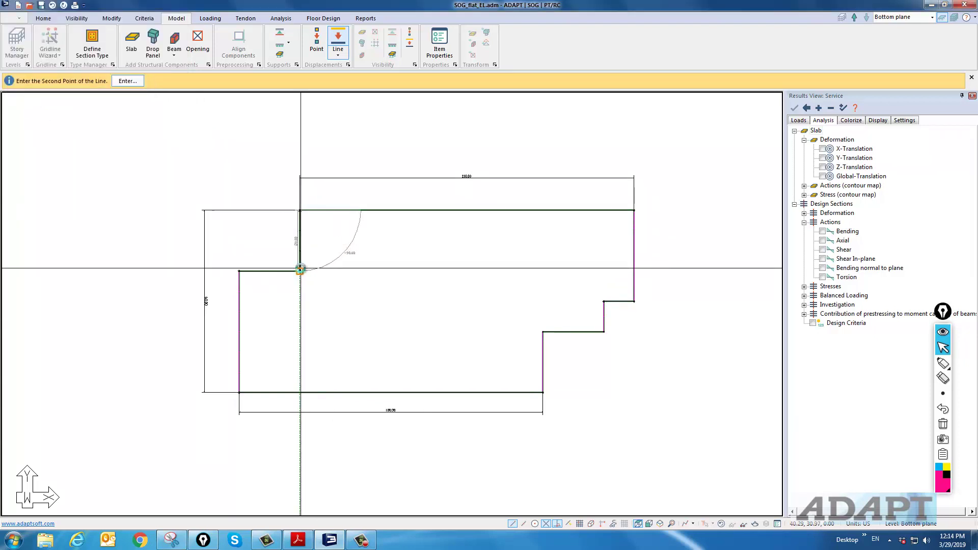
left_click(300, 271)
left_click(239, 271)
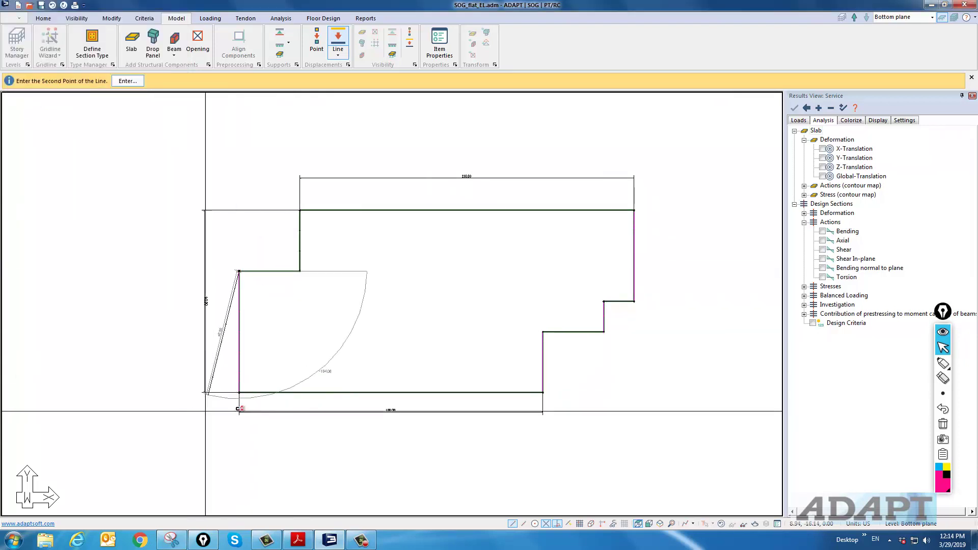
left_click(240, 393)
left_click(542, 332)
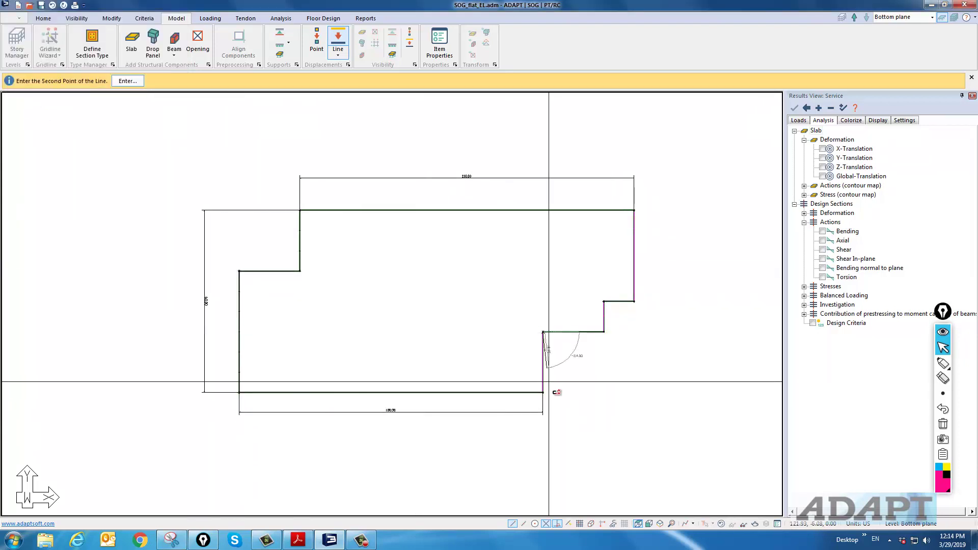
left_click(543, 392)
left_click(605, 302)
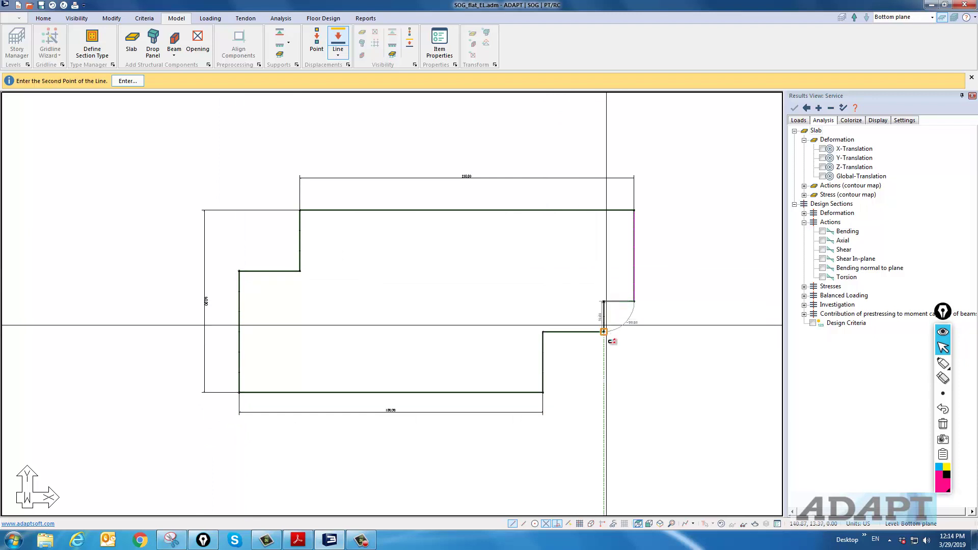
left_click(604, 332)
left_click(634, 210)
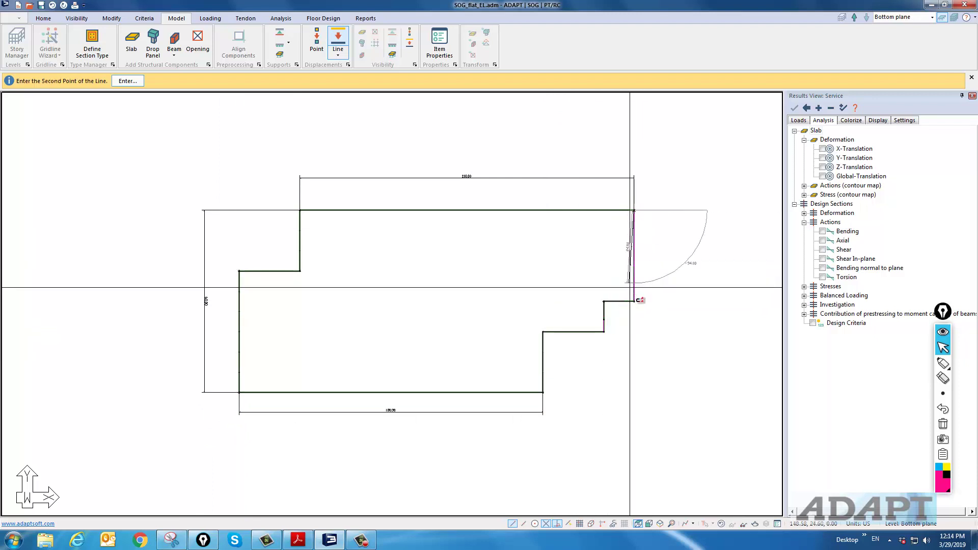
left_click(634, 300)
right_click(670, 226)
left_click(687, 231)
Step: Show the slab in isometric view and mesh it automatically with the simplified method and a 3 ft suggested cell size
scroll(671, 270, "down", 2)
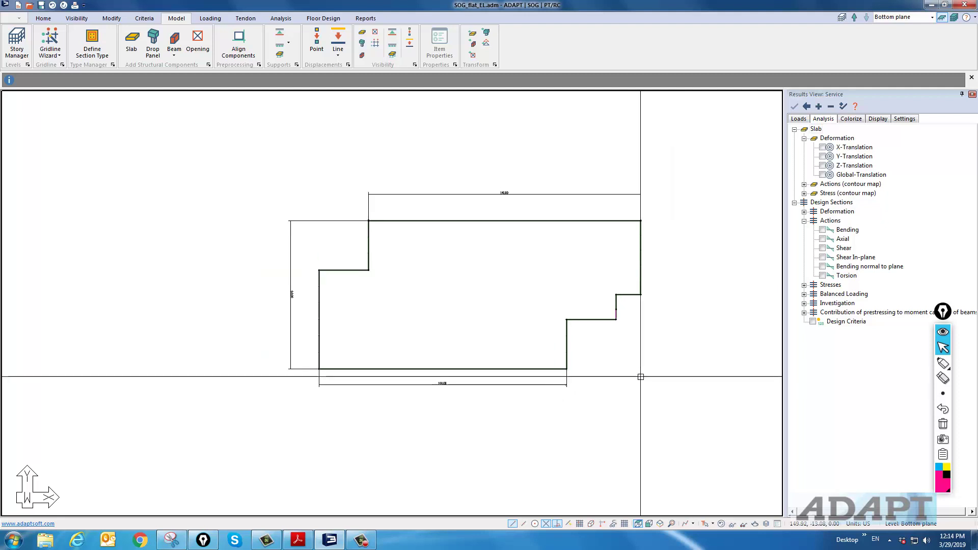
left_click(660, 524)
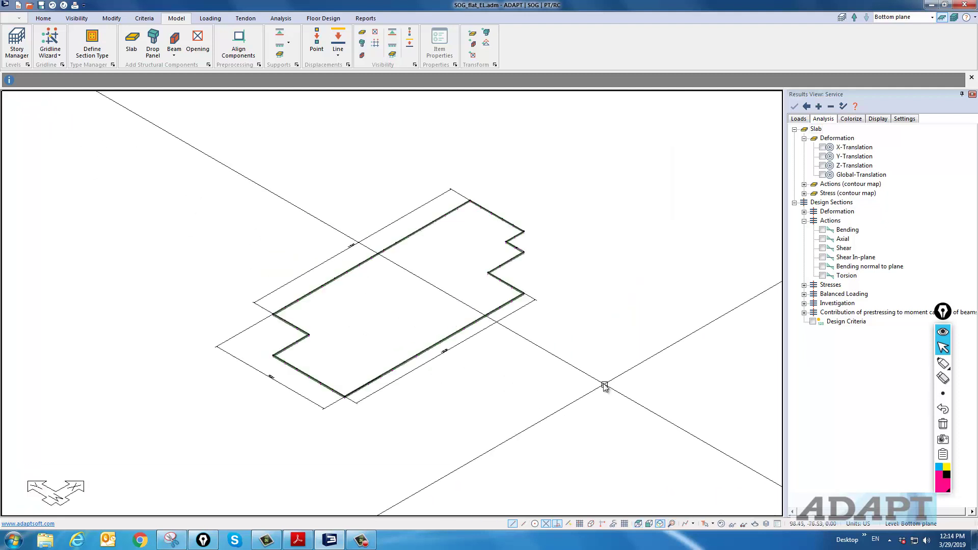
left_click(285, 20)
left_click(63, 43)
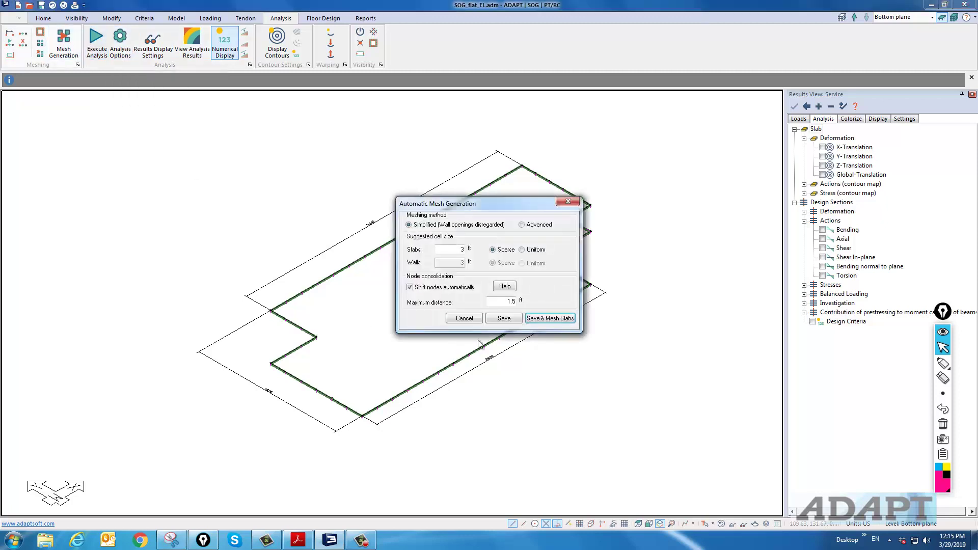
left_click(550, 318)
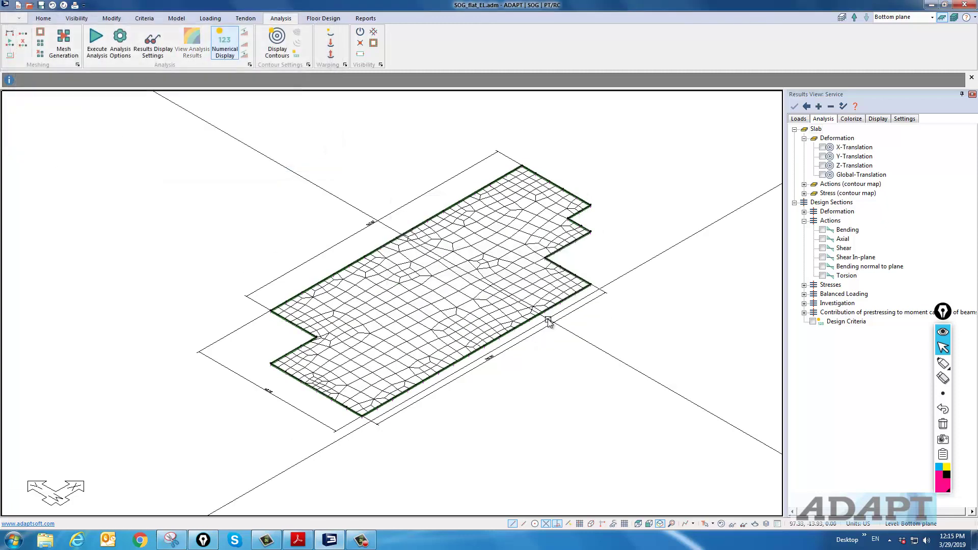
Step: Run the analysis for the Service load combination with uncracked stiffness and complete the processing
left_click(96, 39)
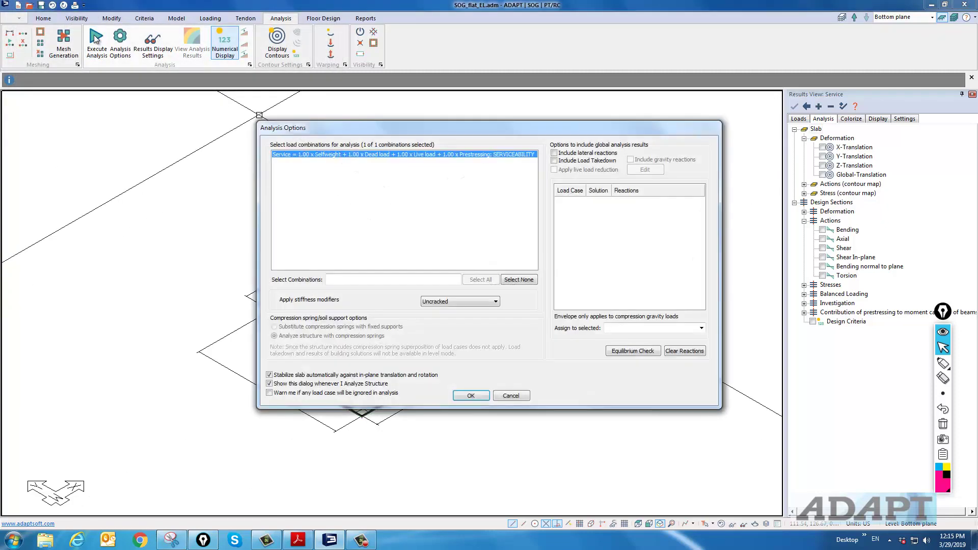
left_click(469, 396)
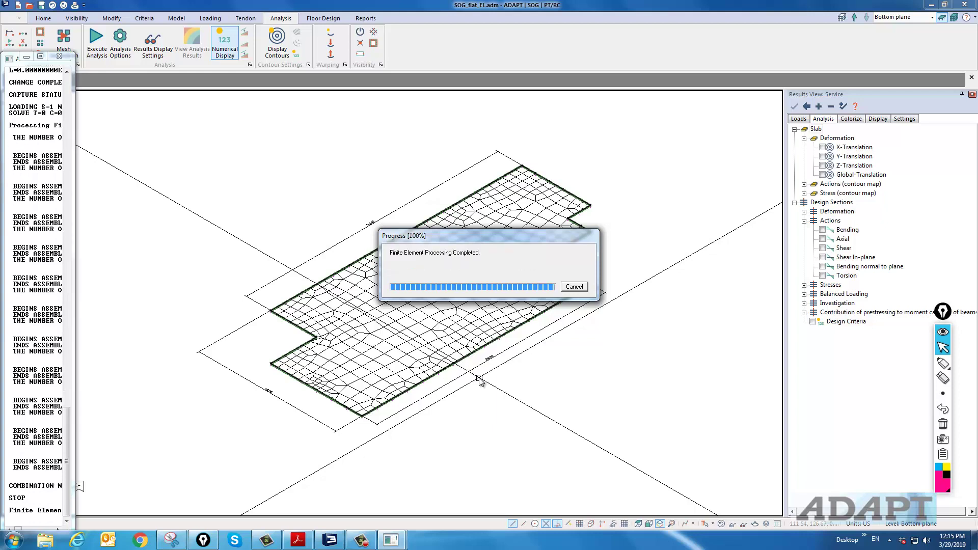
left_click(469, 296)
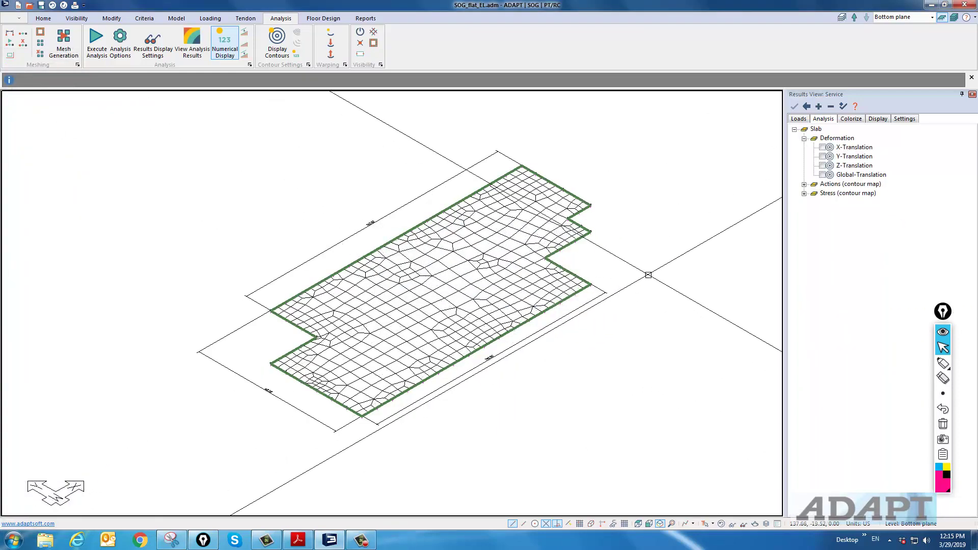
Step: Return to plan view, hide the mesh, and display the slab's Z-Translation deformation contours
left_click(637, 524)
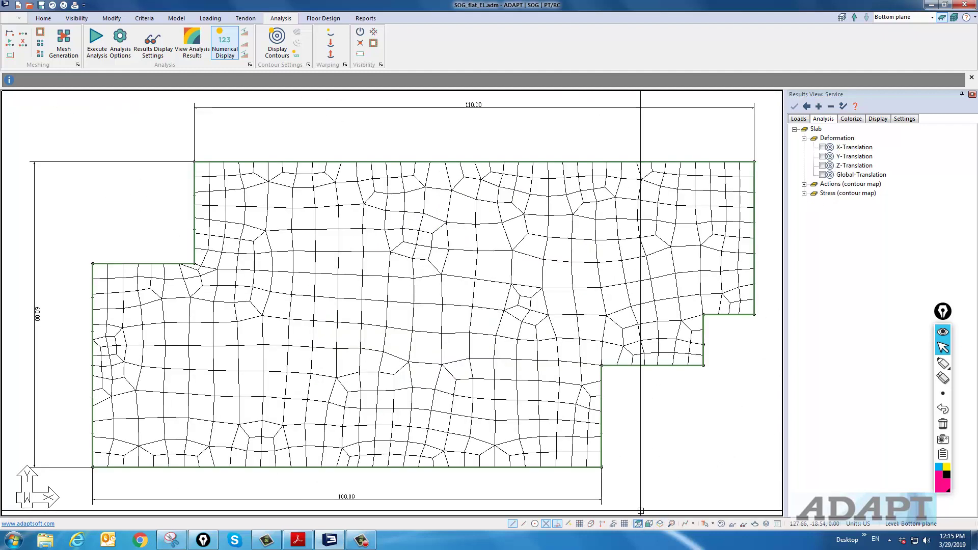
left_click(721, 524)
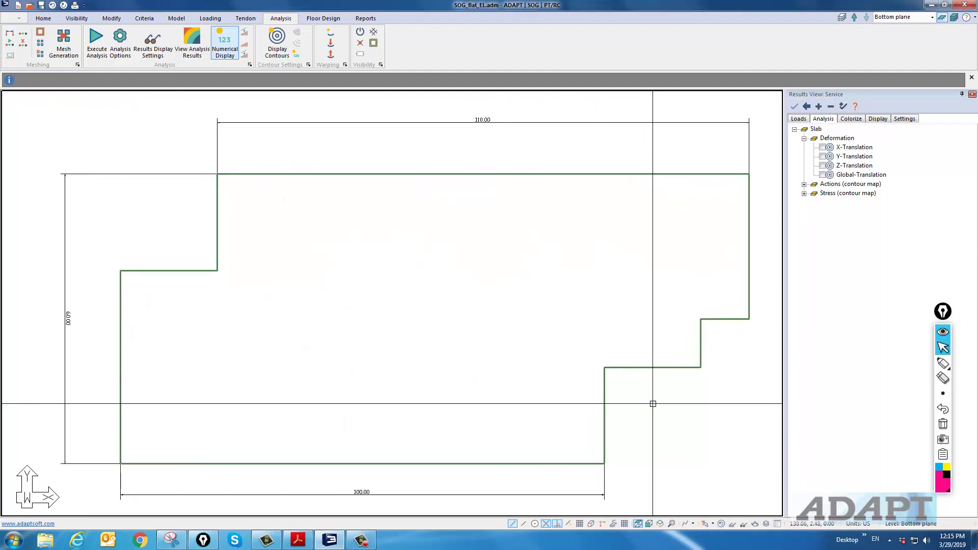
left_click(822, 166)
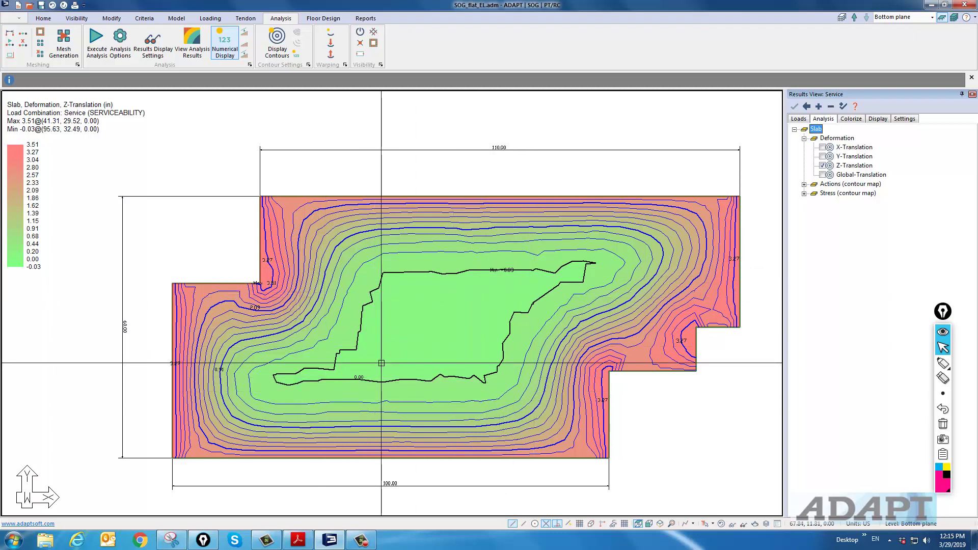
scroll(382, 363, "down", 1)
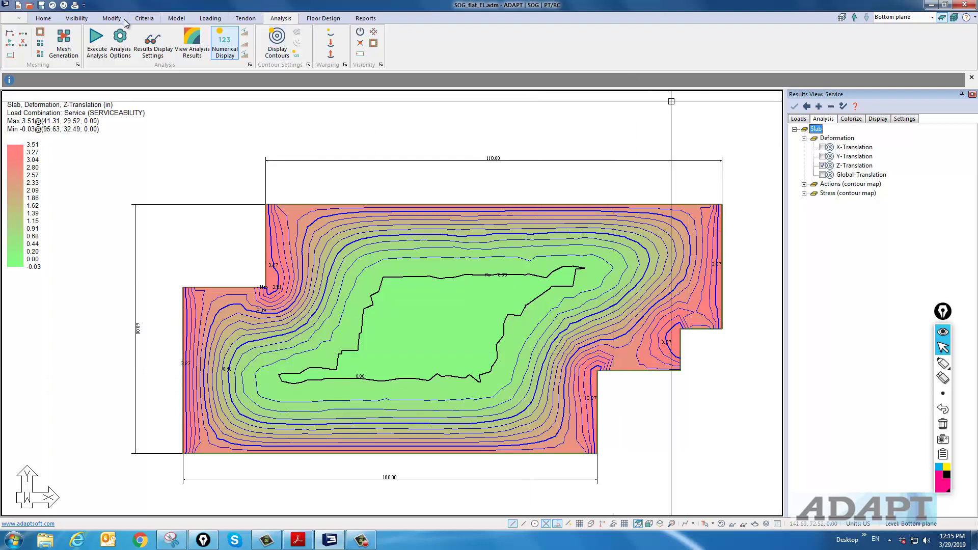
Step: Dimension the vertical distance from the zero-displacement contour to the slab's upper edge
left_click(43, 19)
left_click(197, 42)
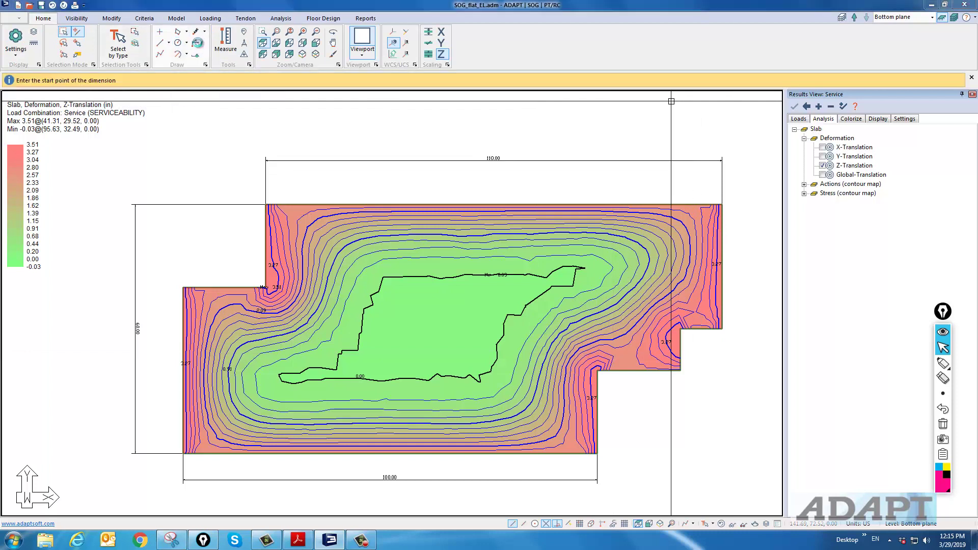
left_click(454, 276)
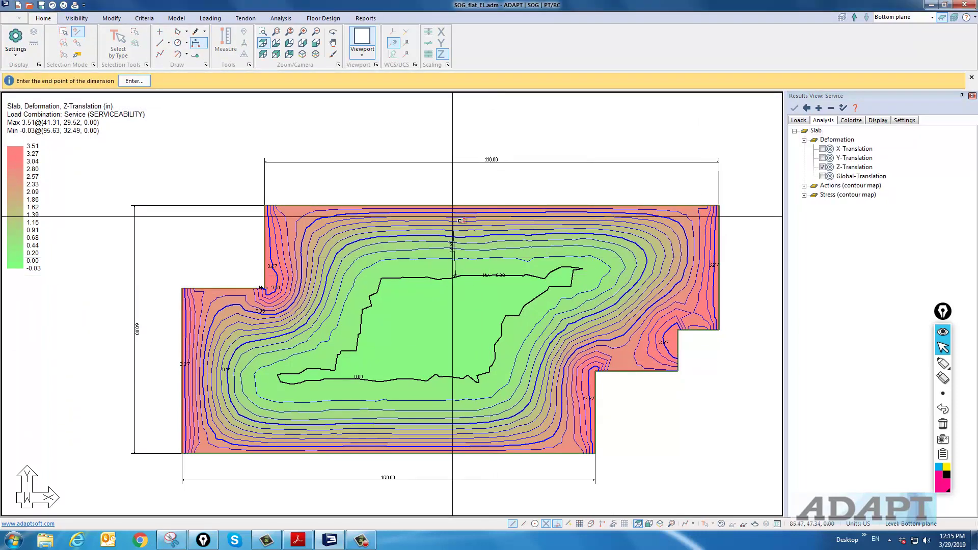
left_click(454, 206)
left_click(443, 219)
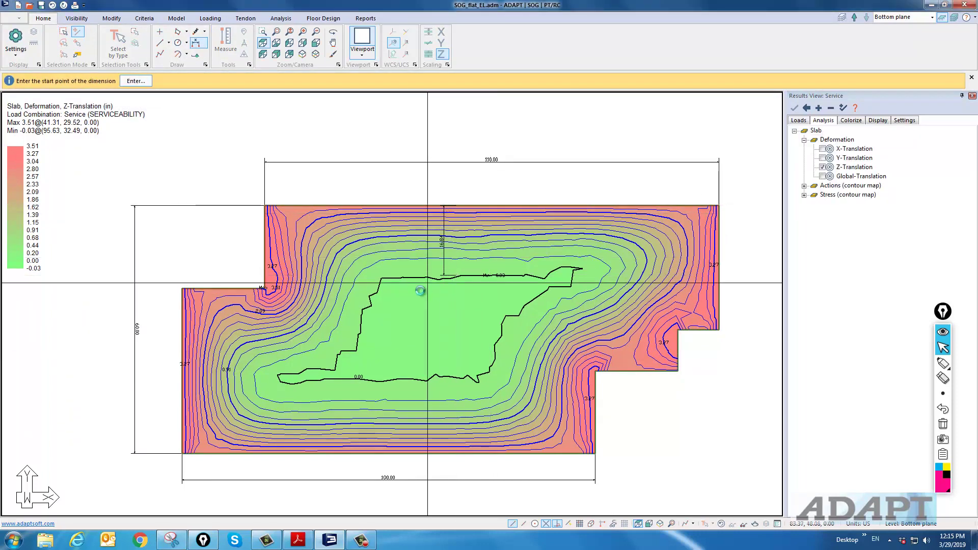
scroll(422, 289, "up", 2)
scroll(484, 310, "down", 2)
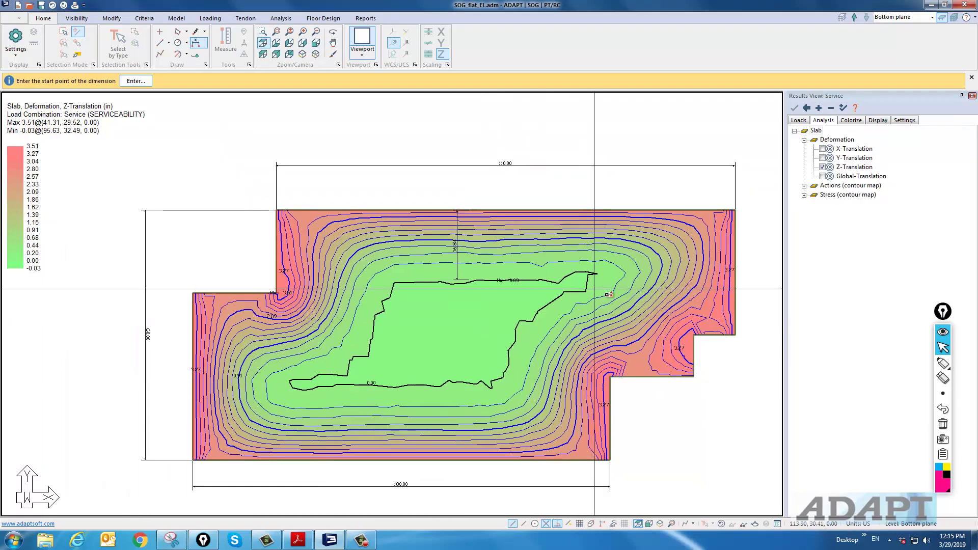
Step: Dimension the horizontal distance from the zero-displacement contour to the slab's far right edge
left_click(586, 280)
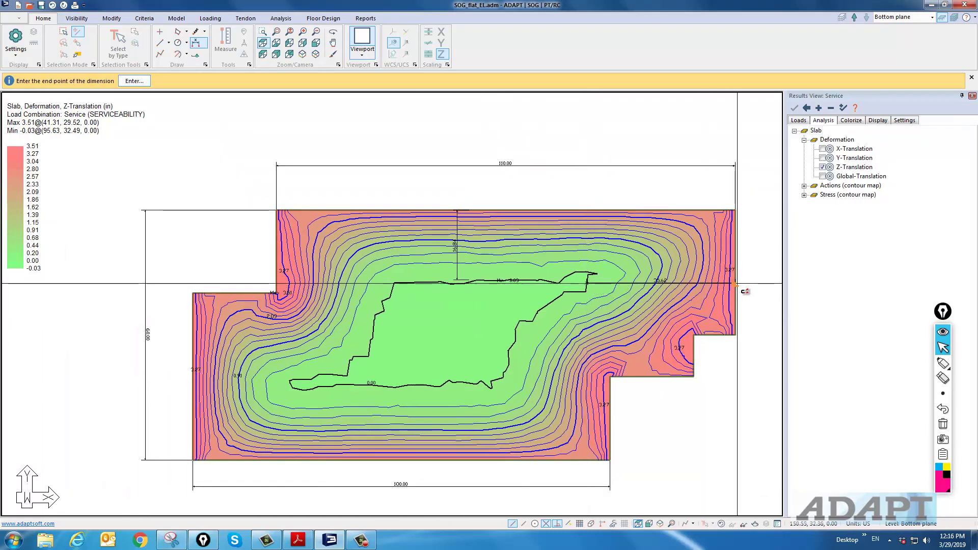
left_click(735, 284)
left_click(718, 289)
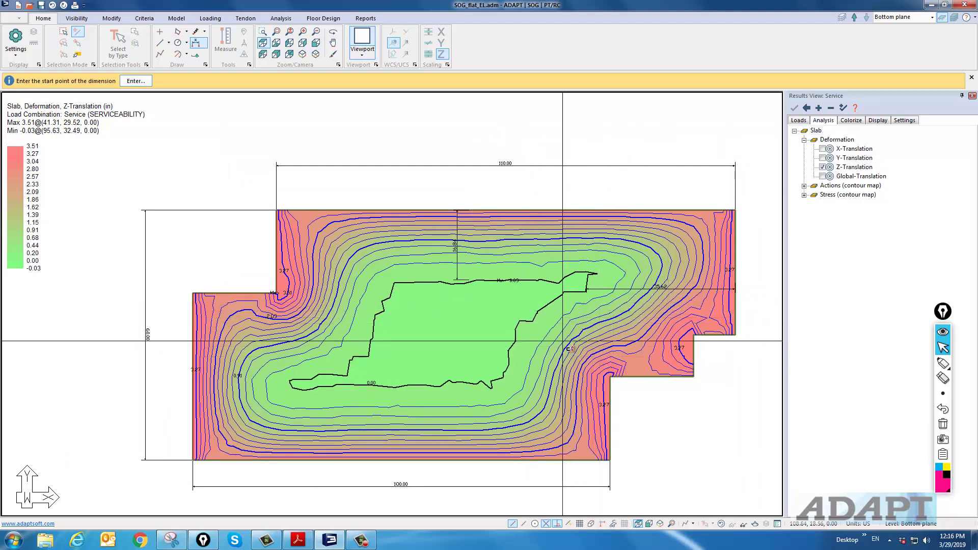
Step: Exit the dimension command and review the edge lift design procedure flow chart in the SOG manual in Acrobat Reader, returning to ADAPT
right_click(677, 414)
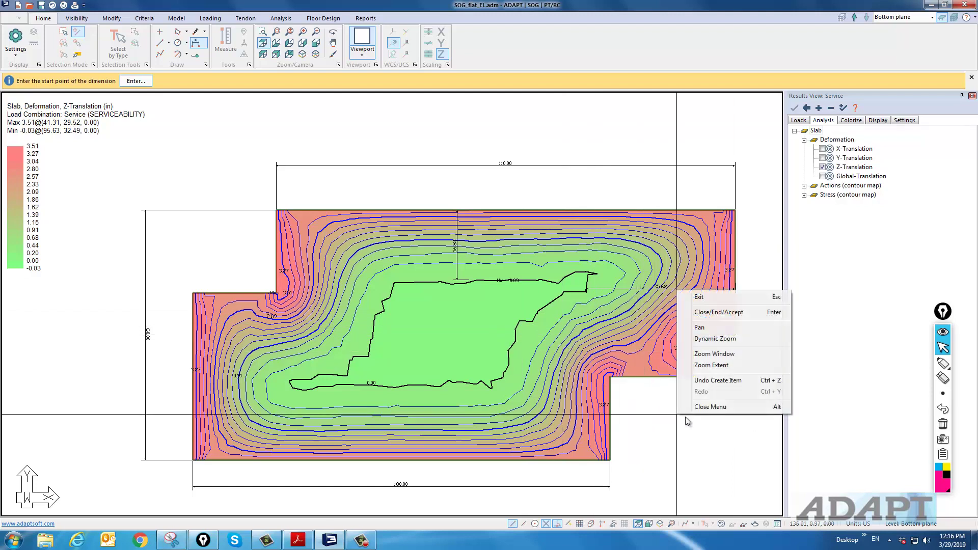
left_click(700, 297)
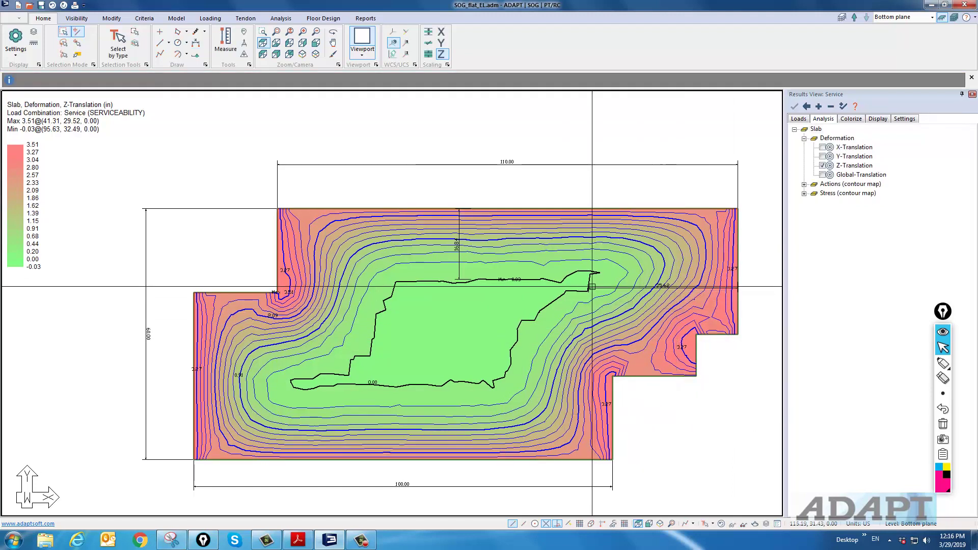
left_click(298, 540)
scroll(458, 244, "up", 10)
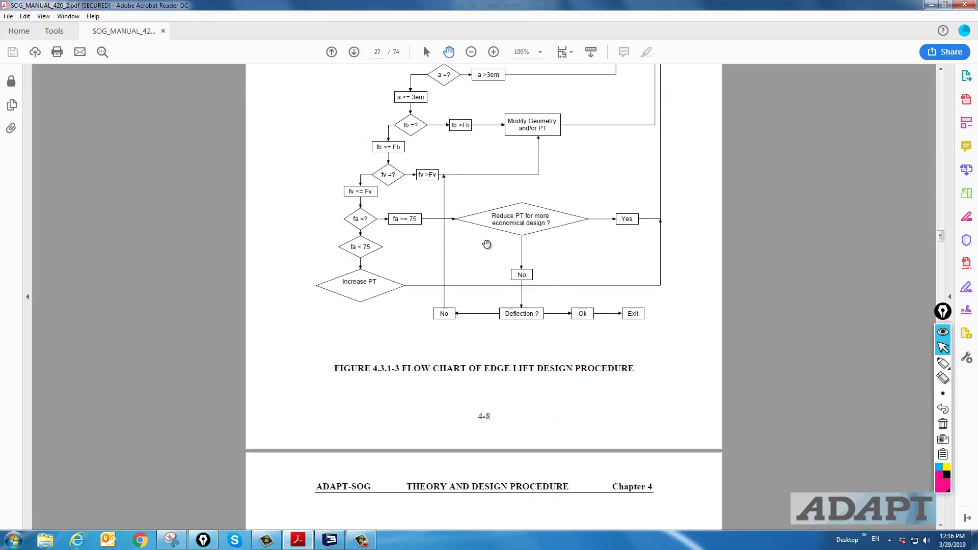
scroll(497, 197, "up", 1)
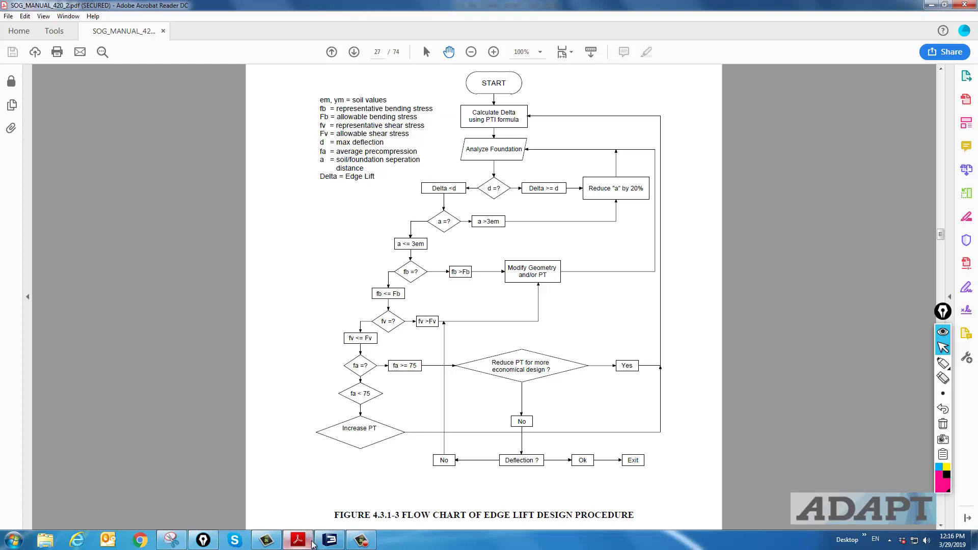
left_click(330, 540)
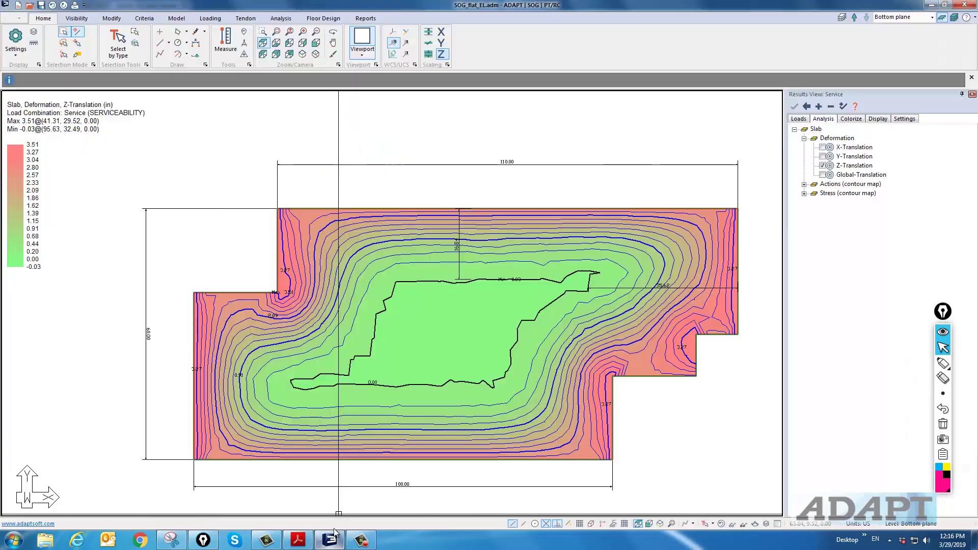
Step: Design the sections of the edge lift model and save the design results
left_click(325, 19)
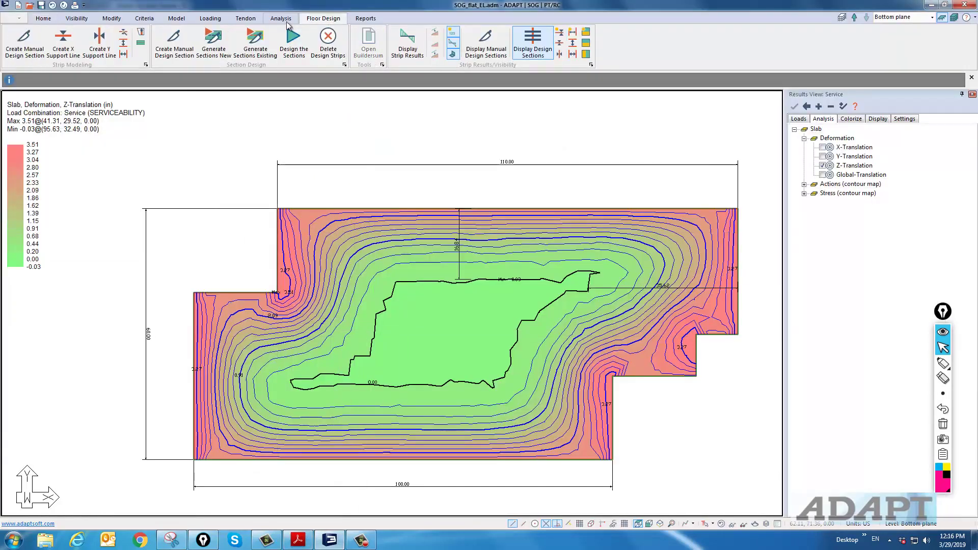
left_click(297, 47)
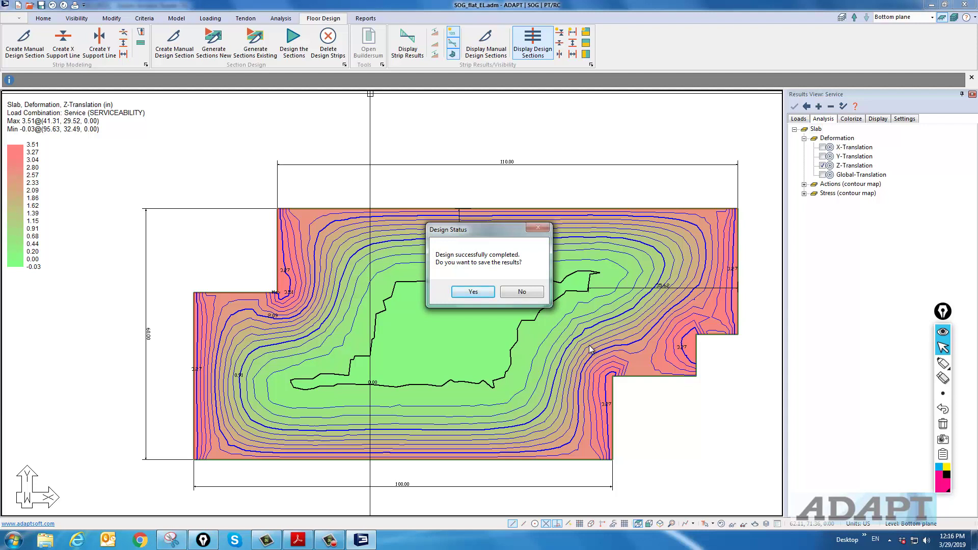
left_click(464, 291)
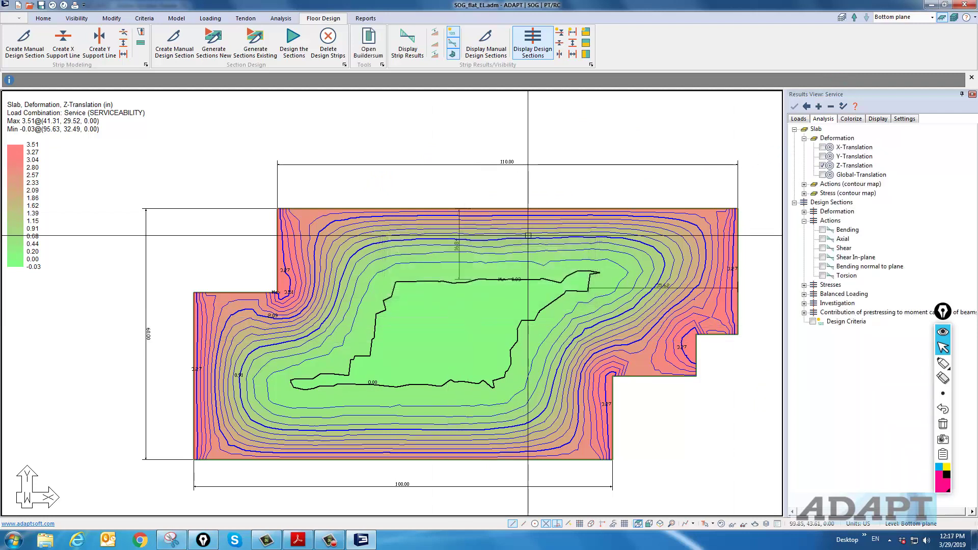
Step: Clear the deformation contours and display the bottom stresses on the slab's design sections
left_click(806, 107)
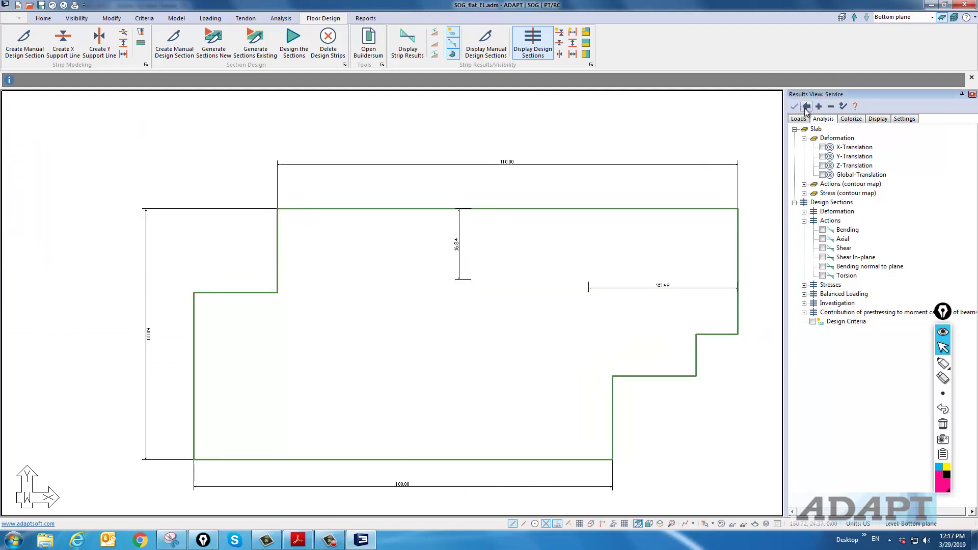
left_click(560, 45)
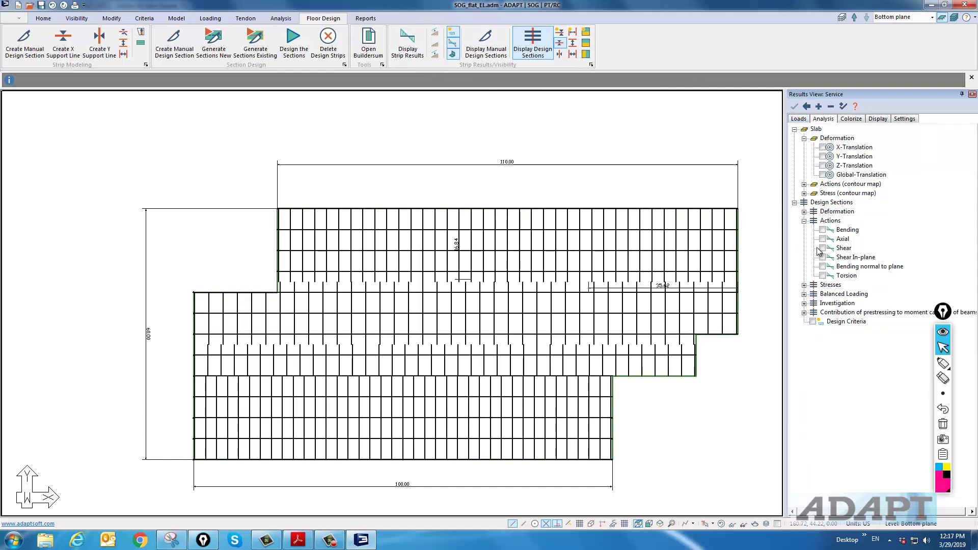
left_click(804, 221)
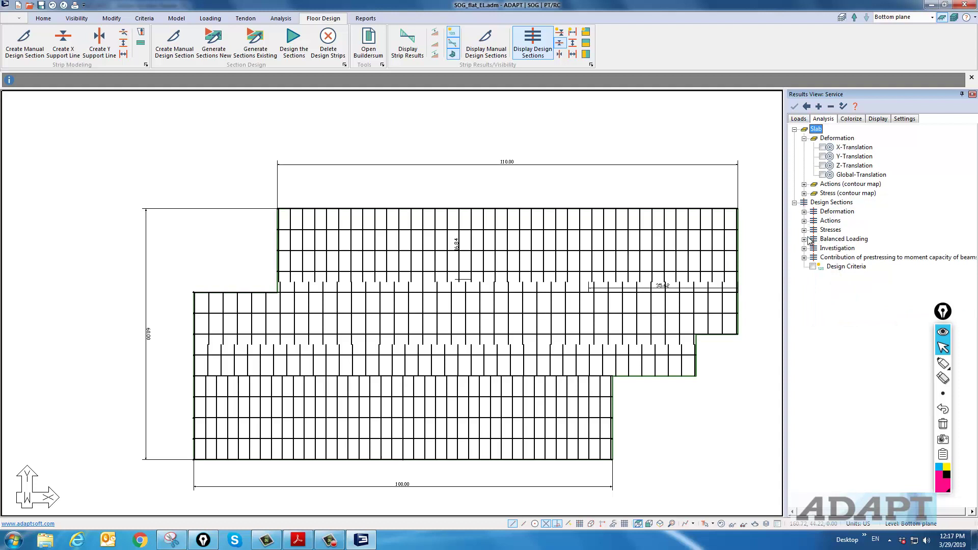
left_click(804, 231)
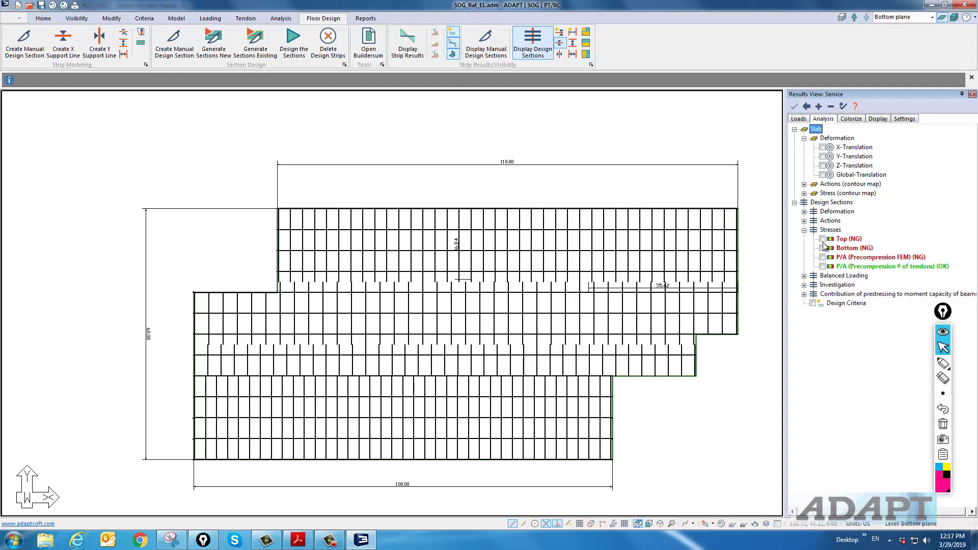
left_click(822, 248)
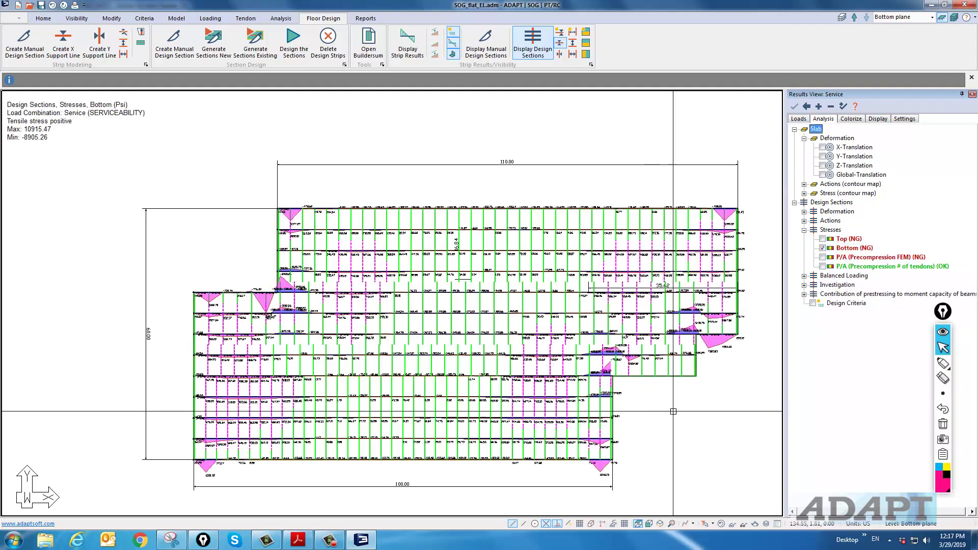
Step: Examine the bottom stress values along the design sections, especially around the slab's outer and re-entrant corners
scroll(575, 270, "up", 5)
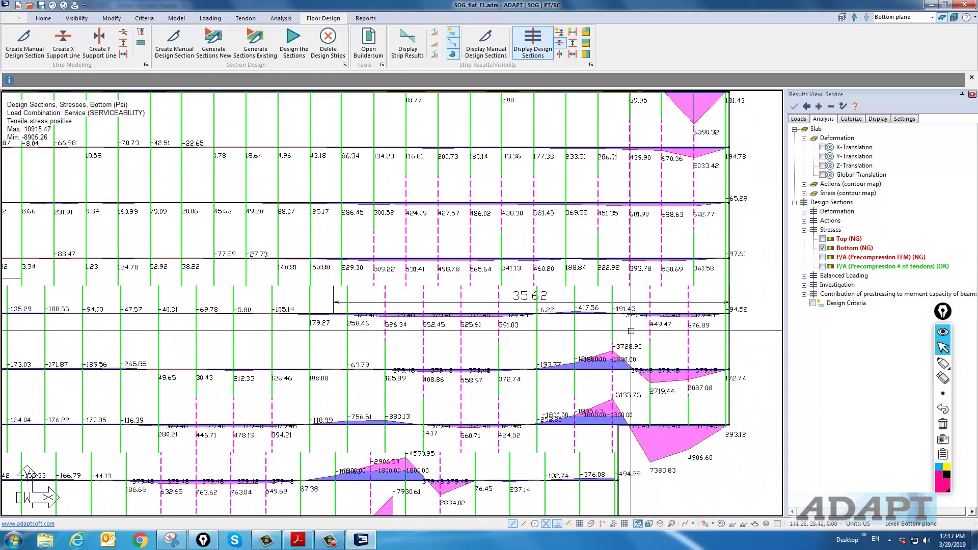
scroll(620, 344, "down", 3)
middle_click_drag(501, 294, 569, 301)
scroll(493, 299, "up", 1)
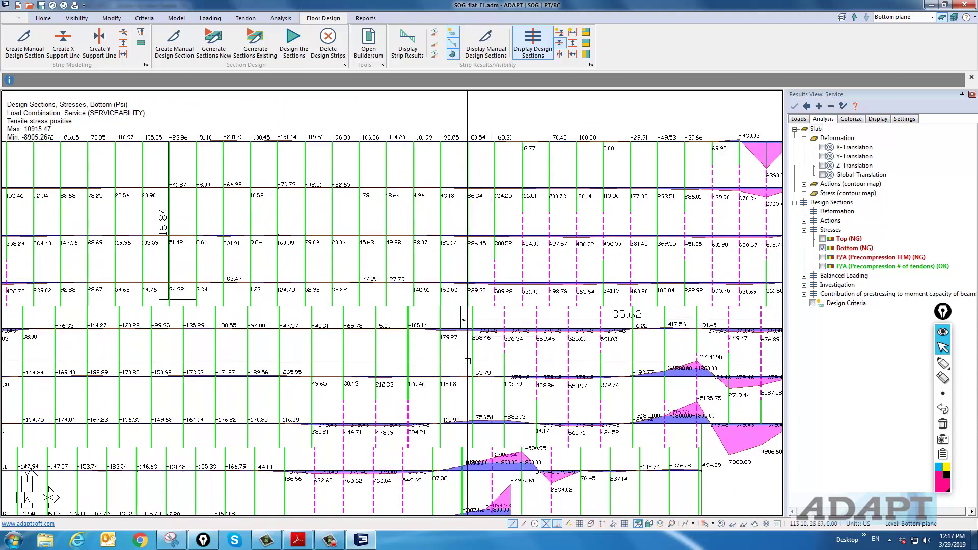
scroll(530, 315, "down", 3)
middle_click_drag(564, 367, 688, 353)
middle_click_drag(95, 346, 204, 254)
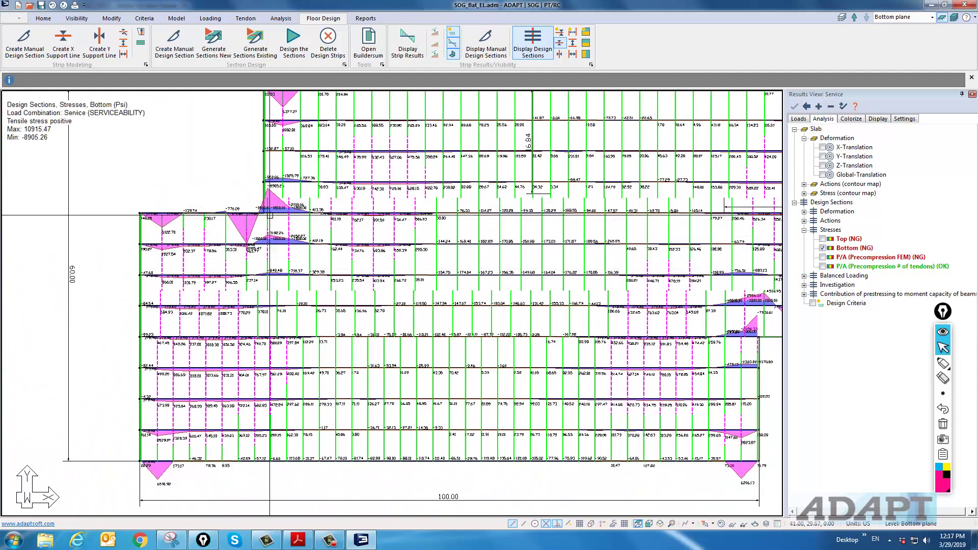
scroll(273, 229, "down", 3)
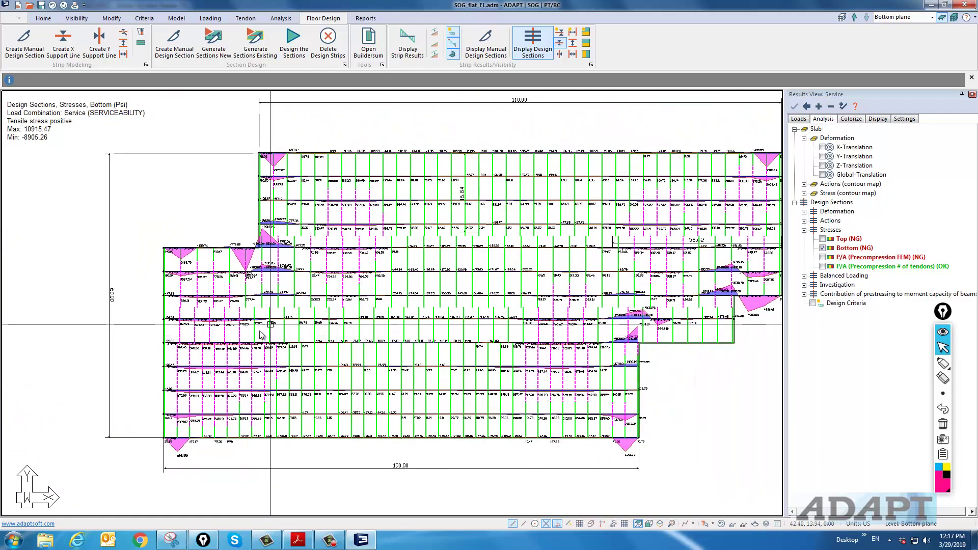
middle_click_drag(612, 383, 541, 382)
scroll(591, 346, "up", 3)
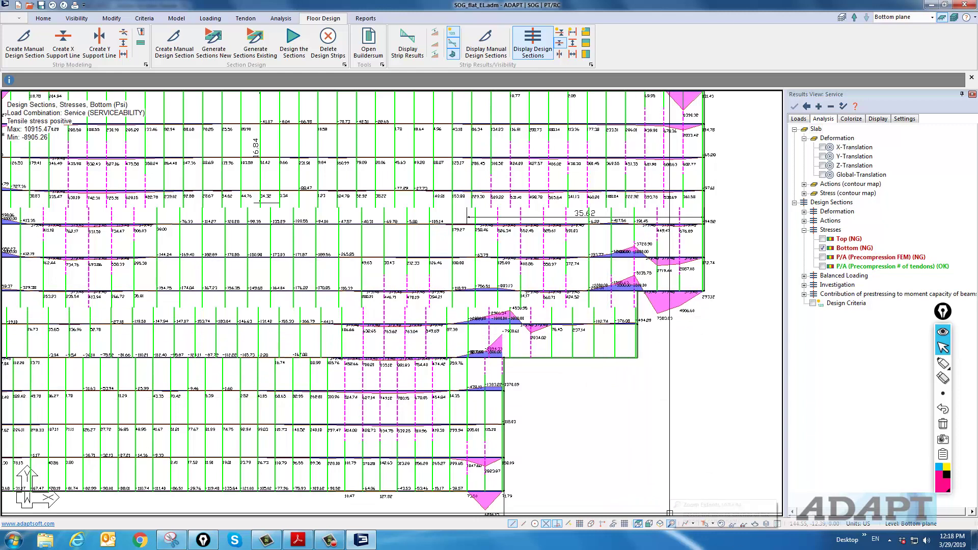
Step: Clear the stress diagrams from view and mark short pen strokes on both slab edges next to the upper-right corner
left_click(720, 523)
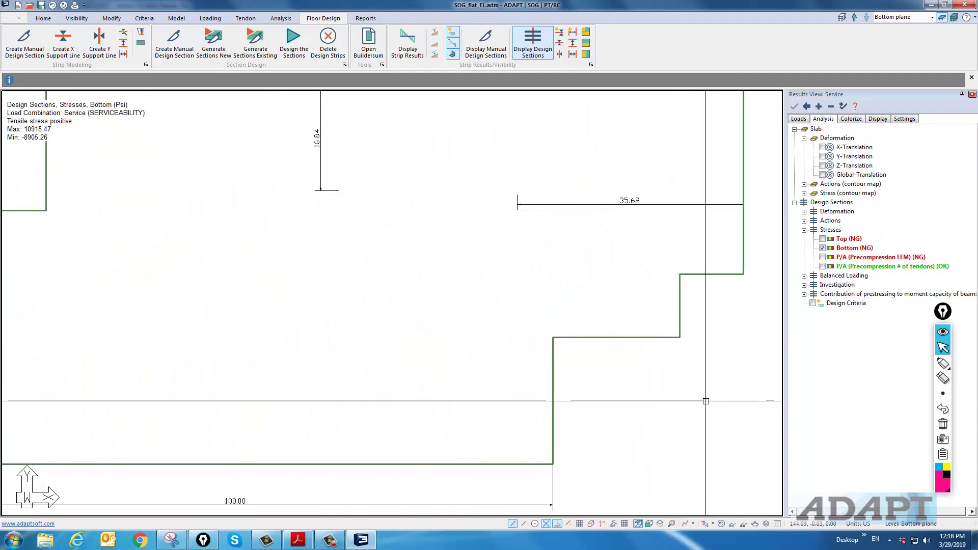
left_click(944, 362)
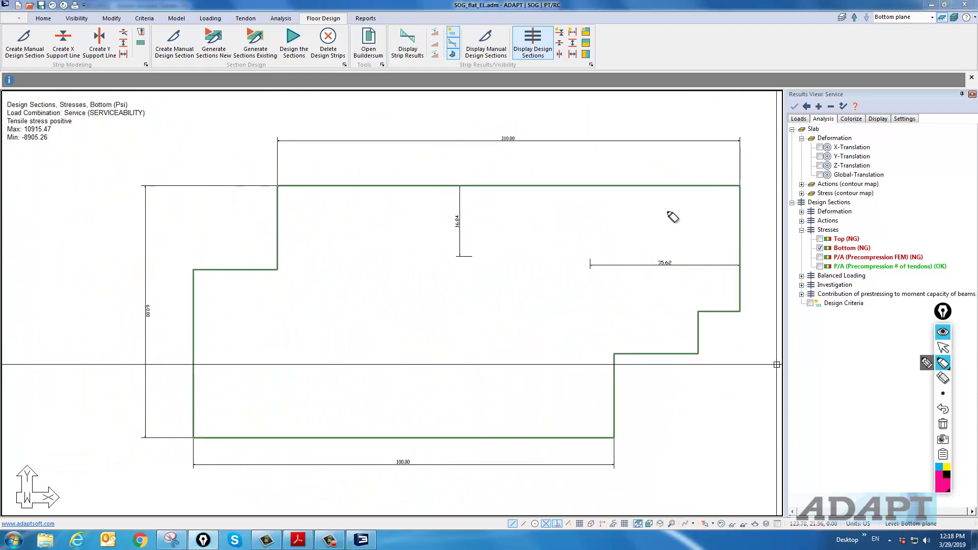
left_click_drag(694, 191, 727, 184)
mouse_move(738, 221)
left_mouse_down()
mouse_move(738, 201)
mouse_move(762, 201)
left_mouse_up()
mouse_move(741, 181)
left_mouse_down()
mouse_move(758, 184)
mouse_move(756, 197)
mouse_move(733, 162)
mouse_move(729, 173)
mouse_move(748, 190)
left_mouse_up()
left_click(740, 183)
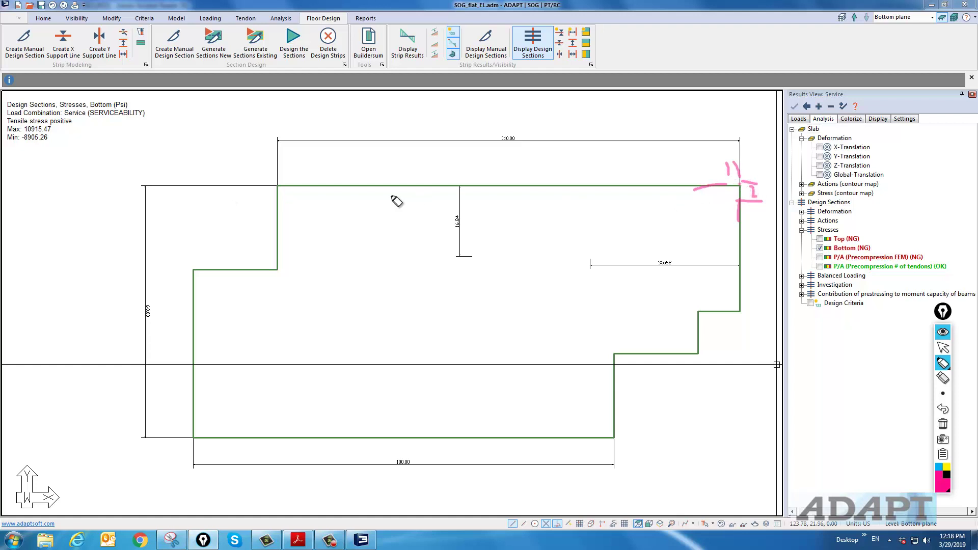
Step: Mark pen ticks across both edges beside each of the remaining slab corners, including the re-entrant ones
left_click_drag(278, 185, 288, 194)
left_click_drag(280, 235, 272, 246)
mouse_move(261, 265)
left_mouse_down()
mouse_move(259, 278)
mouse_move(287, 251)
left_mouse_up()
mouse_move(204, 263)
left_mouse_down()
mouse_move(204, 278)
mouse_move(176, 286)
left_mouse_up()
mouse_move(184, 420)
left_mouse_down()
mouse_move(206, 420)
mouse_move(206, 452)
left_mouse_up()
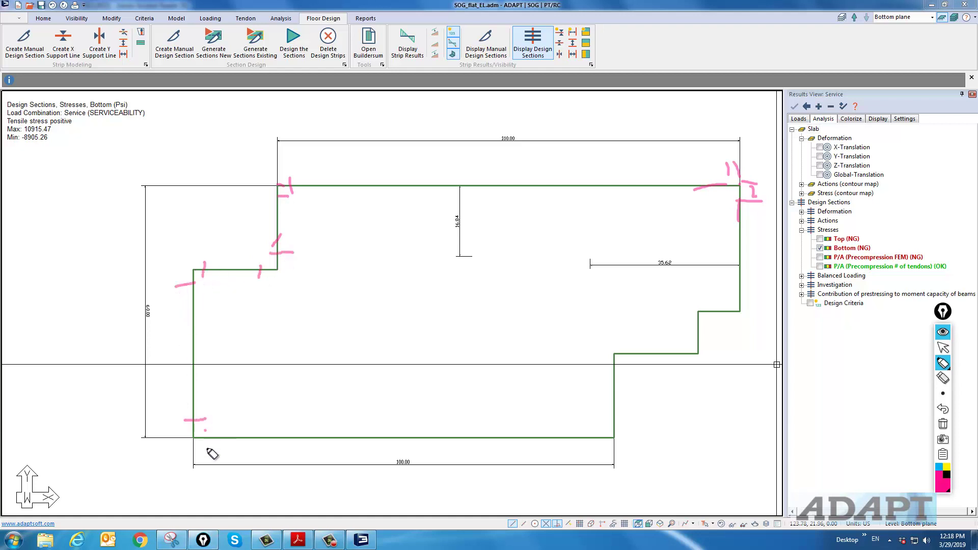
mouse_move(600, 432)
left_mouse_down()
mouse_move(601, 449)
mouse_move(627, 419)
left_mouse_up()
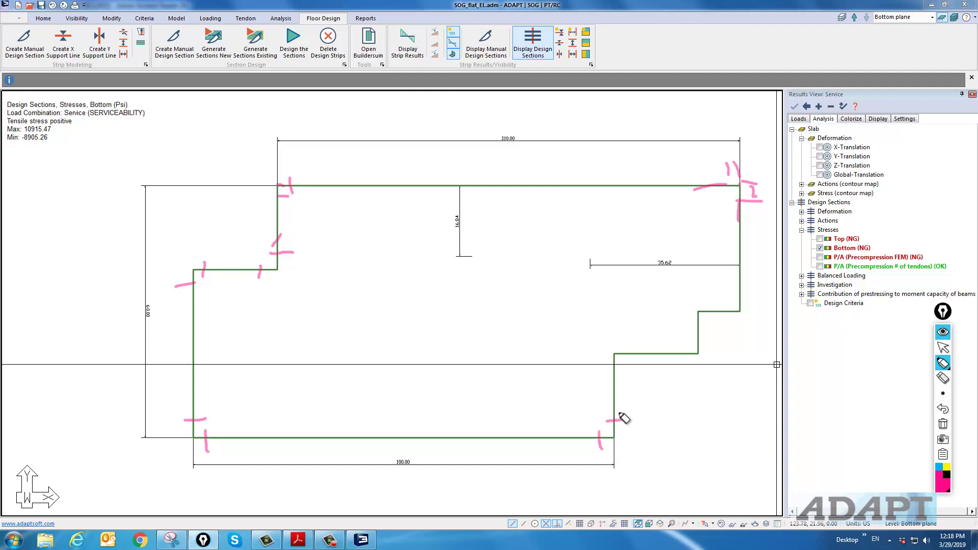
left_click_drag(611, 368, 631, 363)
mouse_move(685, 344)
left_mouse_down()
mouse_move(685, 363)
mouse_move(706, 342)
mouse_move(702, 321)
mouse_move(748, 300)
left_mouse_up()
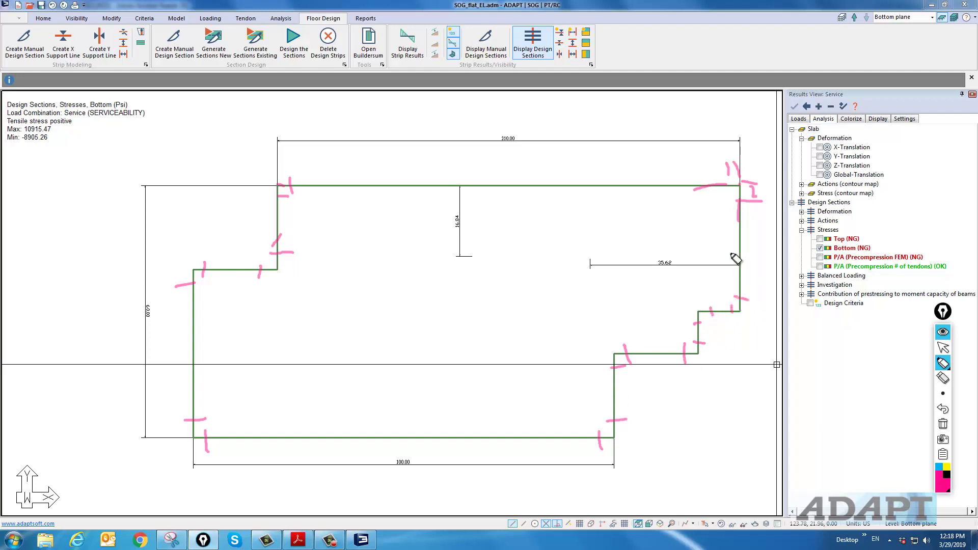